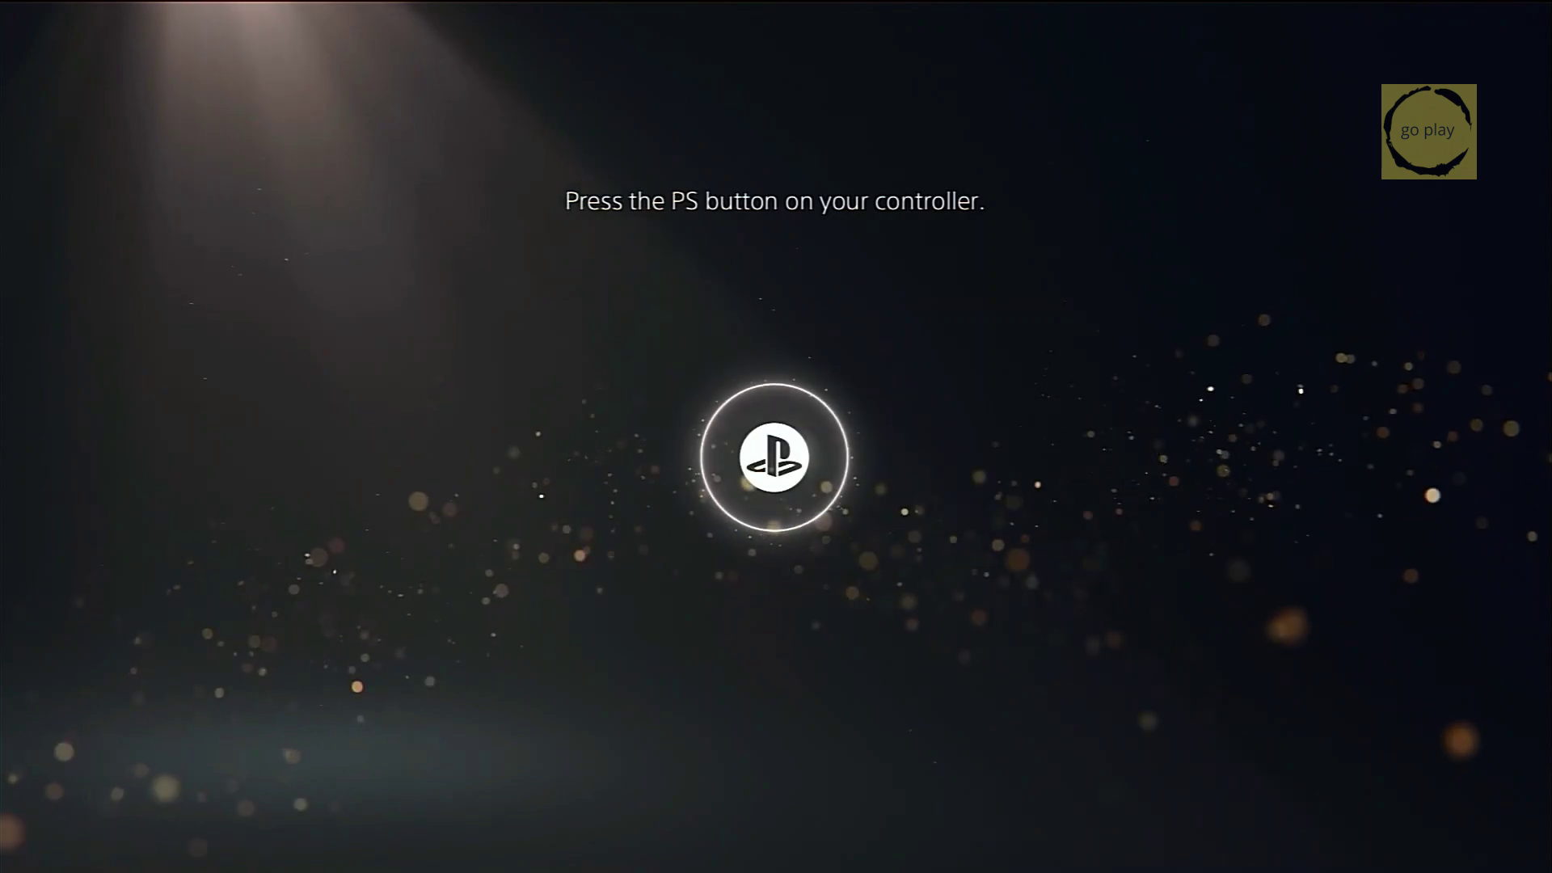
- Wake the console with the PS button, pick the user and reach the Games home screen
{"action": "key", "text": "Return"}
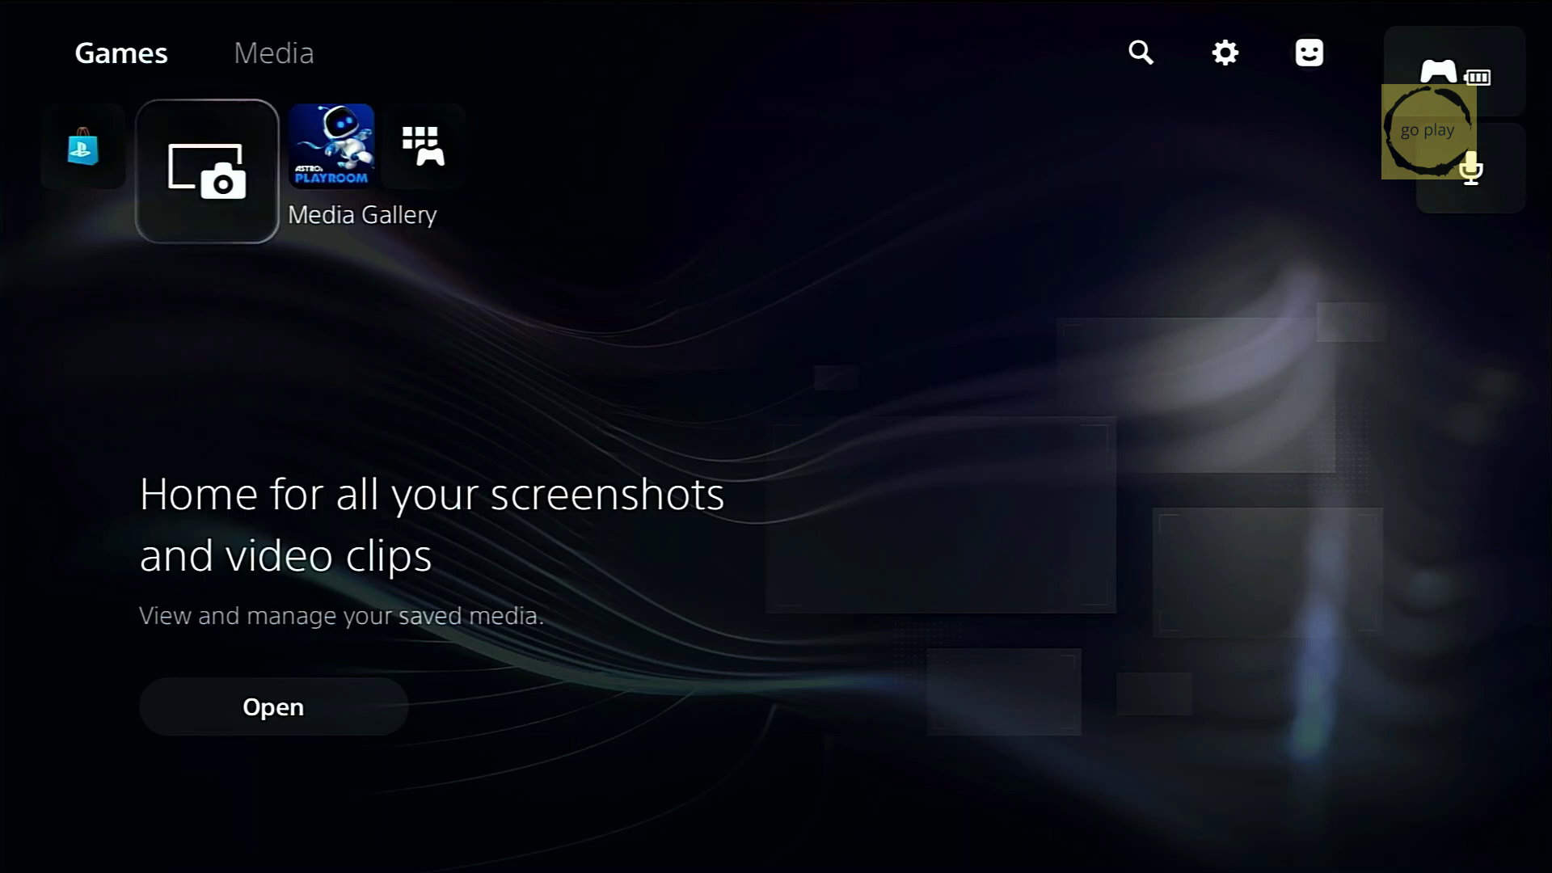
{"action": "key", "text": "Right"}
{"action": "key", "text": "Right"}
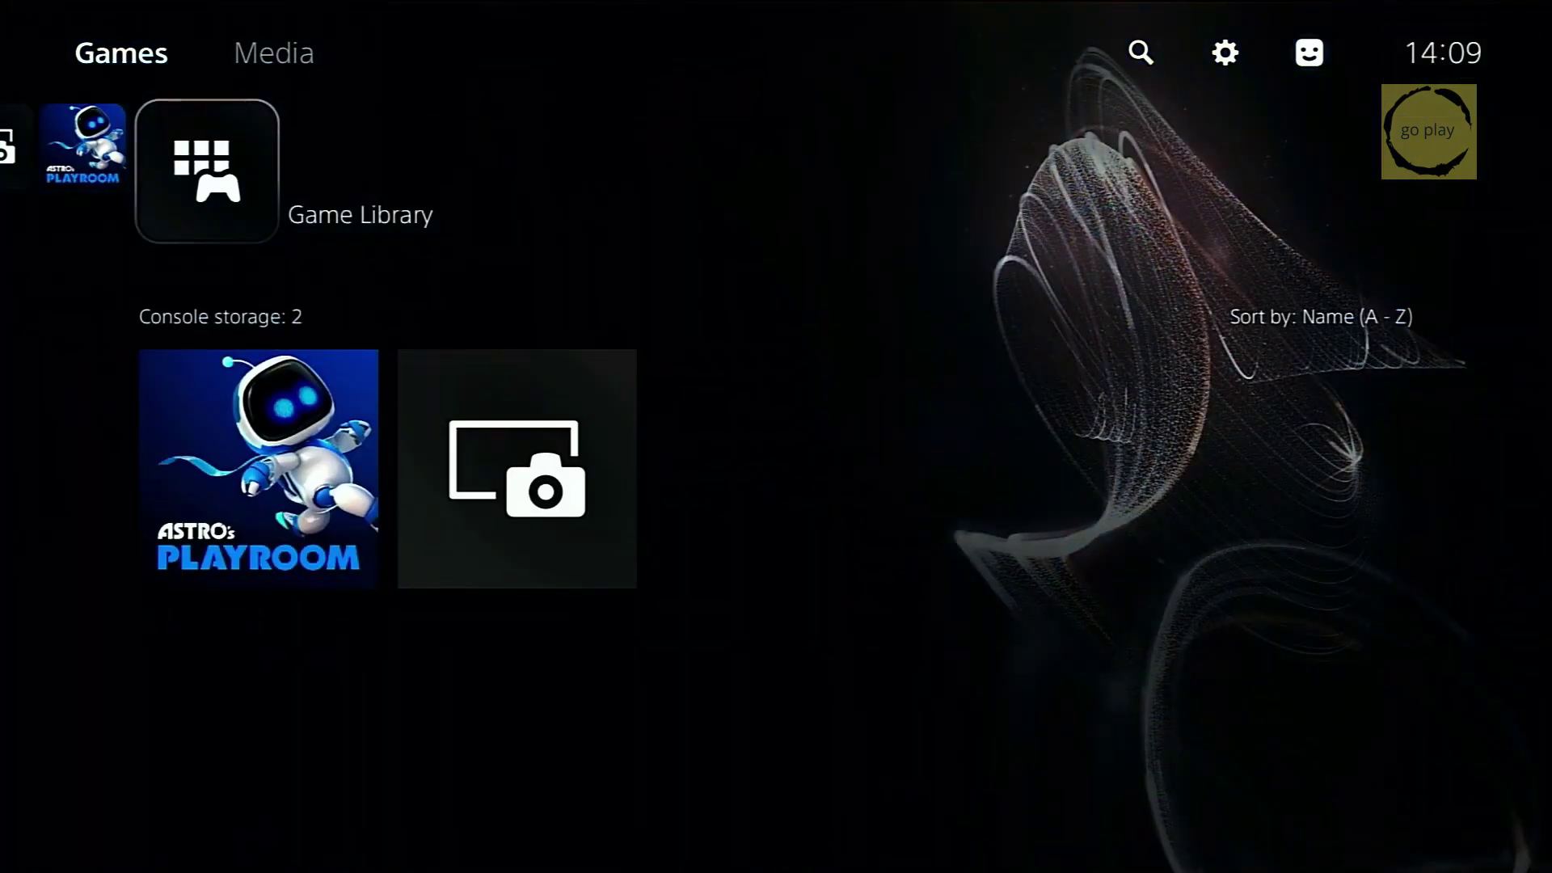
{"action": "key", "text": "Left"}
{"action": "key", "text": "Left"}
{"action": "key", "text": "Up"}
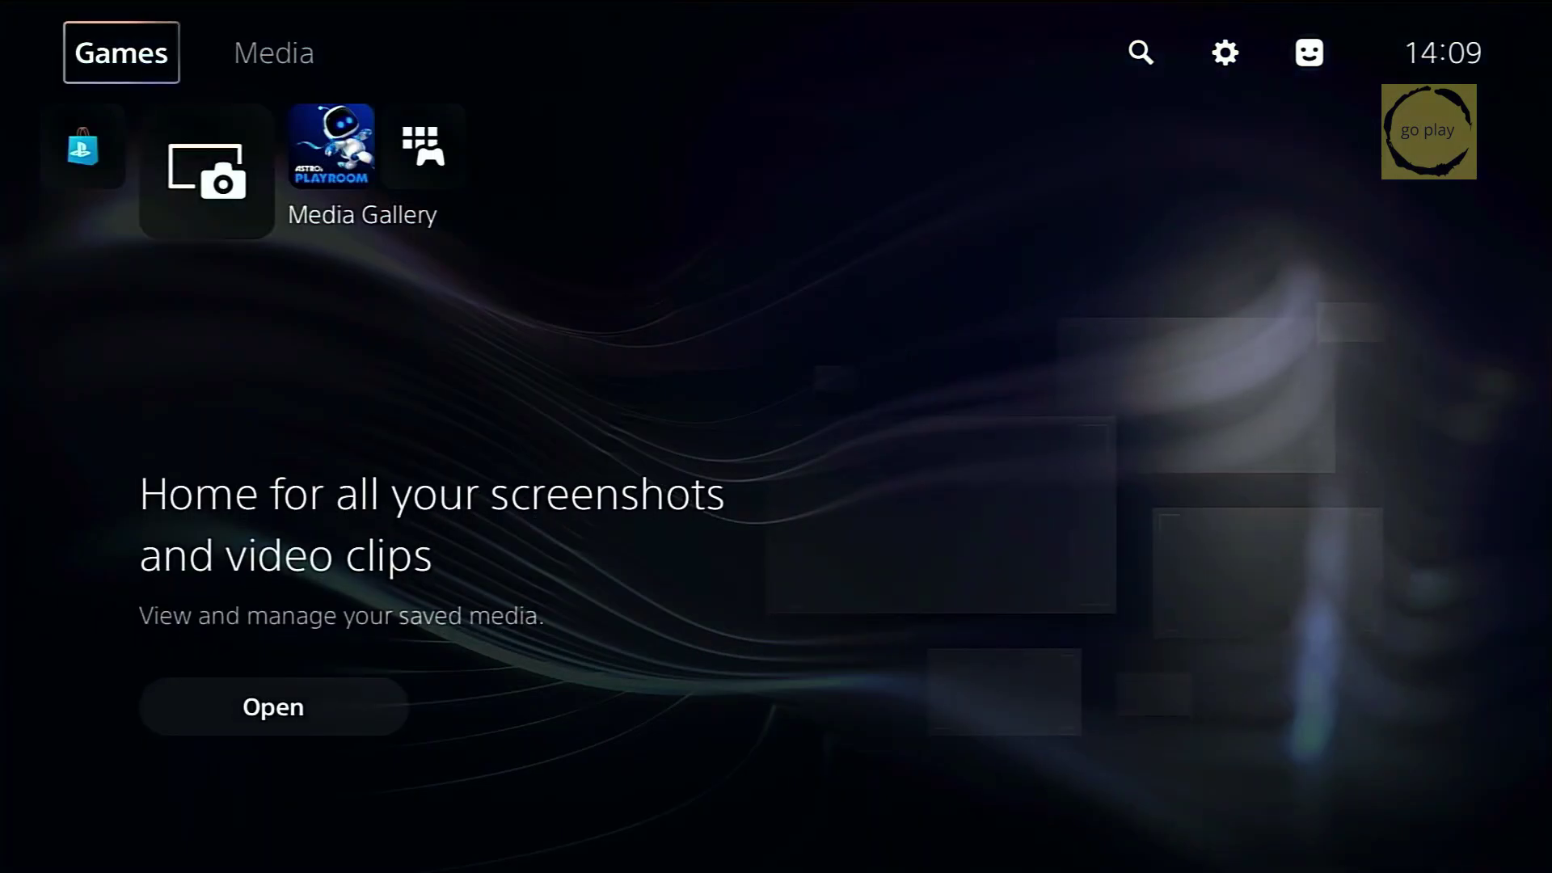
{"action": "key", "text": "Right"}
{"action": "key", "text": "Return"}
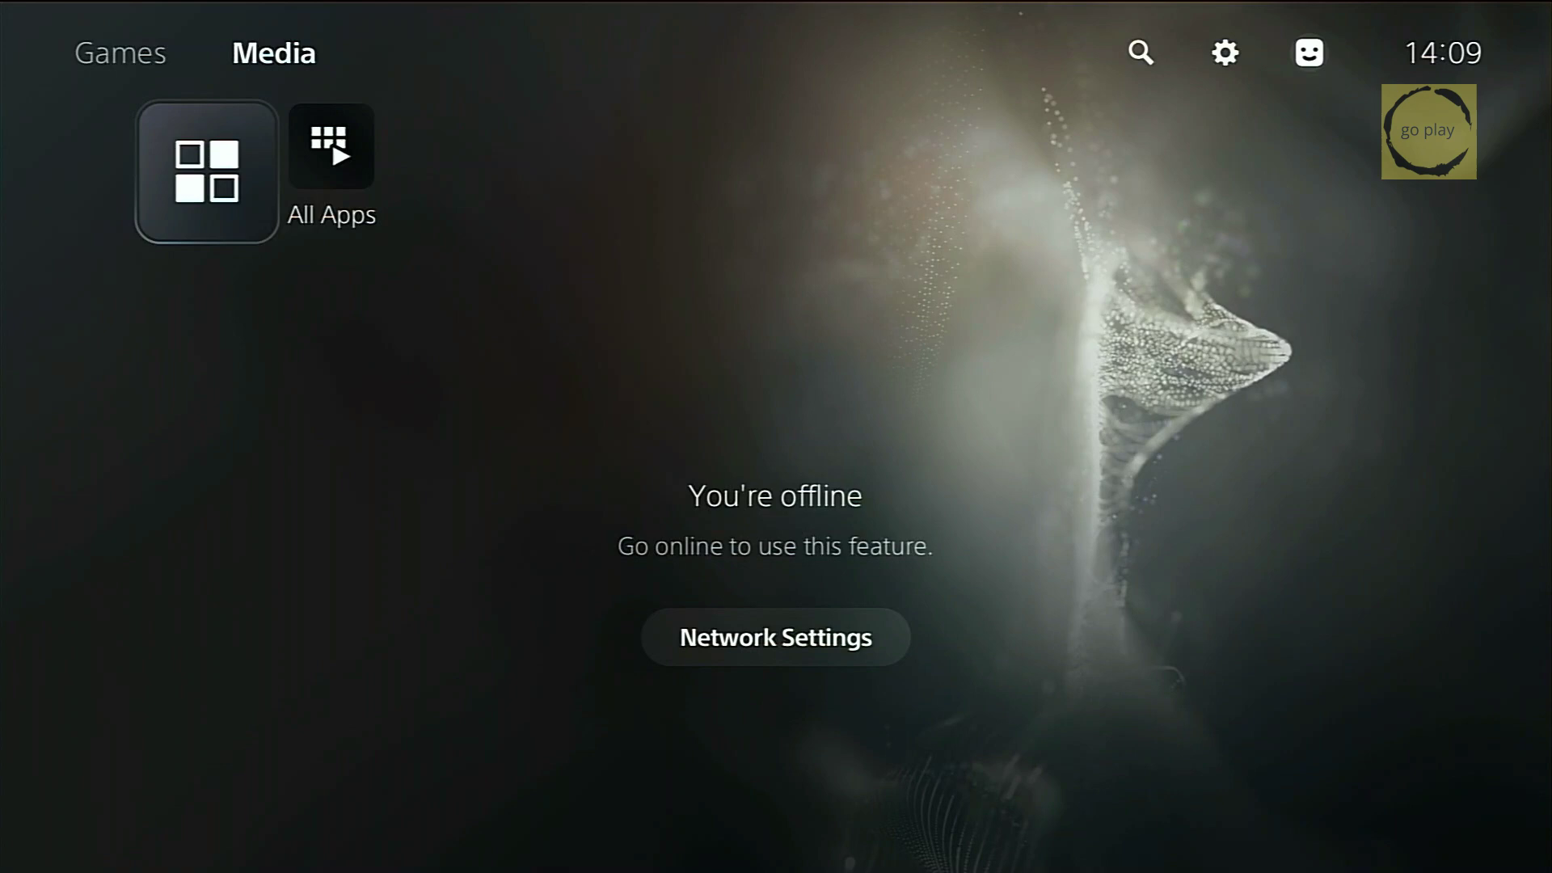
{"action": "key", "text": "Up"}
{"action": "key", "text": "Left"}
{"action": "key", "text": "Return"}
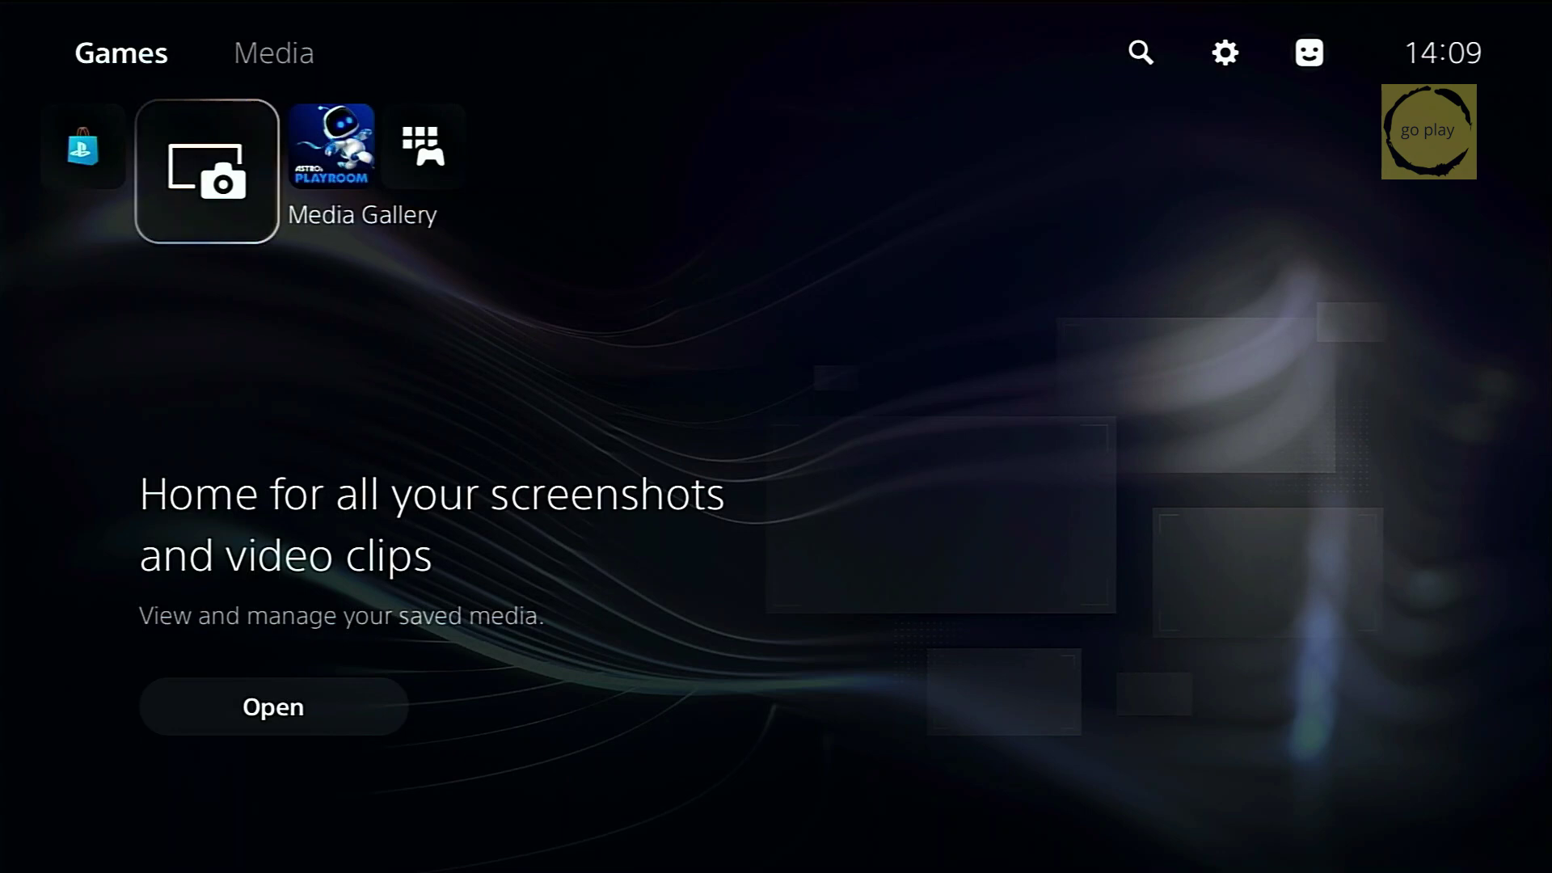
{"action": "key", "text": "Right"}
{"action": "key", "text": "Up"}
{"action": "key", "text": "Right"}
{"action": "key", "text": "Right"}
{"action": "key", "text": "Right"}
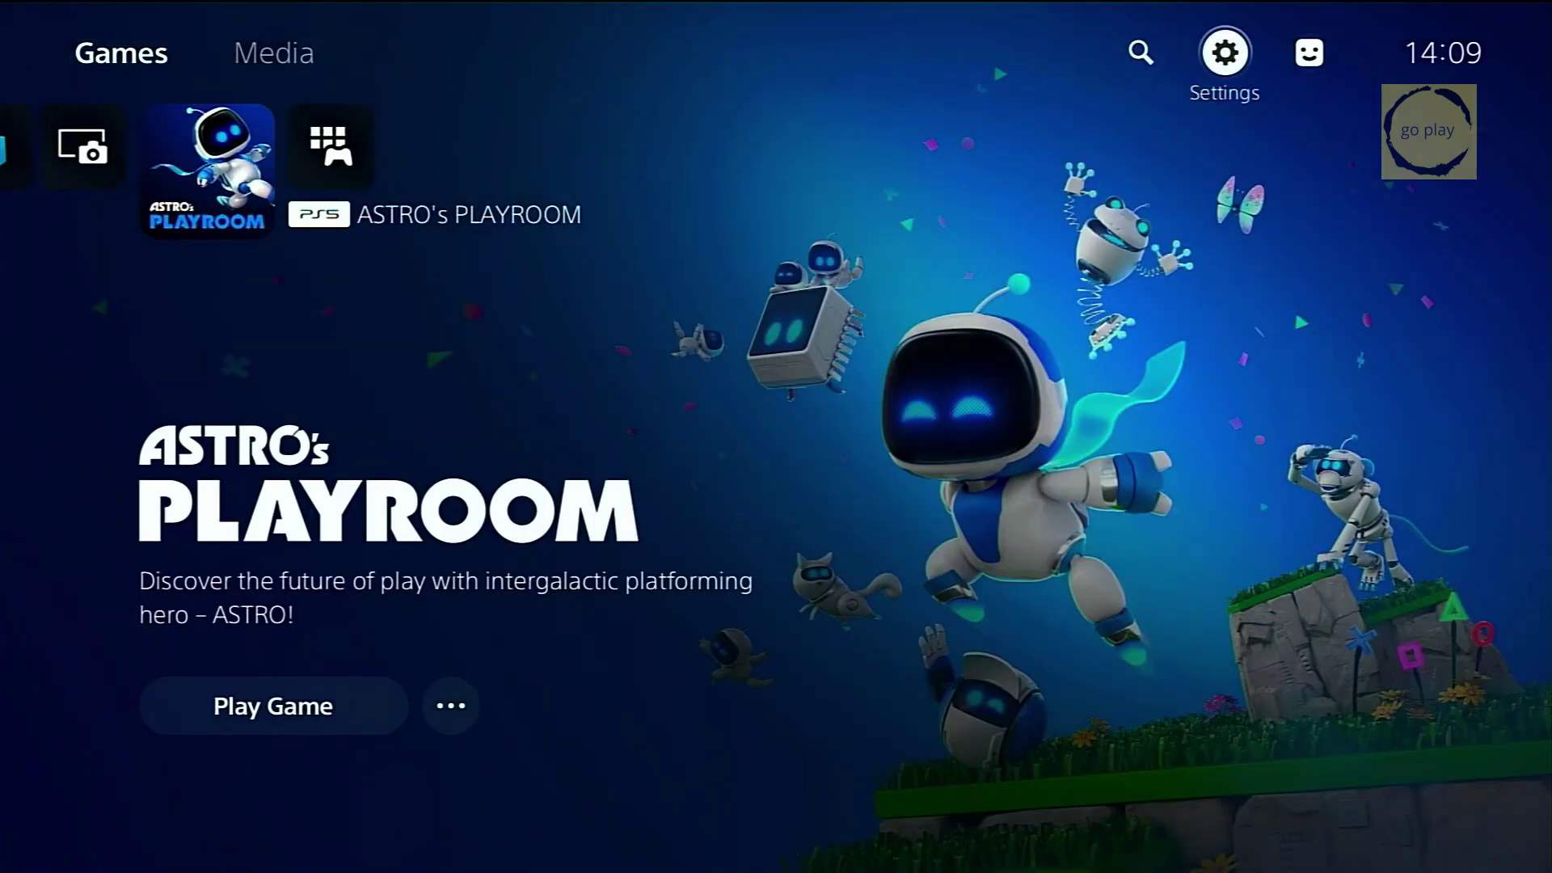
{"action": "key", "text": "Return"}
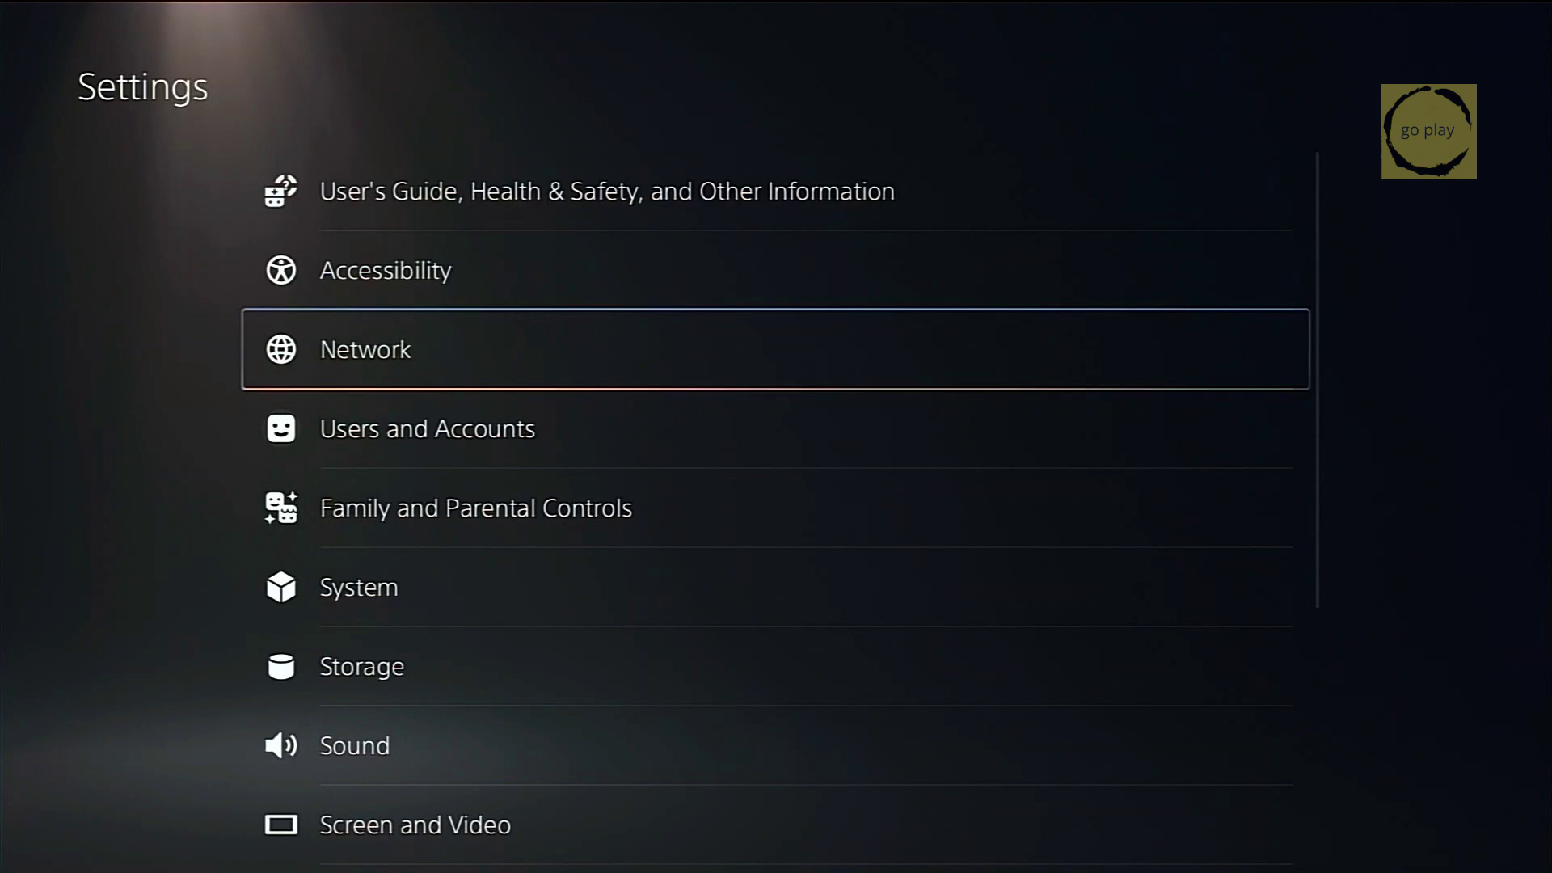
{"action": "key", "text": "Down"}
{"action": "key", "text": "Down"}
{"action": "key", "text": "Down"}
{"action": "key", "text": "Down"}
{"action": "key", "text": "Up"}
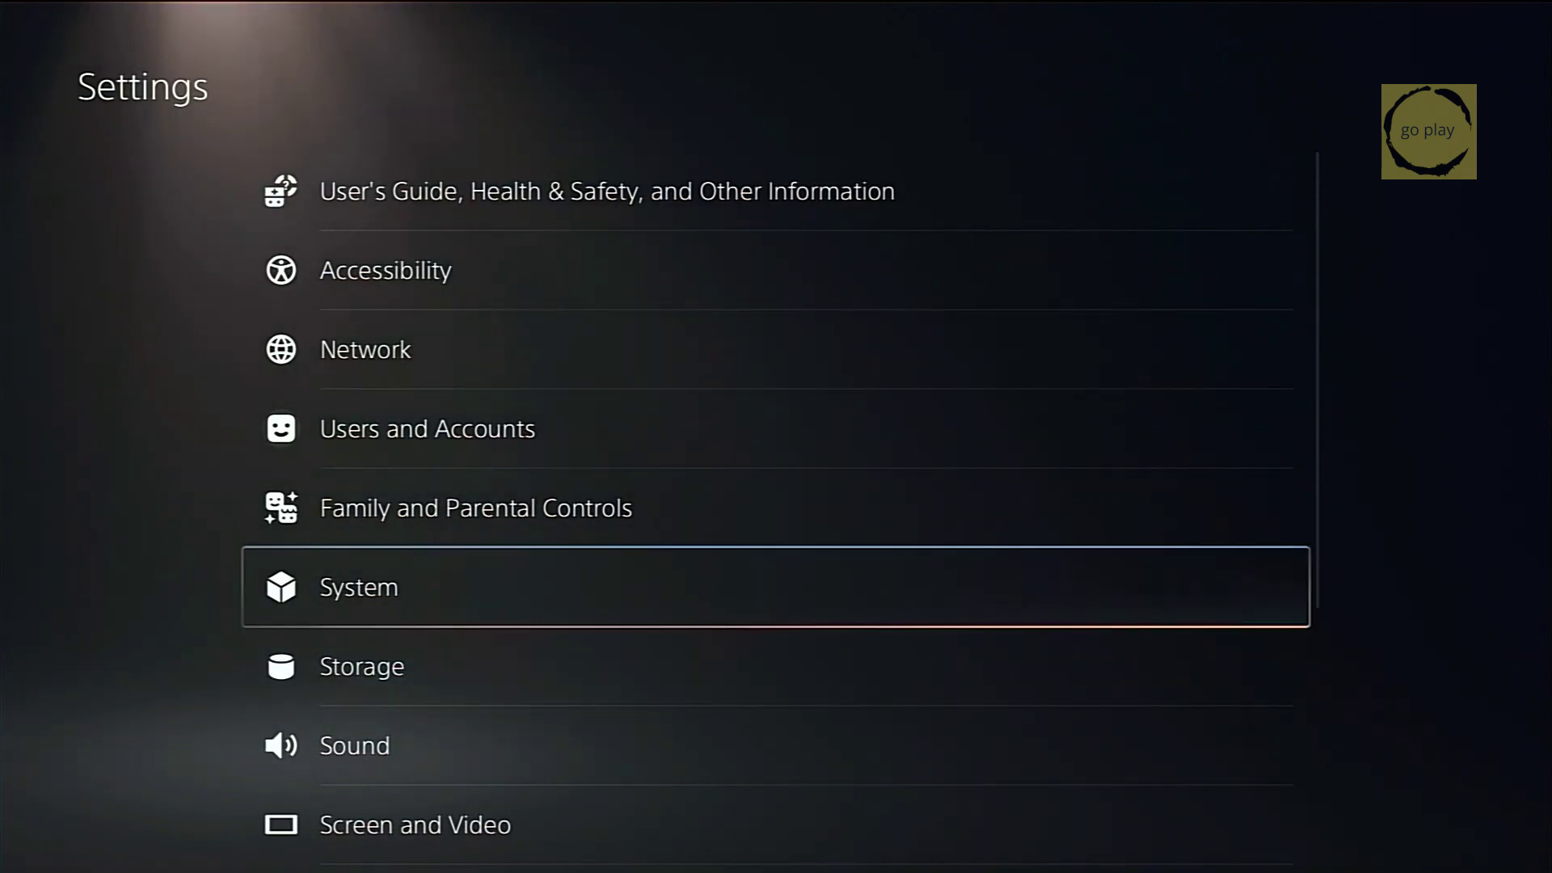
{"action": "key", "text": "Return"}
{"action": "key", "text": "Right"}
{"action": "key", "text": "Return"}
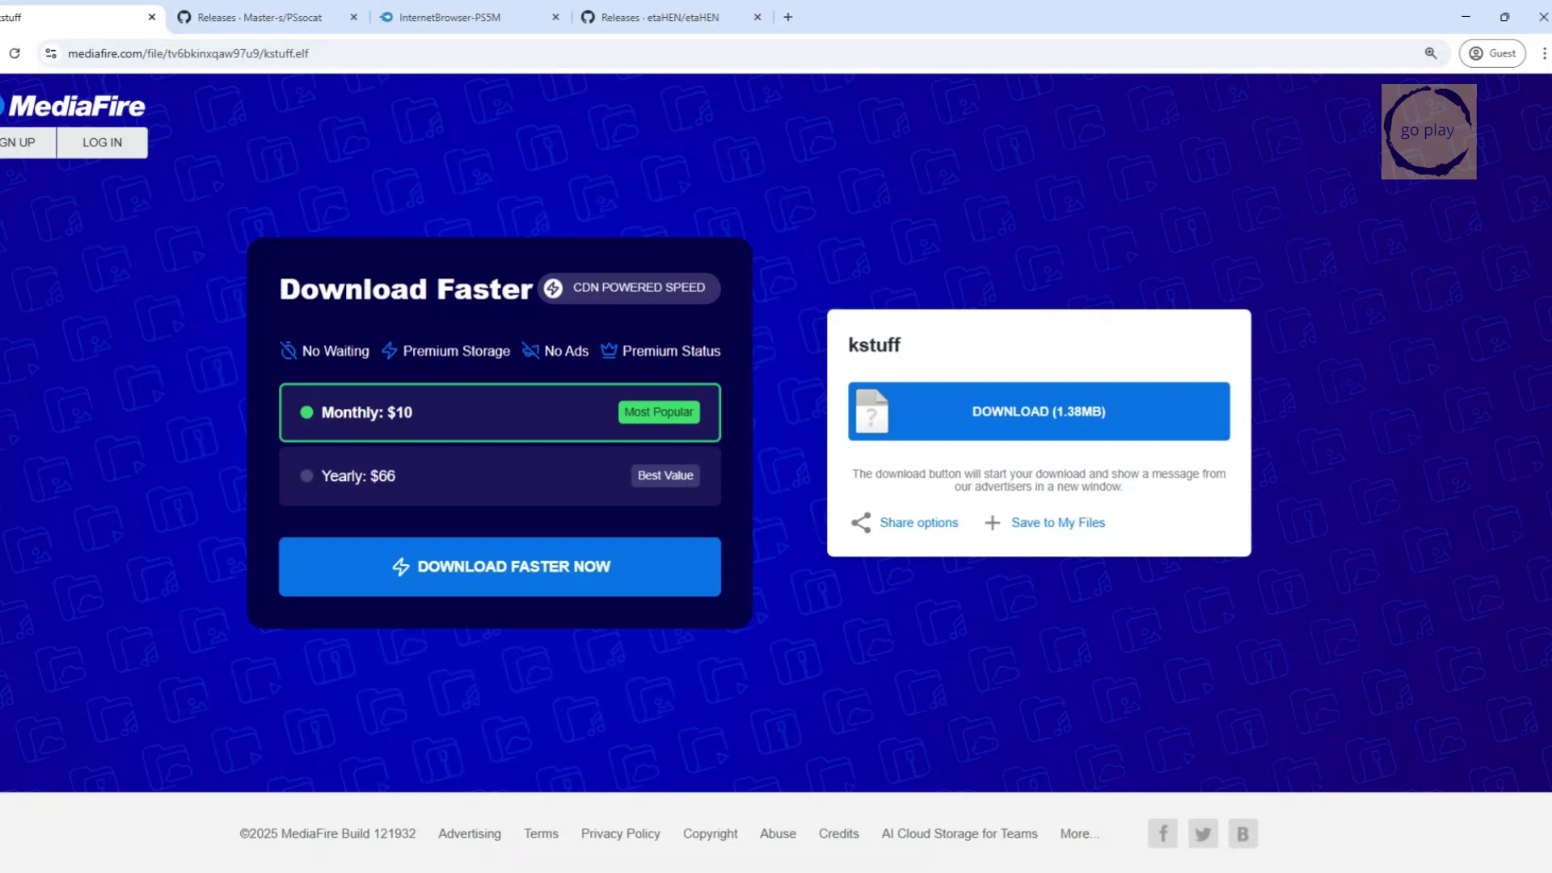
- Start downloading kstuff.elf (1.38MB) from its MediaFire page
{"action": "left_click_drag", "start_coordinate": [847, 346], "coordinate": [900, 345]}
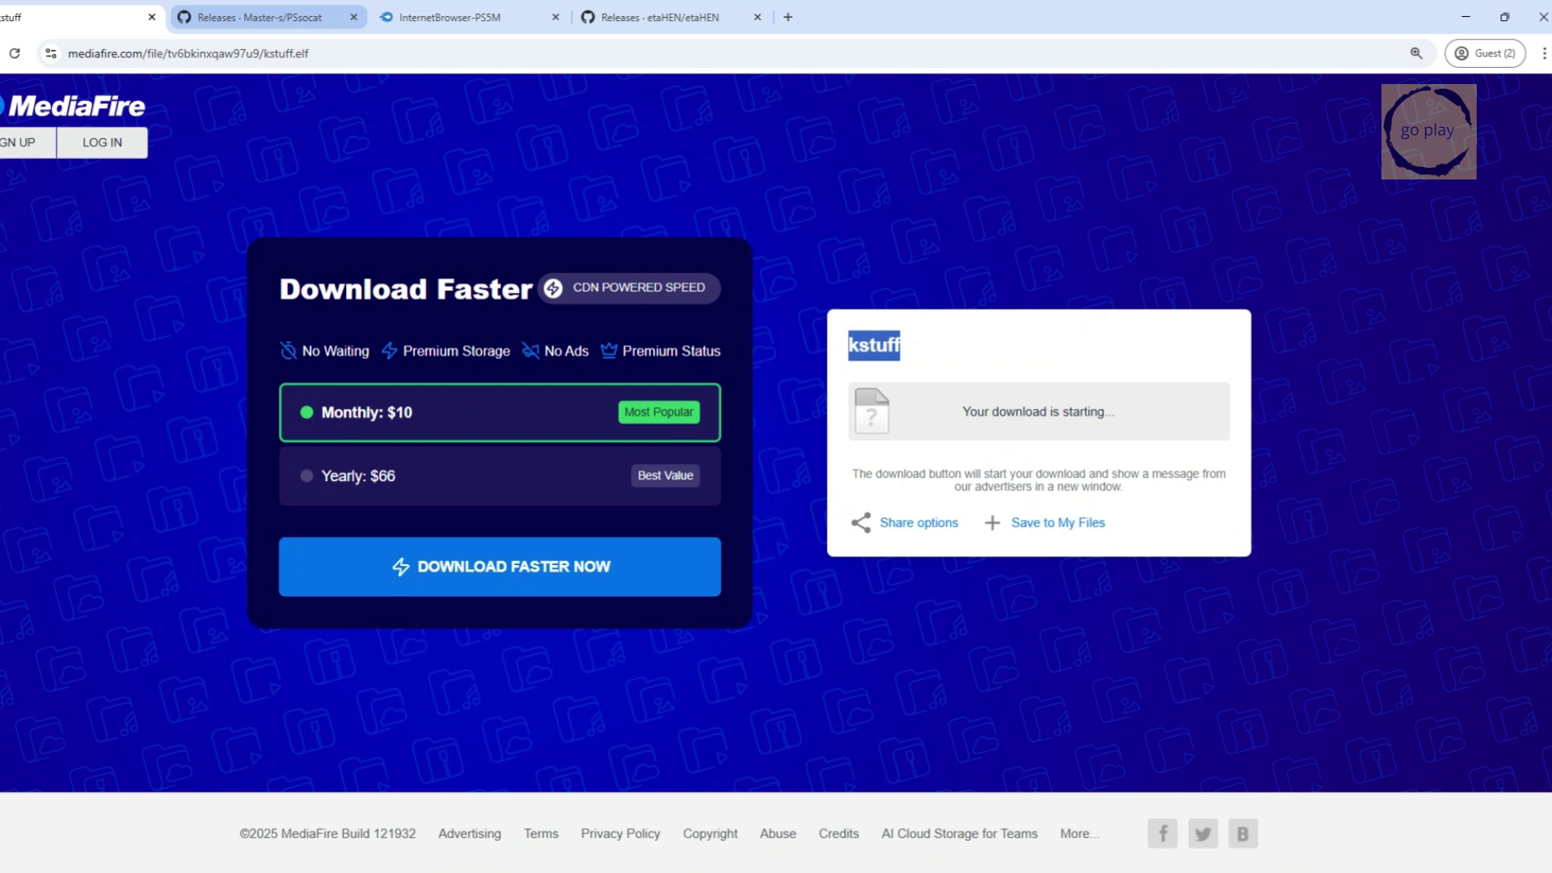
{"action": "left_click", "coordinate": [259, 17]}
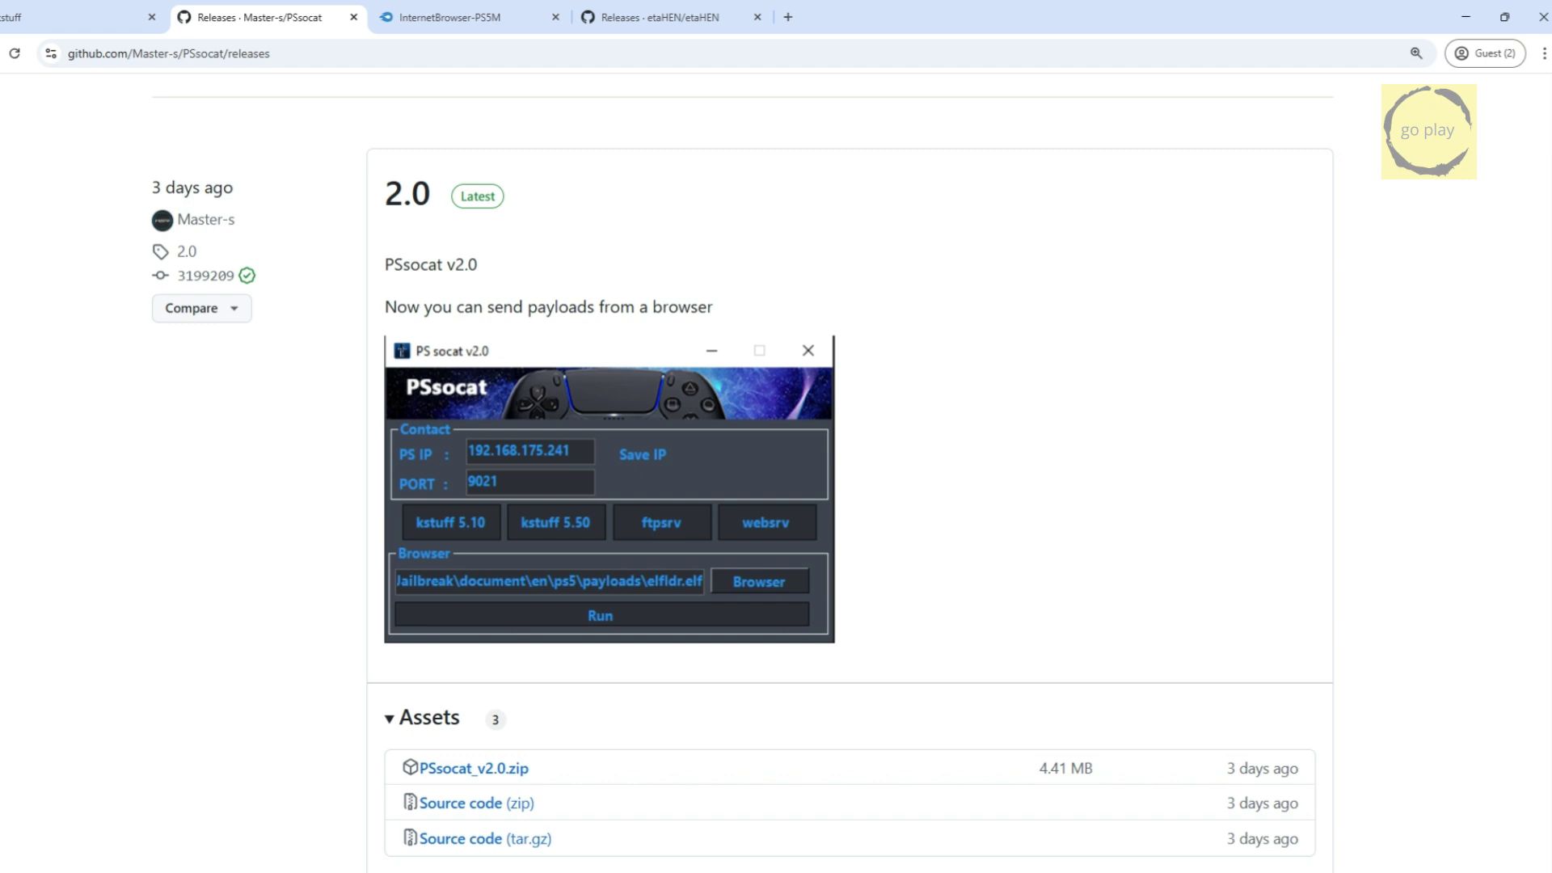
- Download PSsocat_v2.0.zip from the PSsocat 2.0 release assets on GitHub
{"action": "scroll", "coordinate": [849, 468], "scroll_direction": "down", "scroll_amount": 3}
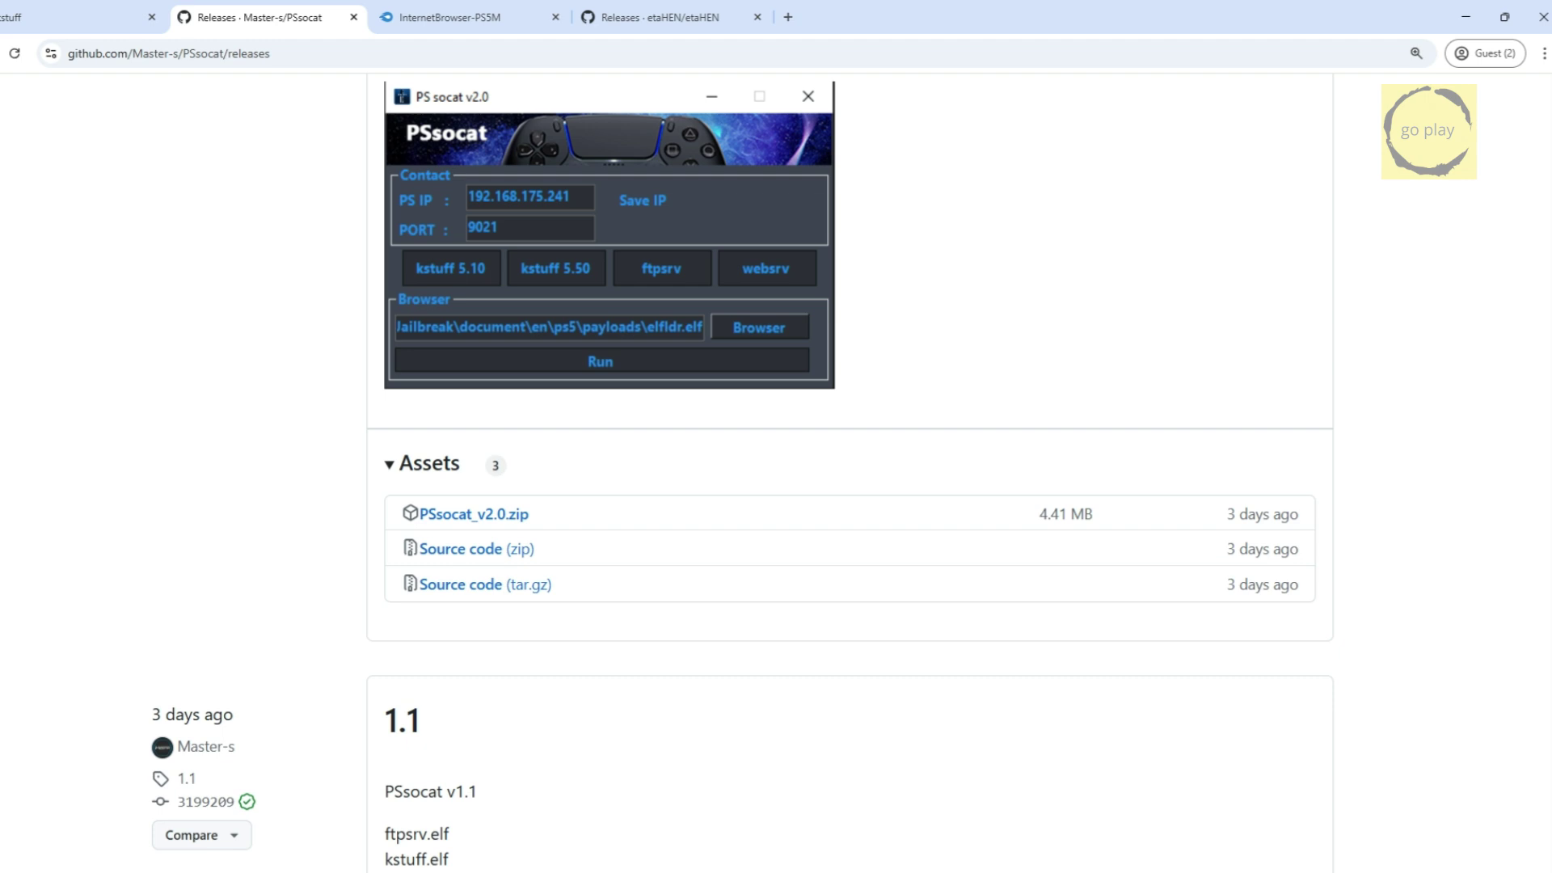
{"action": "left_click", "coordinate": [525, 527]}
{"action": "left_click", "coordinate": [526, 527]}
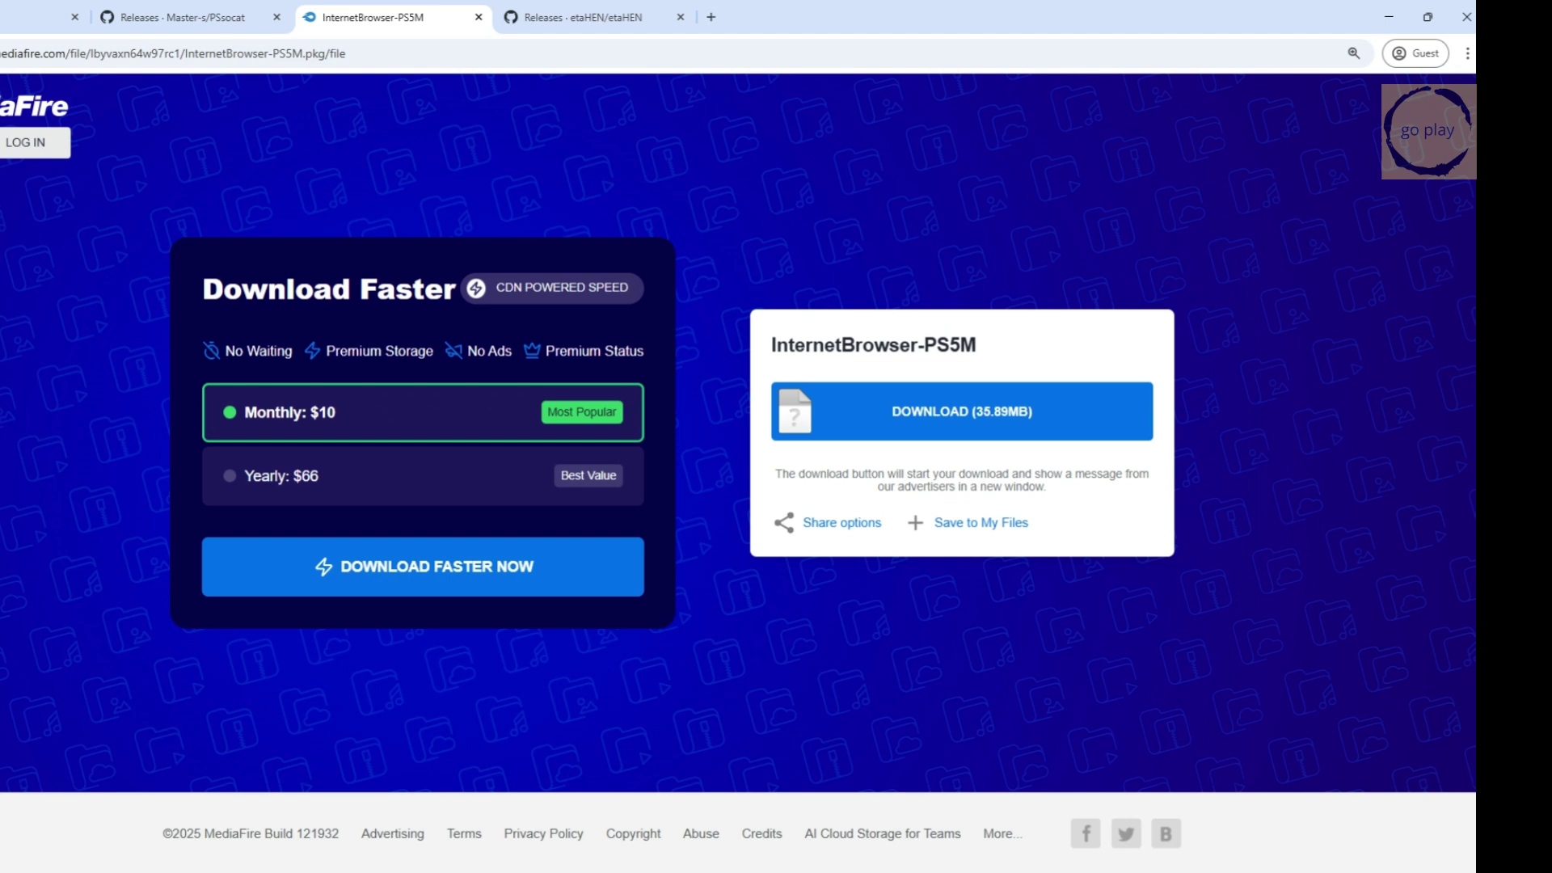
- Select the InternetBrowser-PS5M file title on its MediaFire download page
{"action": "left_click_drag", "start_coordinate": [772, 345], "coordinate": [976, 345]}
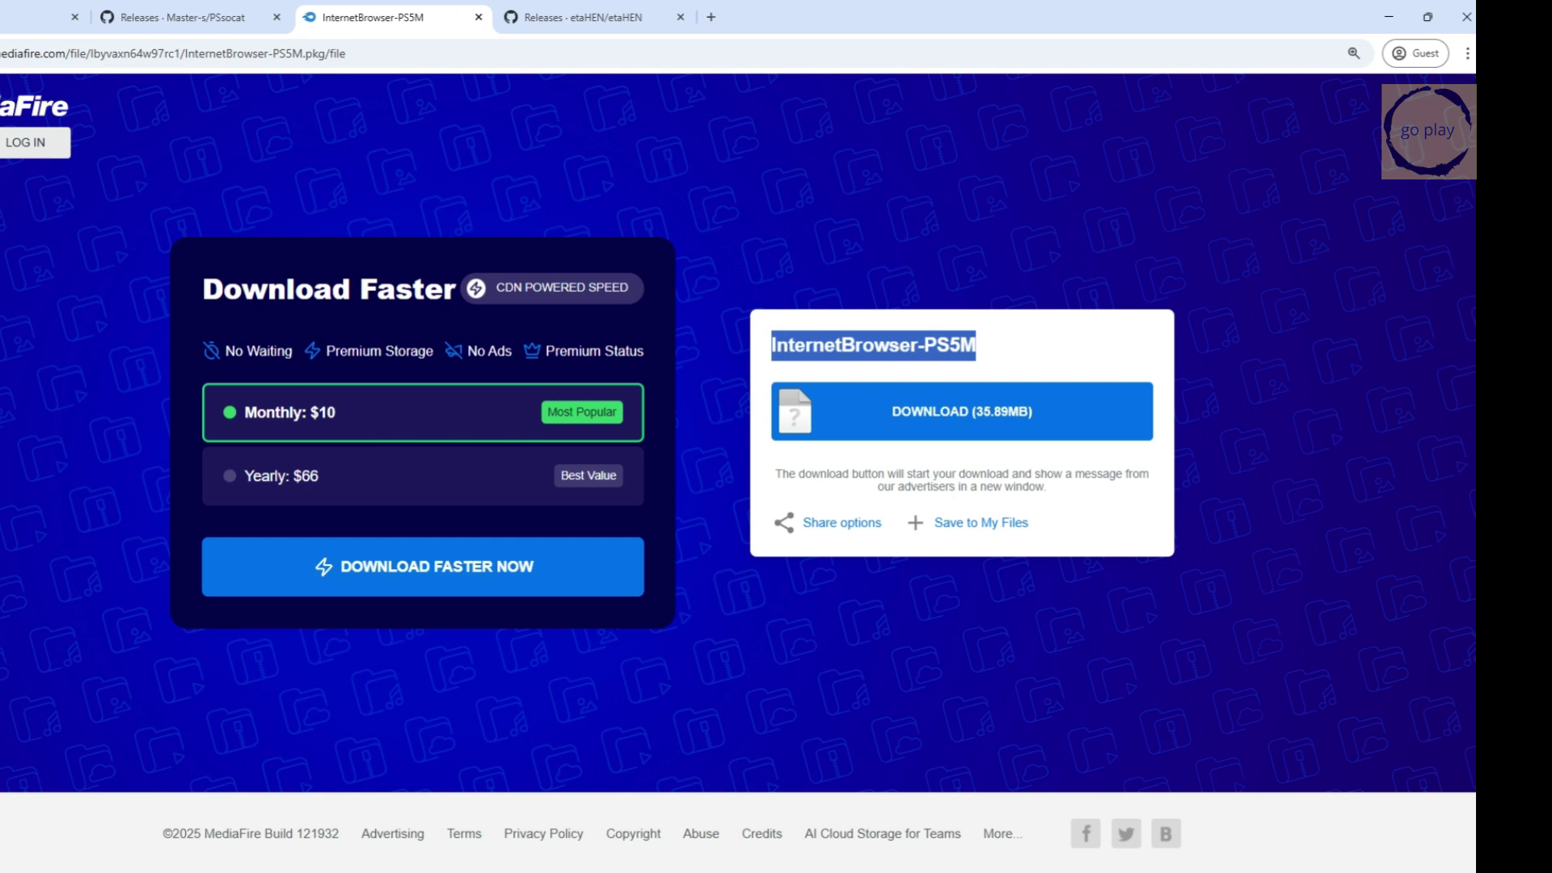
- Download InternetBrowser-PS5M.pkg, then IV0002-ITEM00001_00-STOREUPD00000000.pkg from the etaHEN 2.0b pre-release assets
{"action": "left_click", "coordinate": [962, 411]}
{"action": "left_click", "coordinate": [582, 17]}
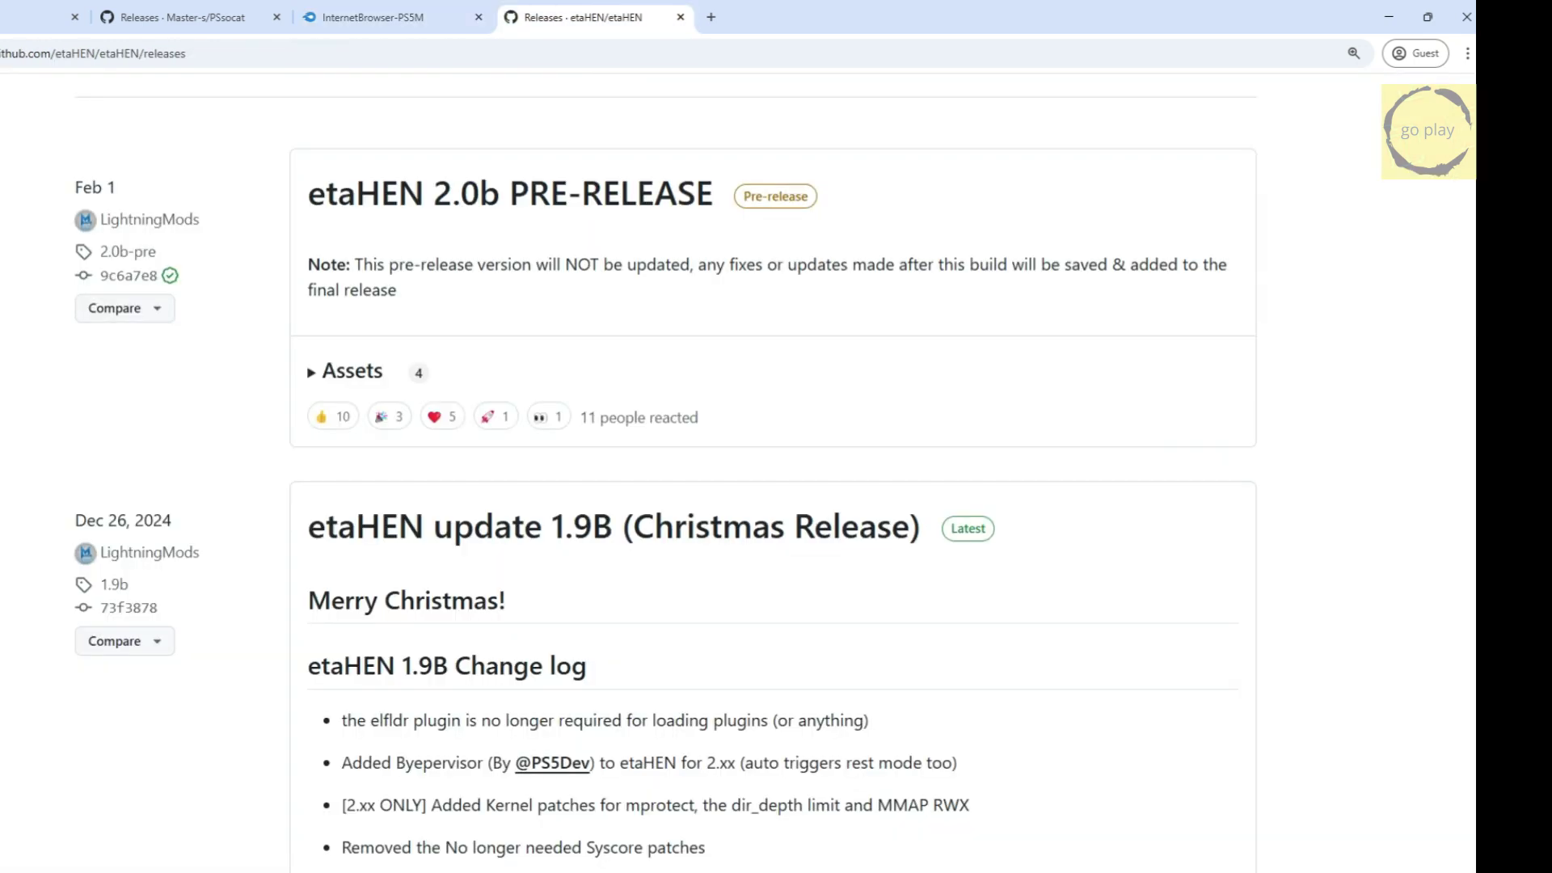
{"action": "left_click", "coordinate": [348, 371]}
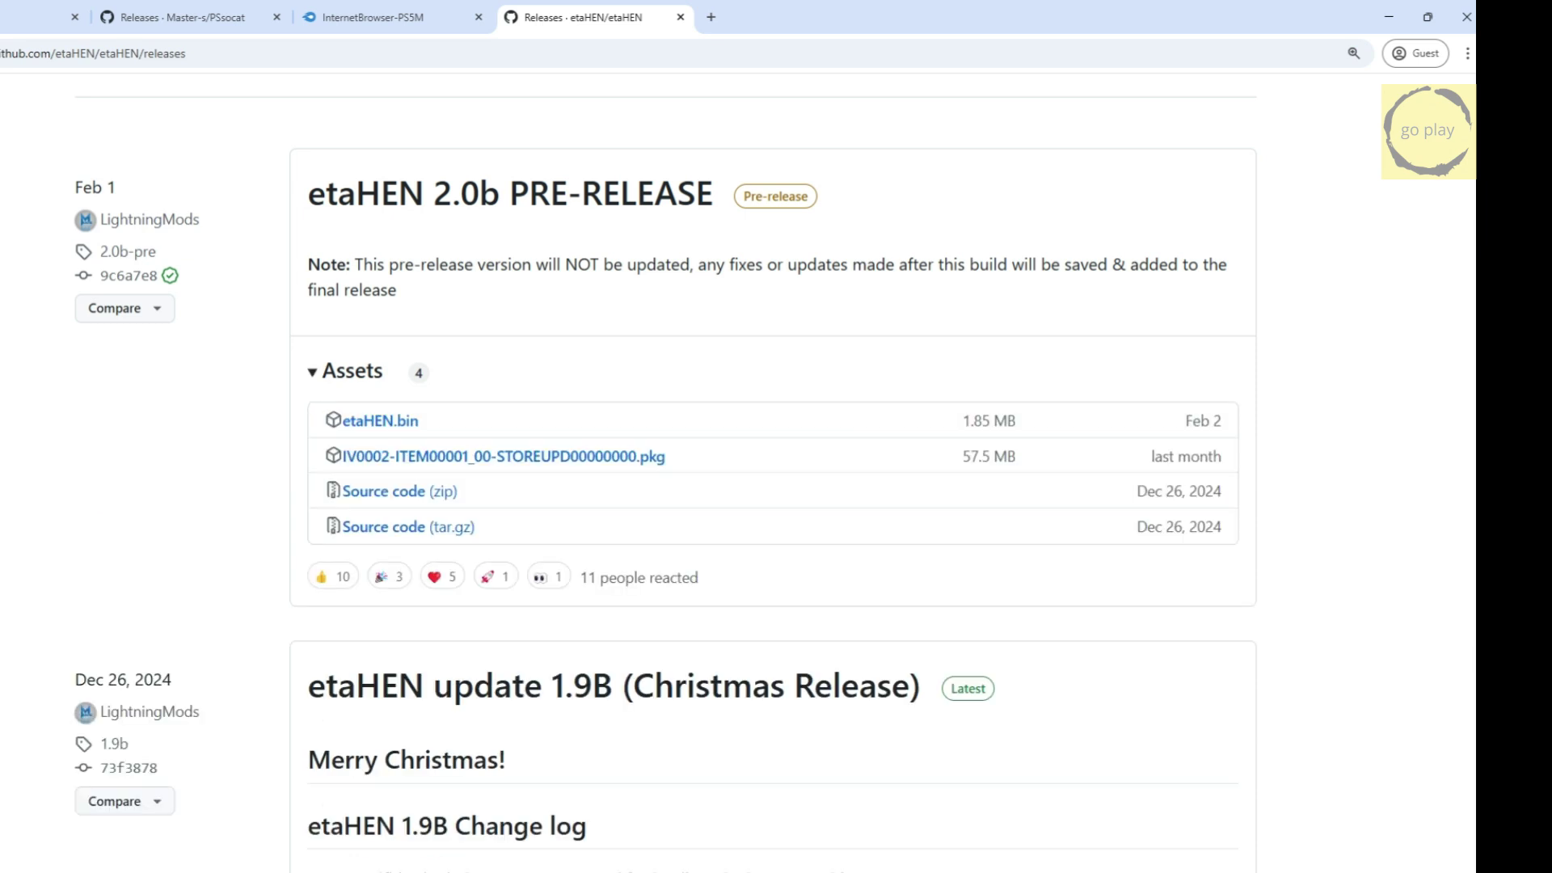
{"action": "left_click", "coordinate": [669, 459]}
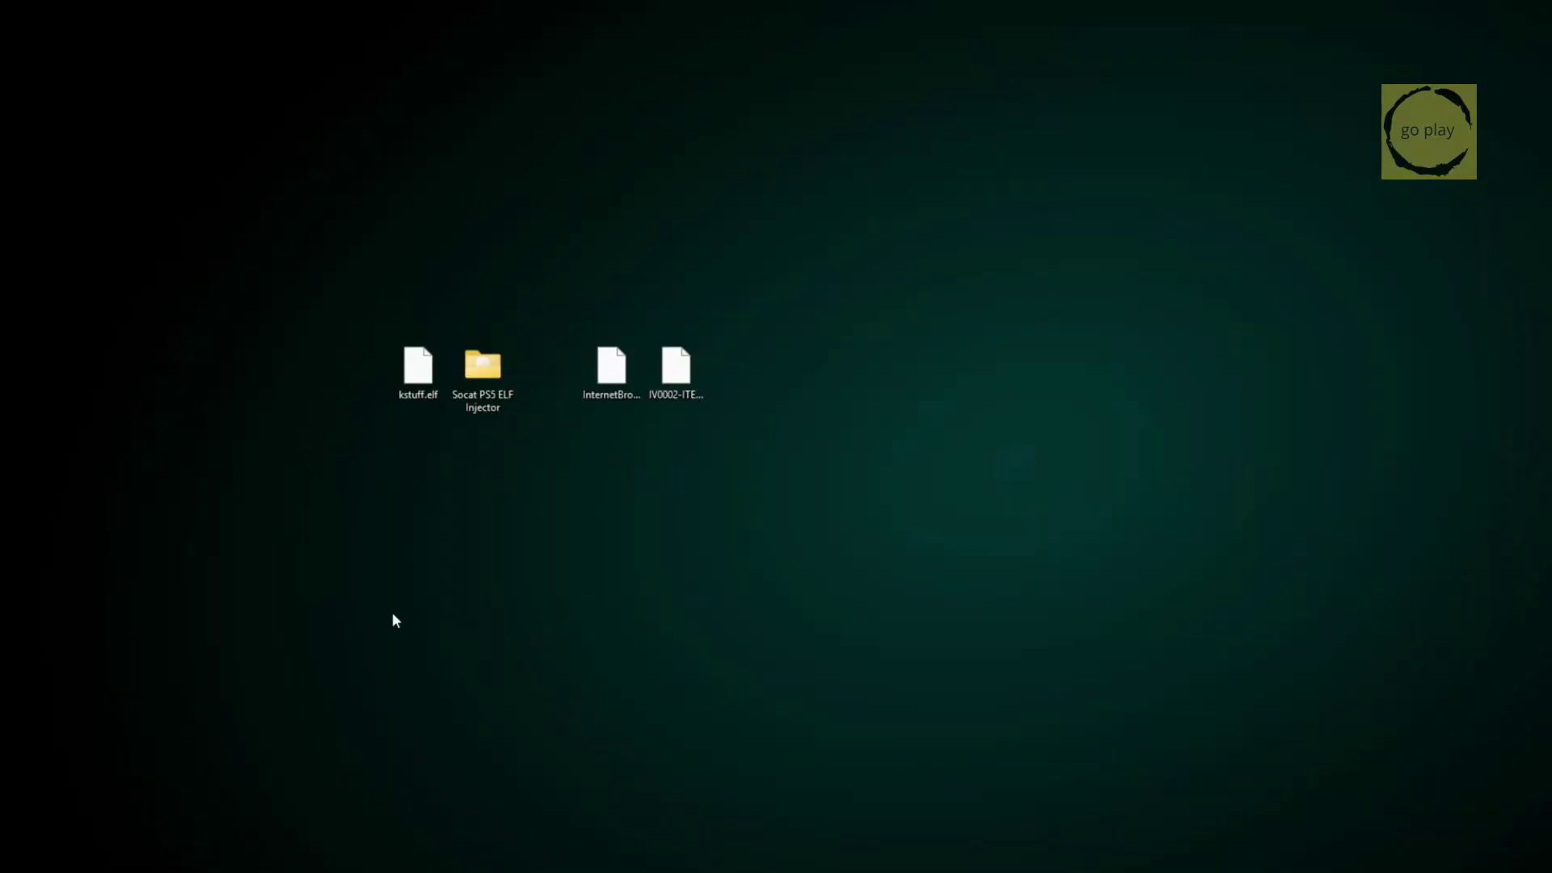
- Confirm in its Properties that FLASH DRIVE (J:) uses the exFAT file system
{"action": "left_click_drag", "start_coordinate": [321, 308], "coordinate": [732, 473]}
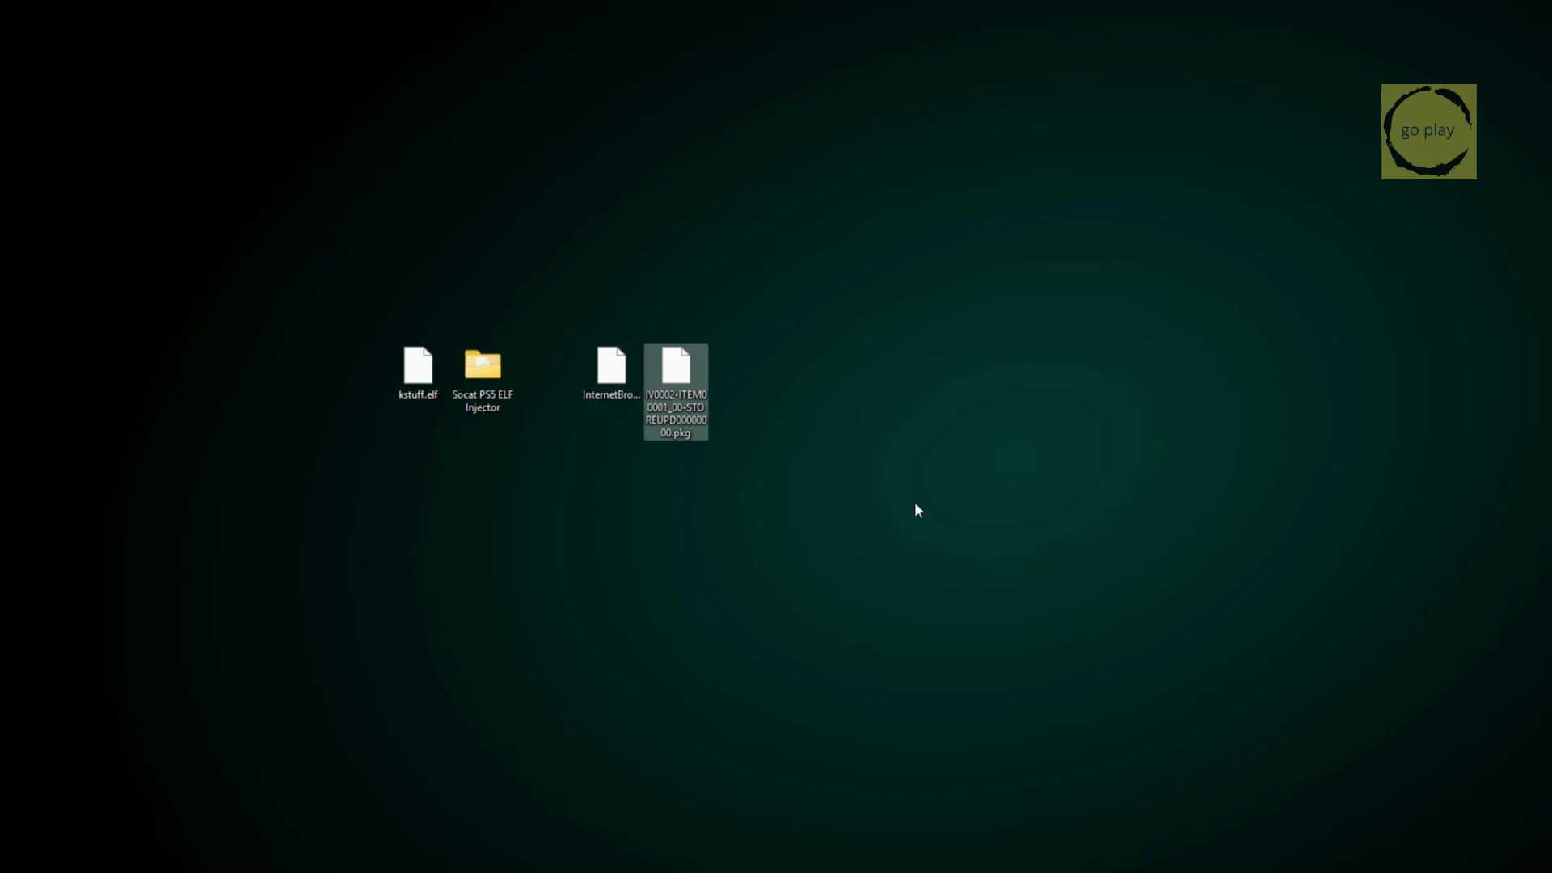
{"action": "left_click", "coordinate": [1108, 803]}
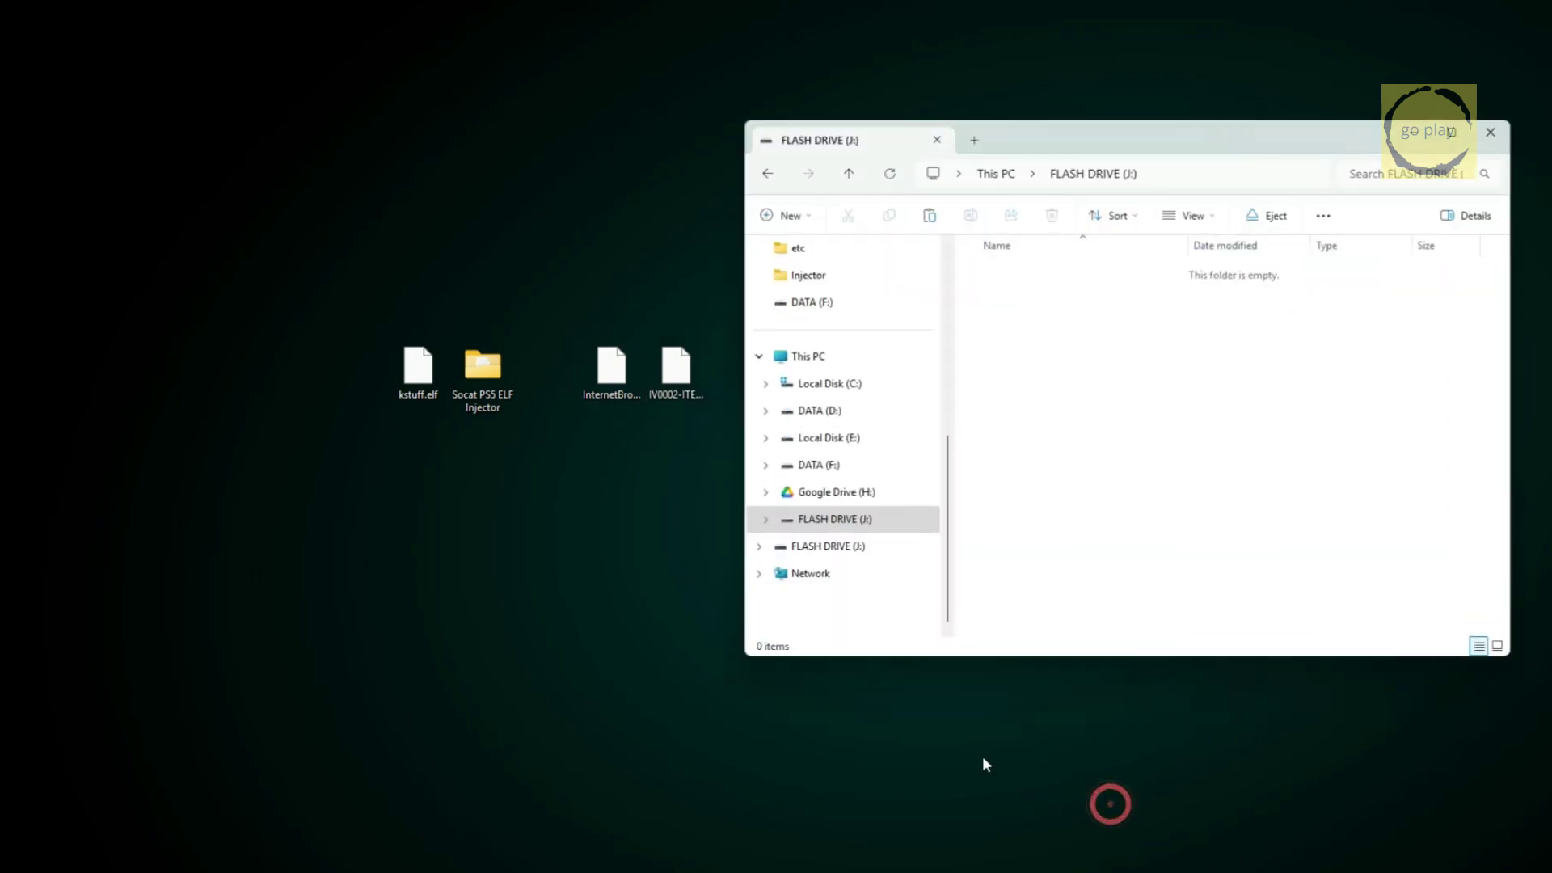
{"action": "left_click", "coordinate": [833, 522]}
{"action": "right_click", "coordinate": [833, 526]}
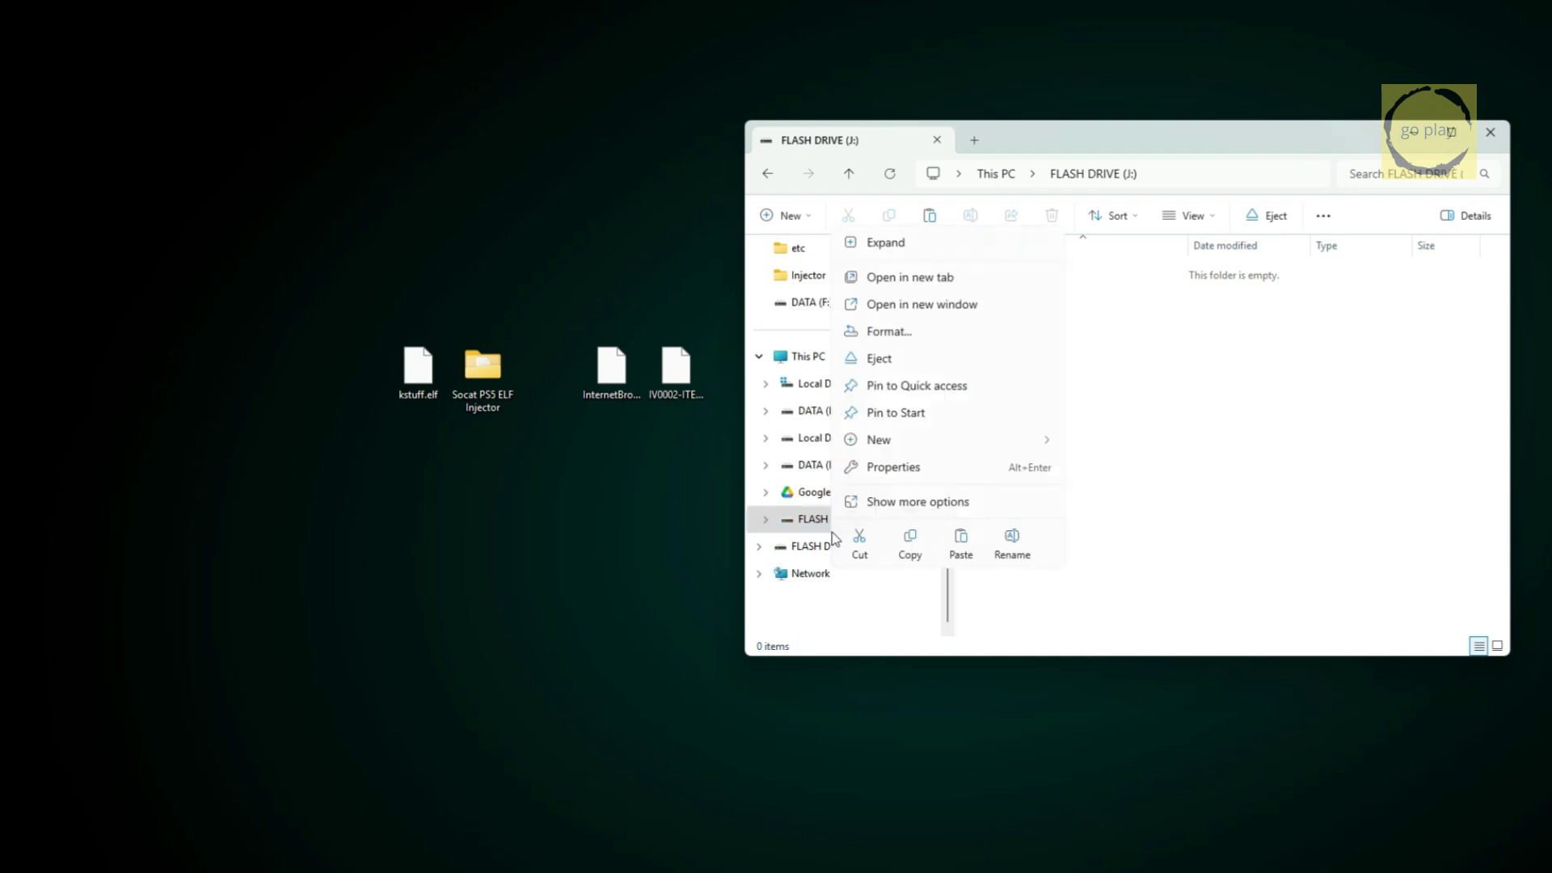
{"action": "left_click", "coordinate": [874, 473]}
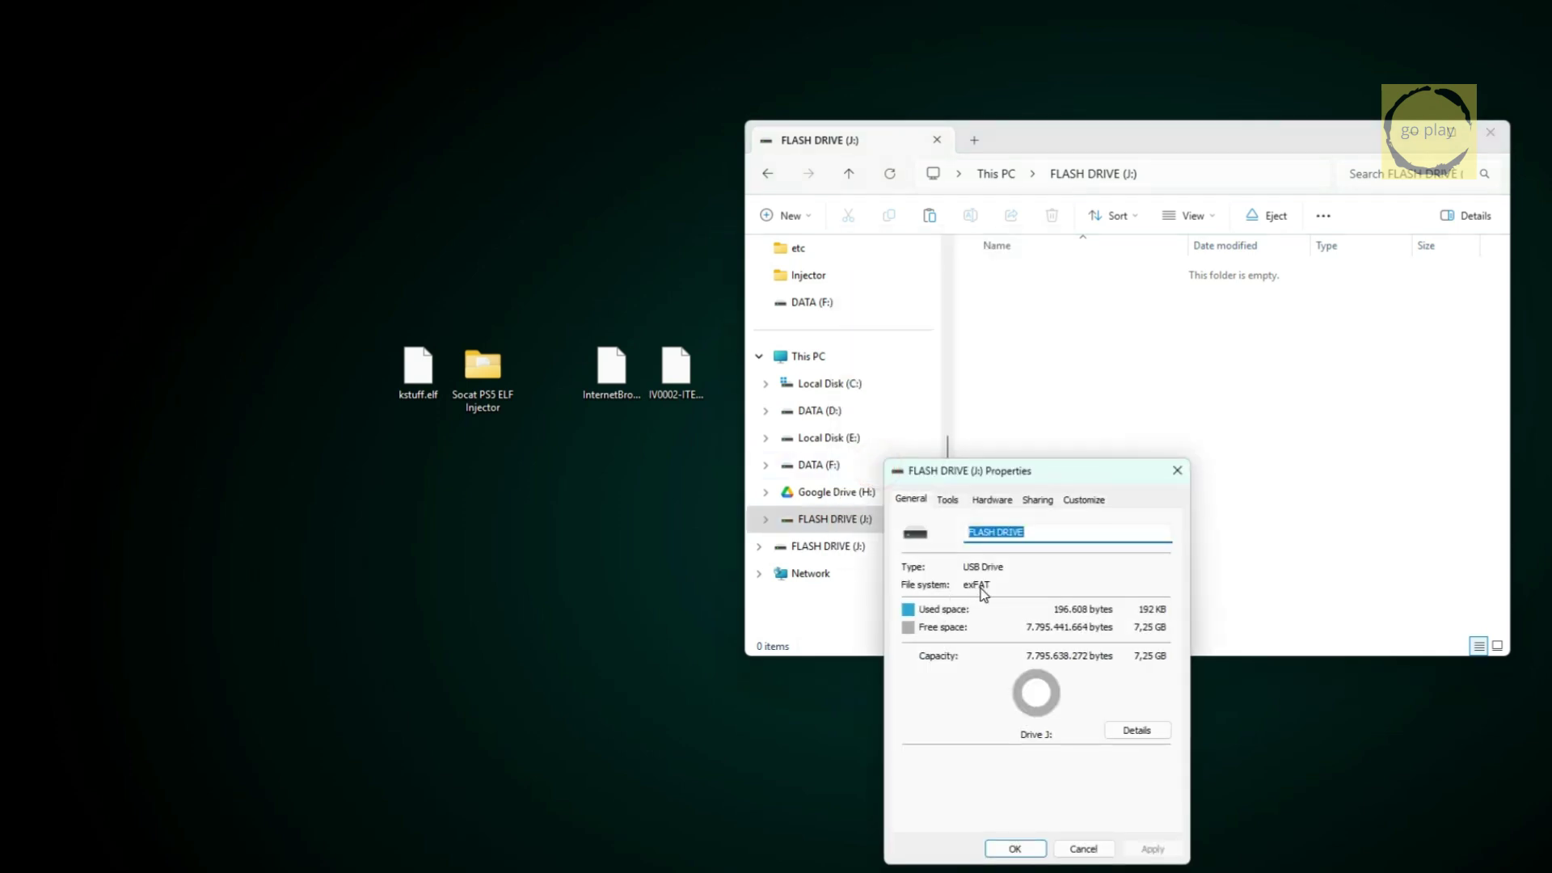
{"action": "left_click", "coordinate": [1083, 848]}
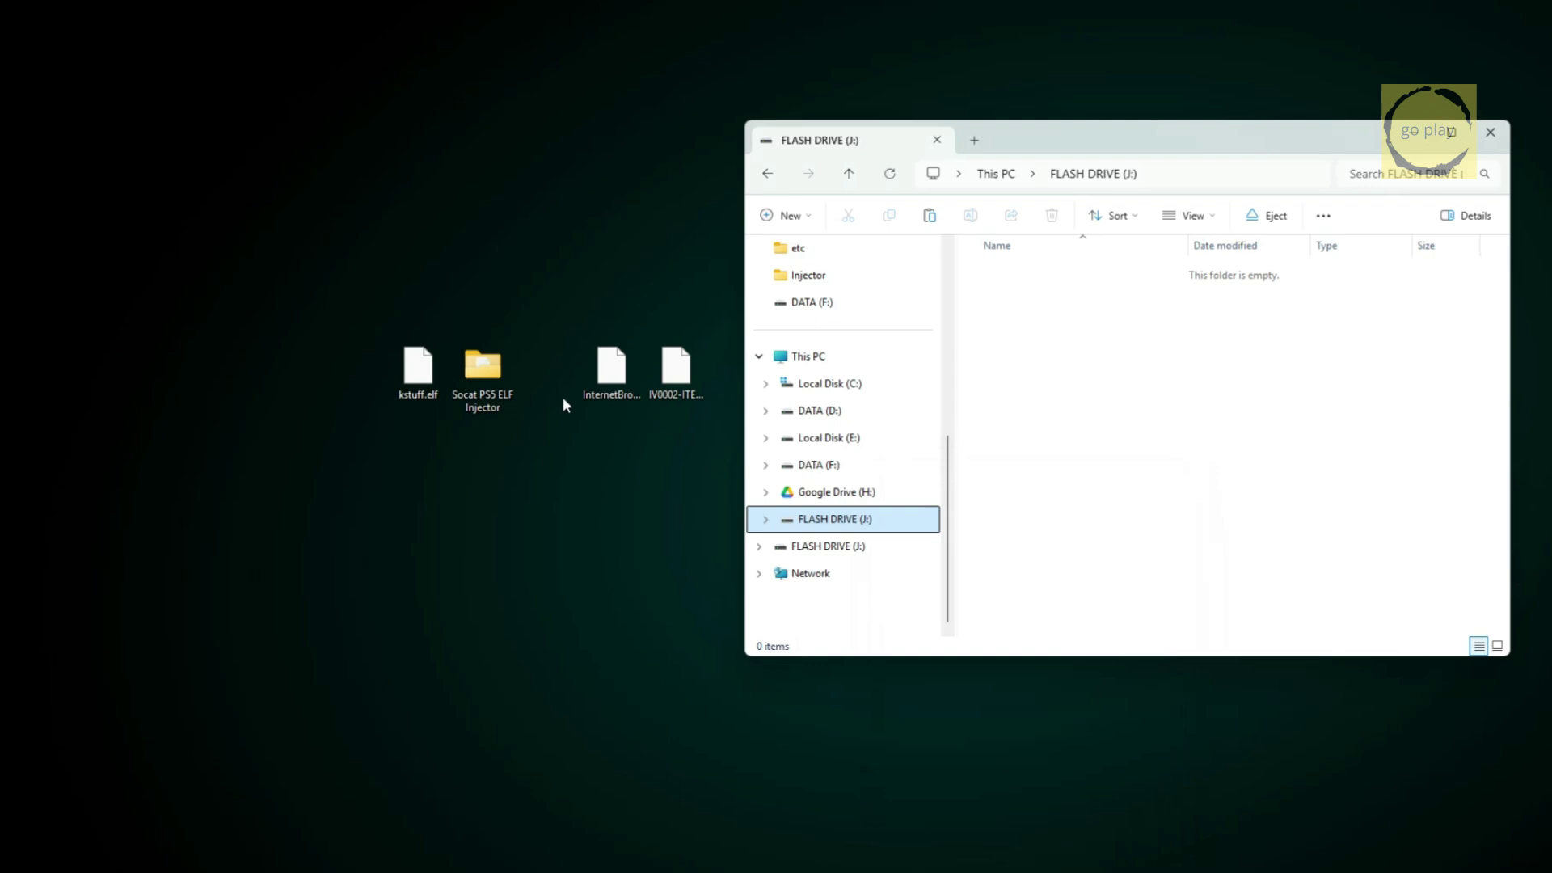
- Copy the two .pkg files onto FLASH DRIVE (J:) and eject the drive
{"action": "left_click_drag", "start_coordinate": [566, 304], "coordinate": [1057, 439]}
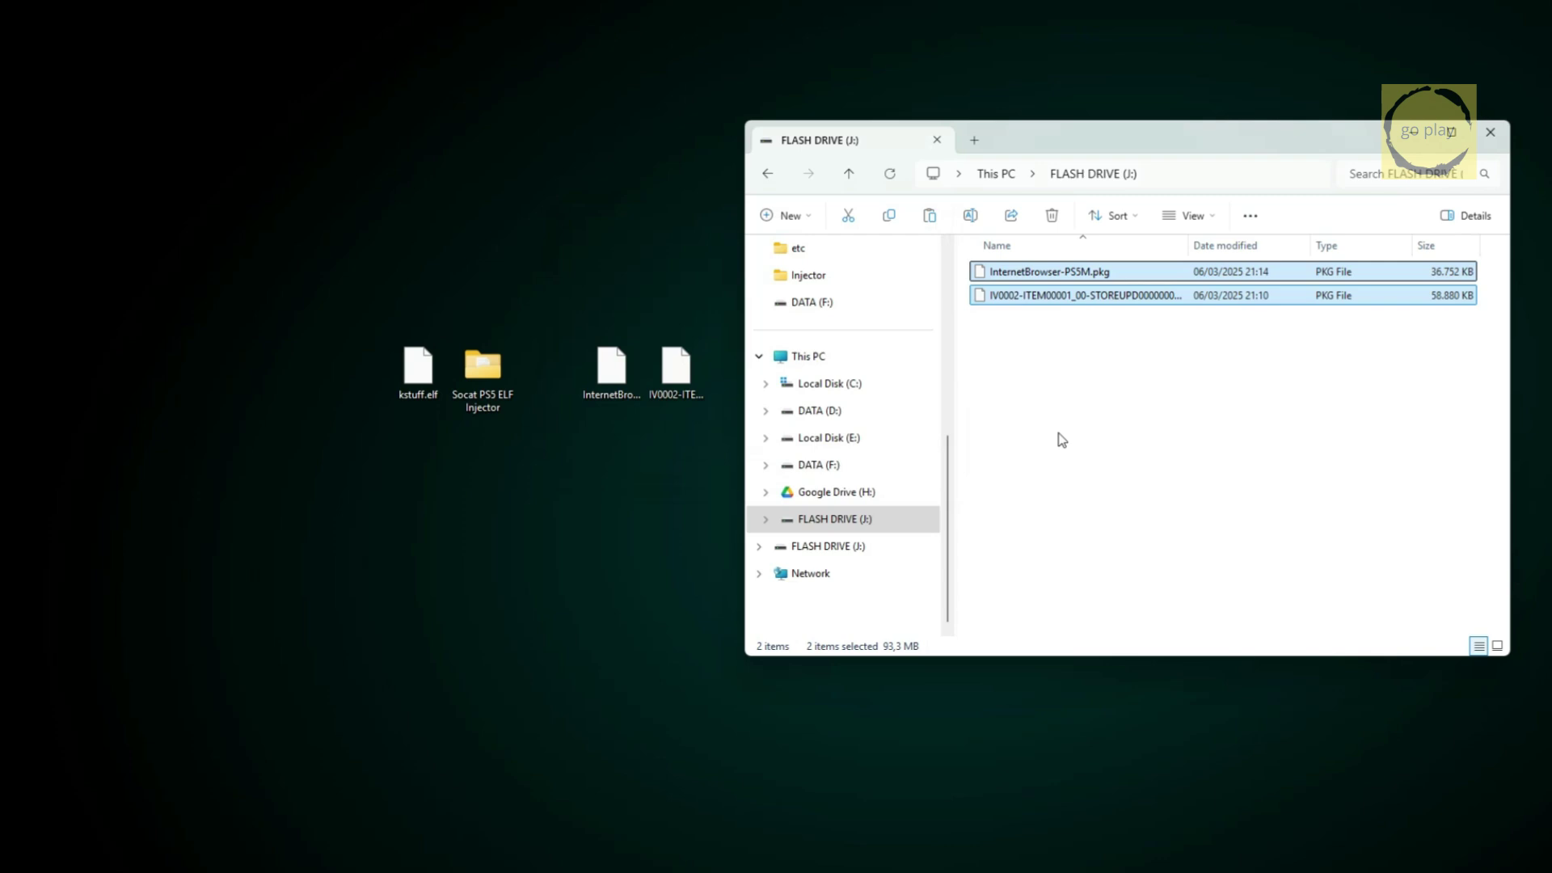
{"action": "left_click", "coordinate": [1058, 435]}
{"action": "right_click", "coordinate": [821, 527]}
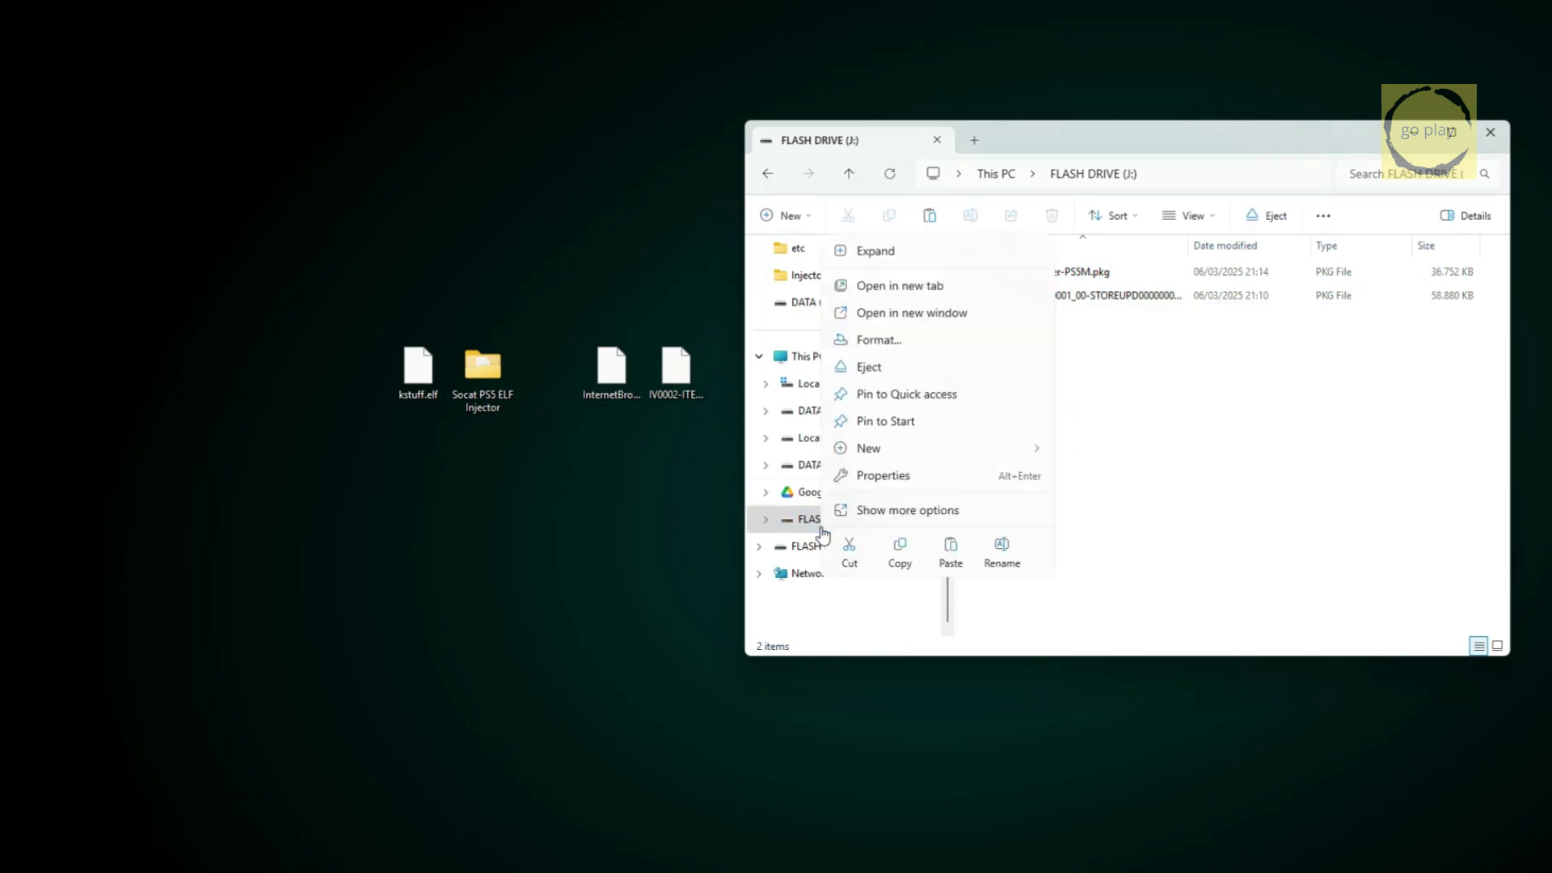
{"action": "left_click", "coordinate": [866, 366]}
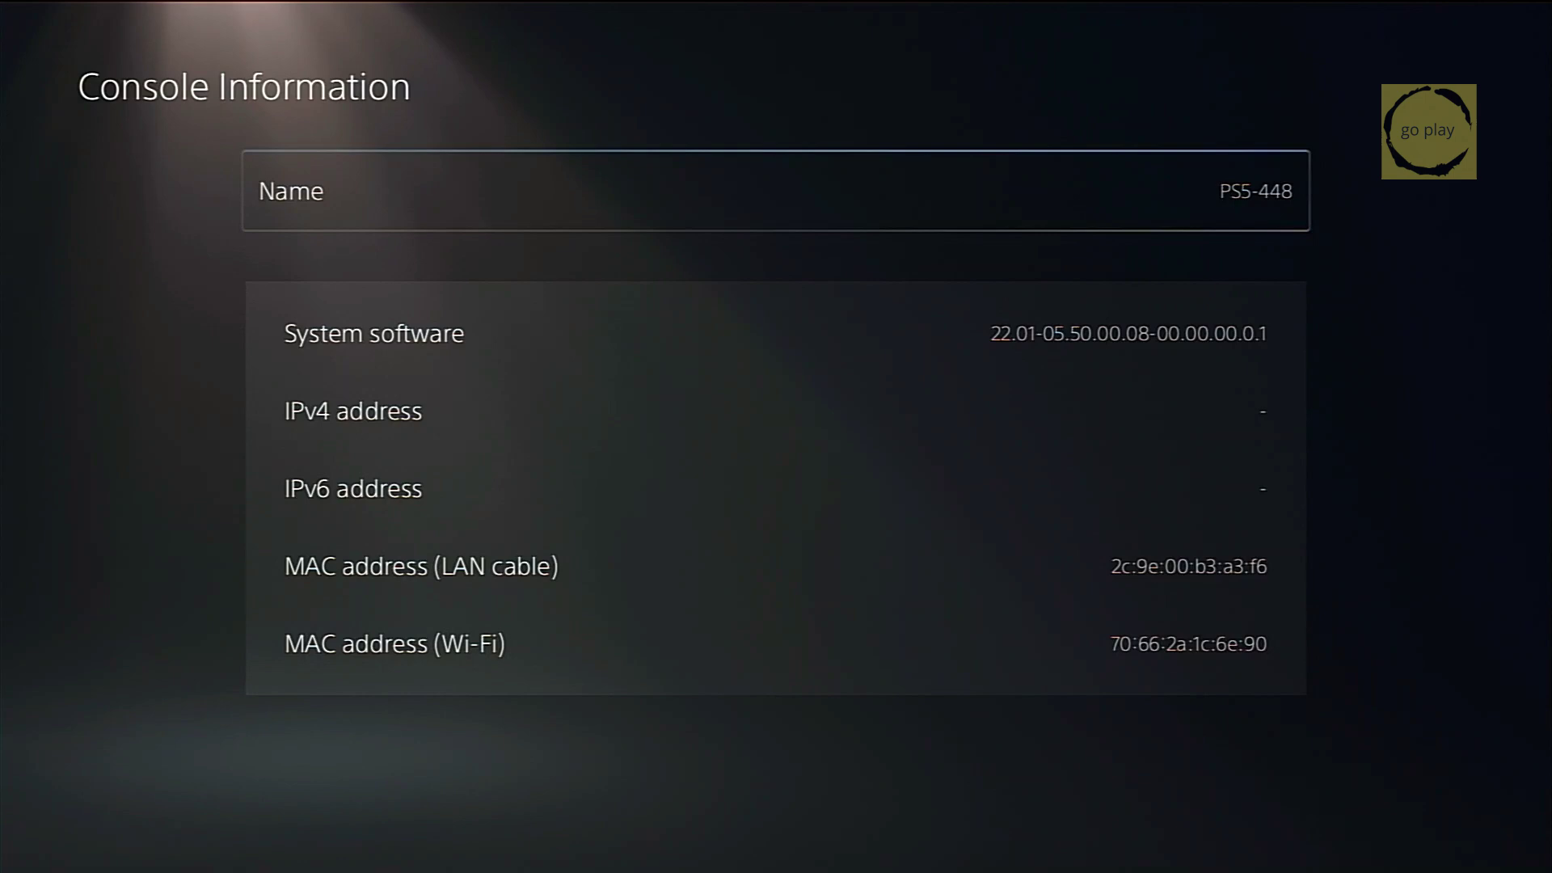
- Check that automatic download and automatic install of system software updates are both off
{"action": "key", "text": "Escape"}
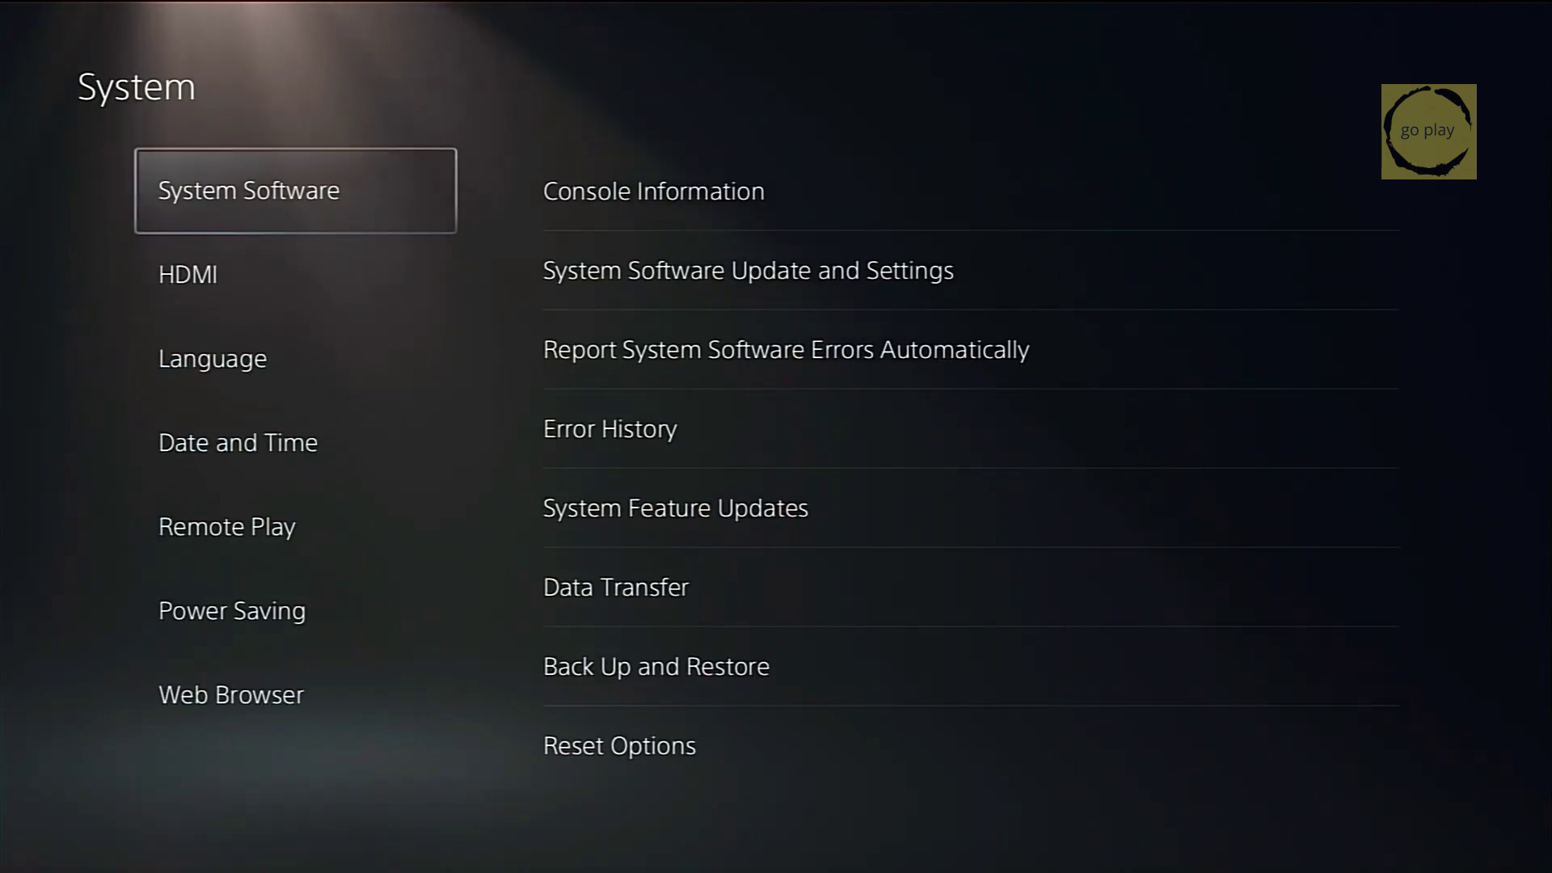
{"action": "key", "text": "Right"}
{"action": "key", "text": "Down"}
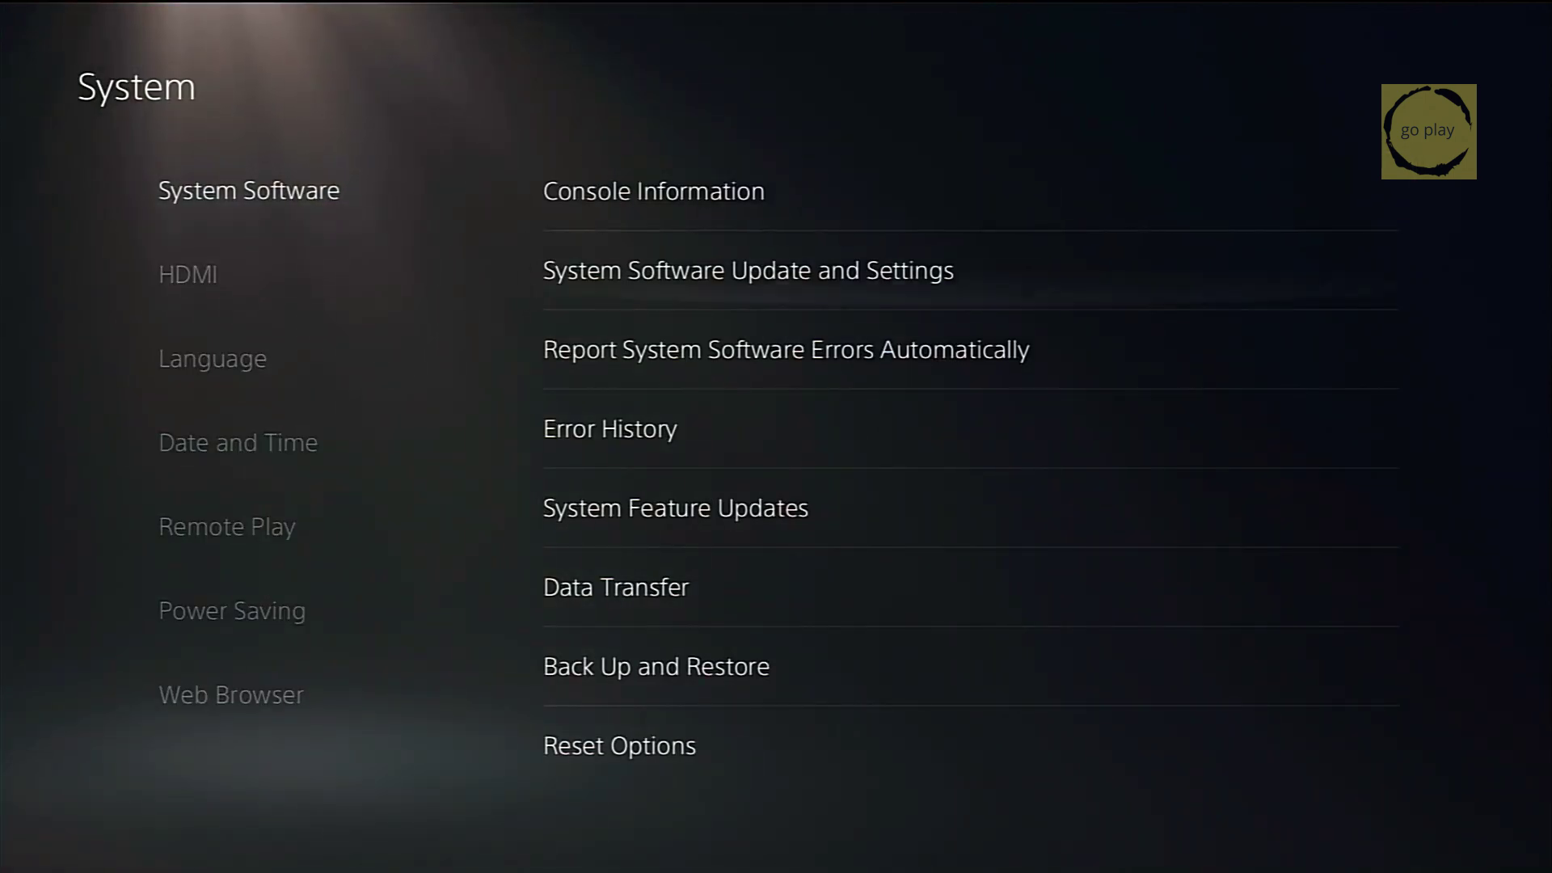
{"action": "key", "text": "Return"}
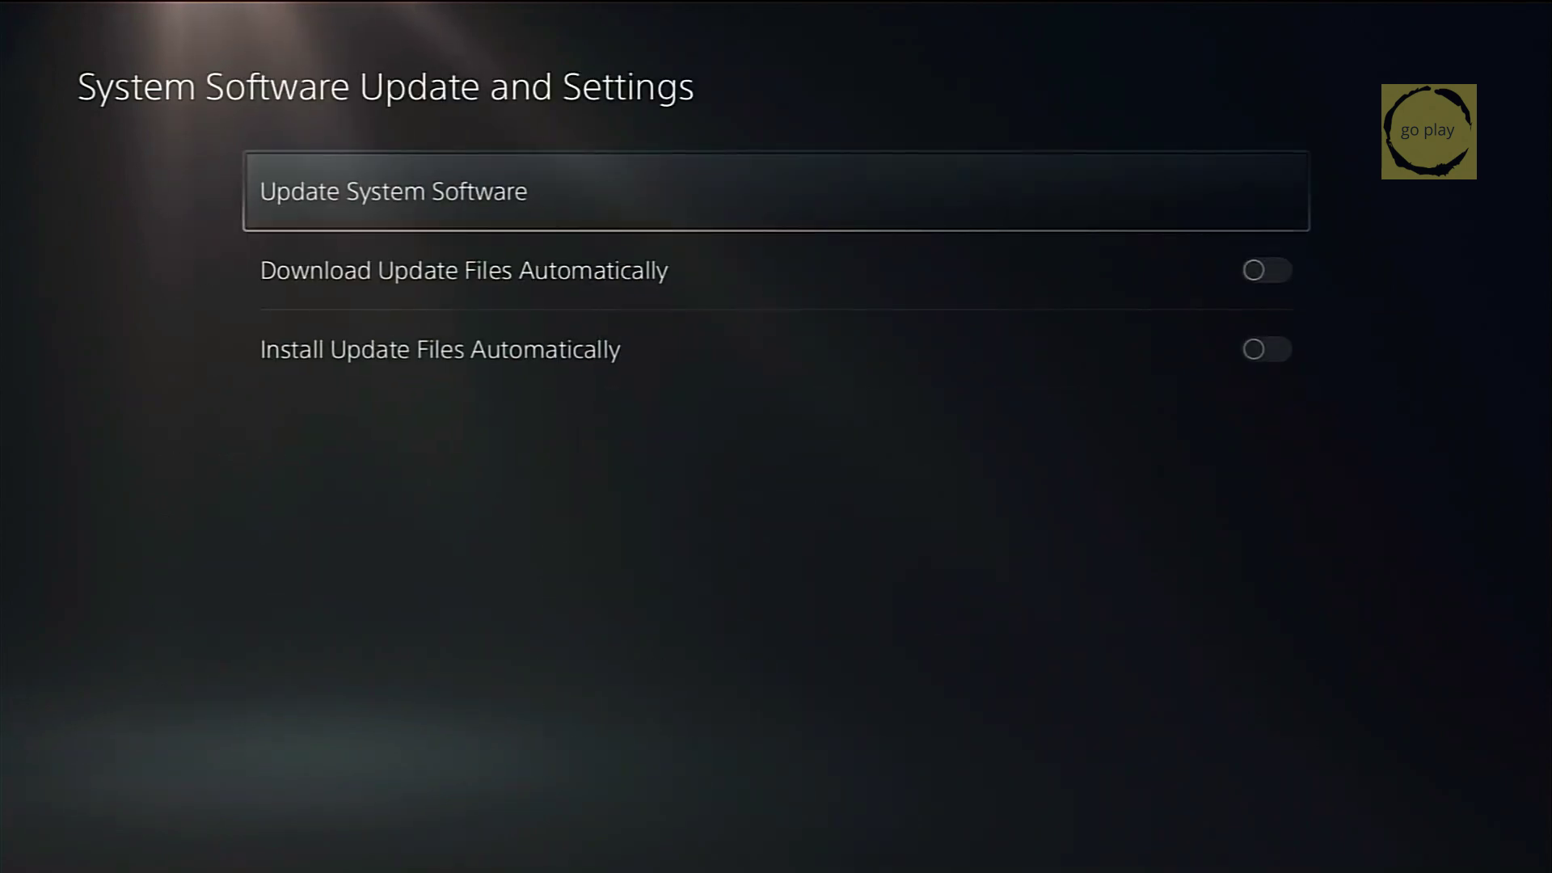
{"action": "key", "text": "Down"}
{"action": "key", "text": "Down"}
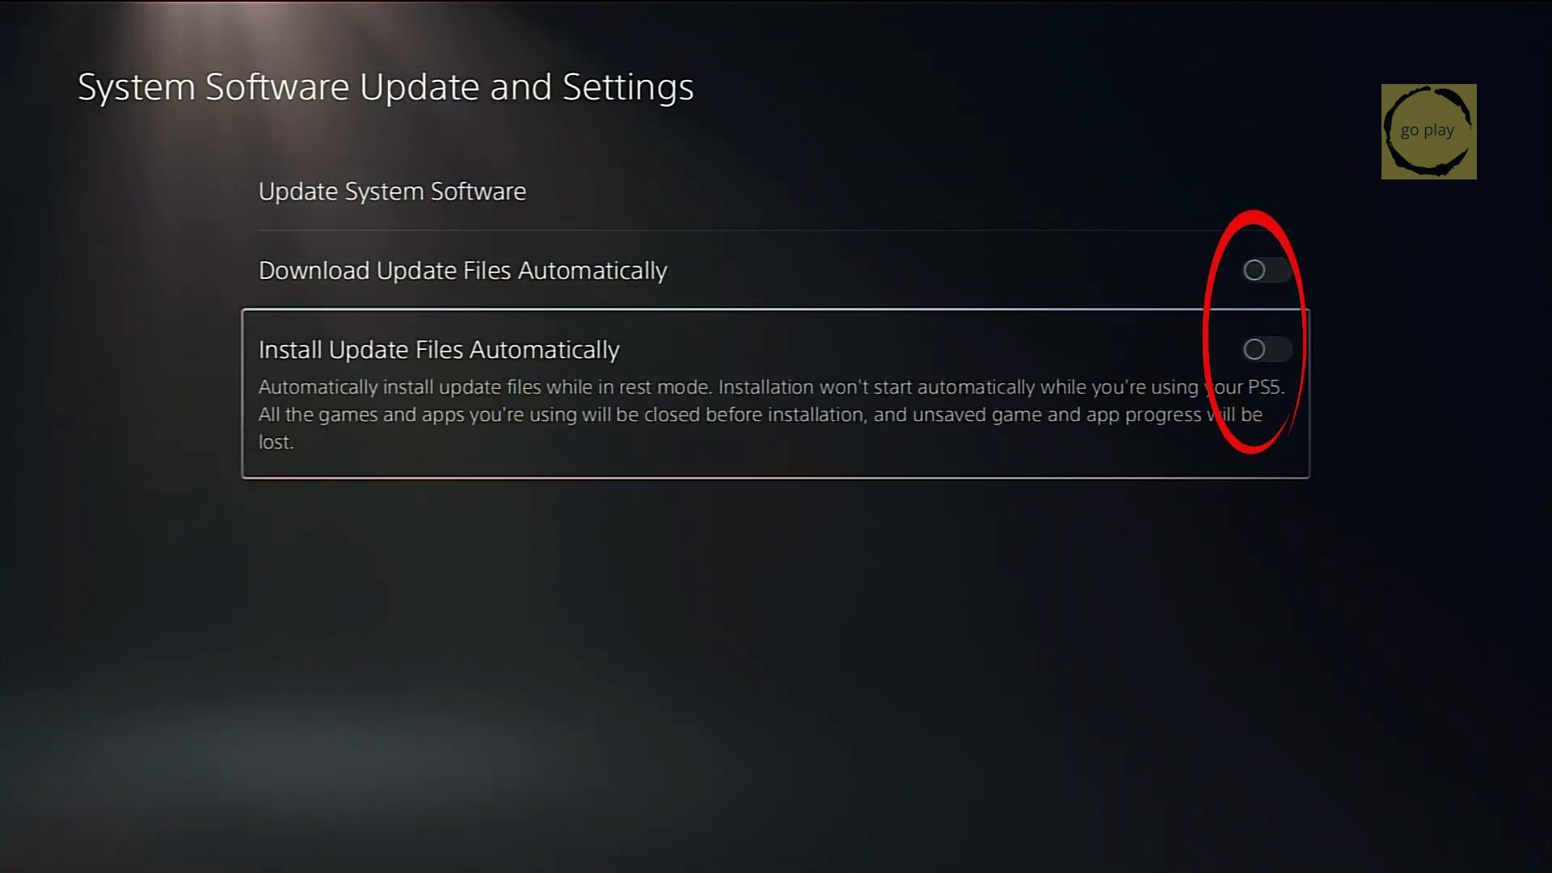
{"action": "key", "text": "Up"}
{"action": "key", "text": "Down"}
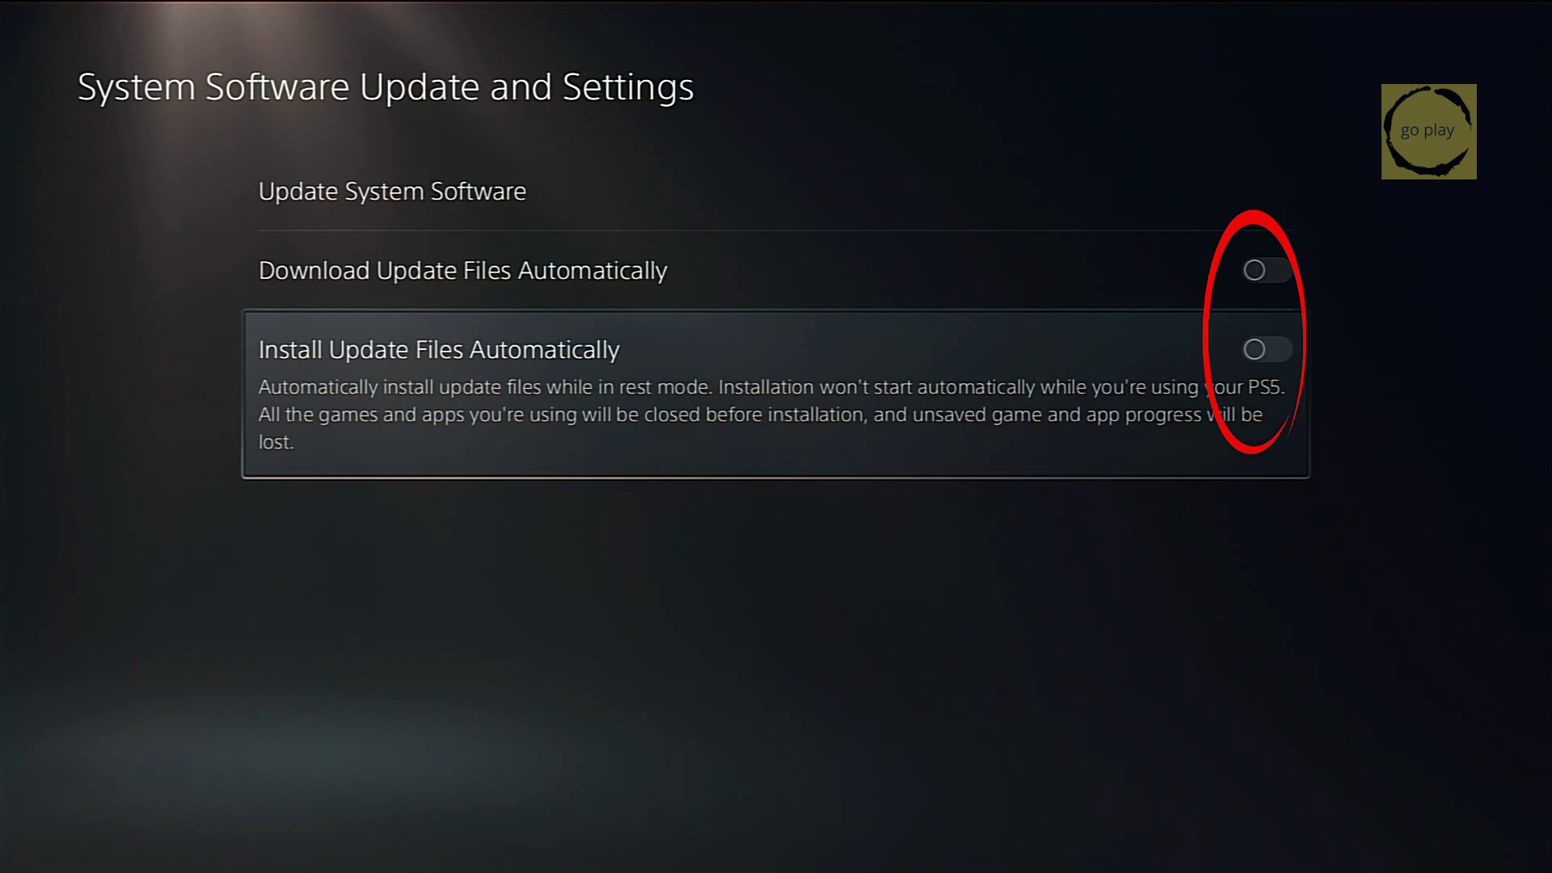
{"action": "key", "text": "Up"}
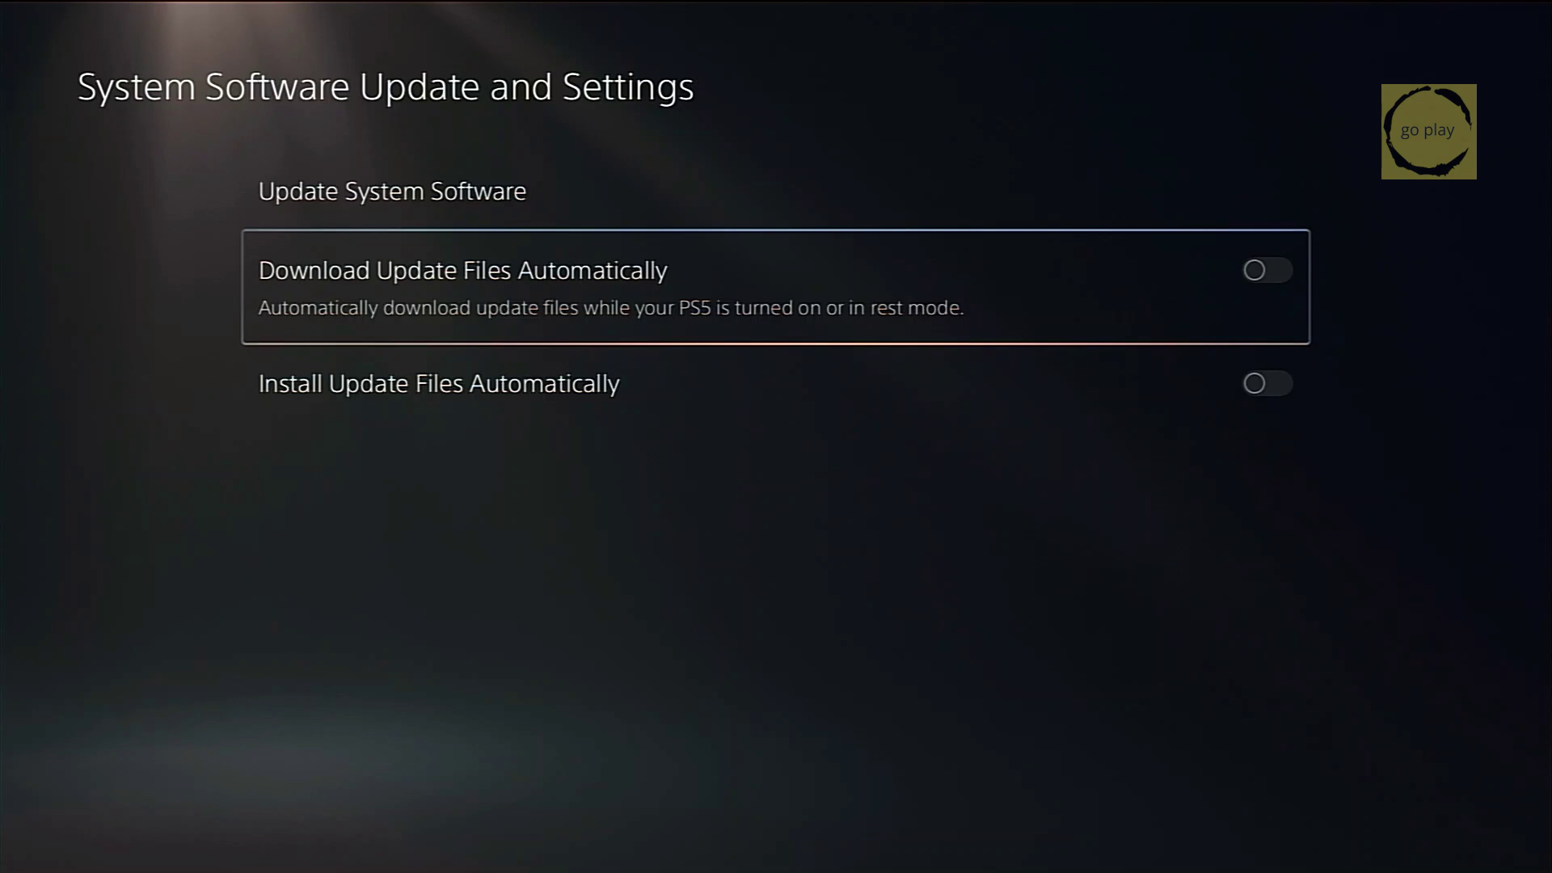
{"action": "key", "text": "Escape"}
- Turn on Connect to the Internet in the Network settings
{"action": "key", "text": "Left"}
{"action": "key", "text": "Escape"}
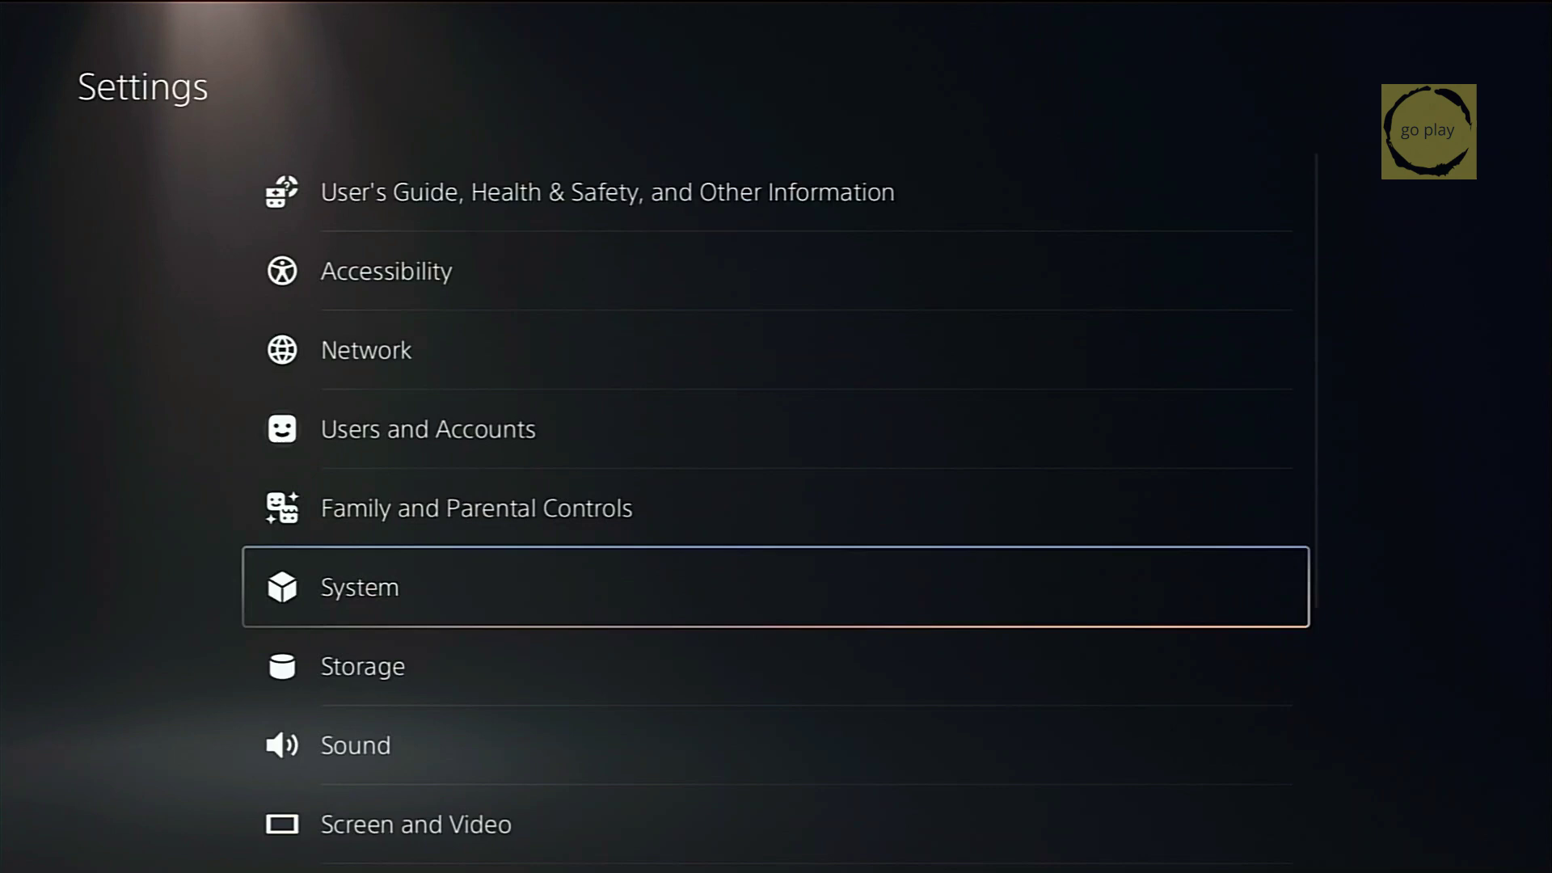
{"action": "key", "text": "Up"}
{"action": "key", "text": "Up"}
{"action": "key", "text": "Up"}
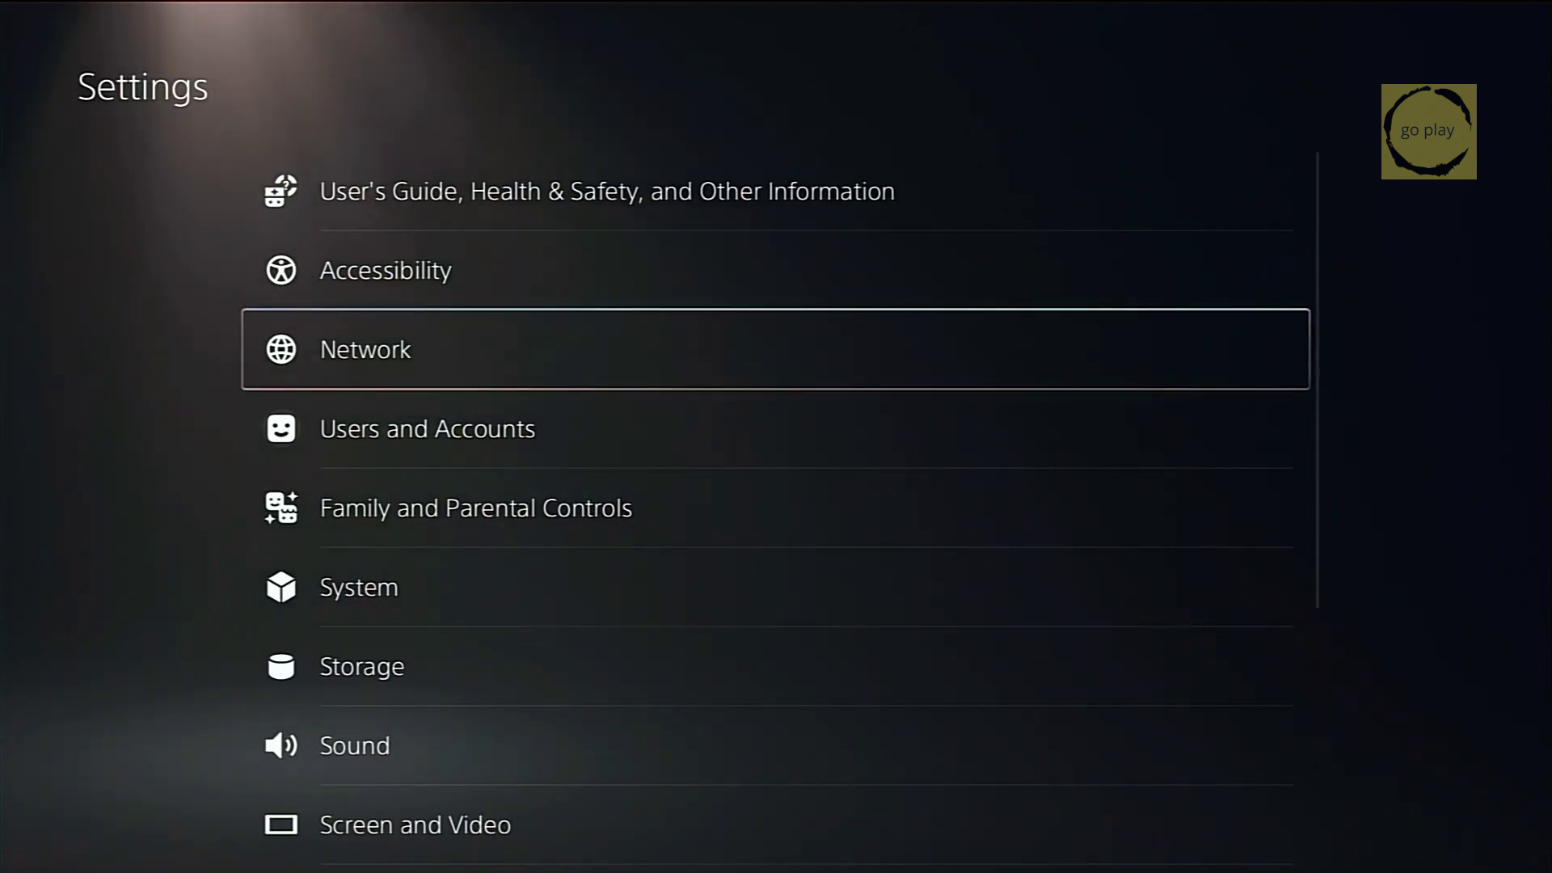
{"action": "key", "text": "Return"}
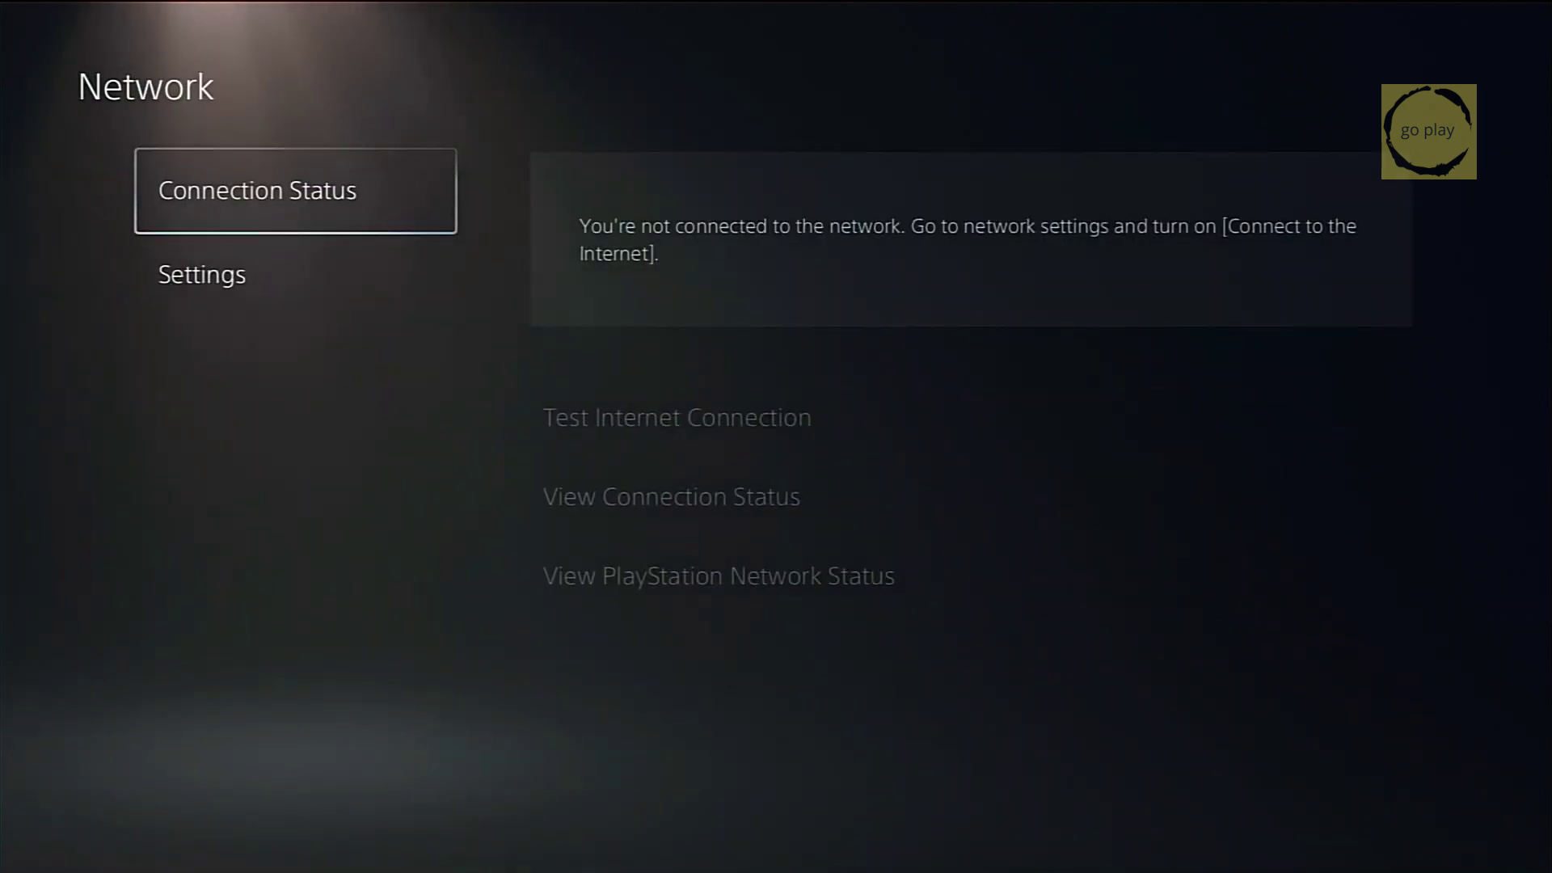
{"action": "key", "text": "Down"}
{"action": "key", "text": "Right"}
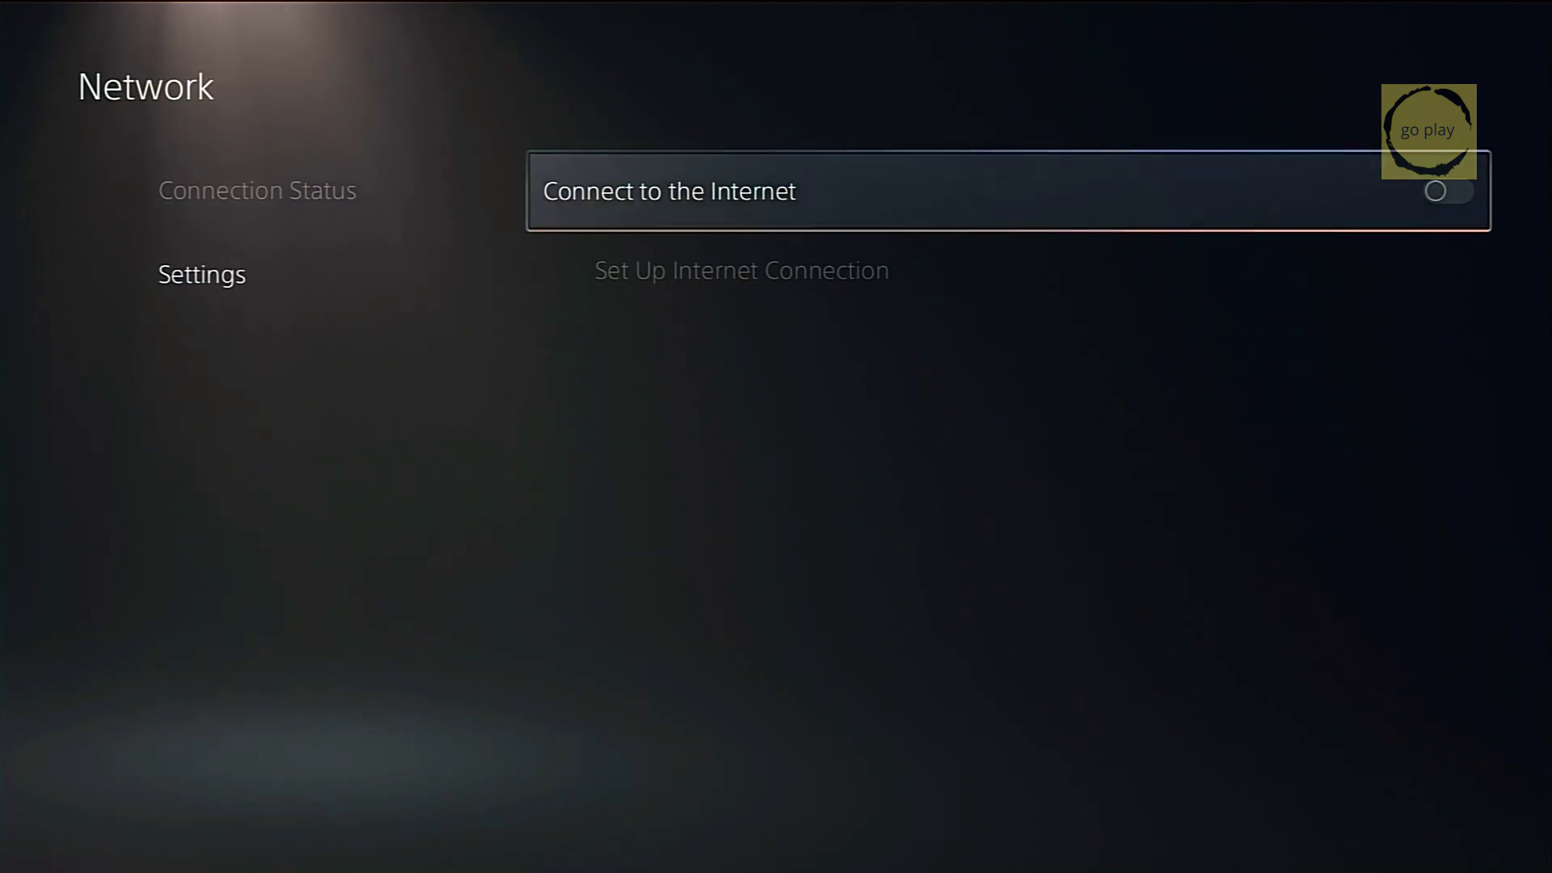
{"action": "key", "text": "Return"}
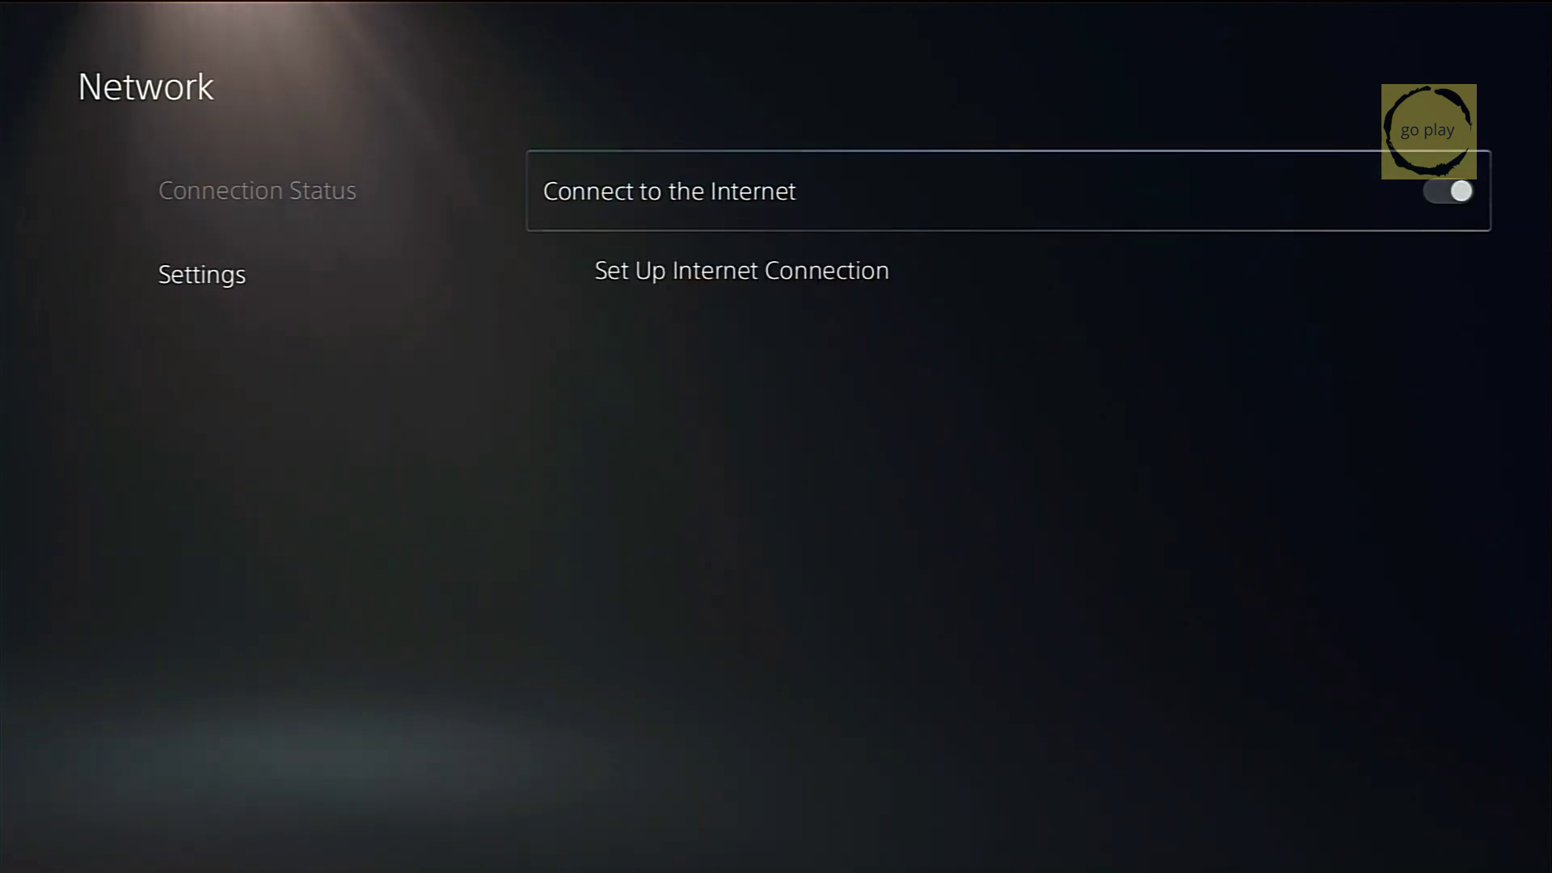
- Join the Aka Wi-Fi network, entering its password
{"action": "key", "text": "Down"}
{"action": "key", "text": "Return"}
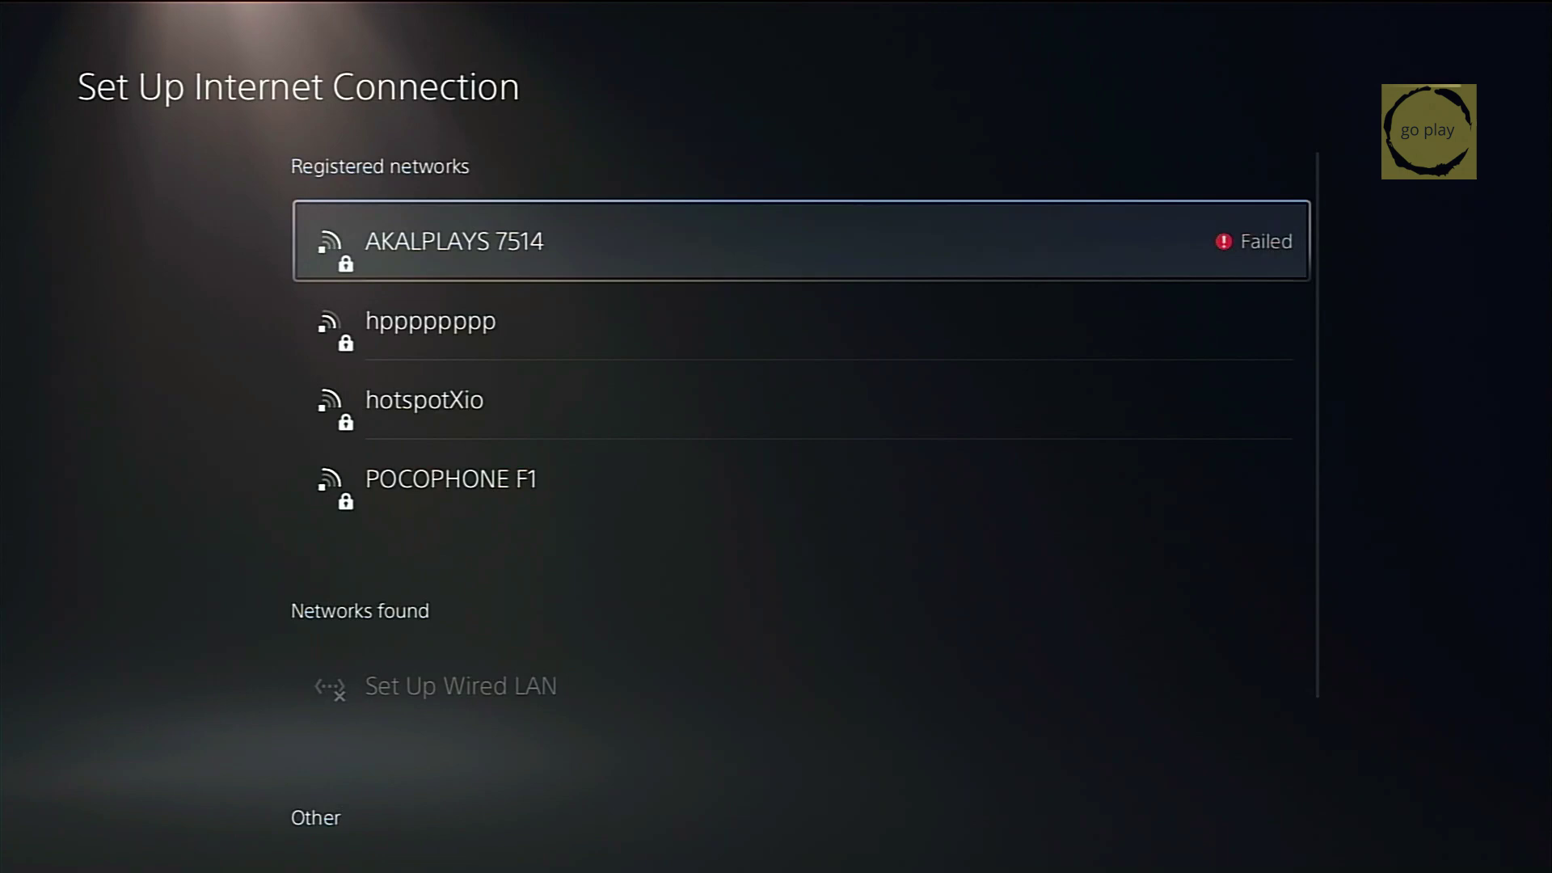
{"action": "key", "text": "Down"}
{"action": "key", "text": "Down"}
{"action": "key", "text": "Down"}
{"action": "key", "text": "Down"}
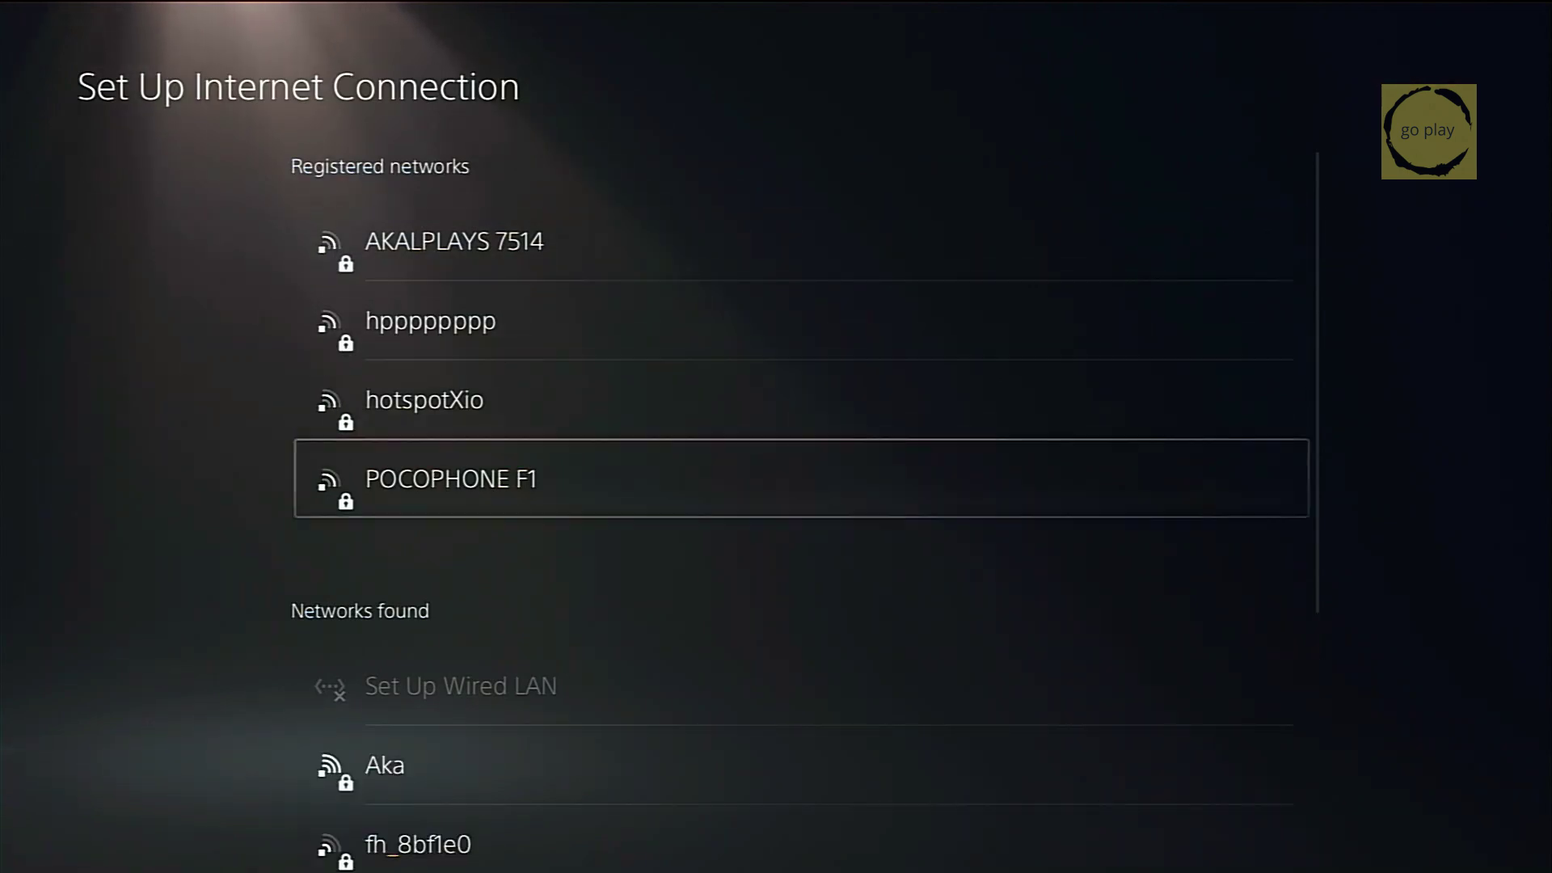
{"action": "key", "text": "Return"}
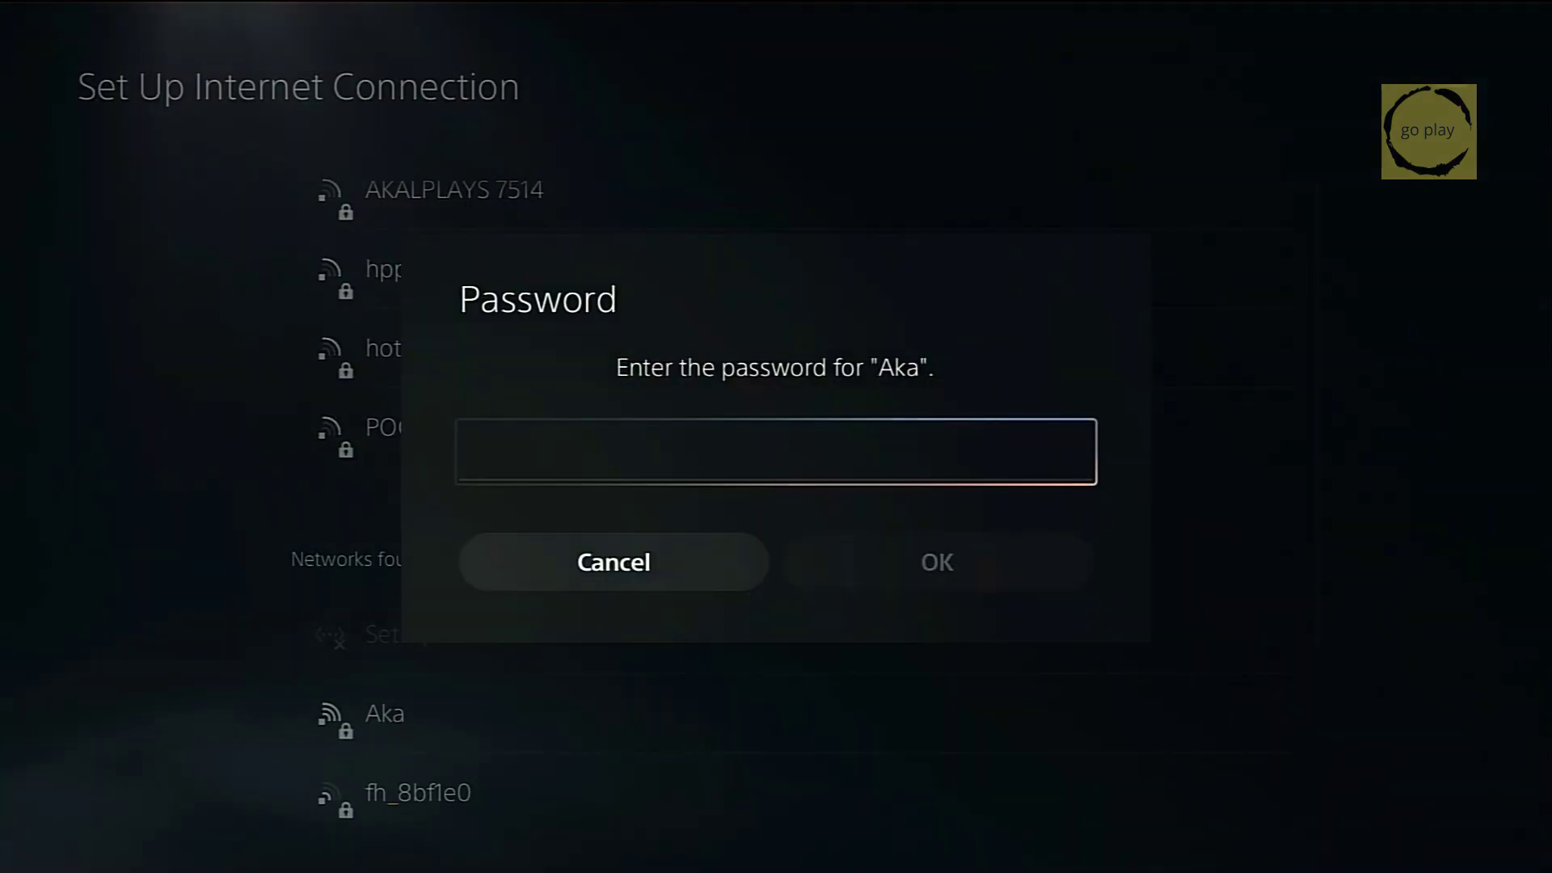
{"action": "key", "text": "Return"}
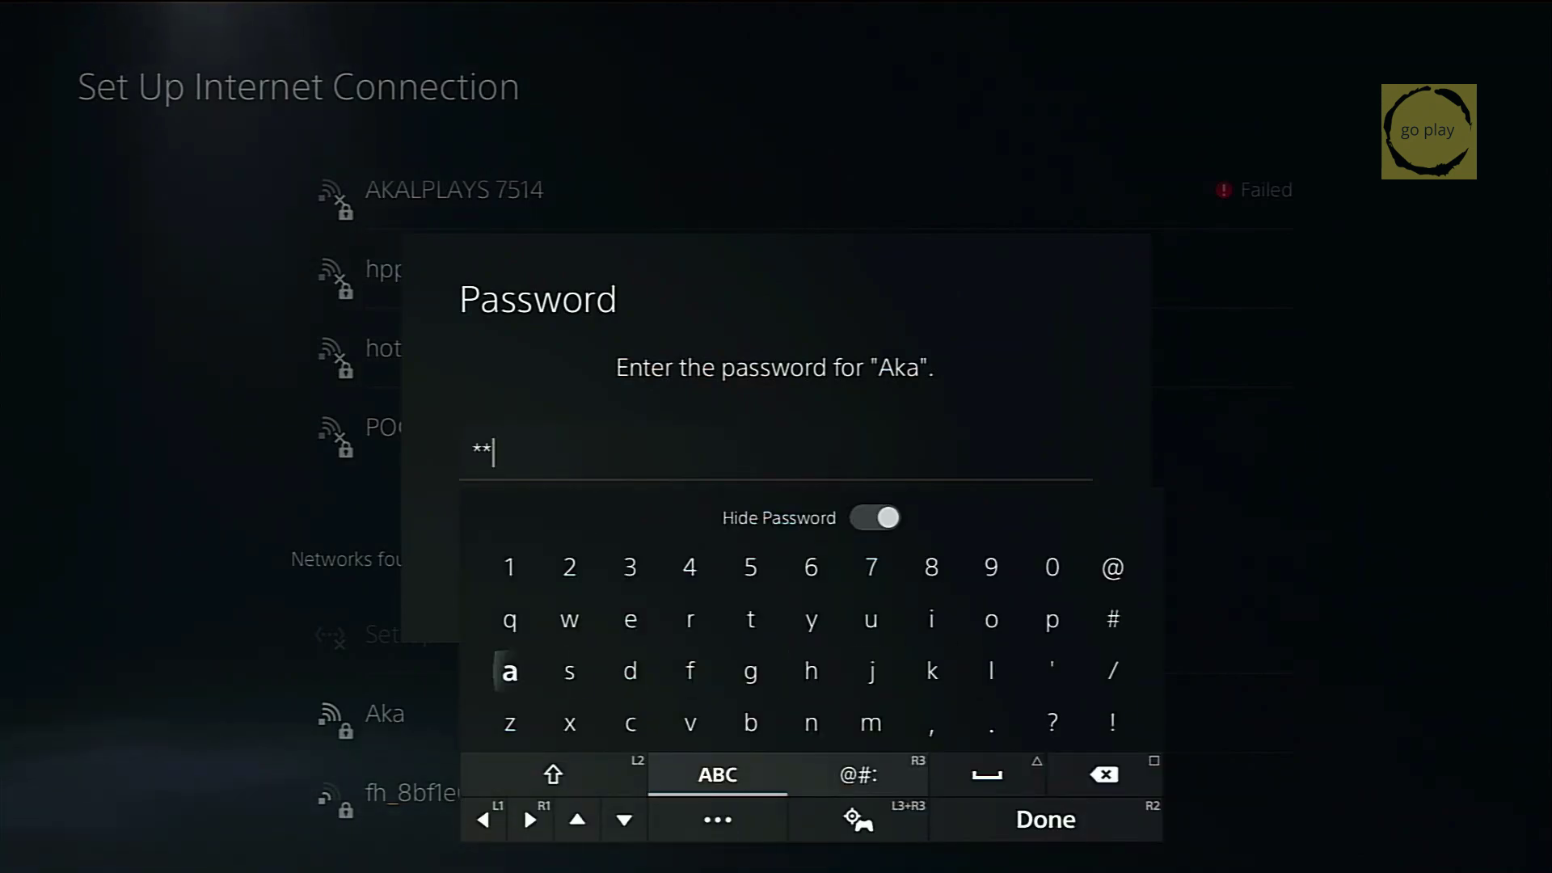
{"action": "key", "text": "Return"}
{"action": "key", "text": "Return"}
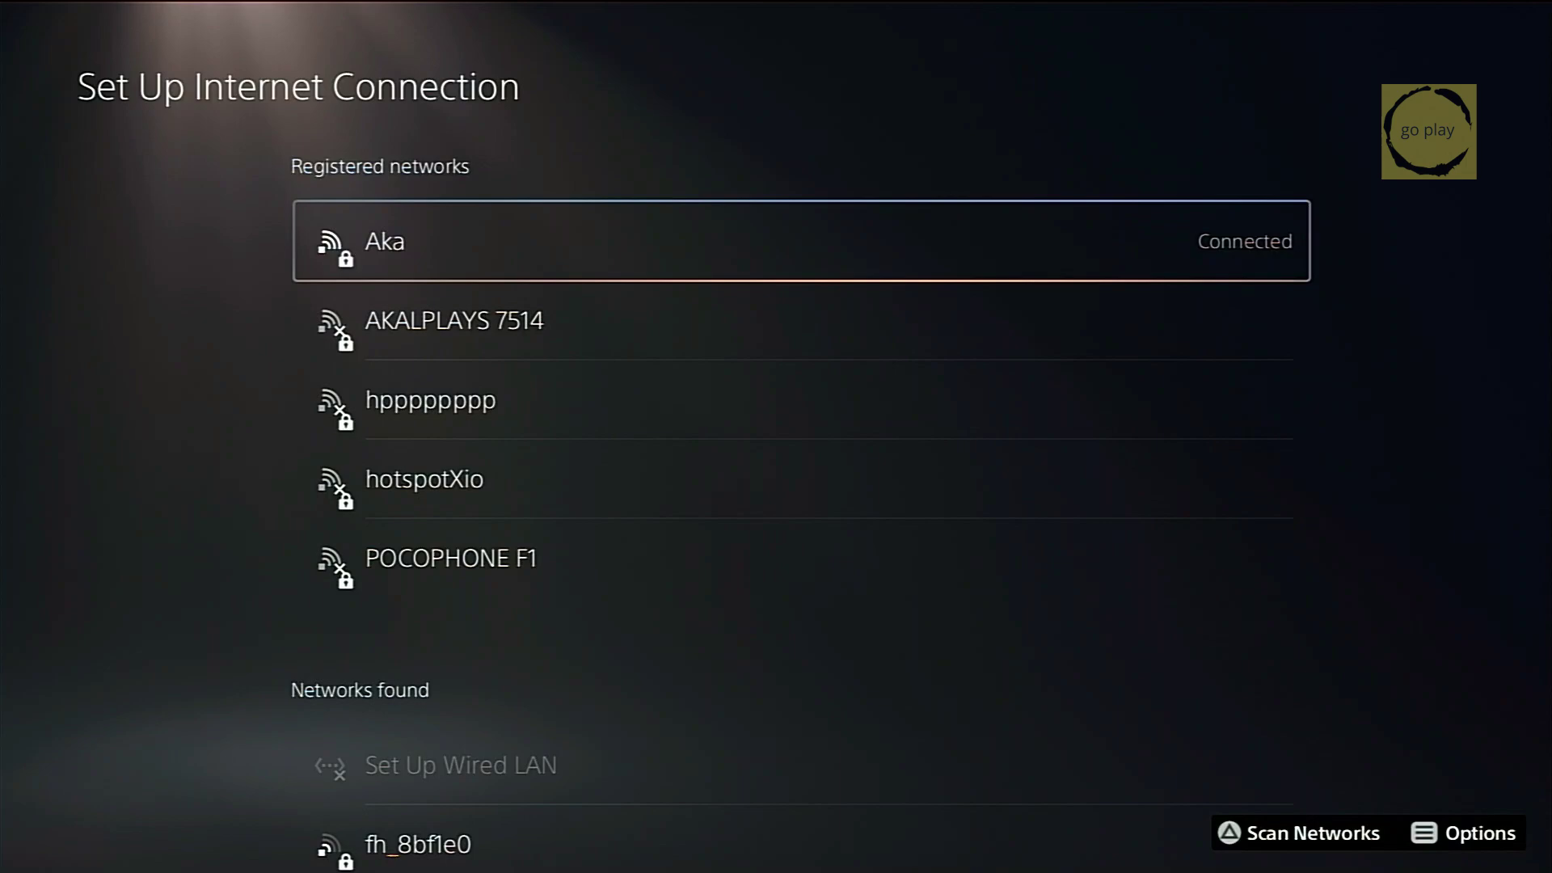
- Set the Aka network's DNS to Manual with primary 62.210.38.117 and reconnect
{"action": "key", "text": "Menu"}
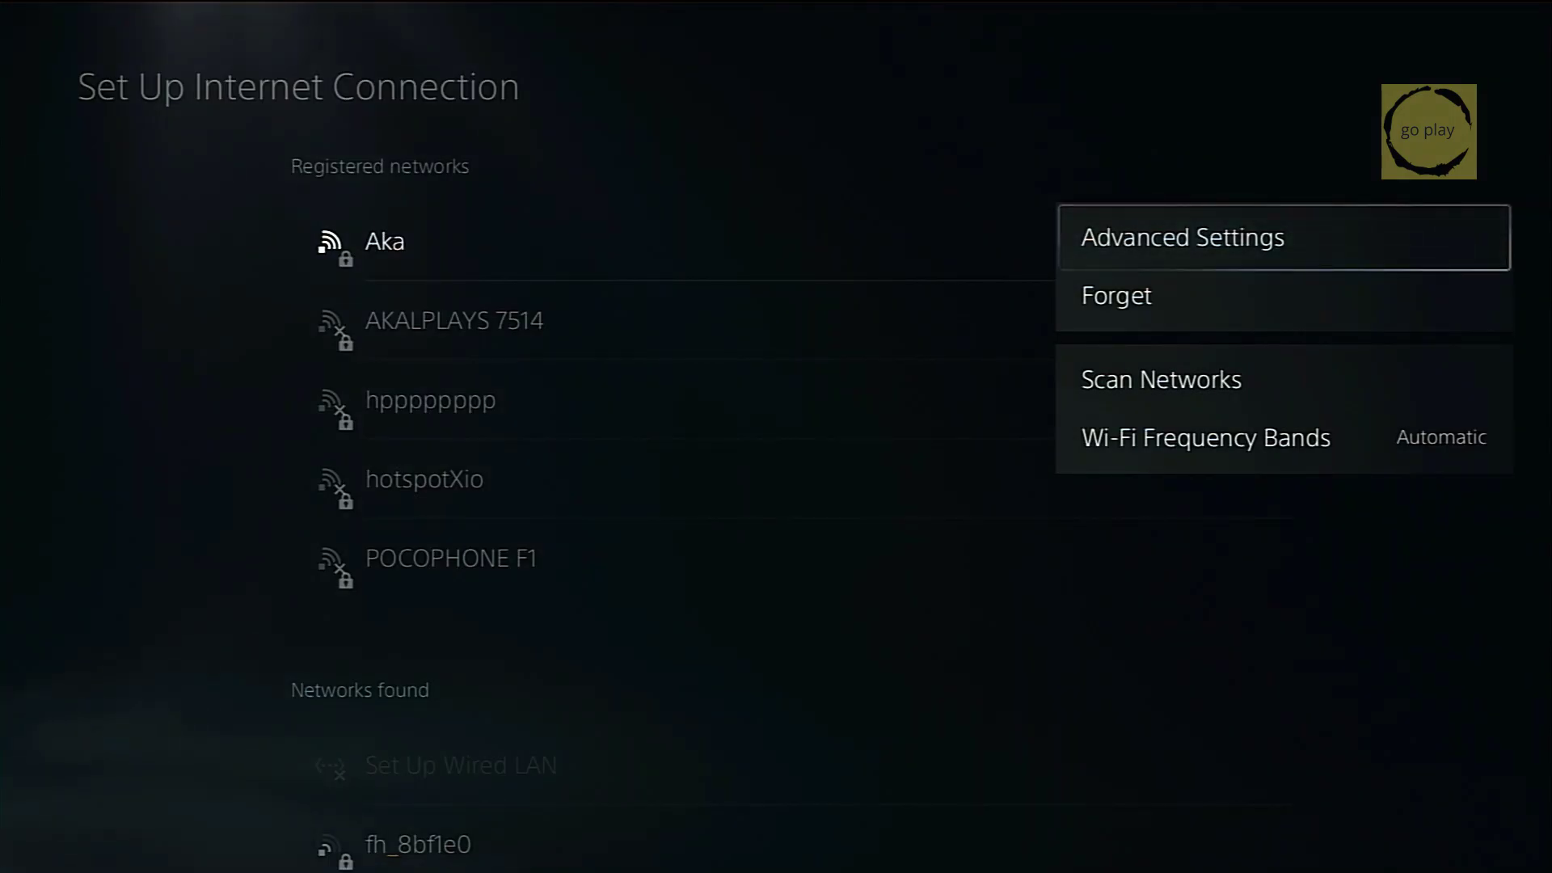
{"action": "key", "text": "Return"}
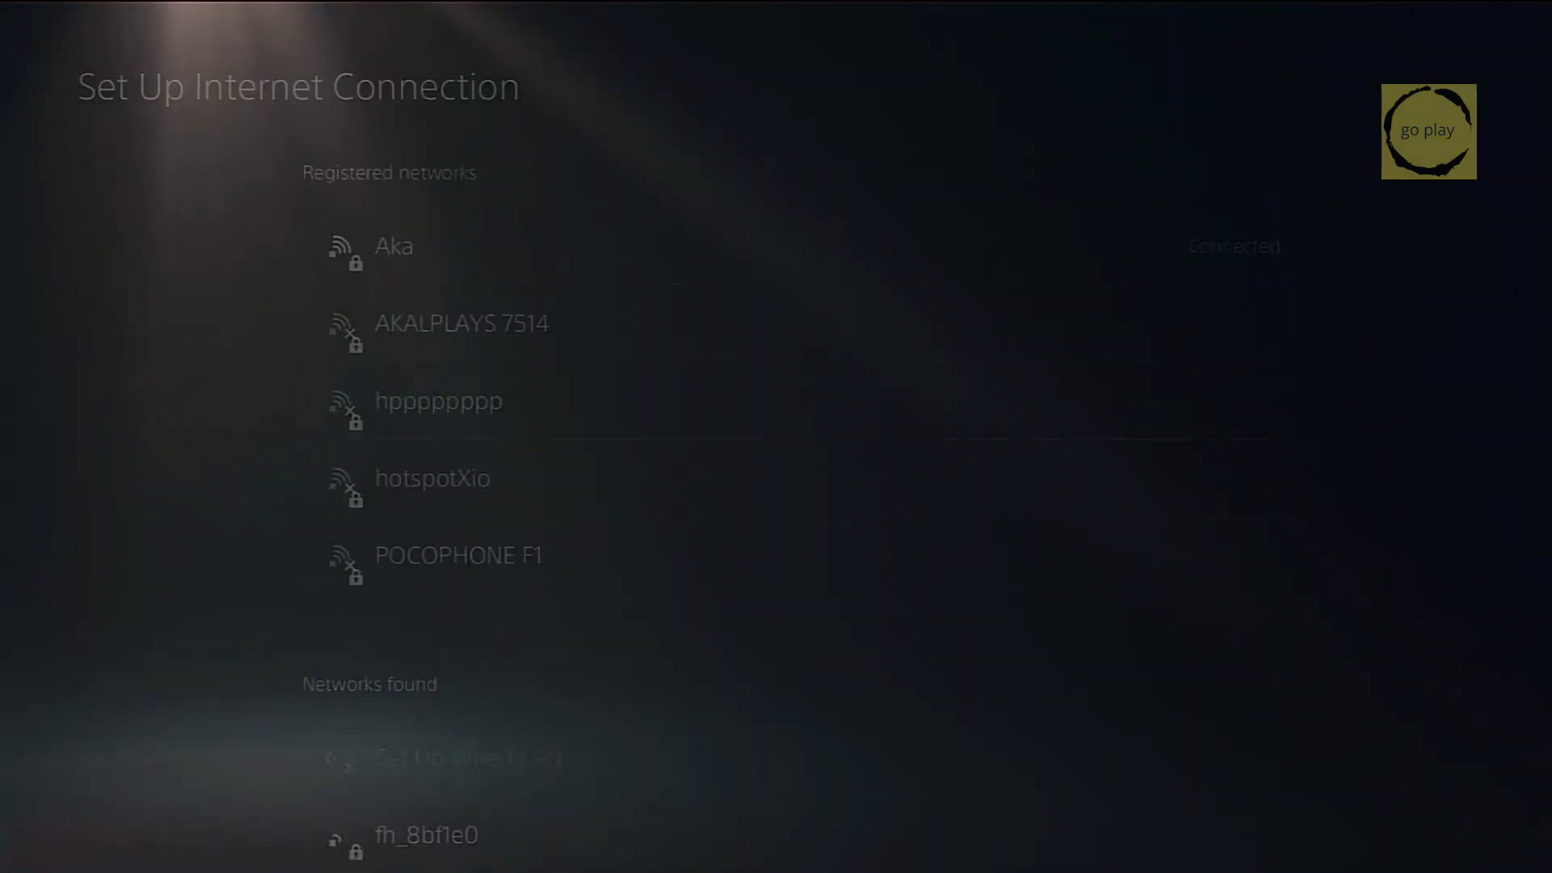
{"action": "key", "text": "Down"}
{"action": "key", "text": "Down"}
{"action": "key", "text": "Down"}
{"action": "key", "text": "Down"}
{"action": "key", "text": "Down"}
{"action": "key", "text": "Up"}
{"action": "key", "text": "Up"}
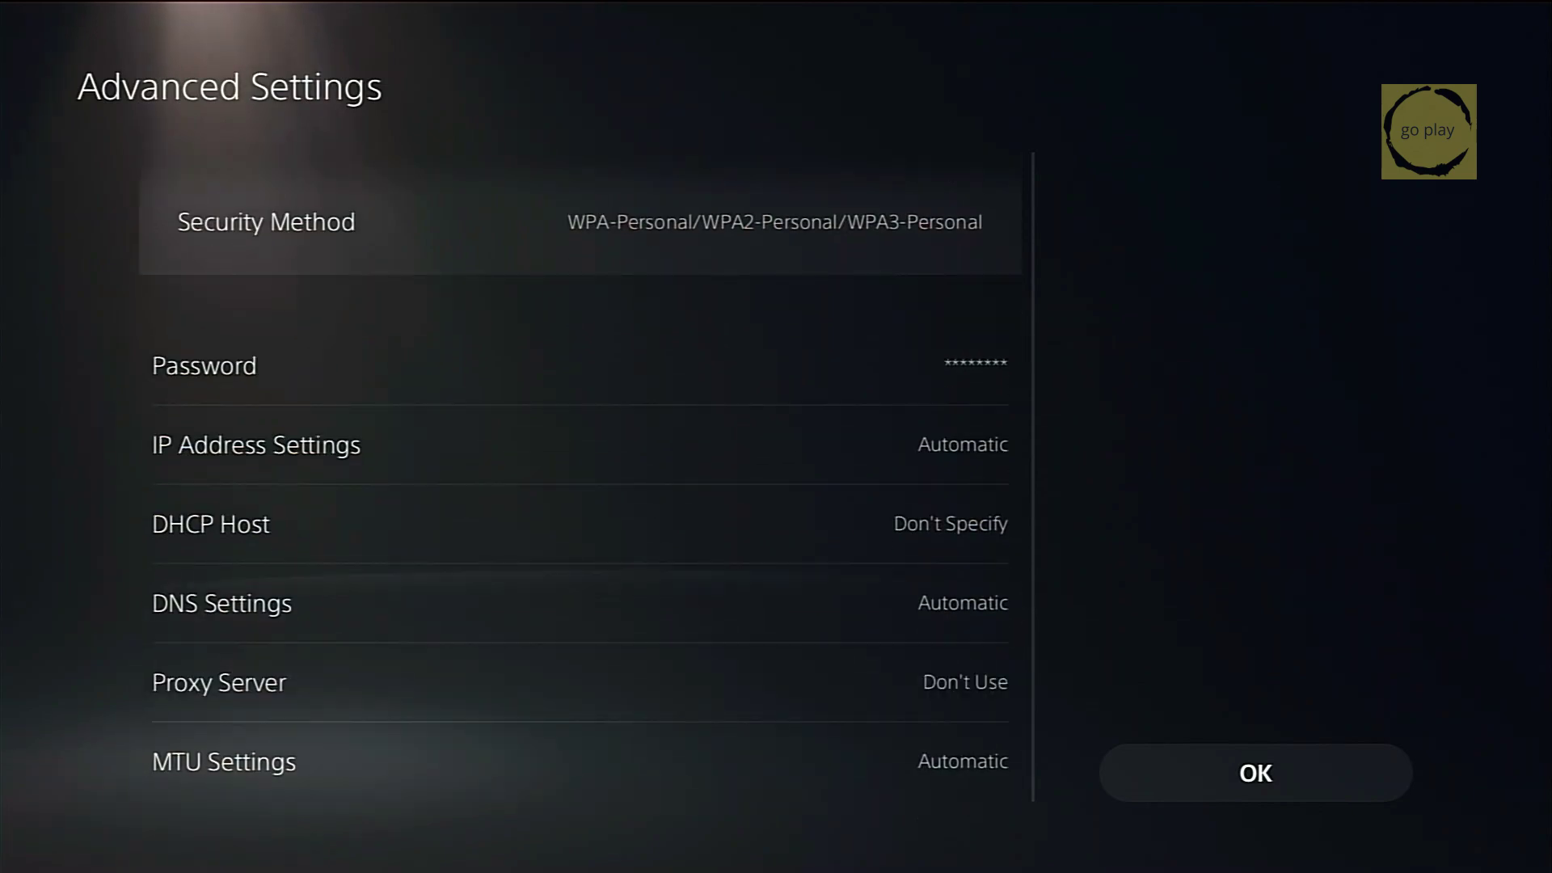
{"action": "key", "text": "Return"}
{"action": "key", "text": "Down"}
{"action": "key", "text": "Return"}
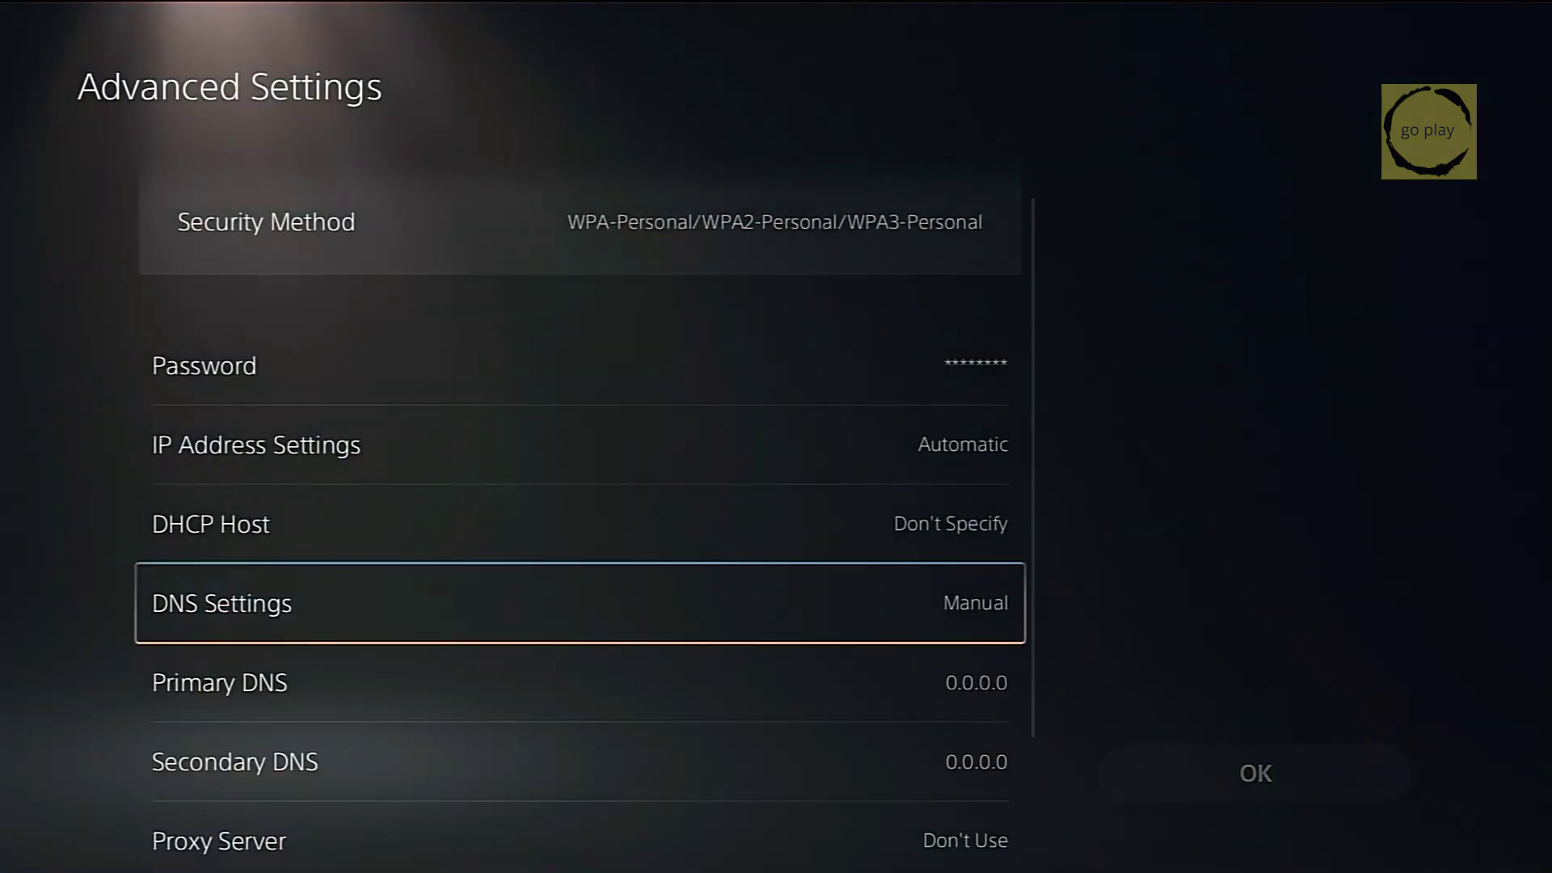
{"action": "key", "text": "Down"}
{"action": "key", "text": "Return"}
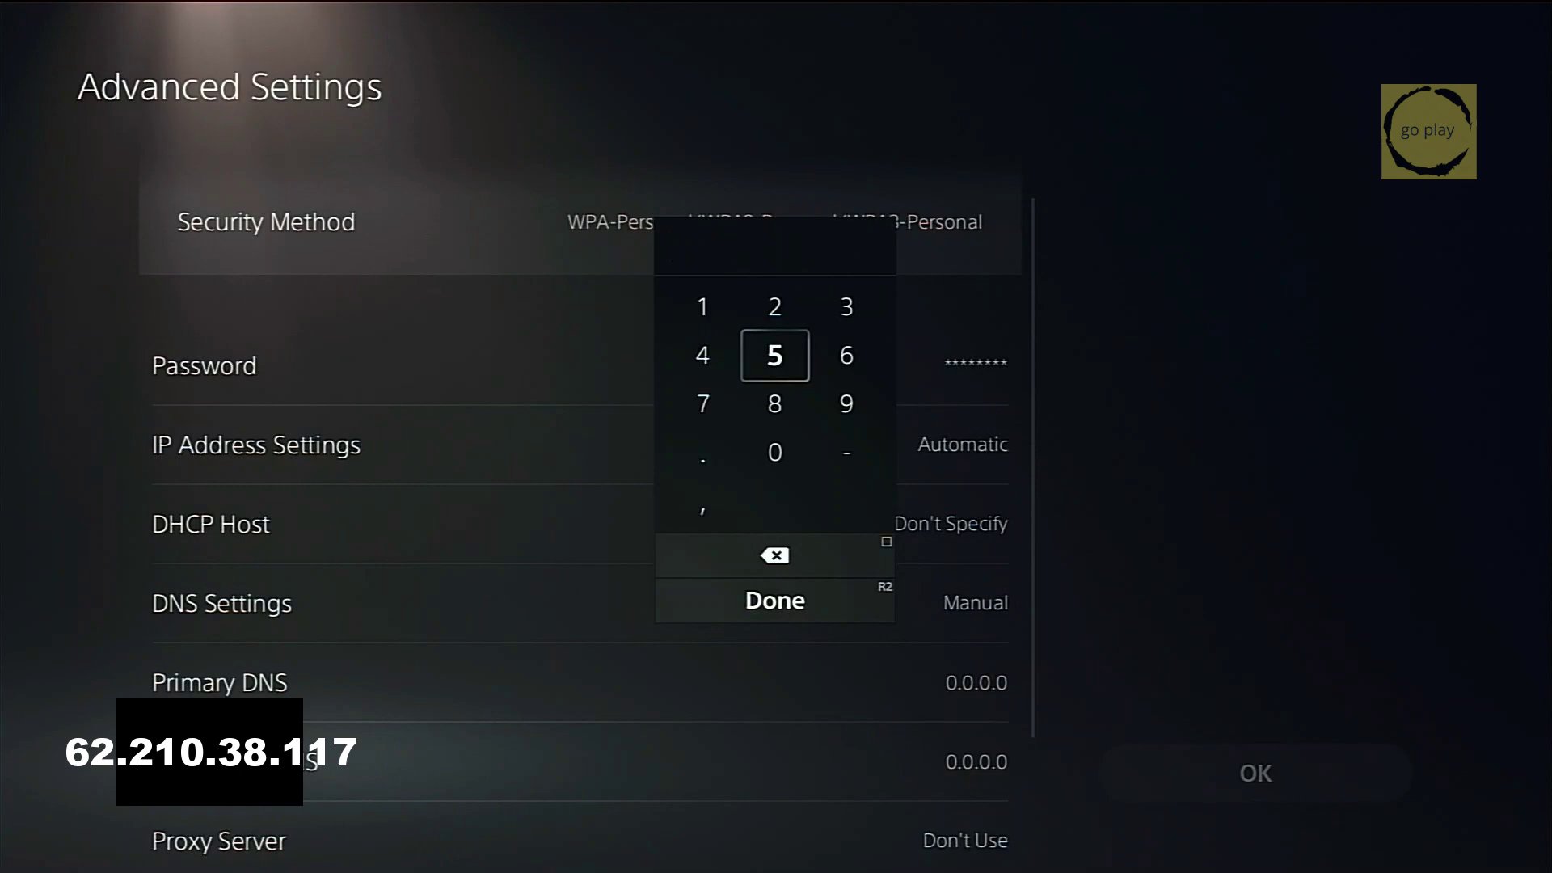
{"action": "type", "text": "62."}
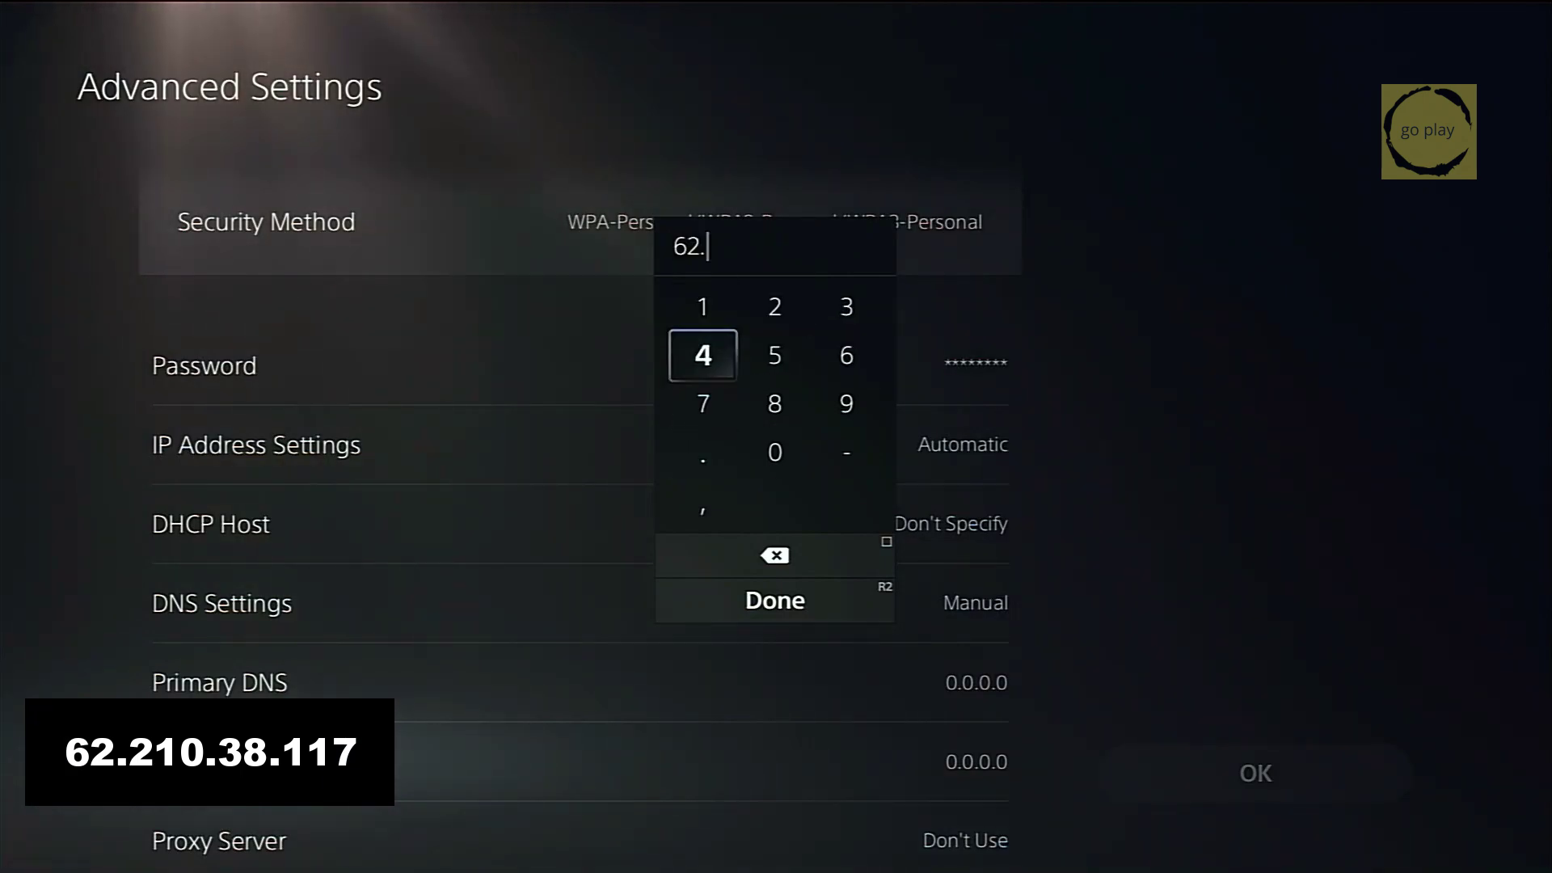
{"action": "type", "text": "210.38.117"}
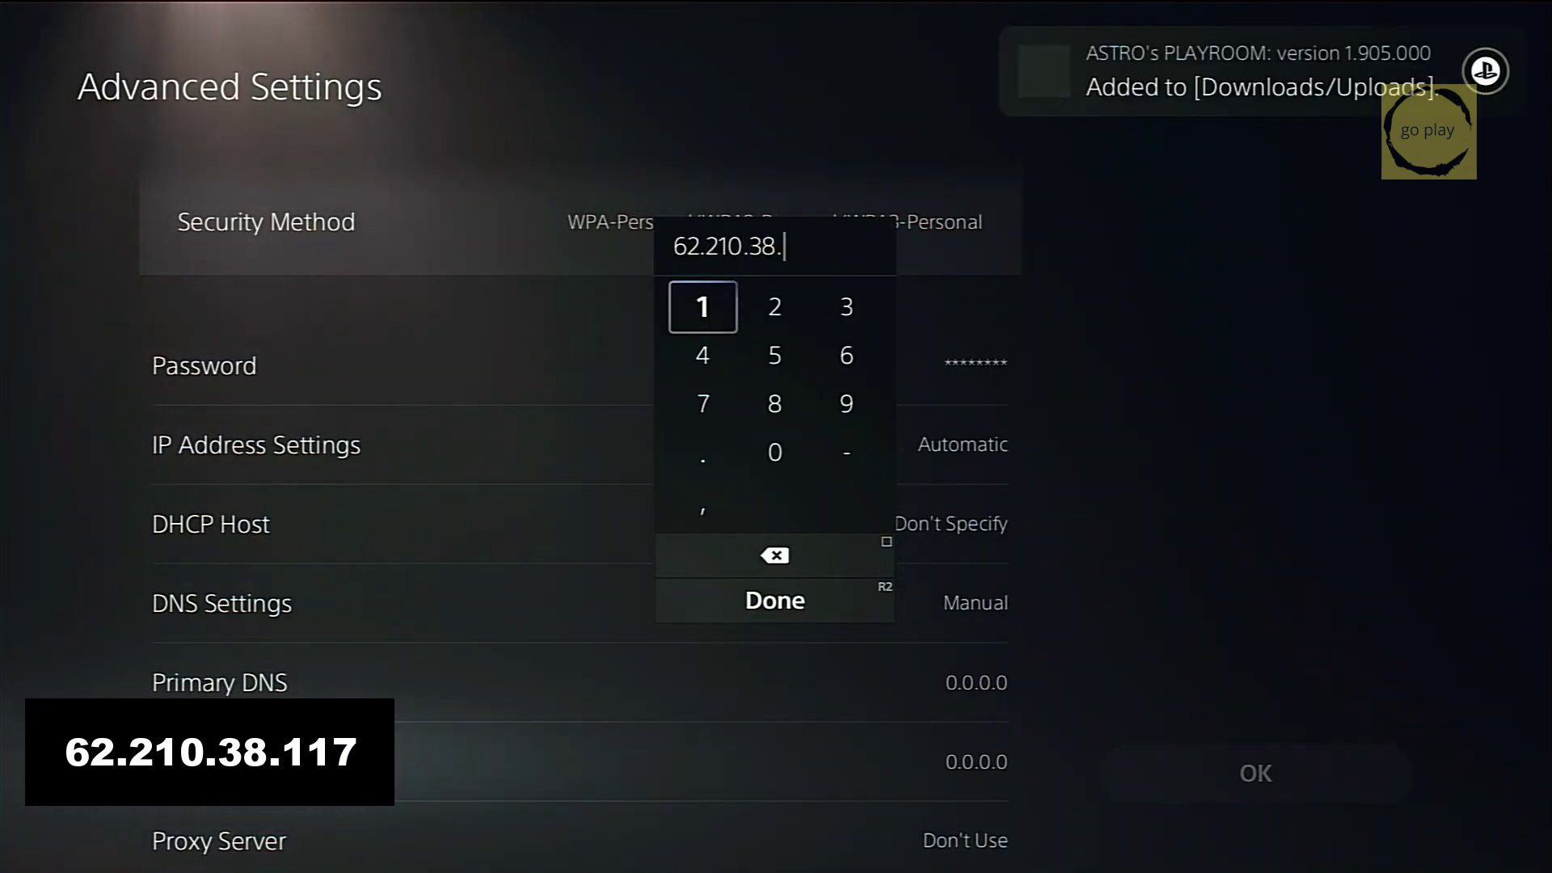
{"action": "key", "text": "Return"}
{"action": "key", "text": "Right"}
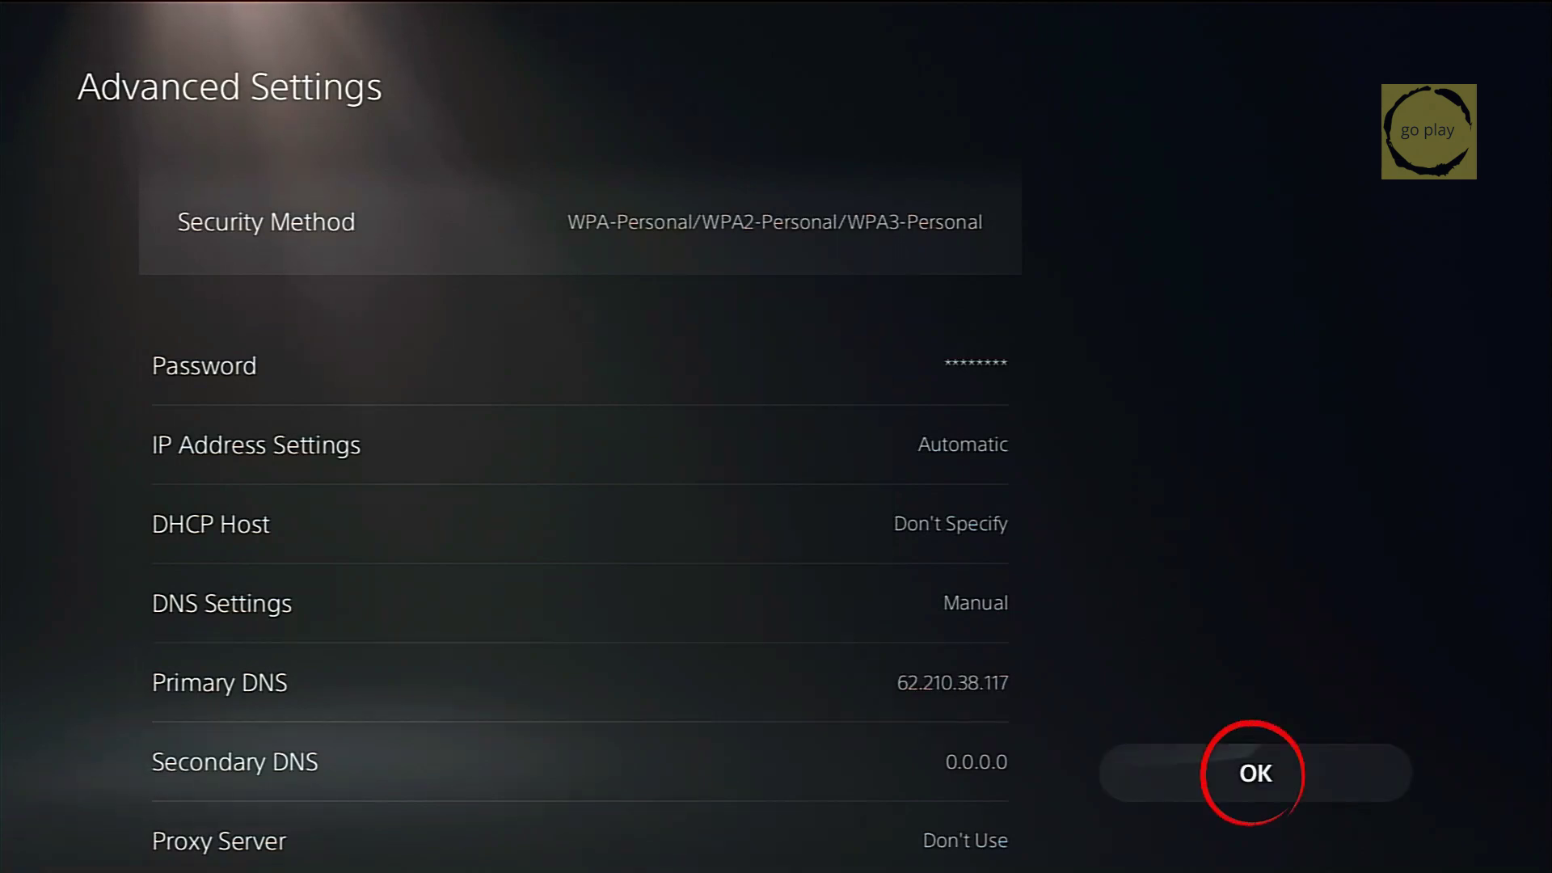
{"action": "key", "text": "Return"}
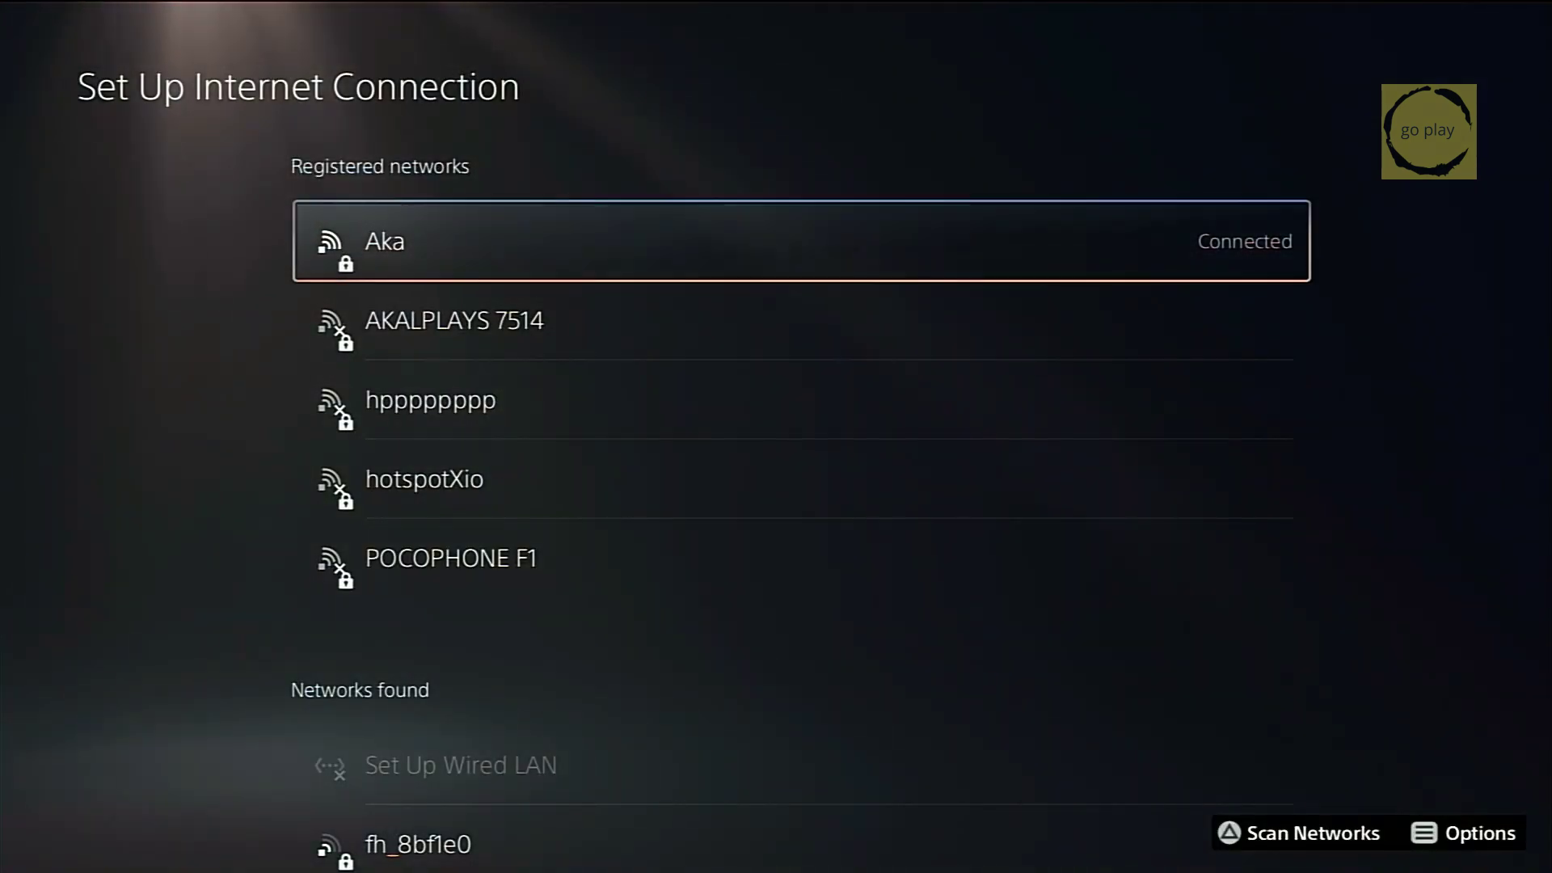
- Switch the Aka network's DNS Settings back to Automatic and reconnect
{"action": "key", "text": "Menu"}
{"action": "key", "text": "Up"}
{"action": "key", "text": "Return"}
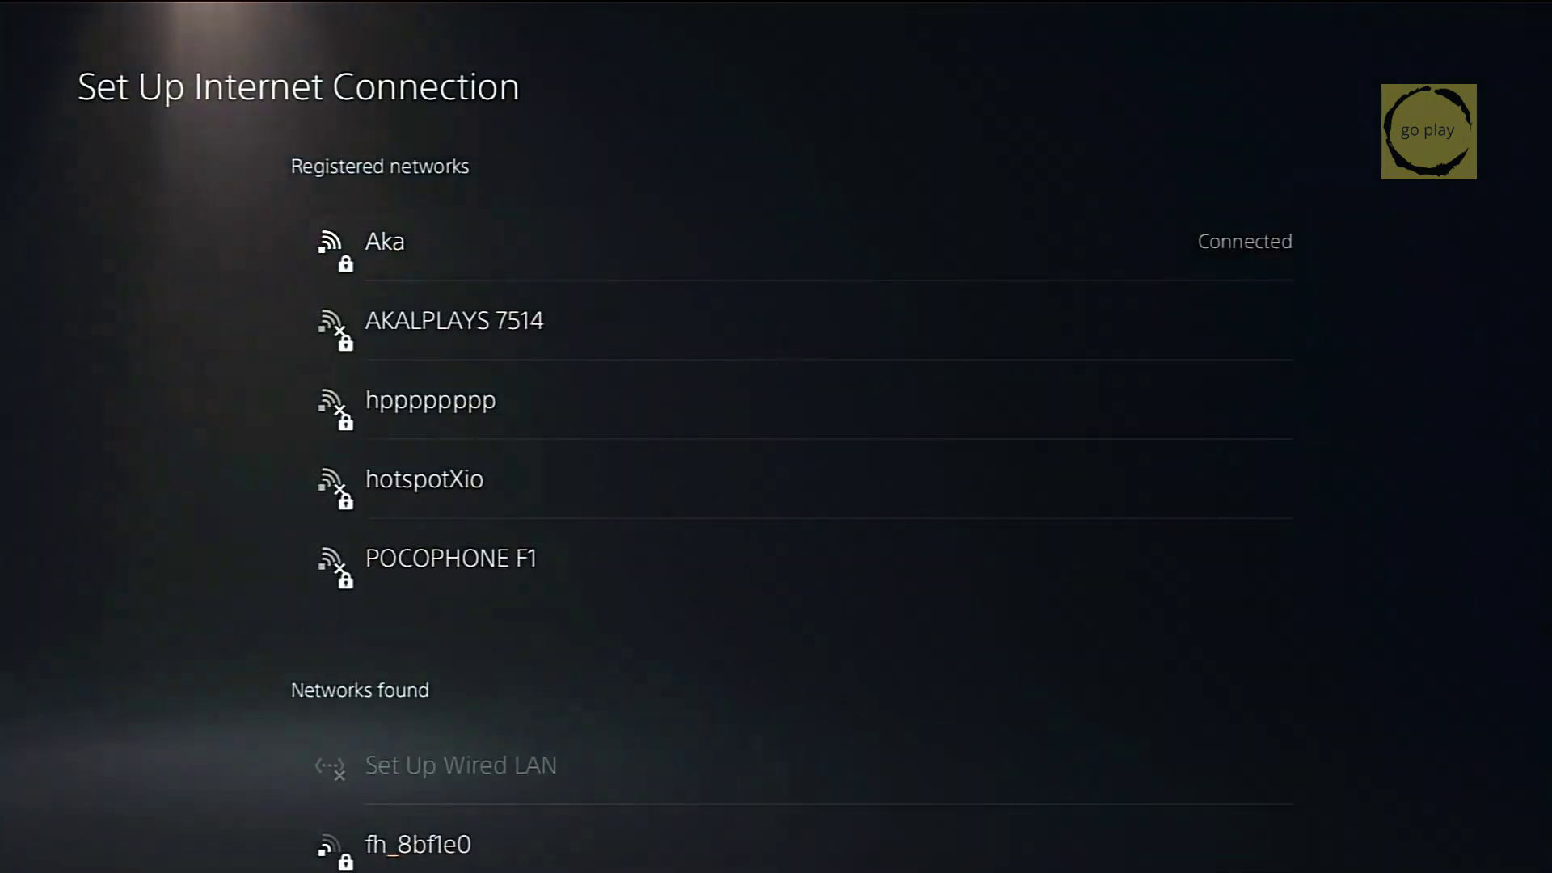
{"action": "key", "text": "Down"}
{"action": "key", "text": "Down"}
{"action": "key", "text": "Down"}
{"action": "key", "text": "Down"}
{"action": "key", "text": "Up"}
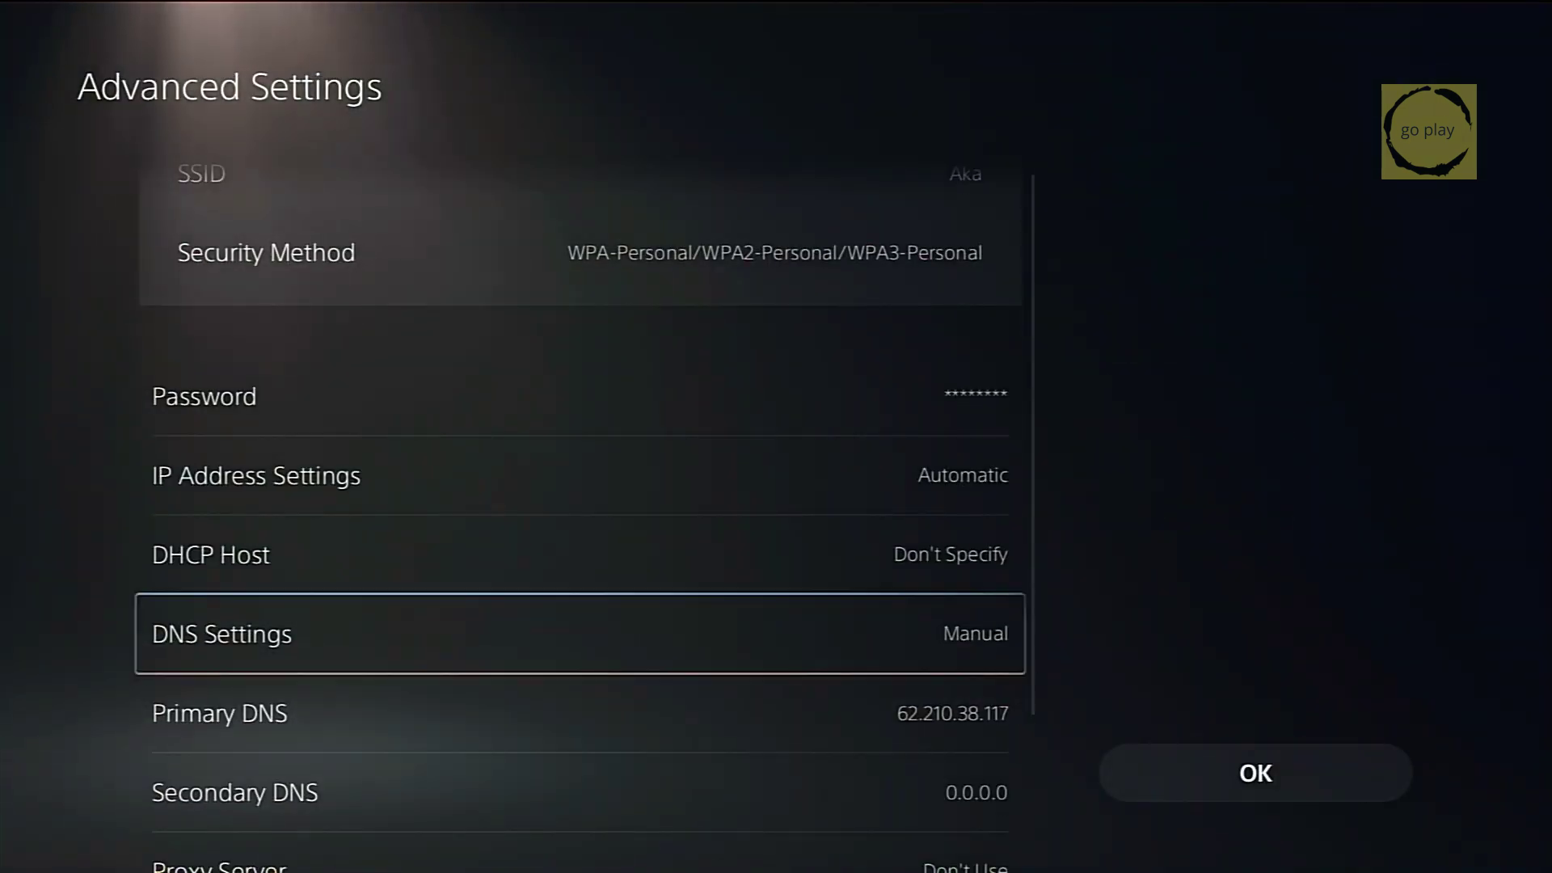
{"action": "key", "text": "Return"}
{"action": "key", "text": "Up"}
{"action": "key", "text": "Return"}
{"action": "key", "text": "Right"}
{"action": "key", "text": "Return"}
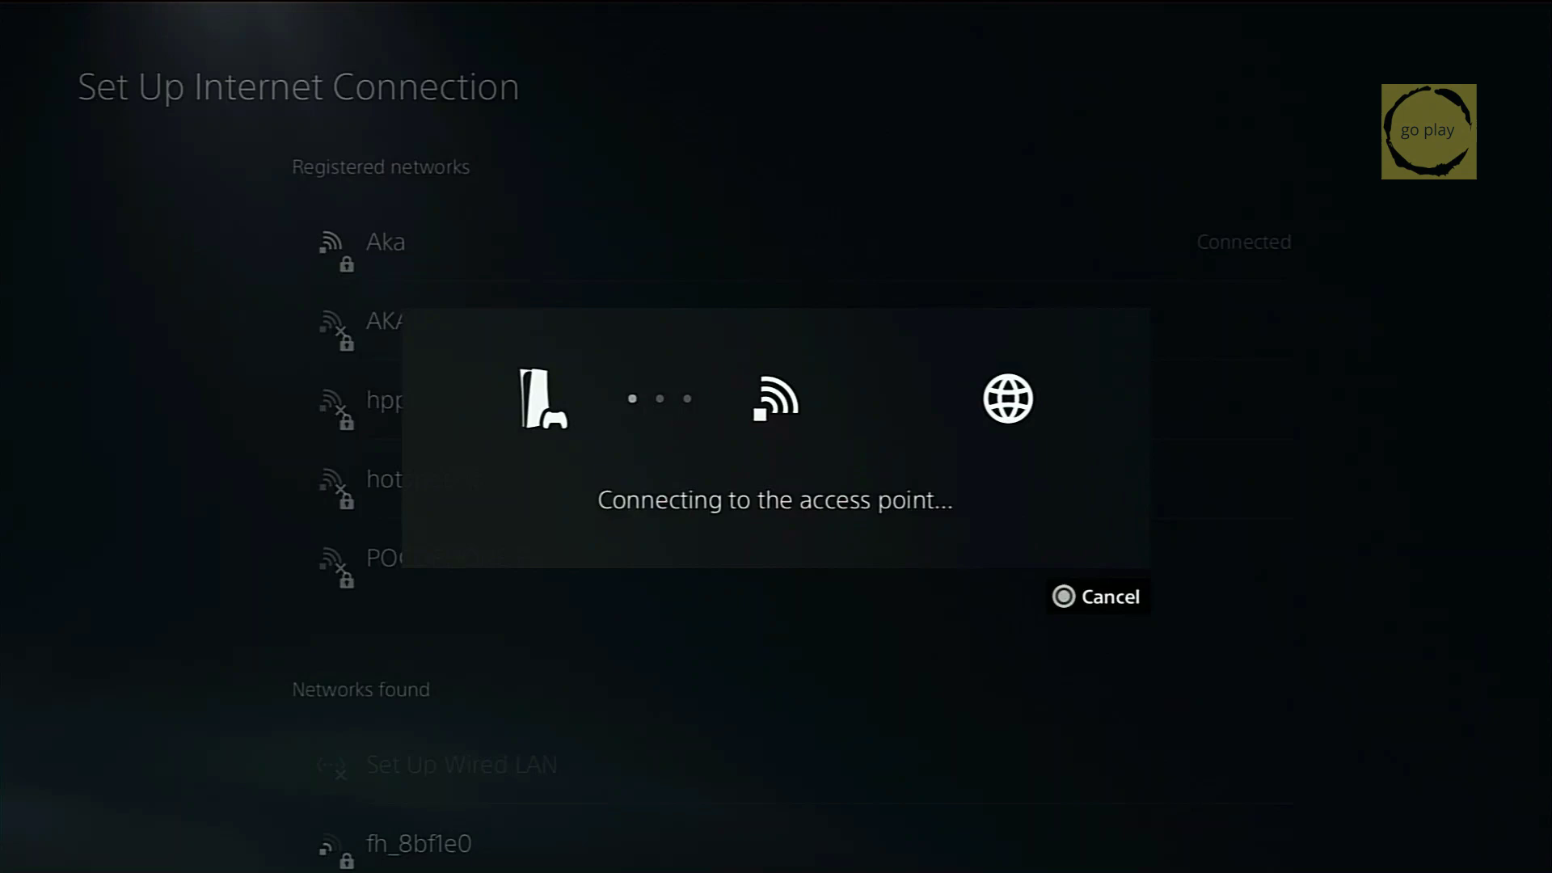
- Back out of Network settings and Settings to the Games home screen
{"action": "key", "text": "Escape"}
{"action": "key", "text": "Escape"}
{"action": "key", "text": "Escape"}
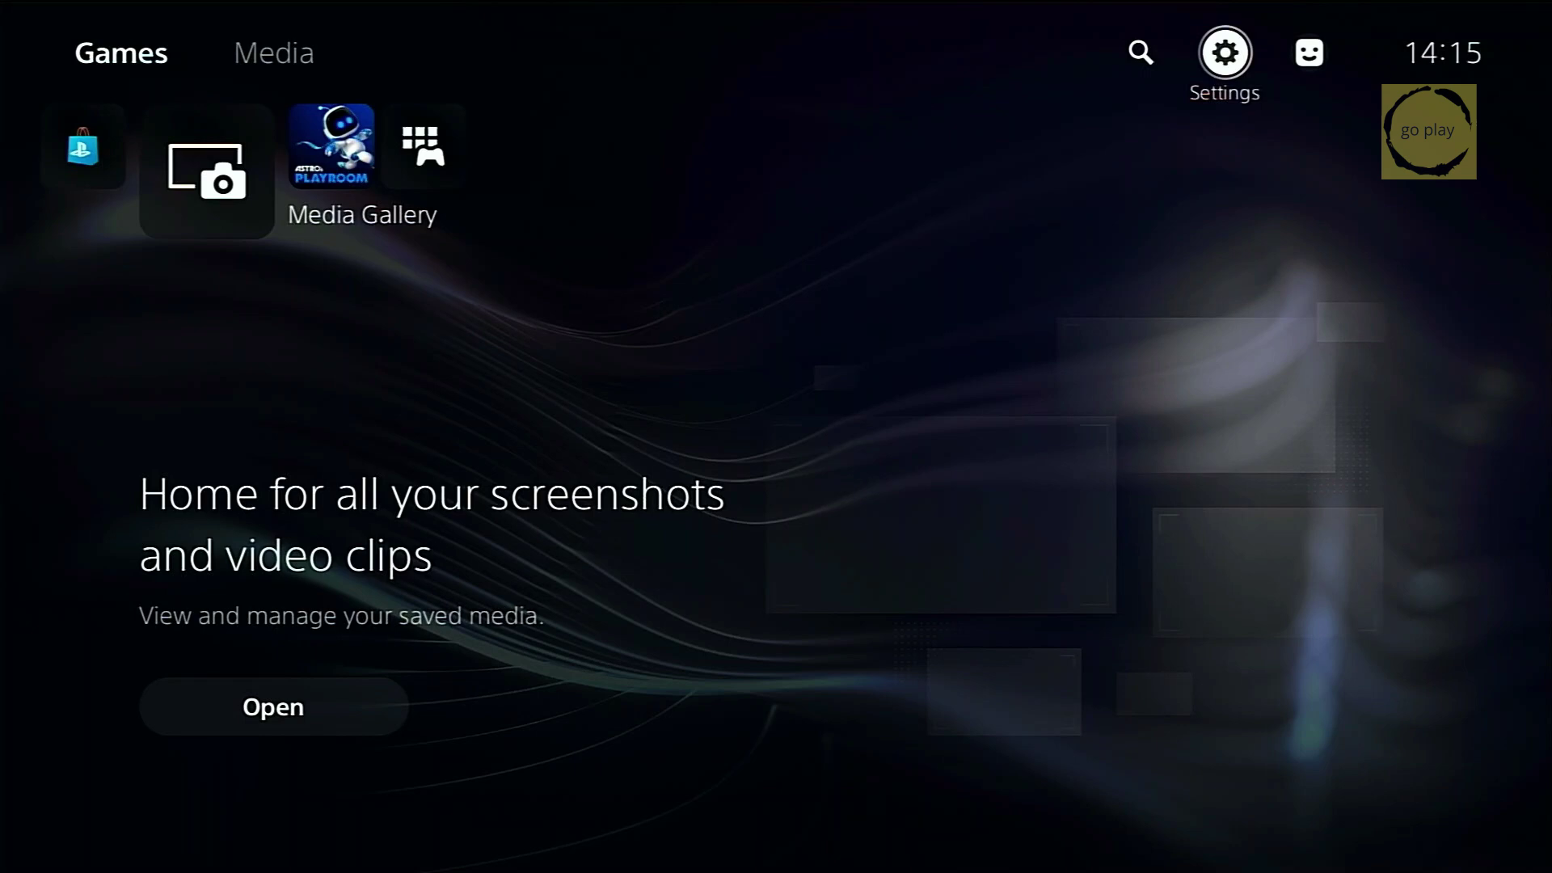
- Open the User's Guide from Settings > User's Guide, Health & Safety in the browser
{"action": "key", "text": "Left"}
{"action": "key", "text": "Right"}
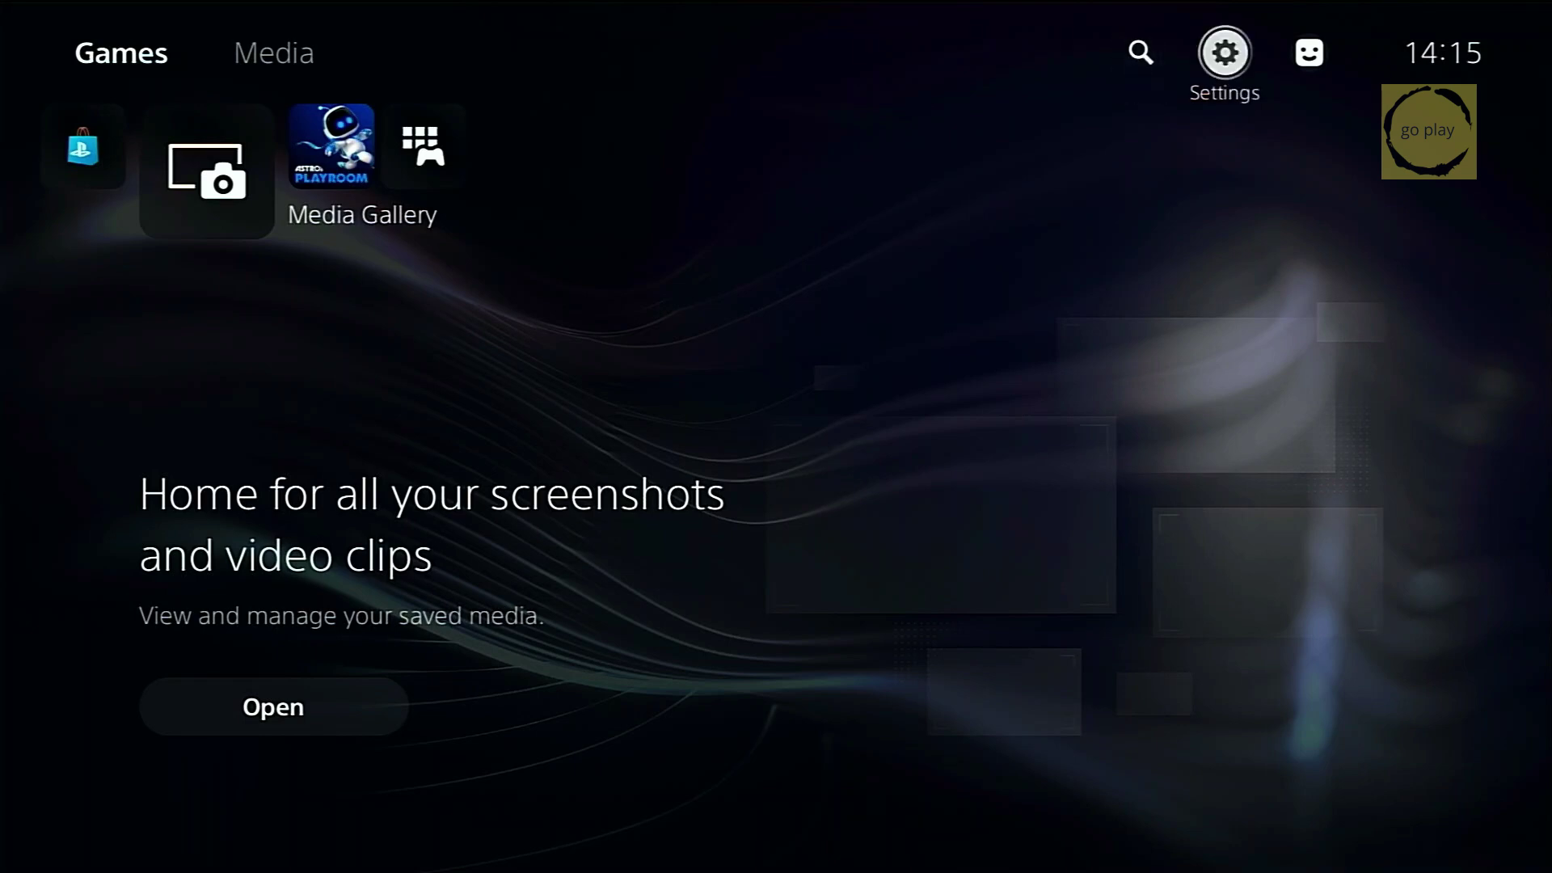
{"action": "key", "text": "Return"}
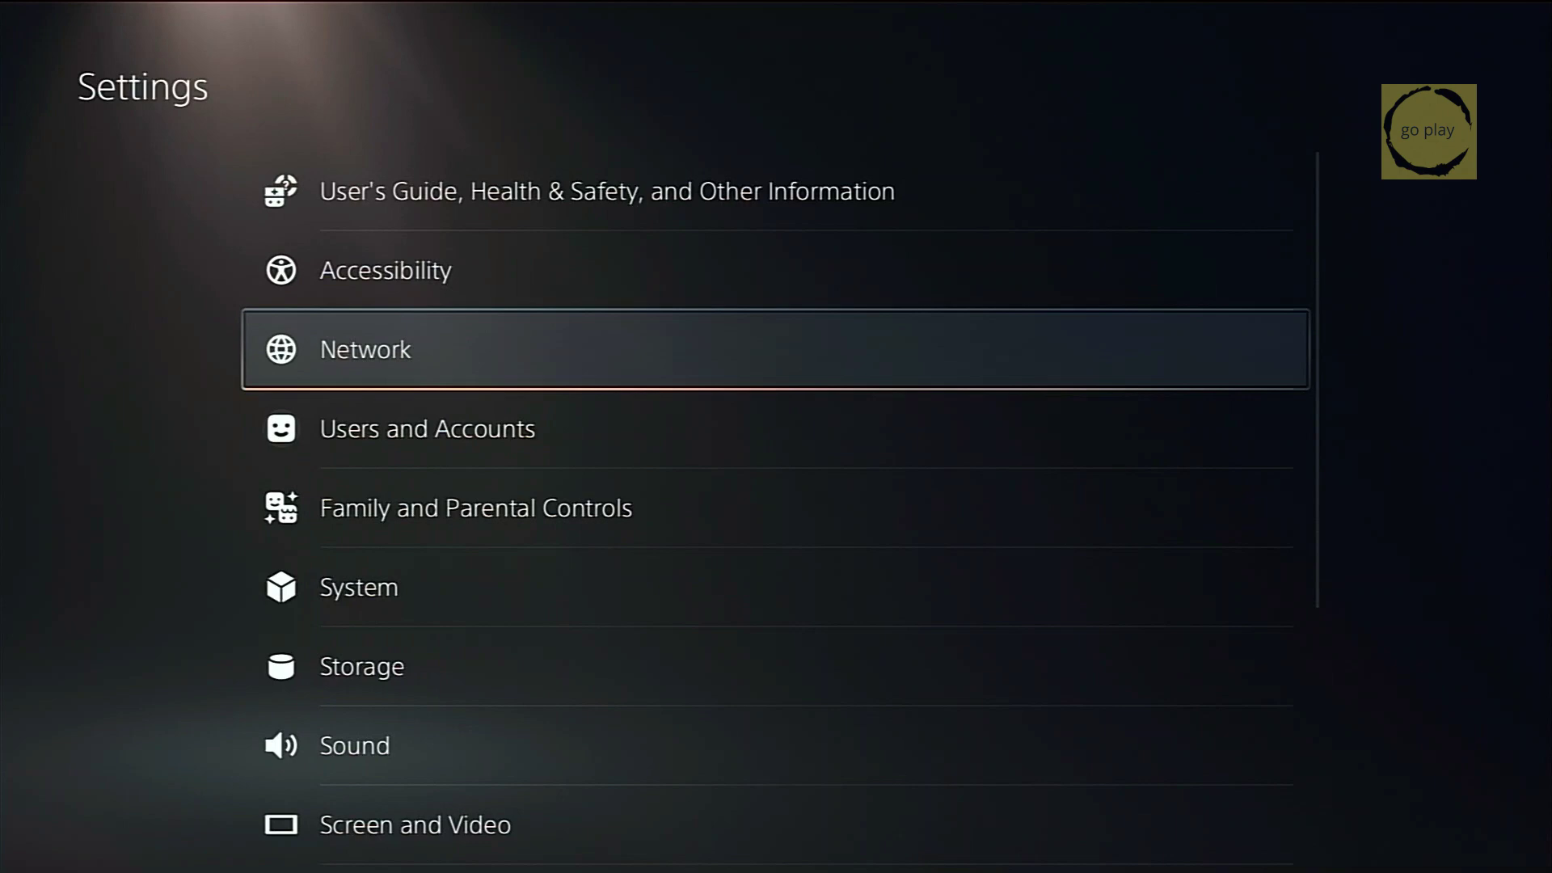
{"action": "key", "text": "Up"}
{"action": "key", "text": "Up"}
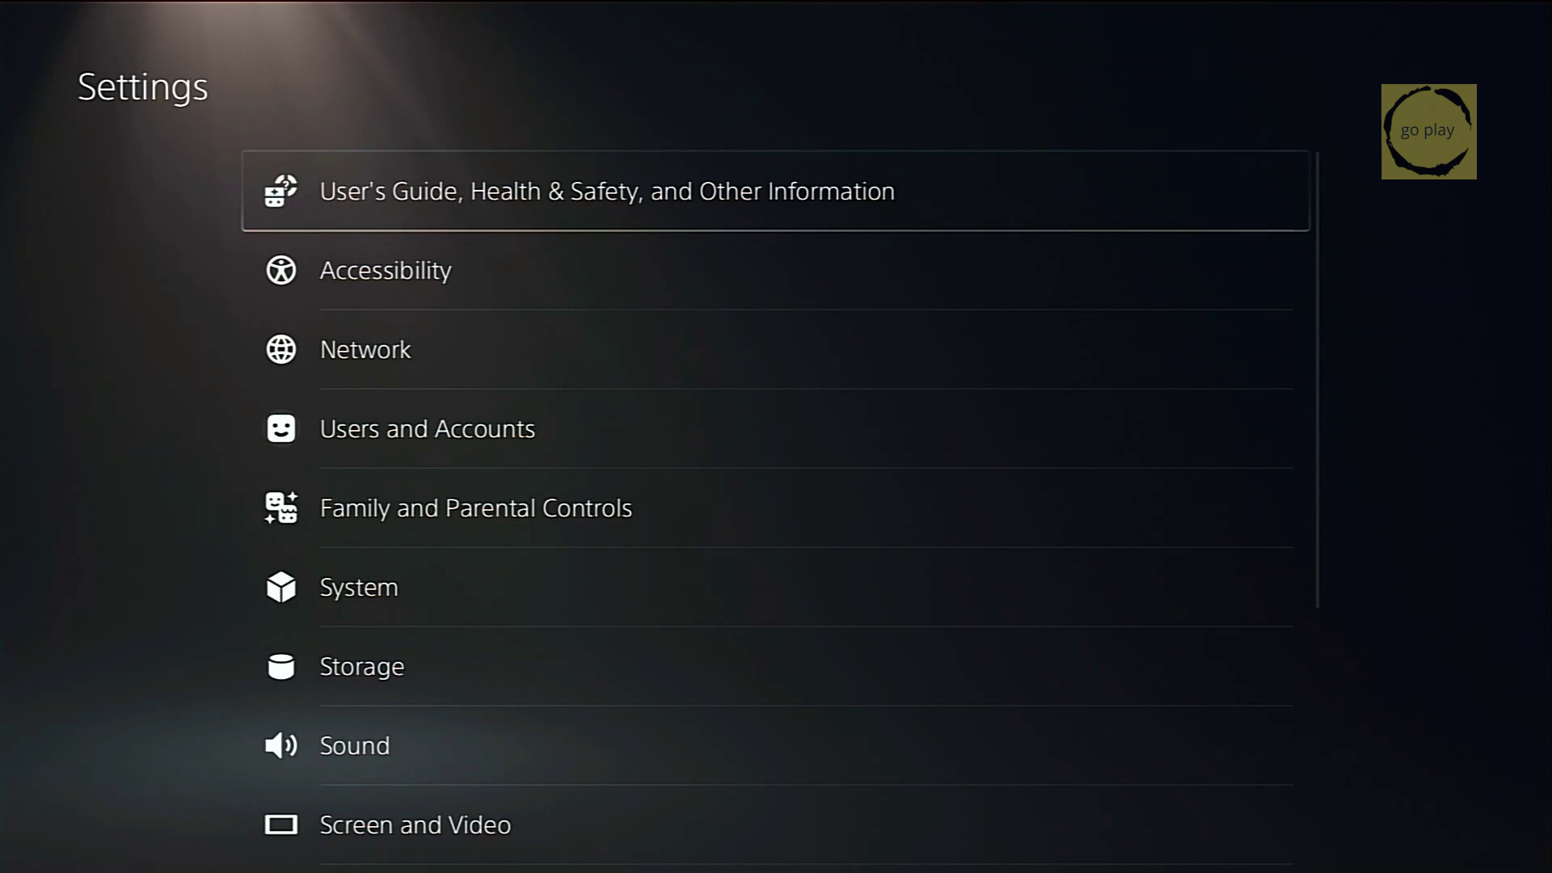
{"action": "key", "text": "Return"}
{"action": "key", "text": "Right"}
{"action": "key", "text": "Return"}
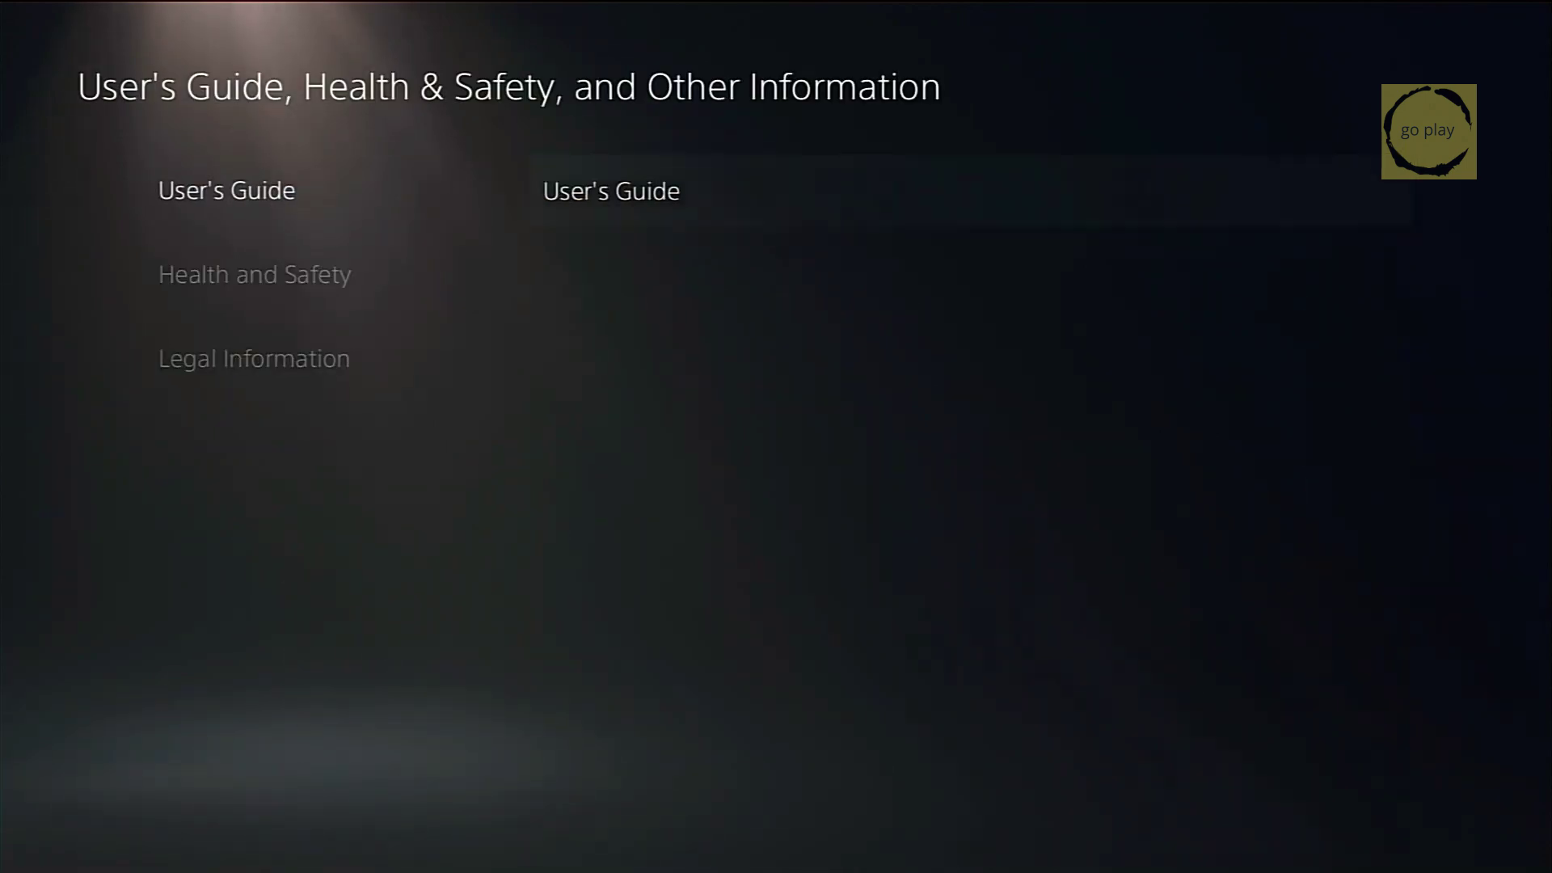
- Go to playstation.com/help/, PS Store & Refunds > Purchases & PS Store, and expand the purchases topic
{"action": "scroll", "coordinate": [774, 443], "scroll_direction": "down", "scroll_amount": 6}
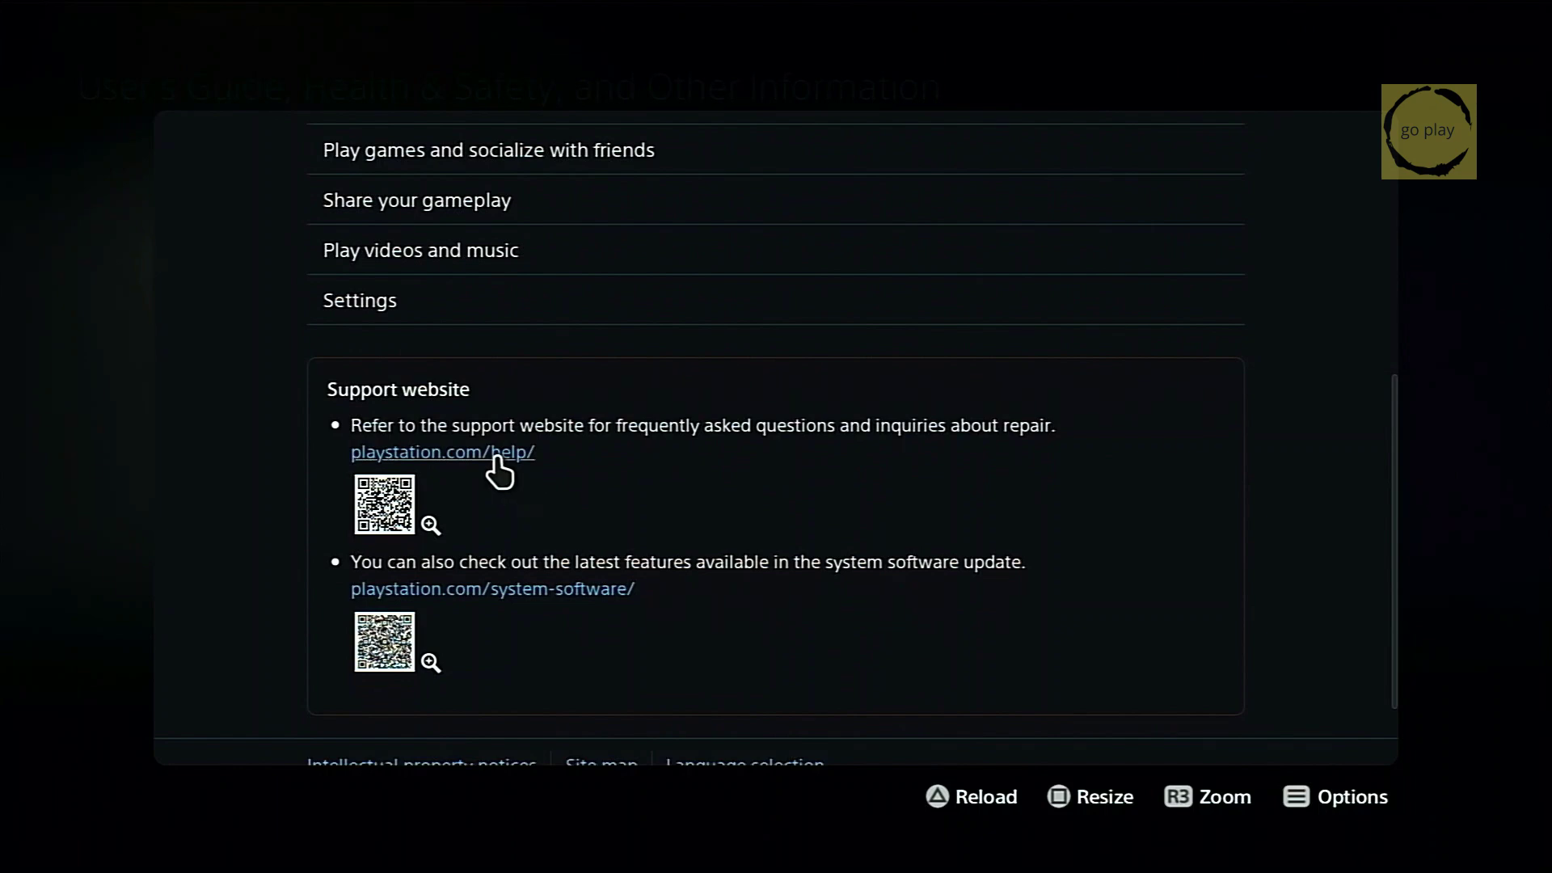
{"action": "left_click", "coordinate": [496, 455]}
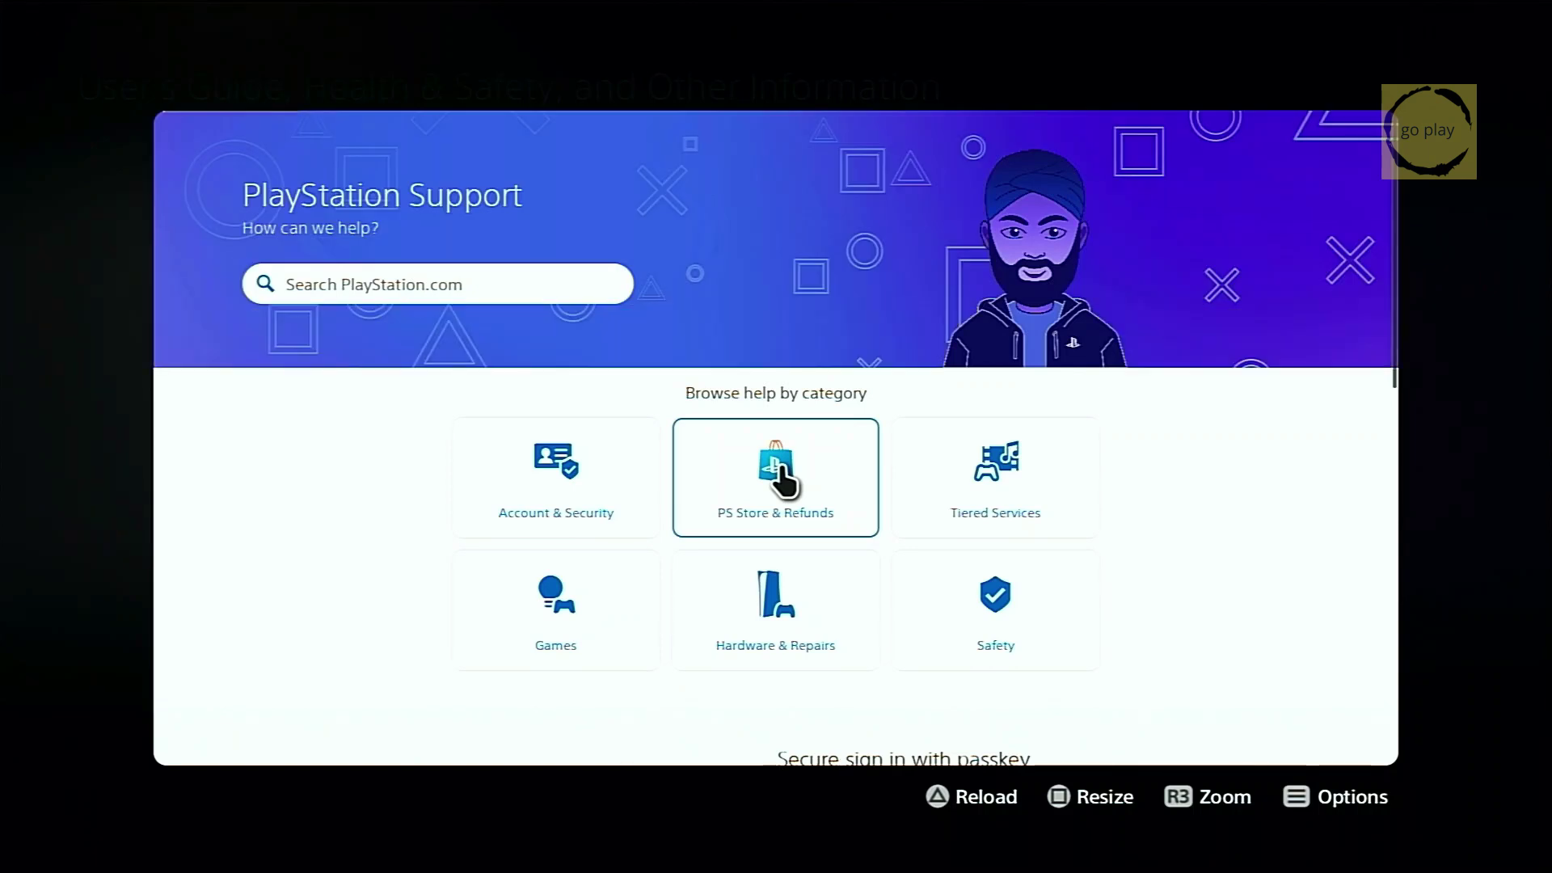
{"action": "left_click", "coordinate": [727, 474]}
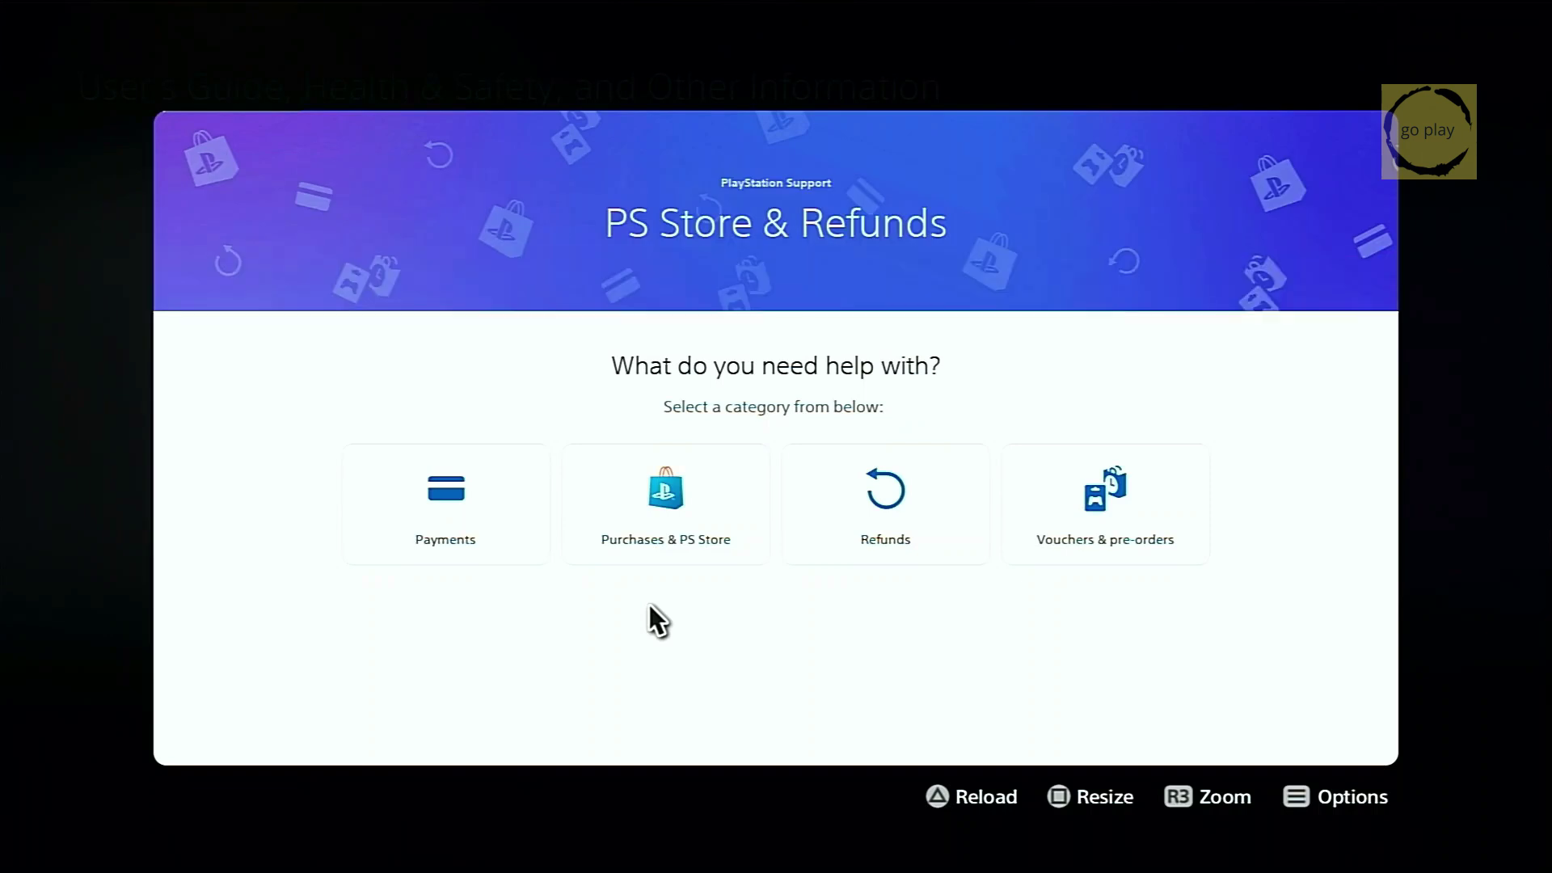
{"action": "left_click", "coordinate": [698, 485]}
{"action": "scroll", "coordinate": [685, 580], "scroll_direction": "down", "scroll_amount": 2}
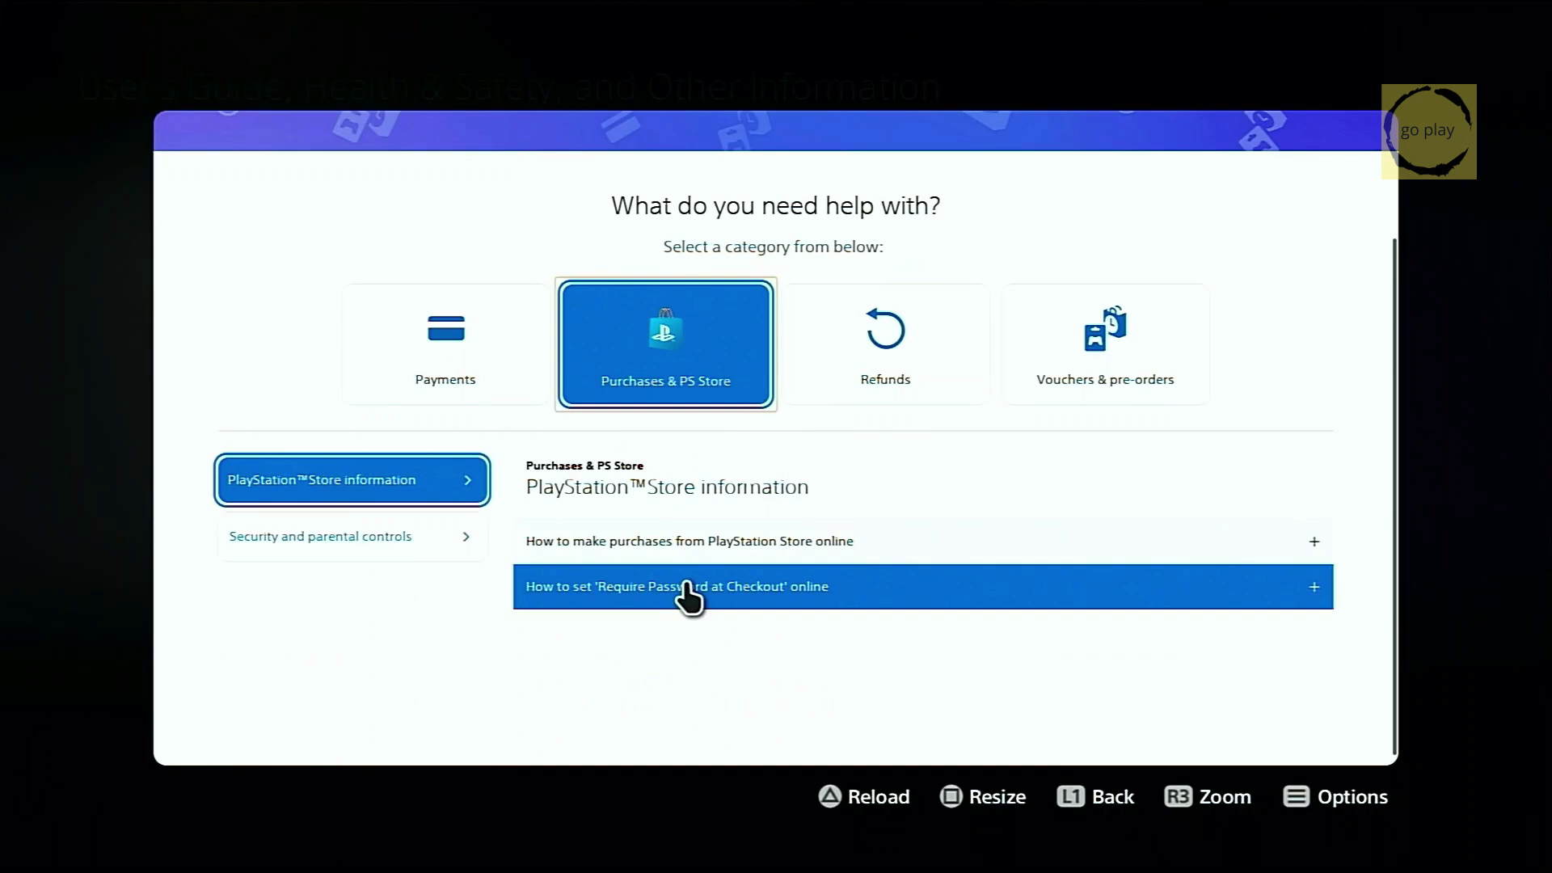
{"action": "left_click", "coordinate": [685, 549]}
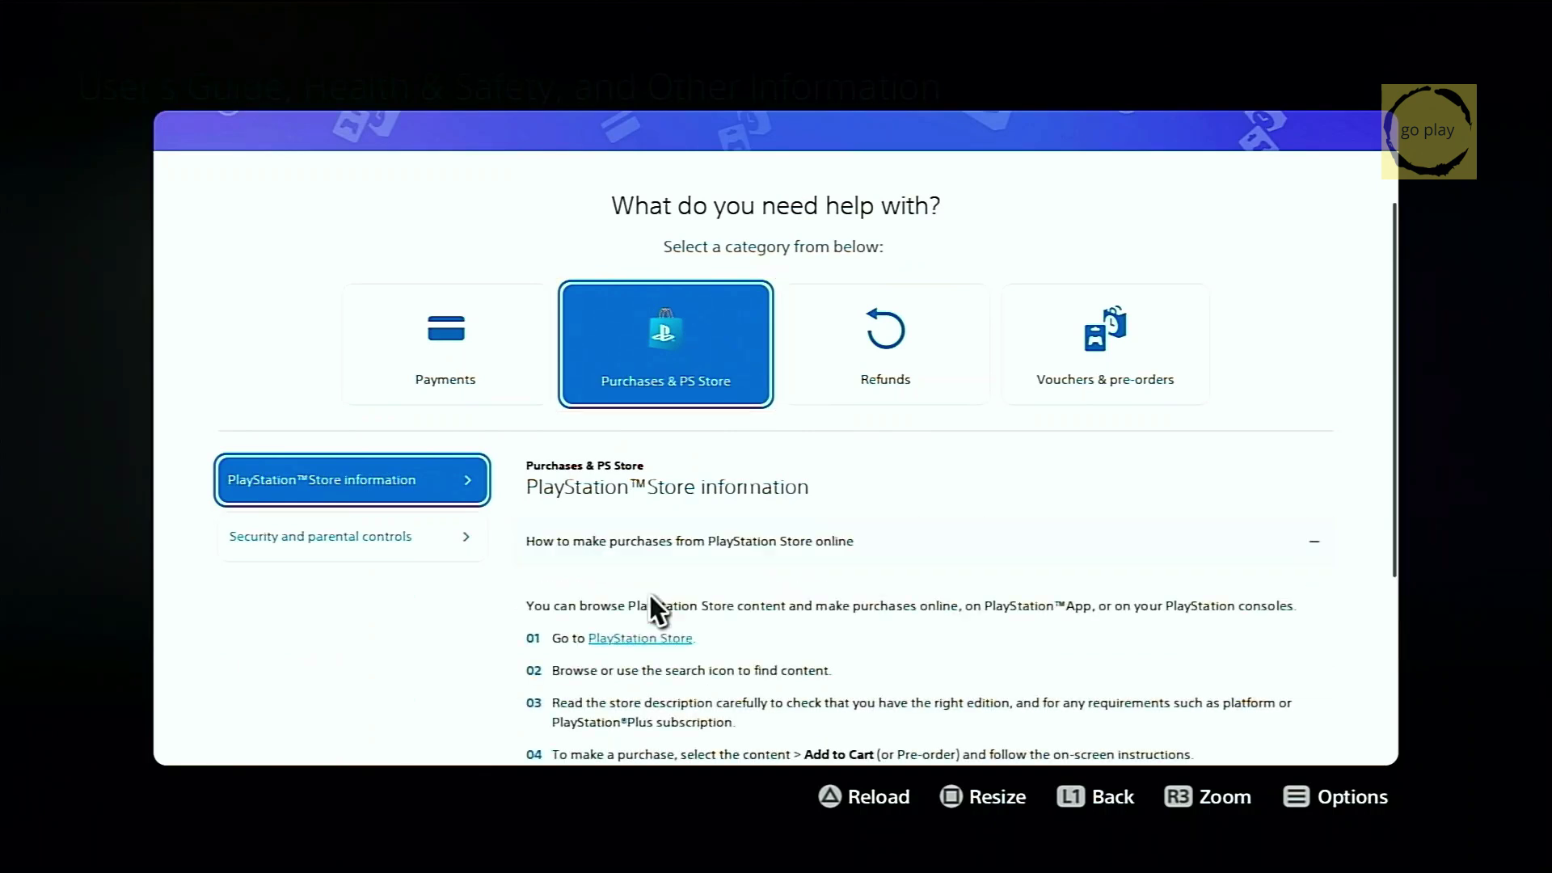
- Follow the PlayStation Store link through to YouTube's account sign-in page
{"action": "left_click", "coordinate": [656, 641]}
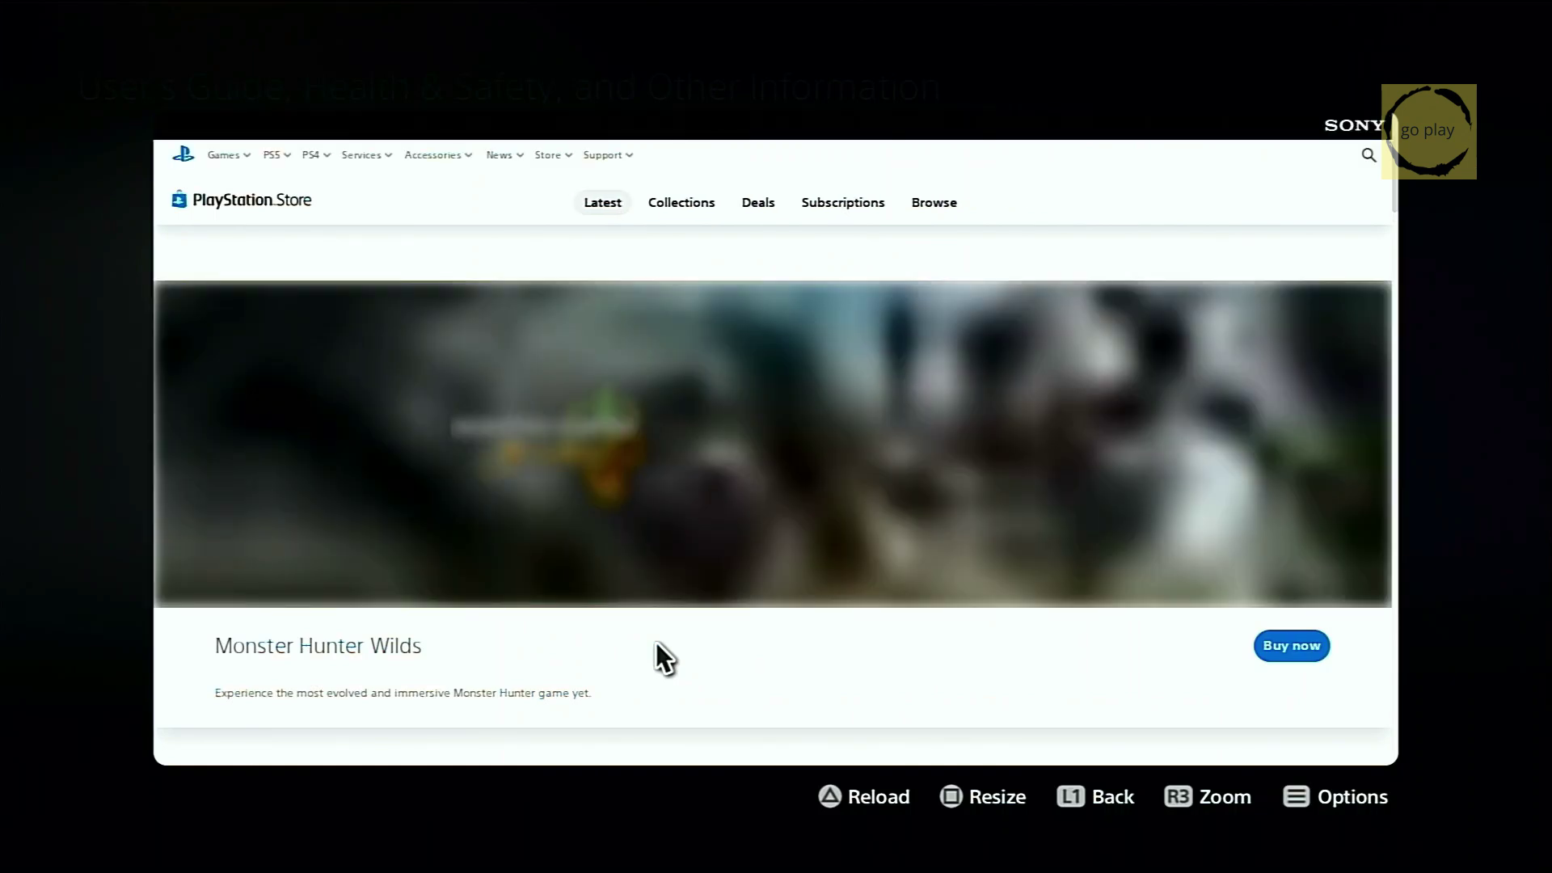
{"action": "scroll", "coordinate": [777, 648], "scroll_direction": "down", "scroll_amount": 5}
{"action": "scroll", "coordinate": [781, 661], "scroll_direction": "down", "scroll_amount": 20}
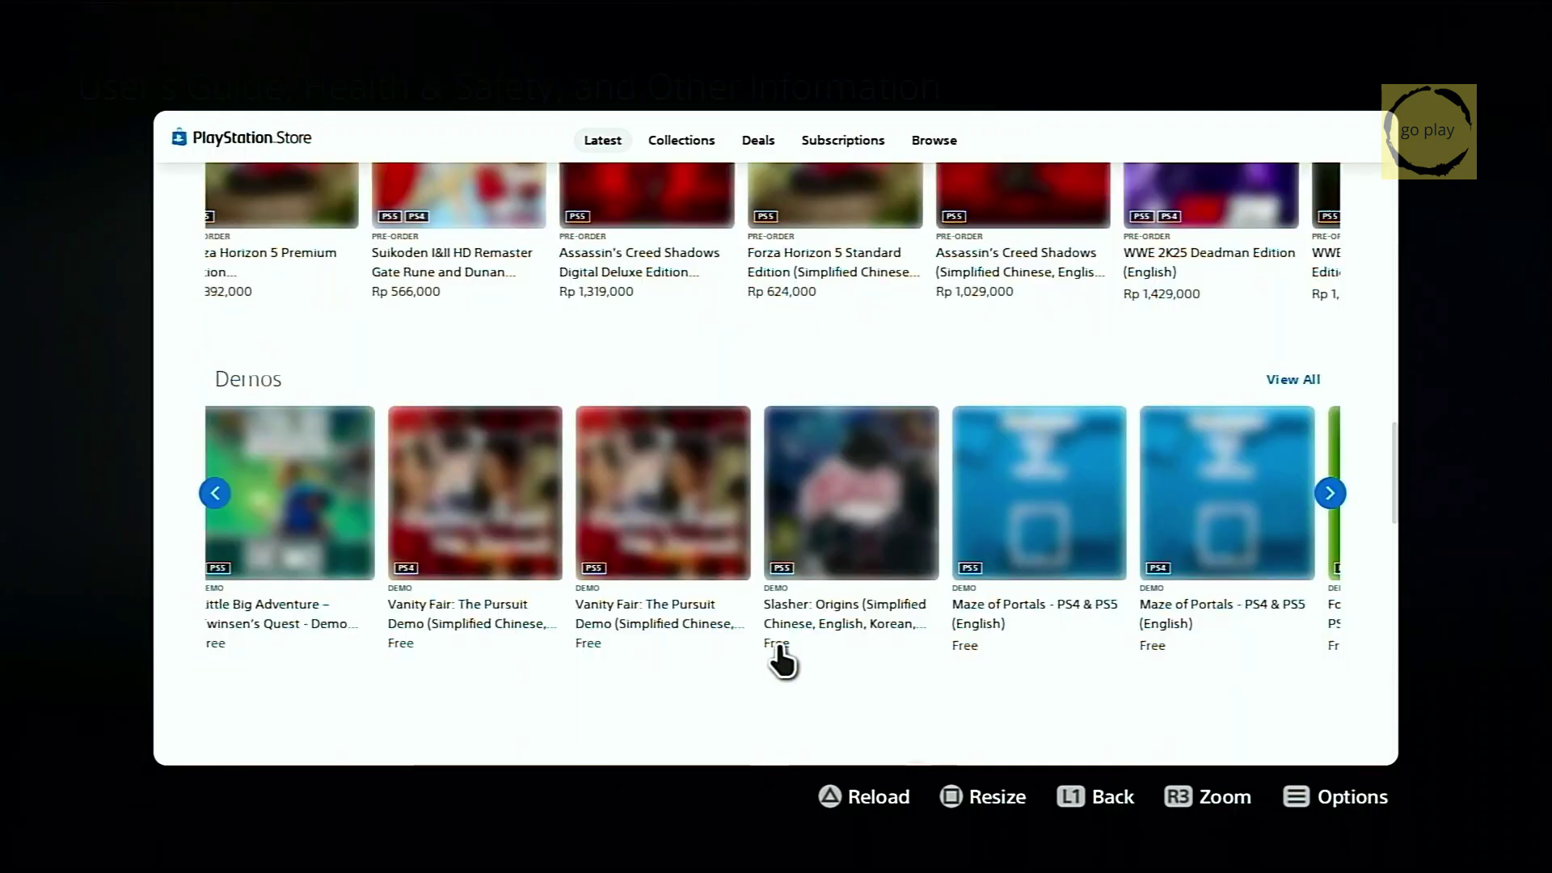
{"action": "scroll", "coordinate": [892, 640], "scroll_direction": "down", "scroll_amount": 2}
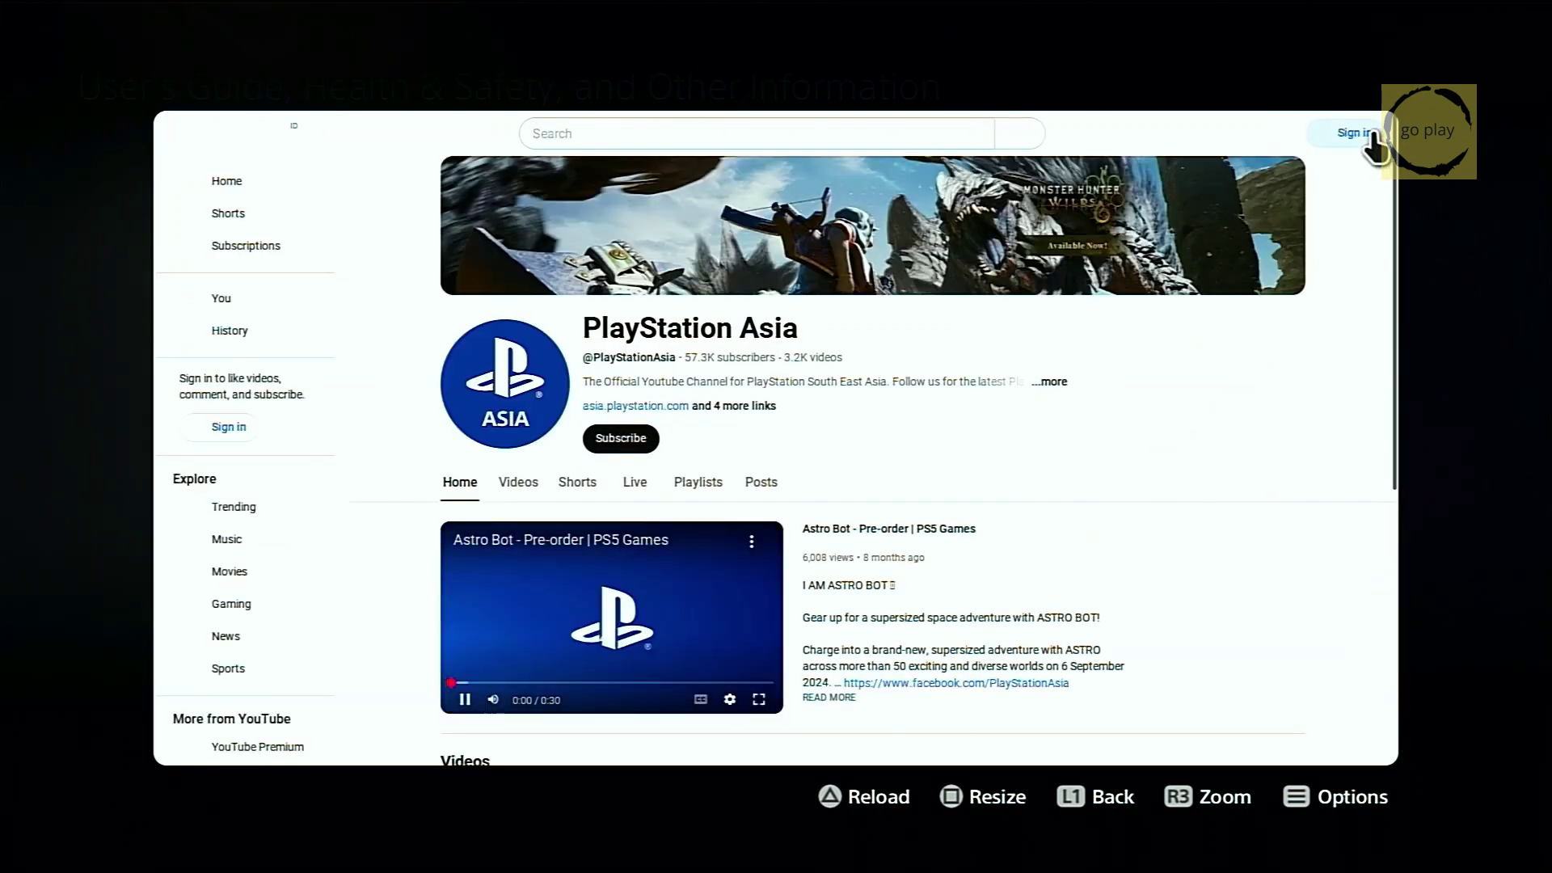
{"action": "left_click", "coordinate": [1347, 135]}
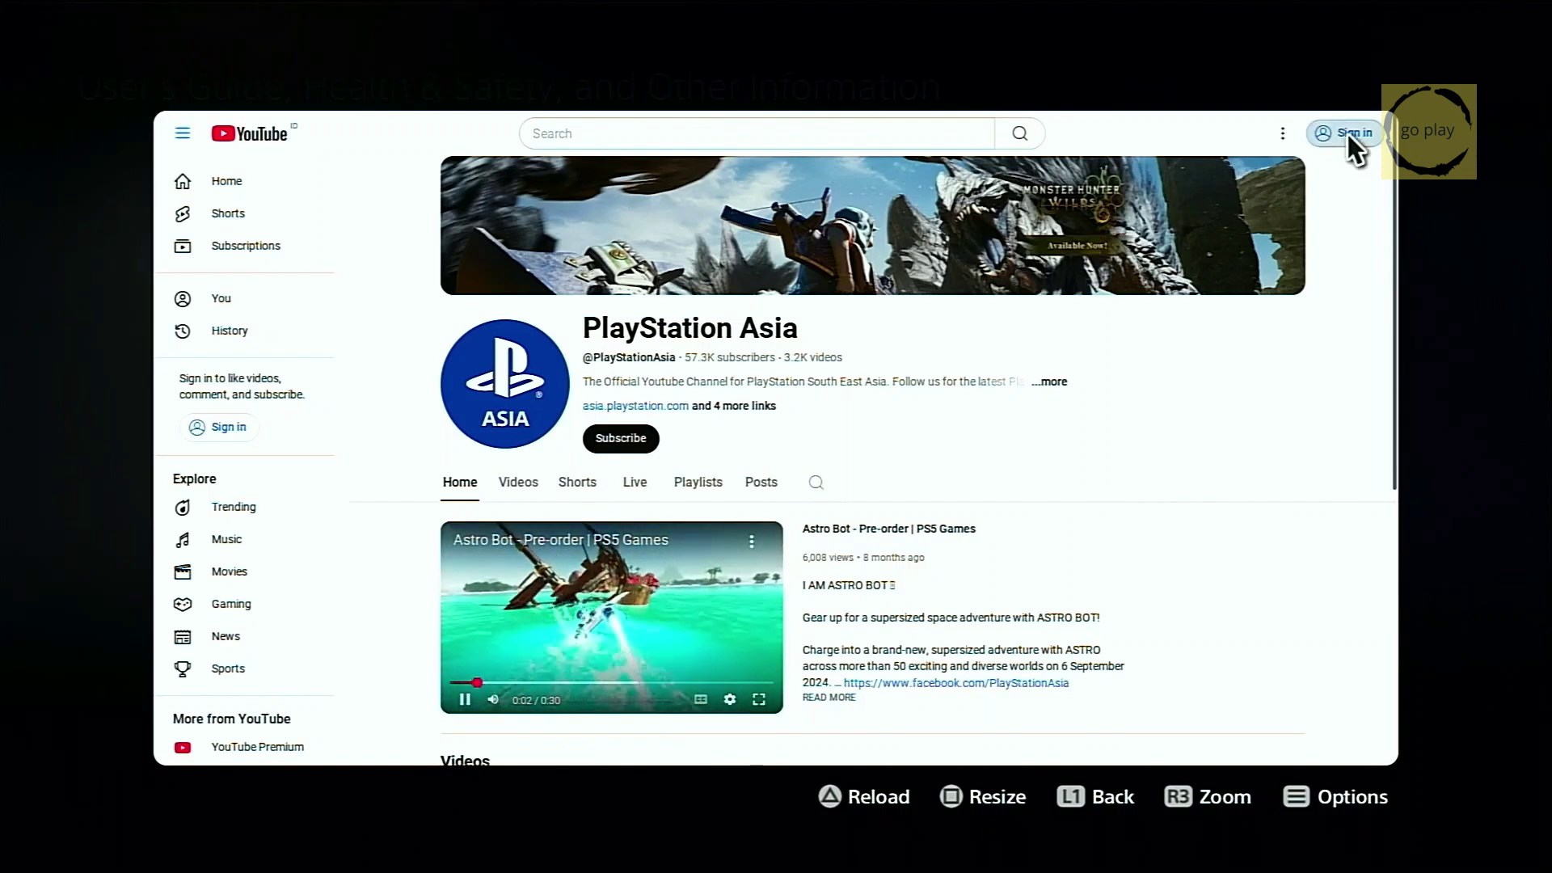
- Go from the sign-in page to Google's Privacy & Terms overview, then the Google search page
{"action": "left_click", "coordinate": [1116, 333]}
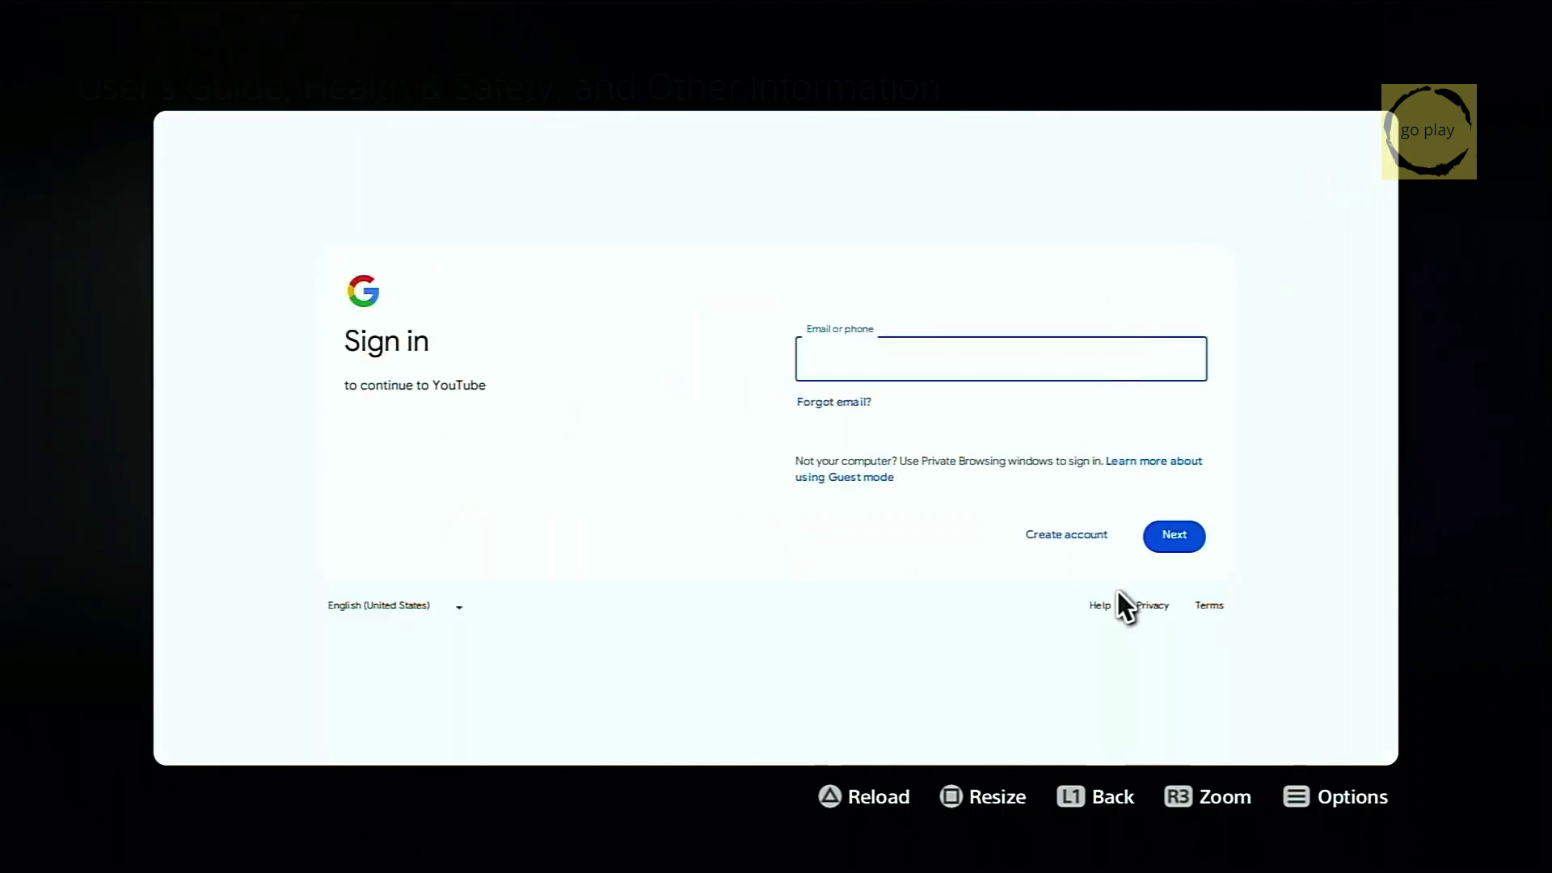
{"action": "left_click", "coordinate": [1151, 610]}
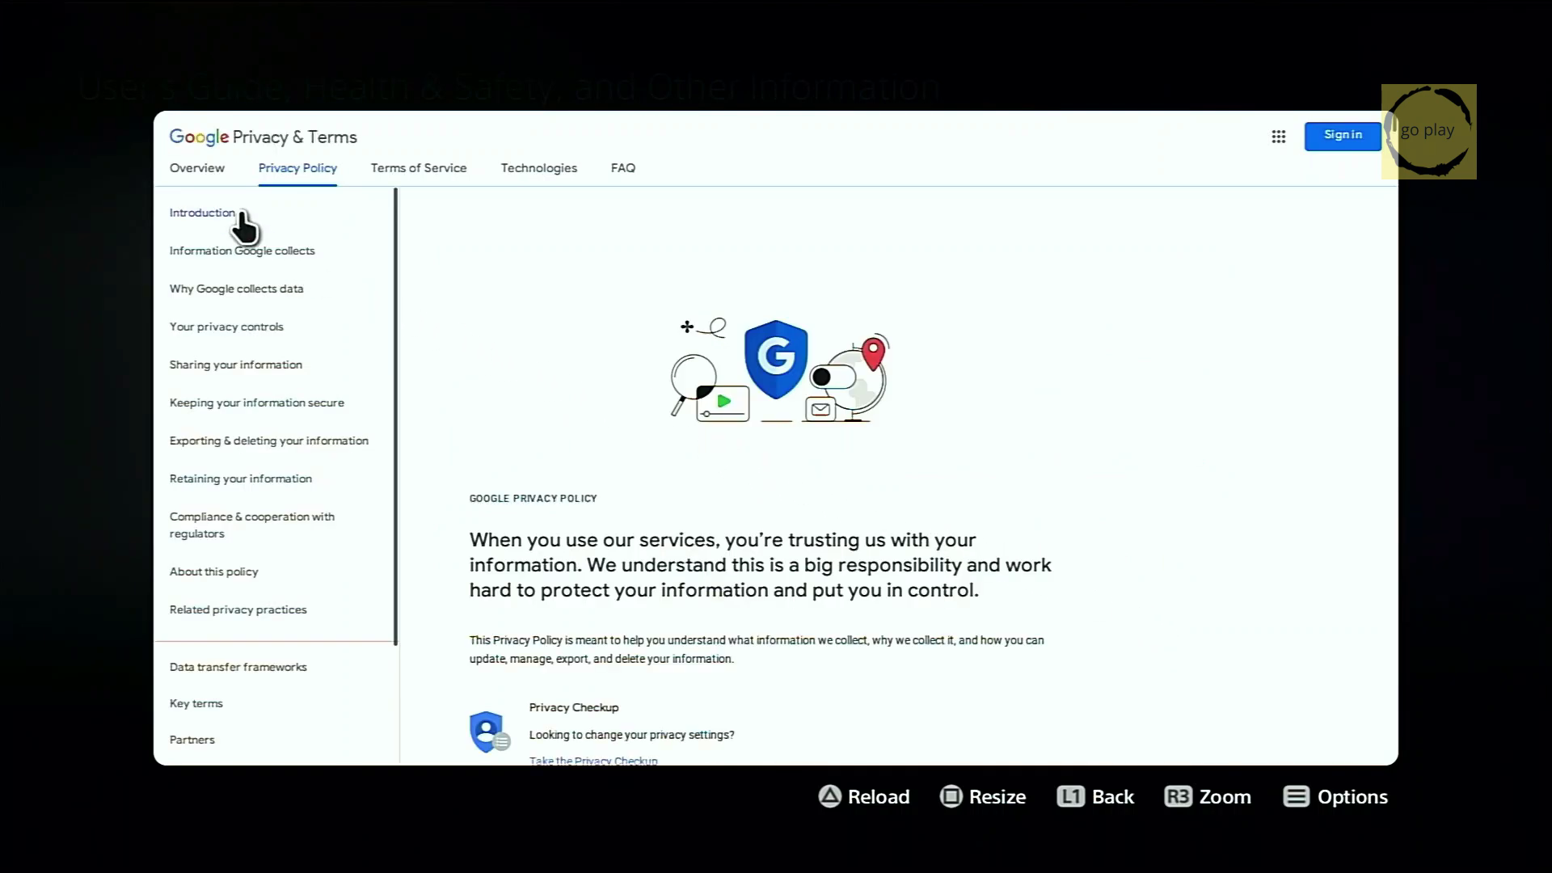
{"action": "left_click", "coordinate": [204, 154]}
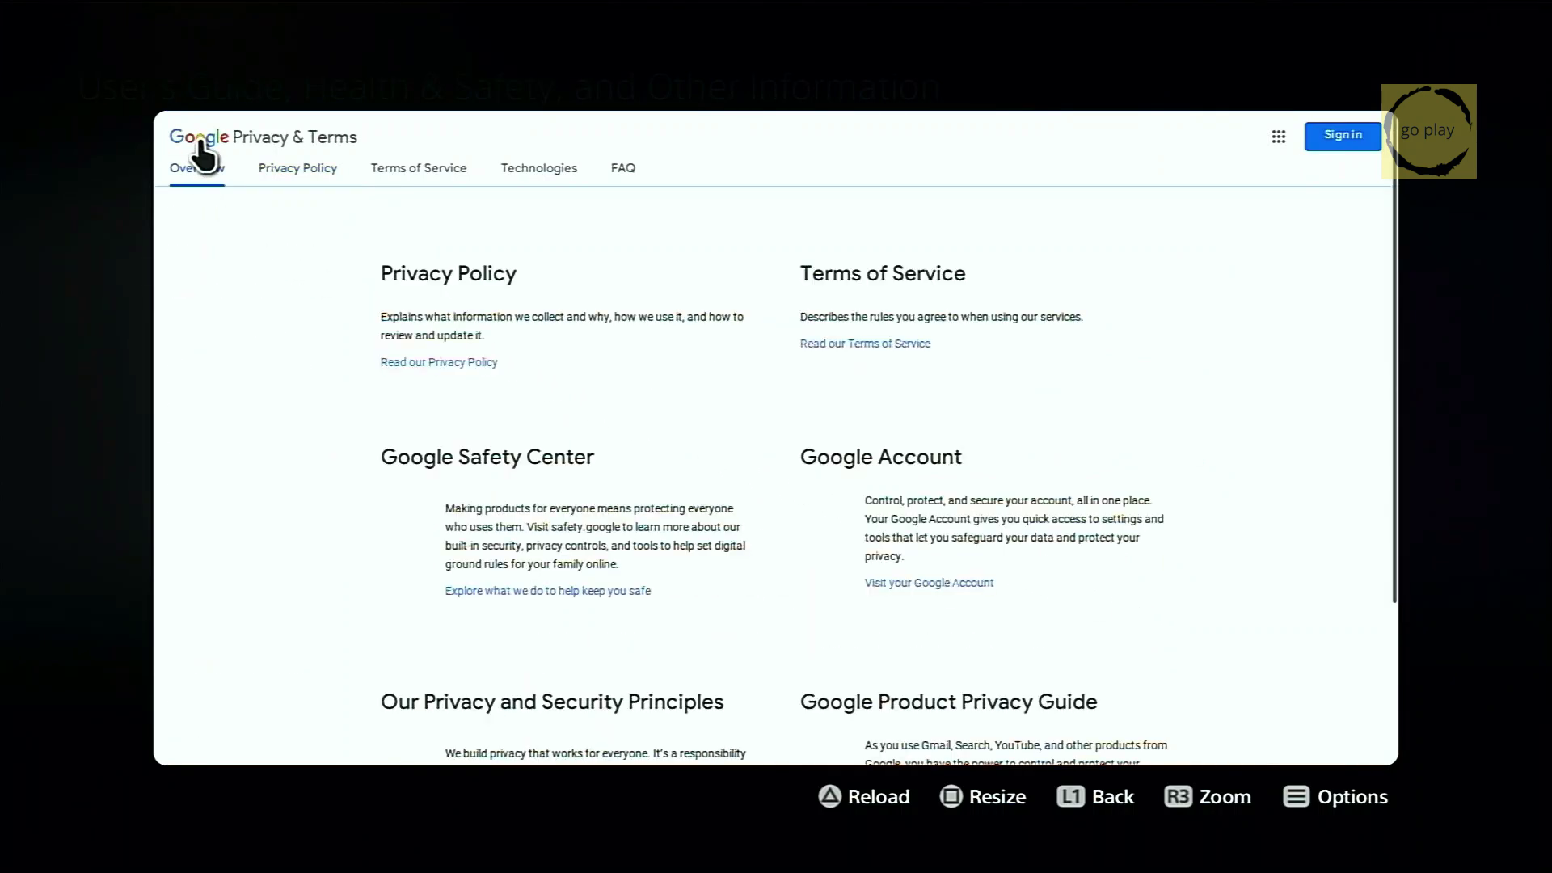
{"action": "scroll", "coordinate": [295, 255], "scroll_direction": "down", "scroll_amount": 3}
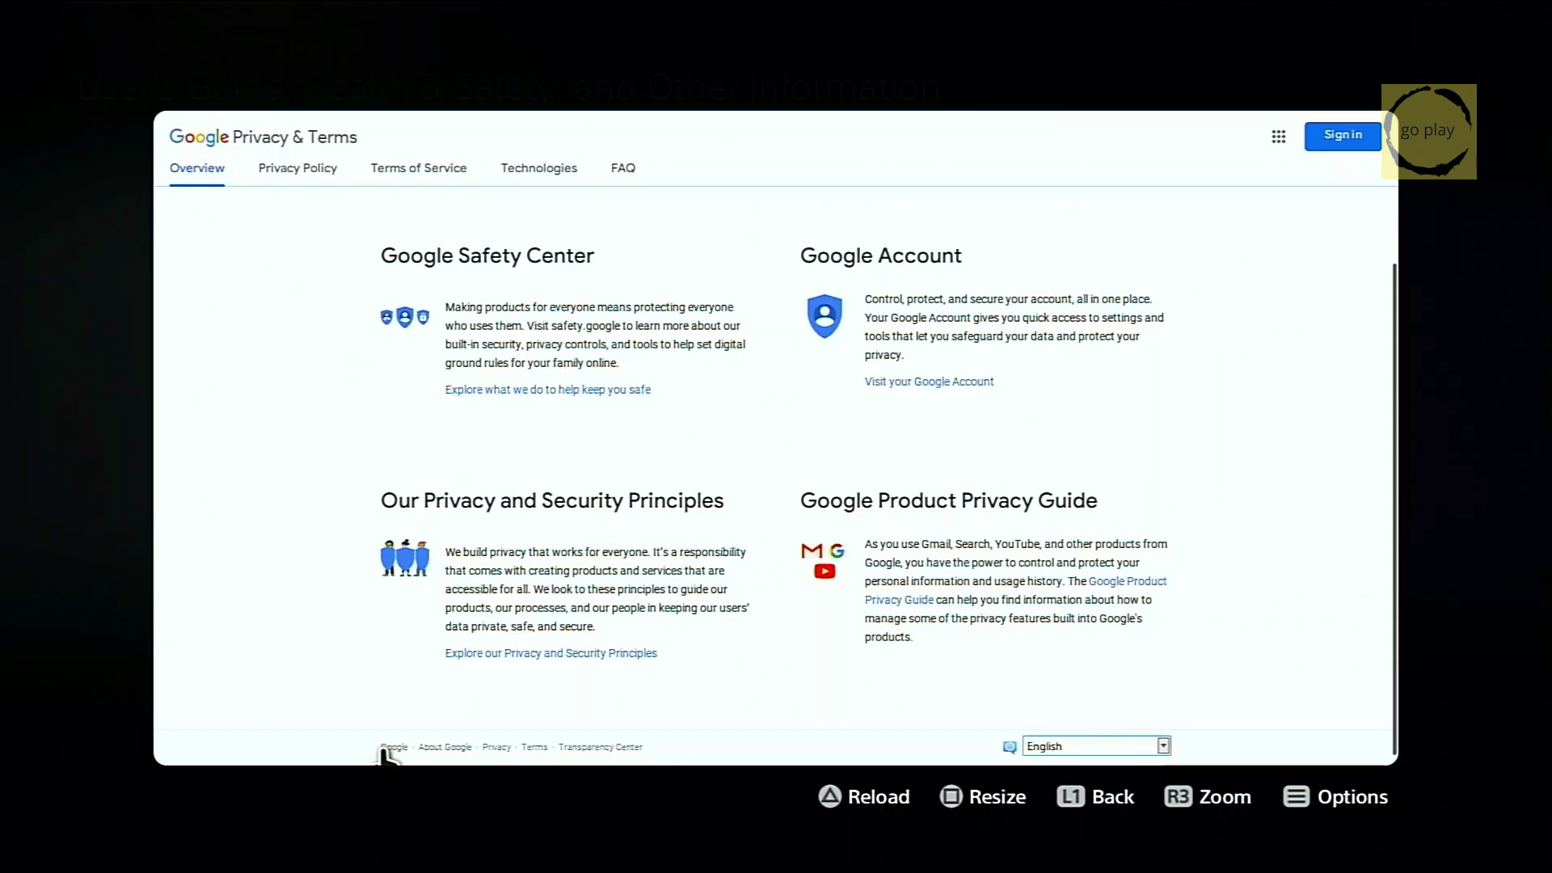
{"action": "left_click", "coordinate": [343, 839]}
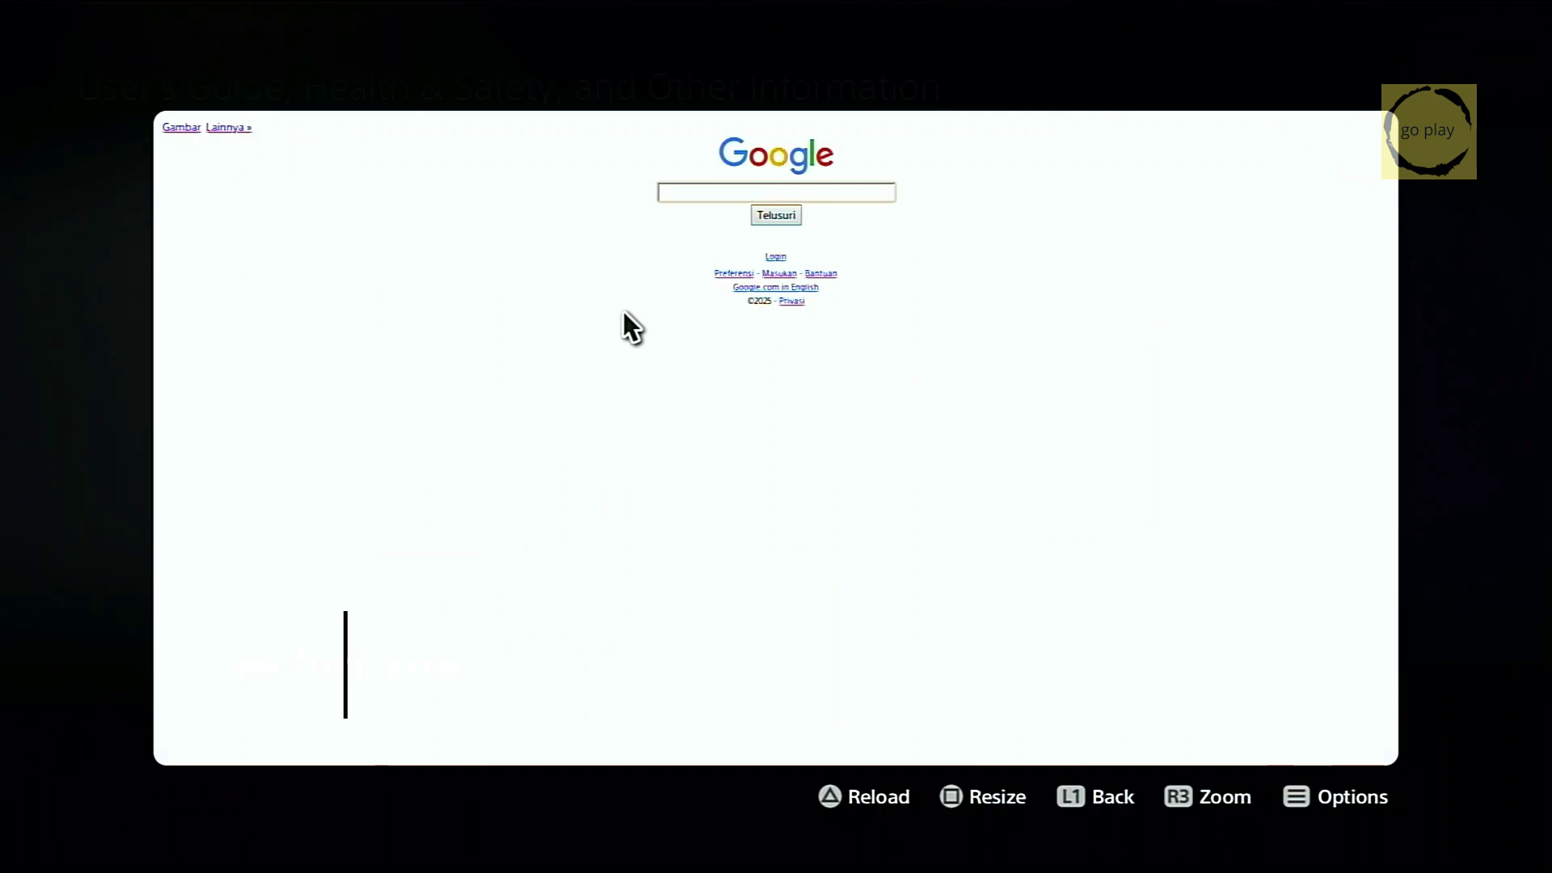
- Search Google for 'Es7in1 site' and open the Echo Stretch PS5 UMTX jailbreak host result
{"action": "left_click", "coordinate": [700, 195]}
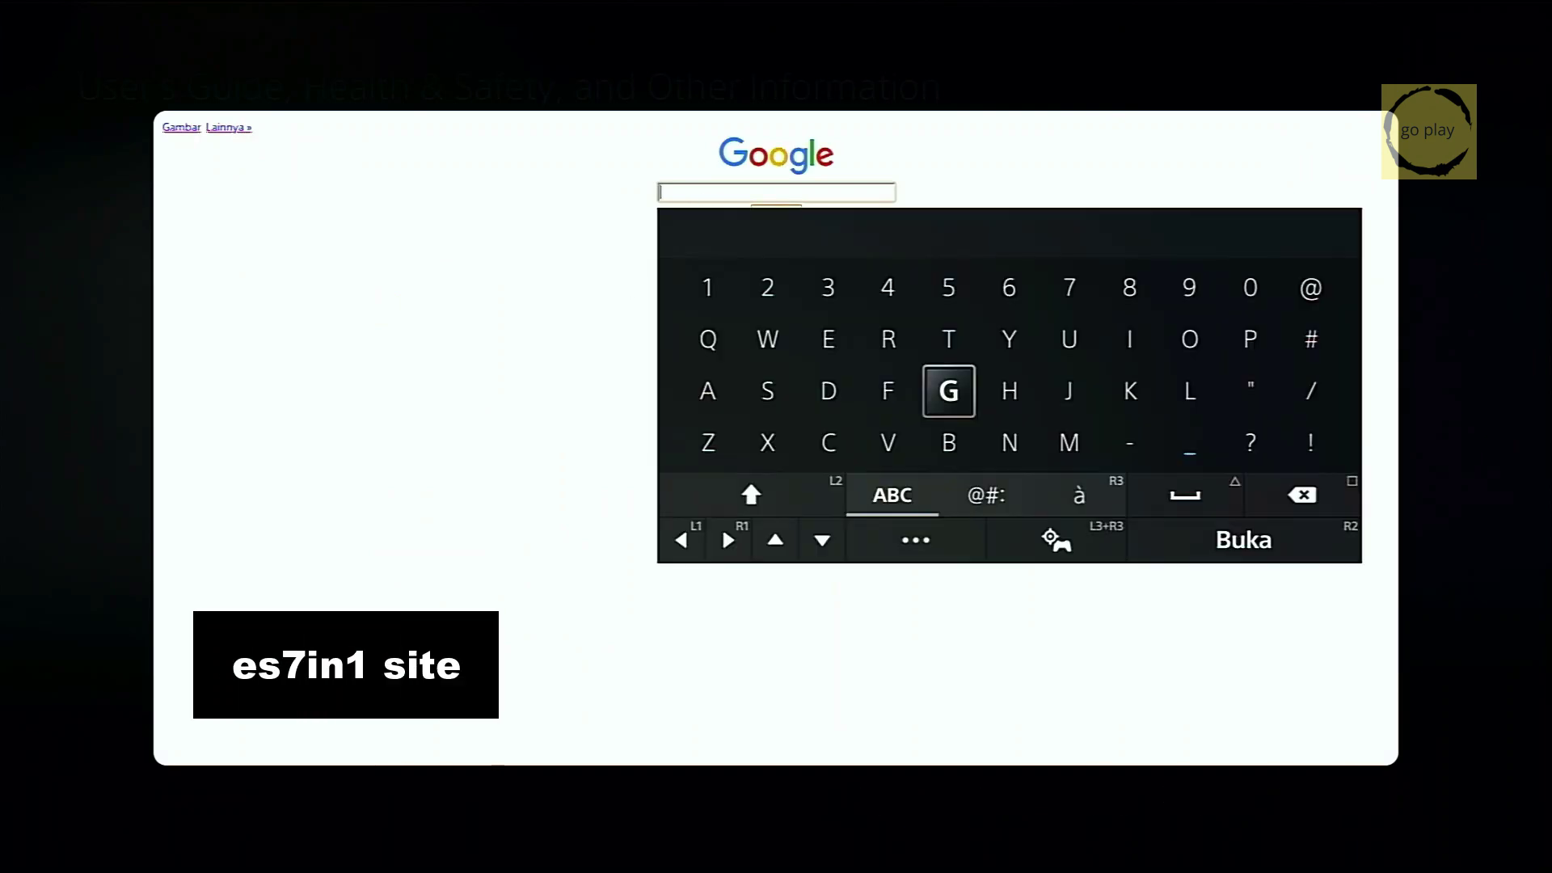
{"action": "type", "text": "Es7in1"}
{"action": "key", "text": "Up"}
{"action": "key", "text": "Up"}
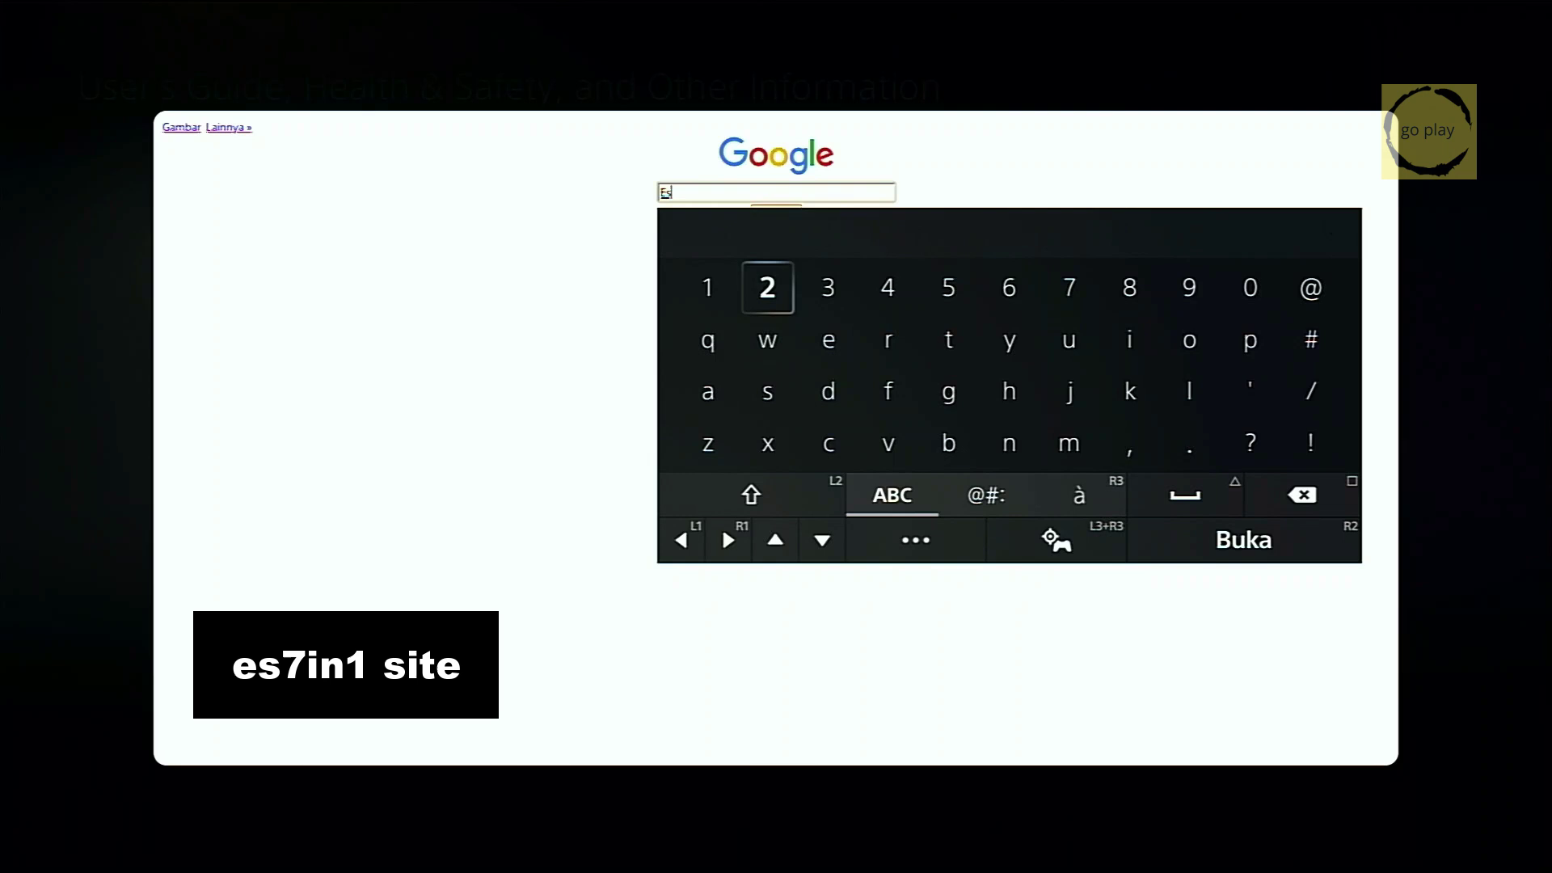
{"action": "type", "text": "site"}
{"action": "key", "text": "Right"}
{"action": "key", "text": "Right"}
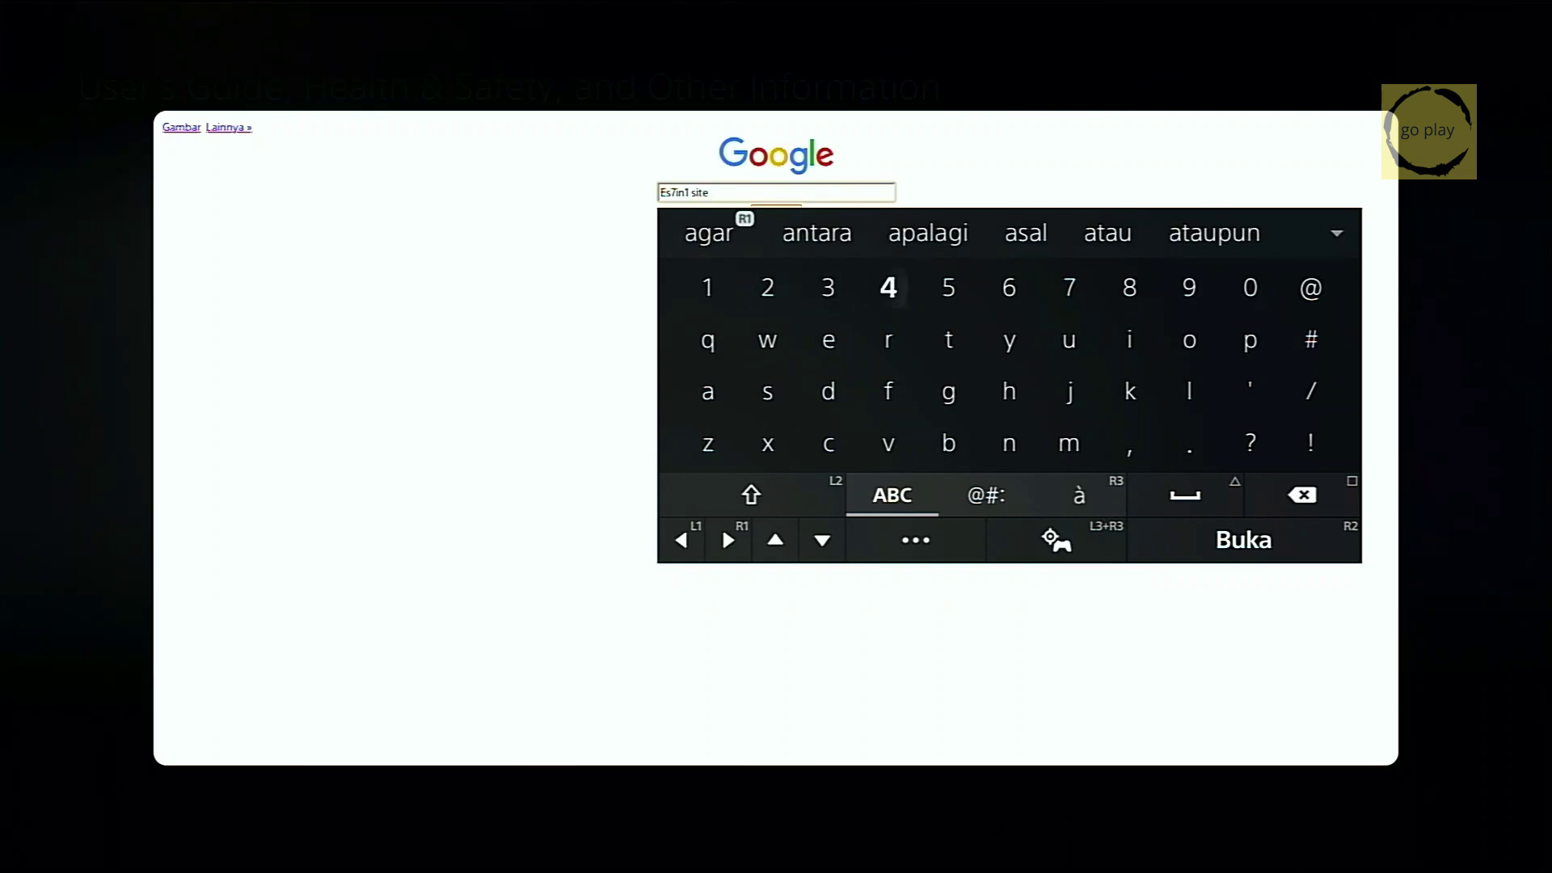
{"action": "key", "text": "Down"}
{"action": "key", "text": "Down"}
{"action": "key", "text": "Down"}
{"action": "key", "text": "Down"}
{"action": "key", "text": "Return"}
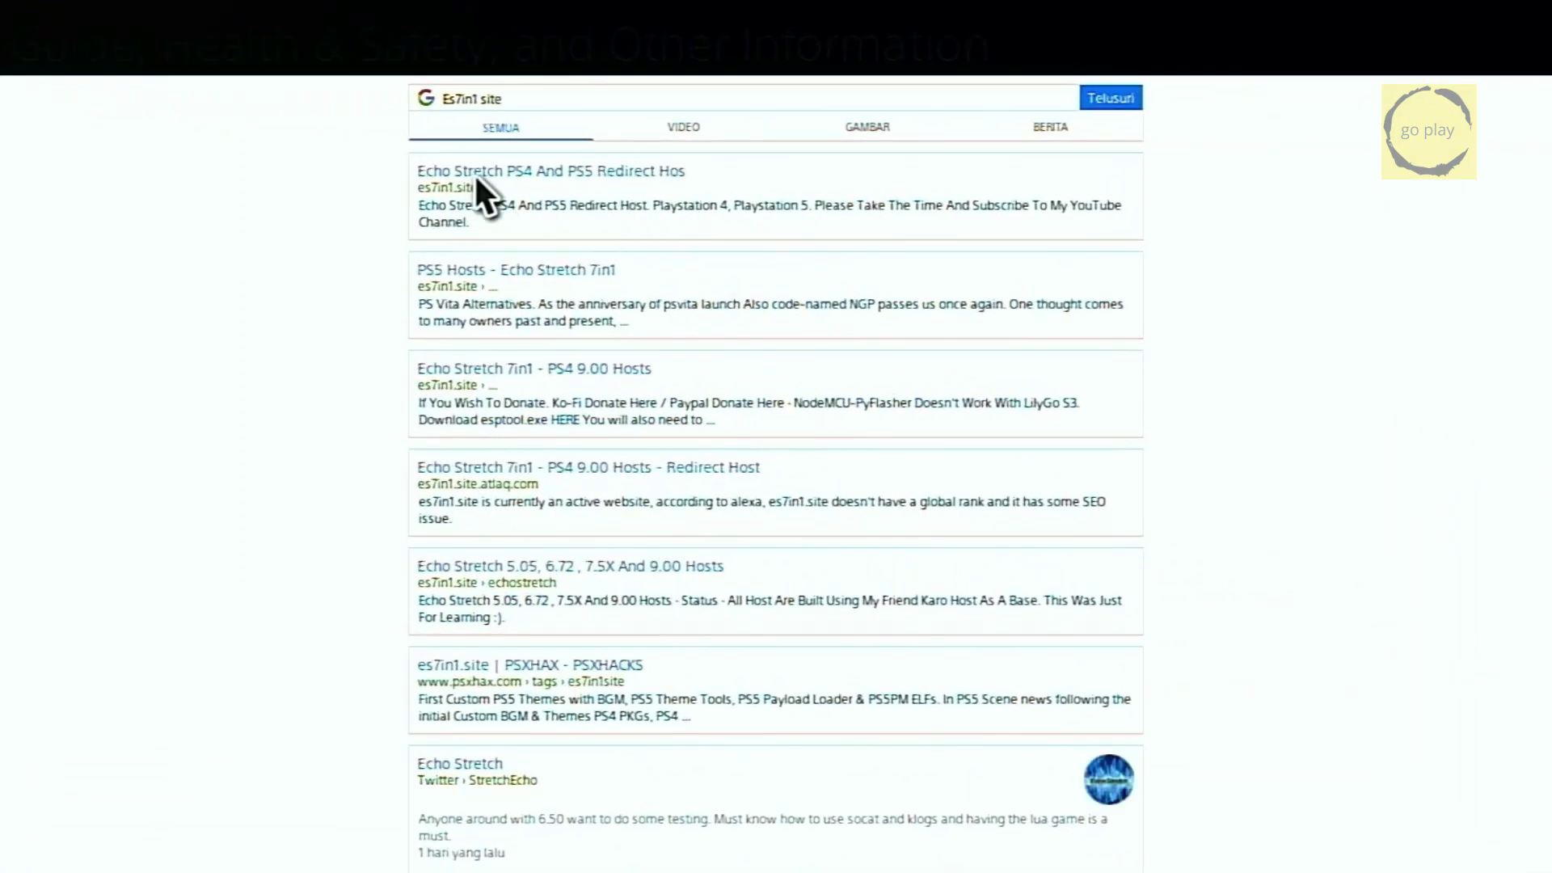
{"action": "left_click", "coordinate": [475, 177]}
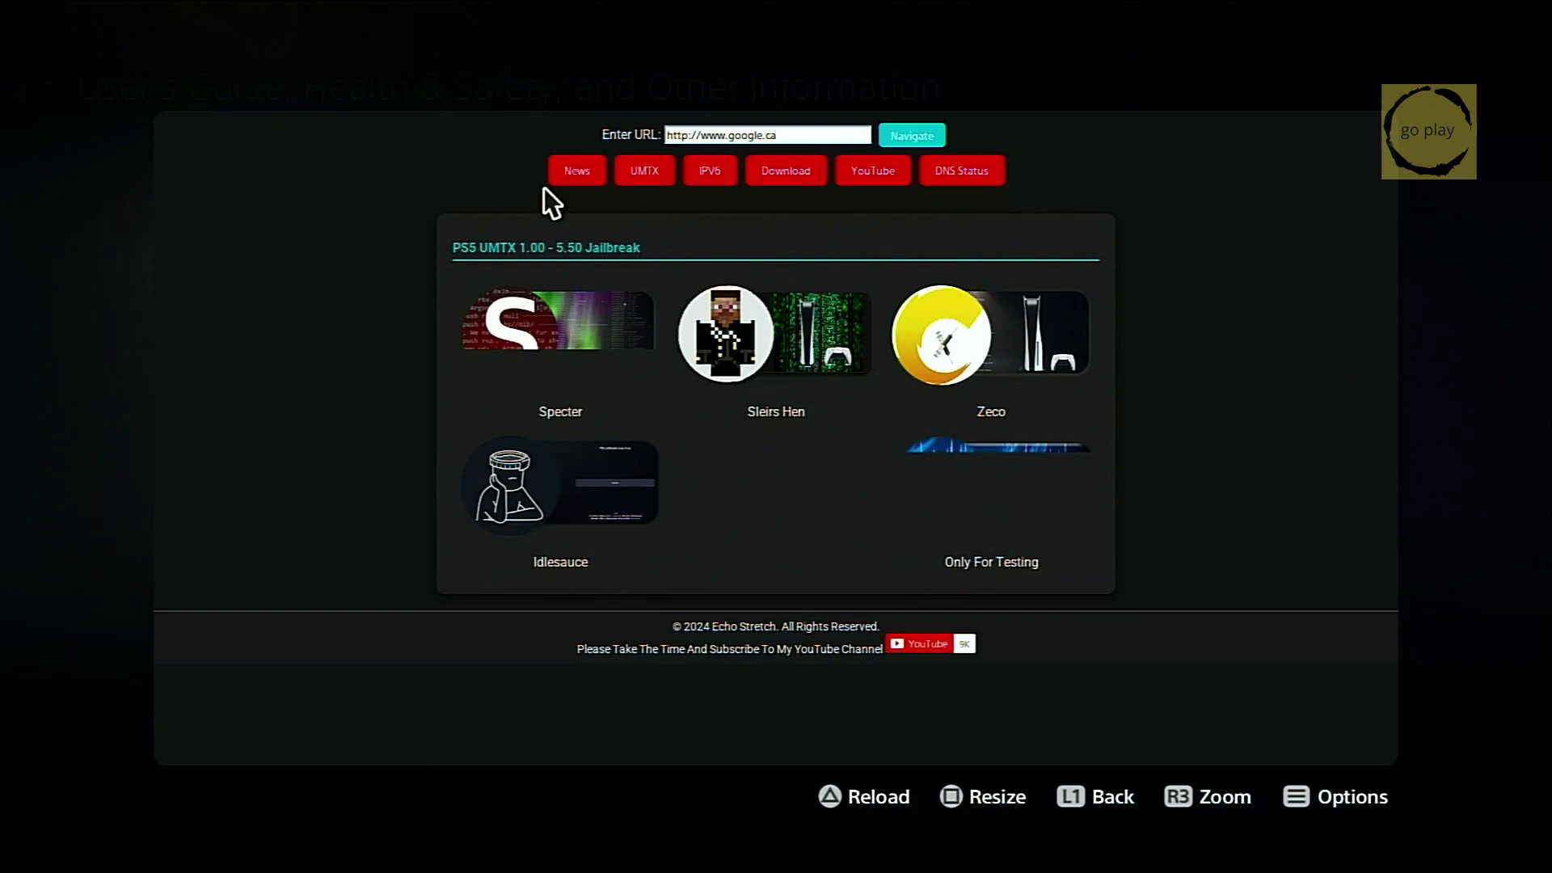
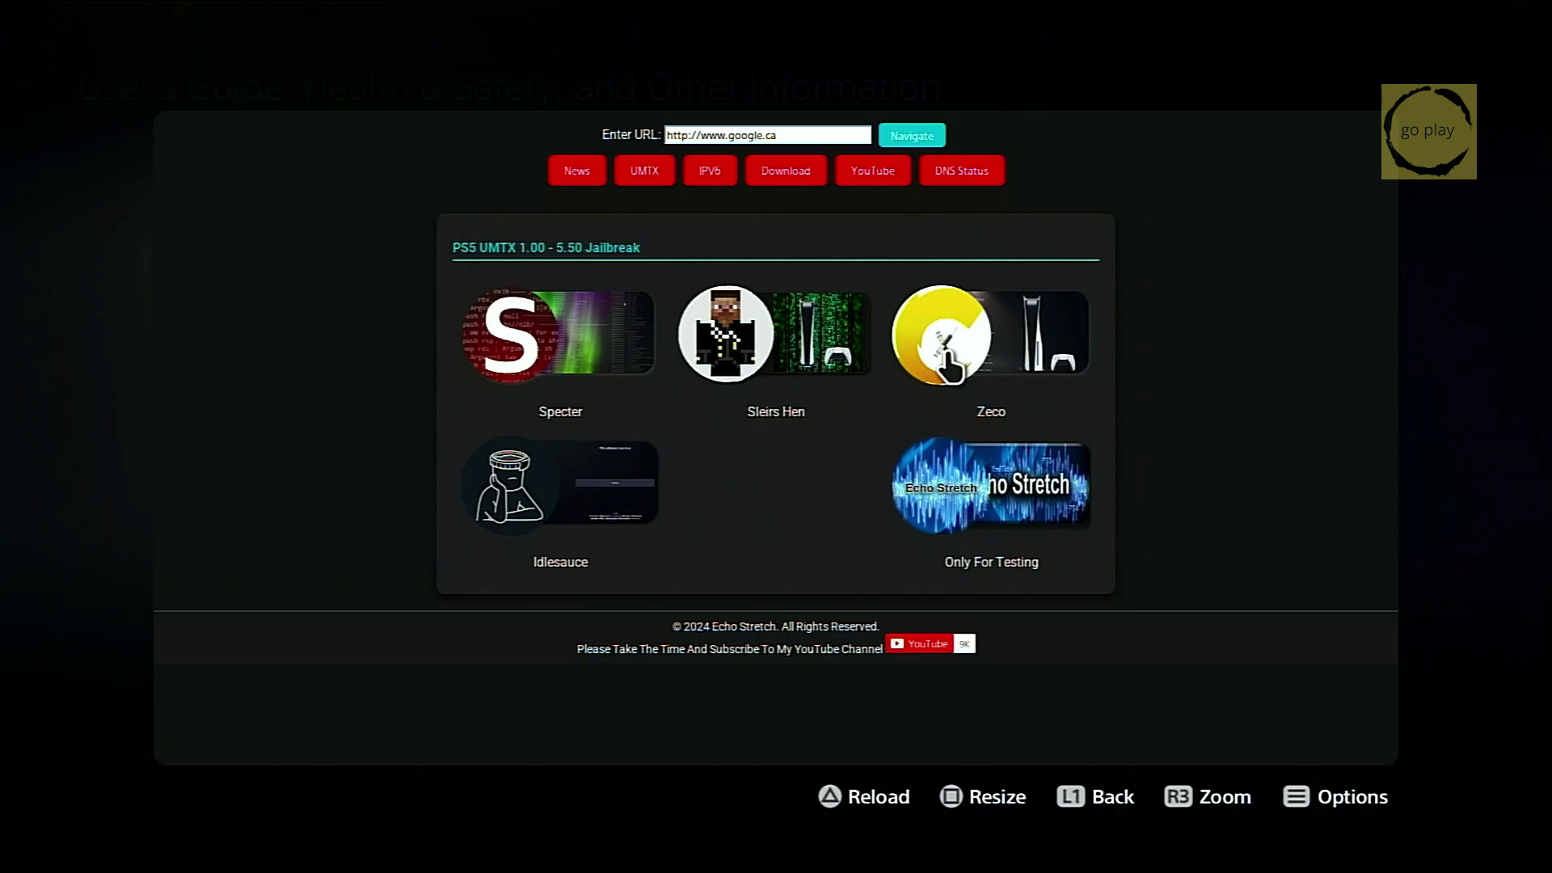
{"action": "left_click", "coordinate": [815, 136]}
{"action": "type", "text": "https://ps5xploit,.io/umtx"}
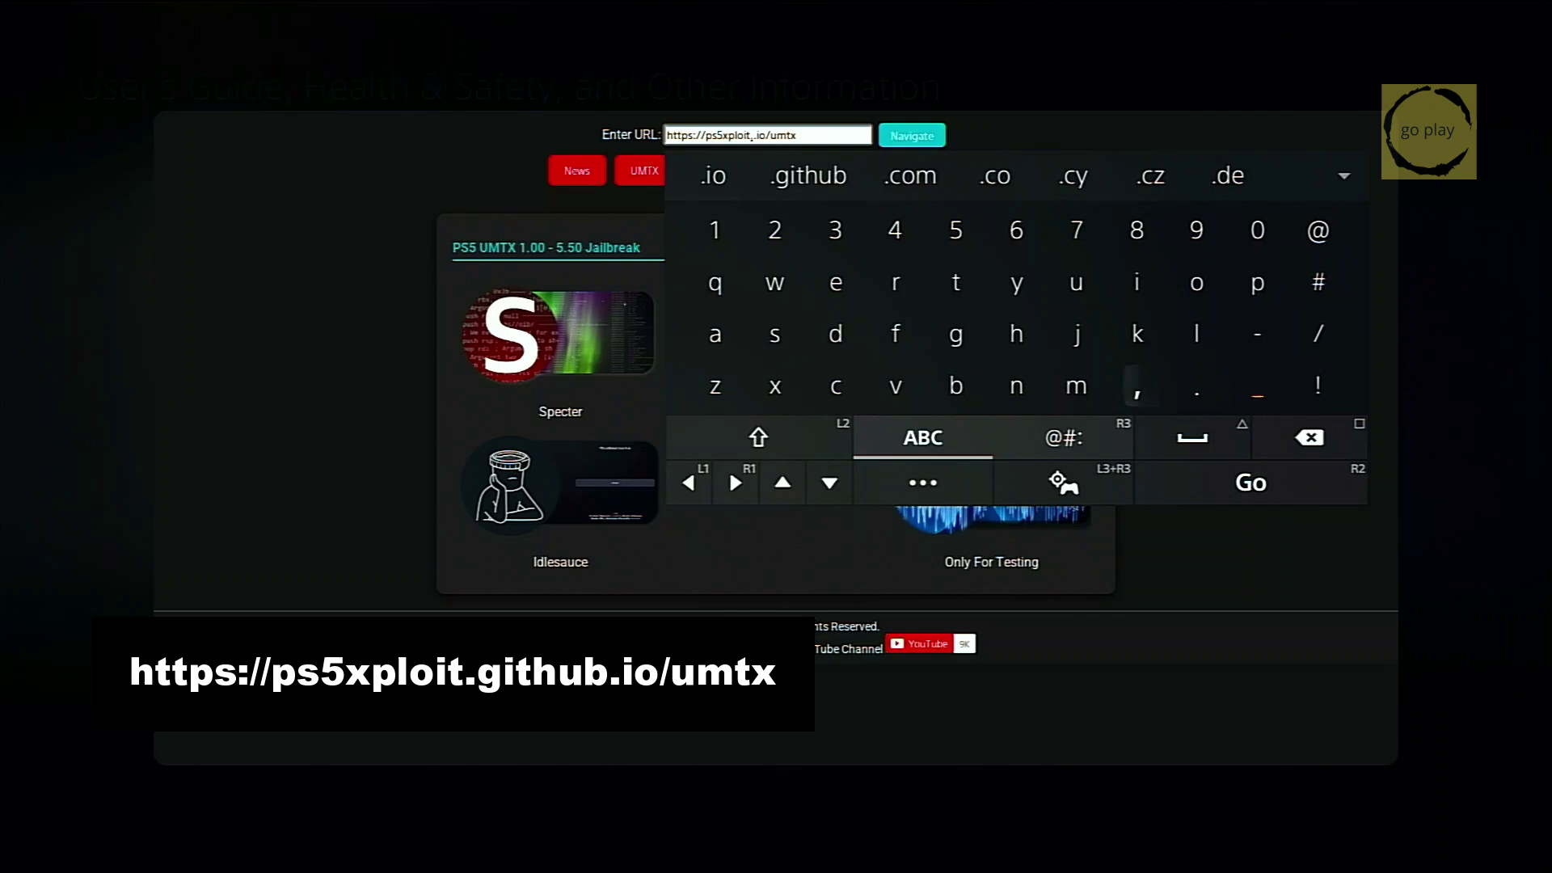
{"action": "key", "text": "BackSpace"}
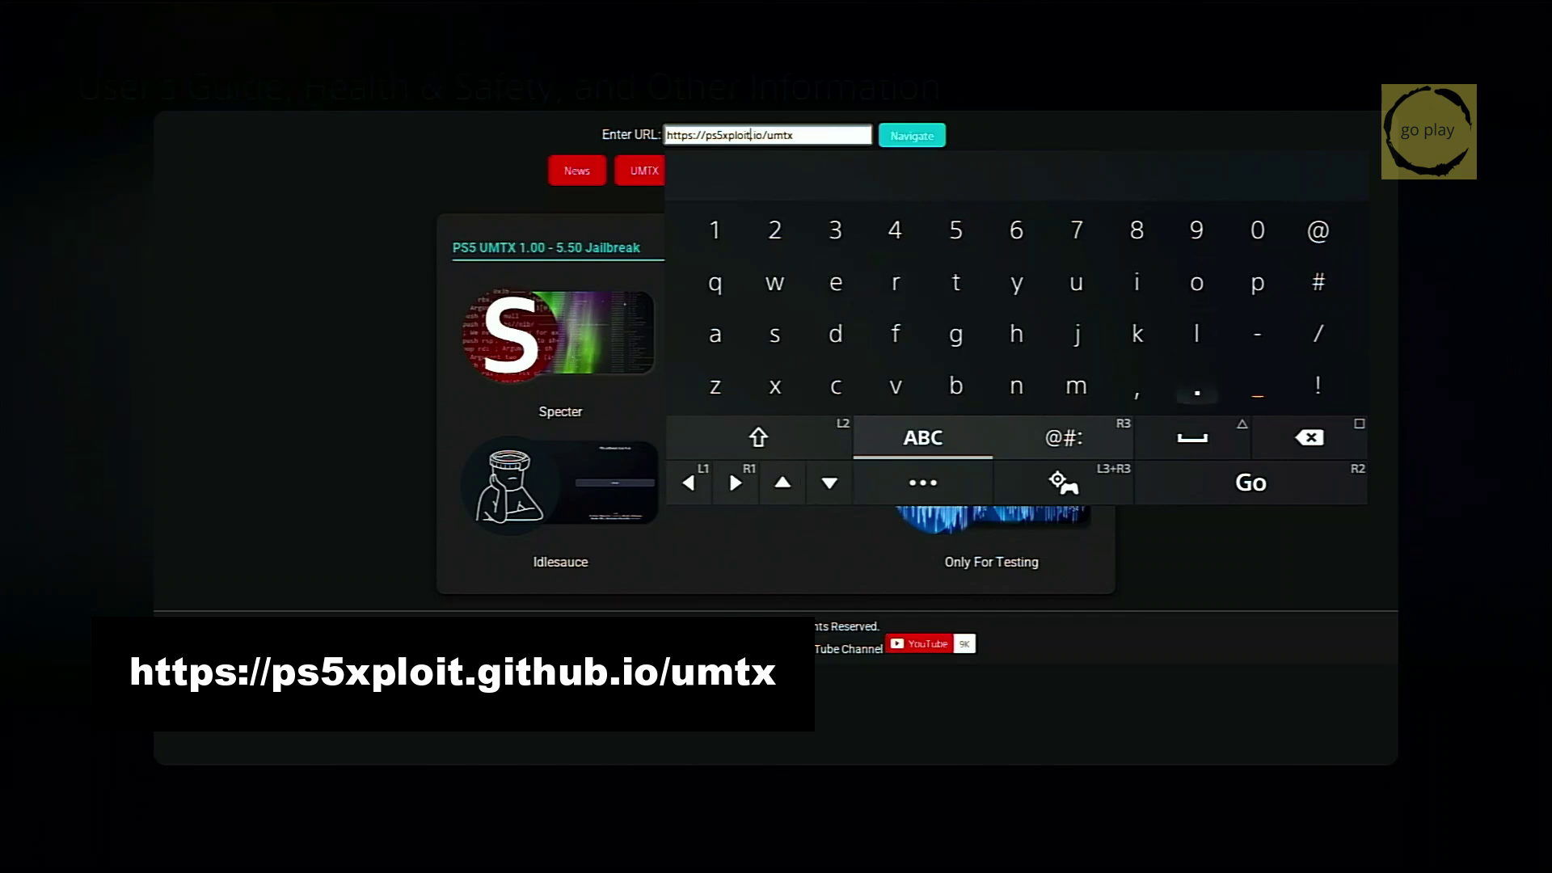
{"action": "type", "text": ".github"}
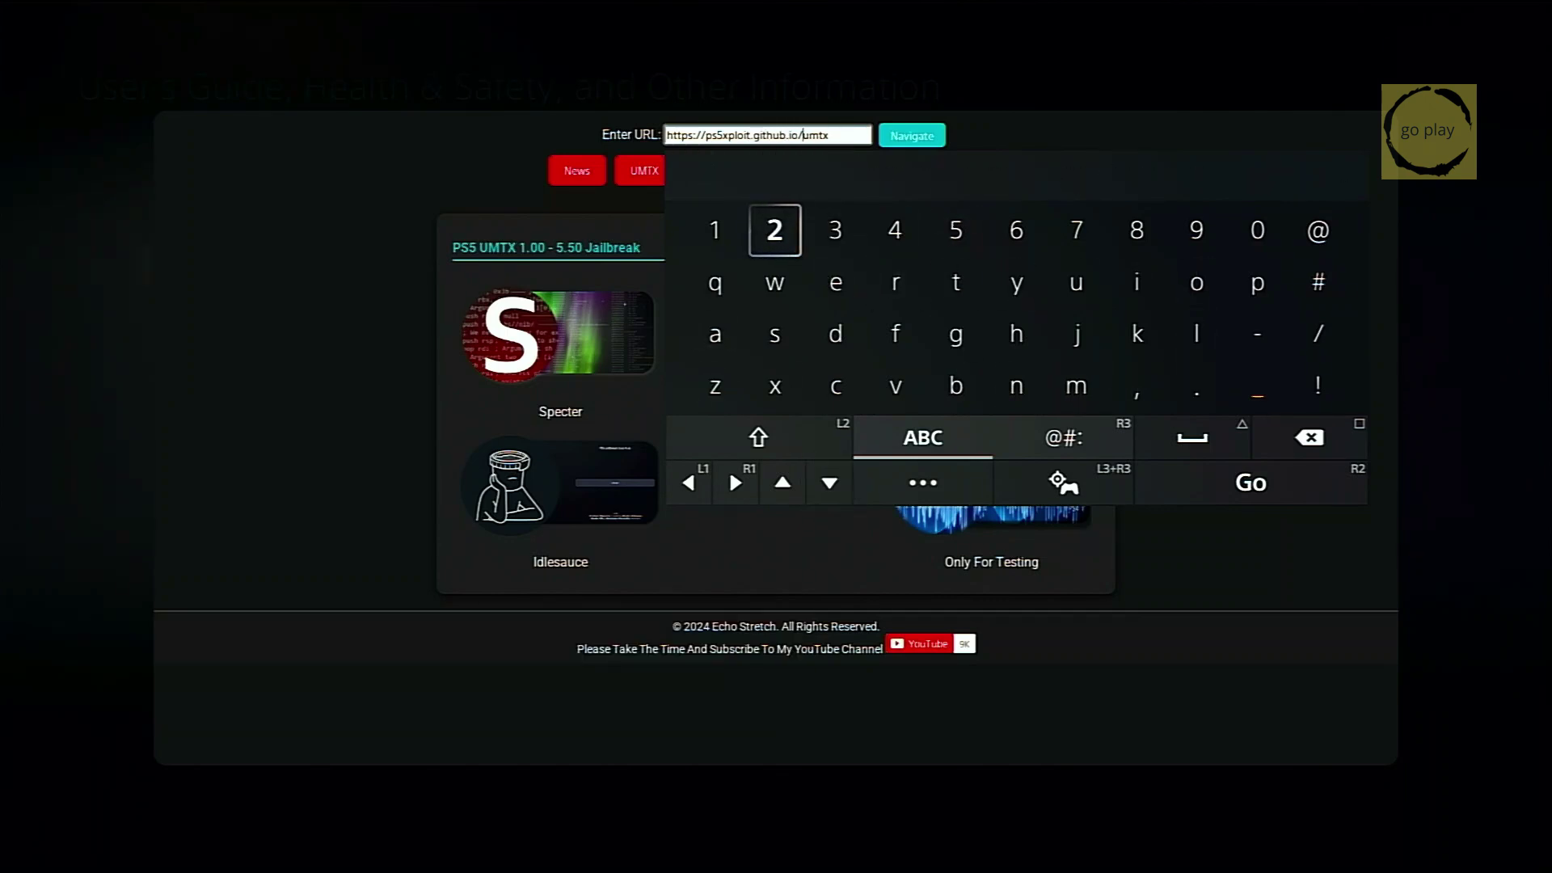
{"action": "key", "text": "Escape"}
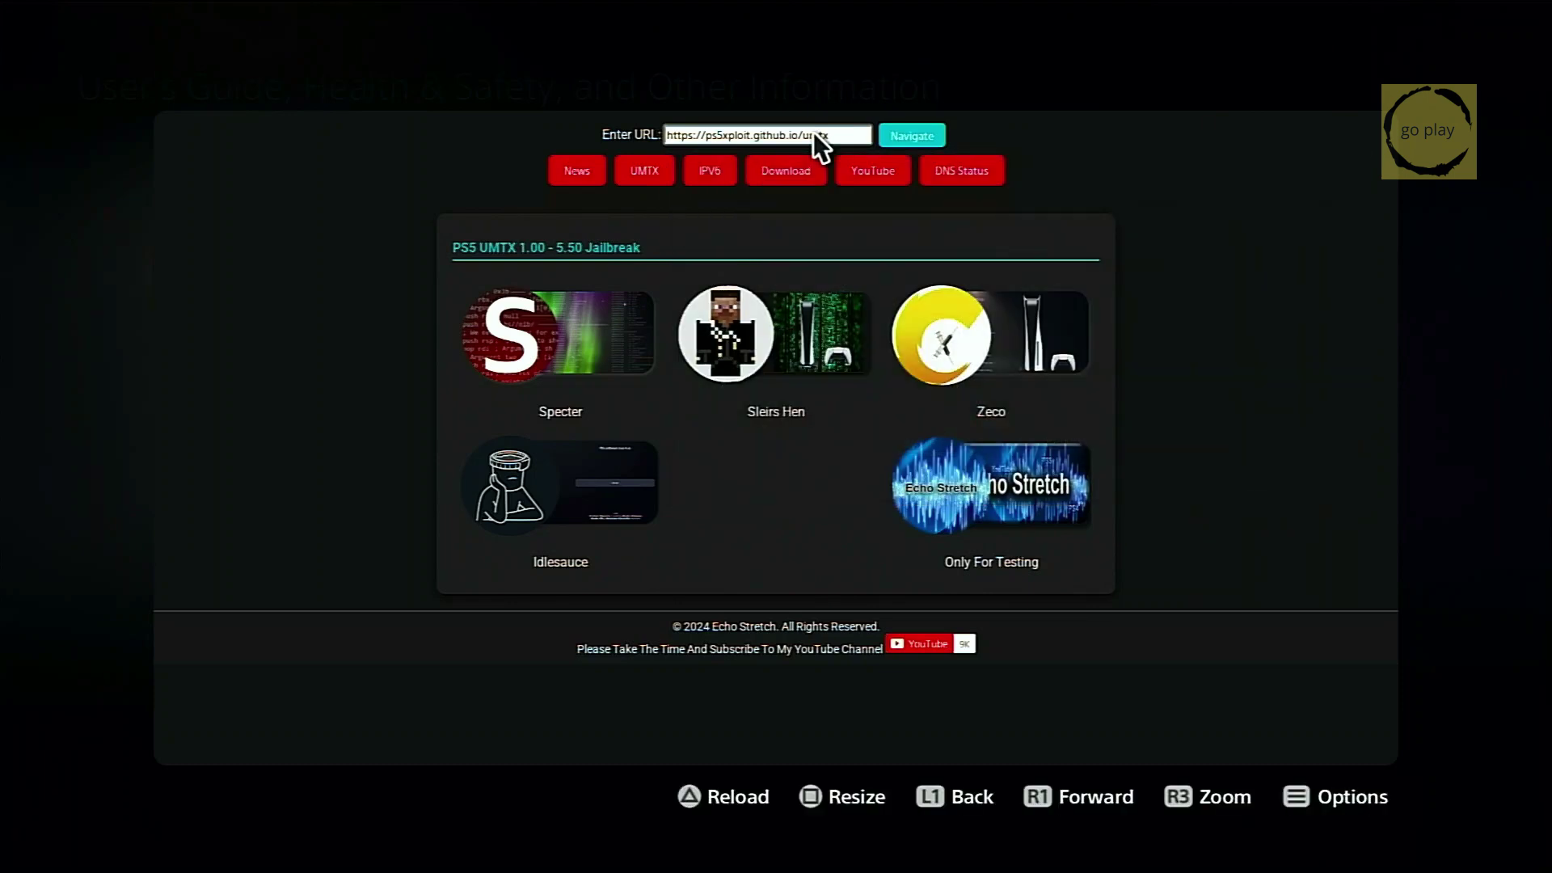
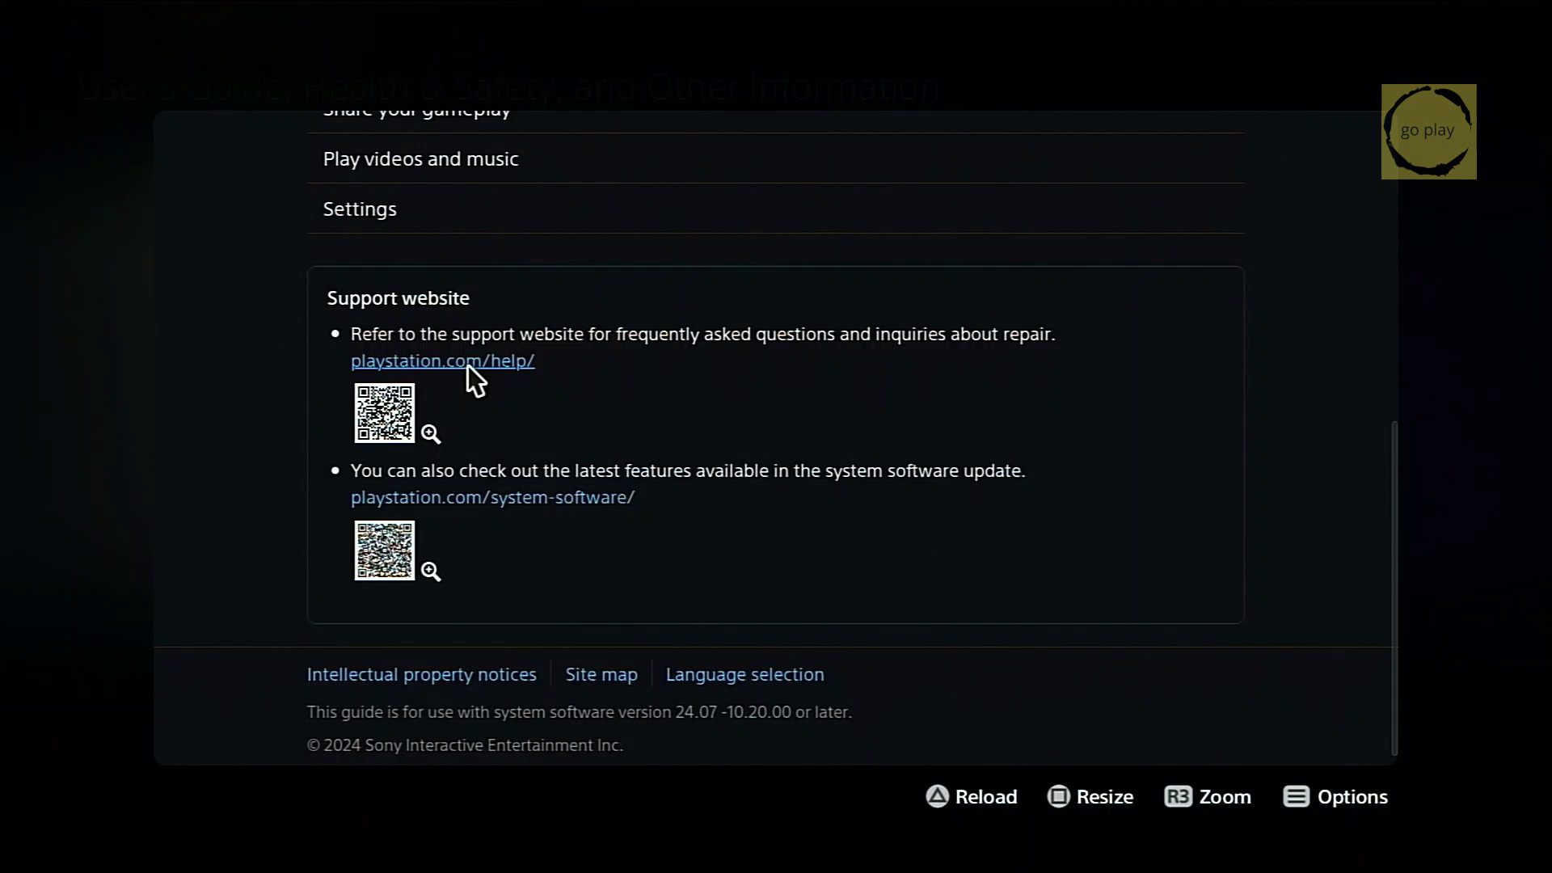
- Go from the playstation.com/help link to PlayStation Support's PS Store & Refunds category
{"action": "left_click", "coordinate": [474, 360]}
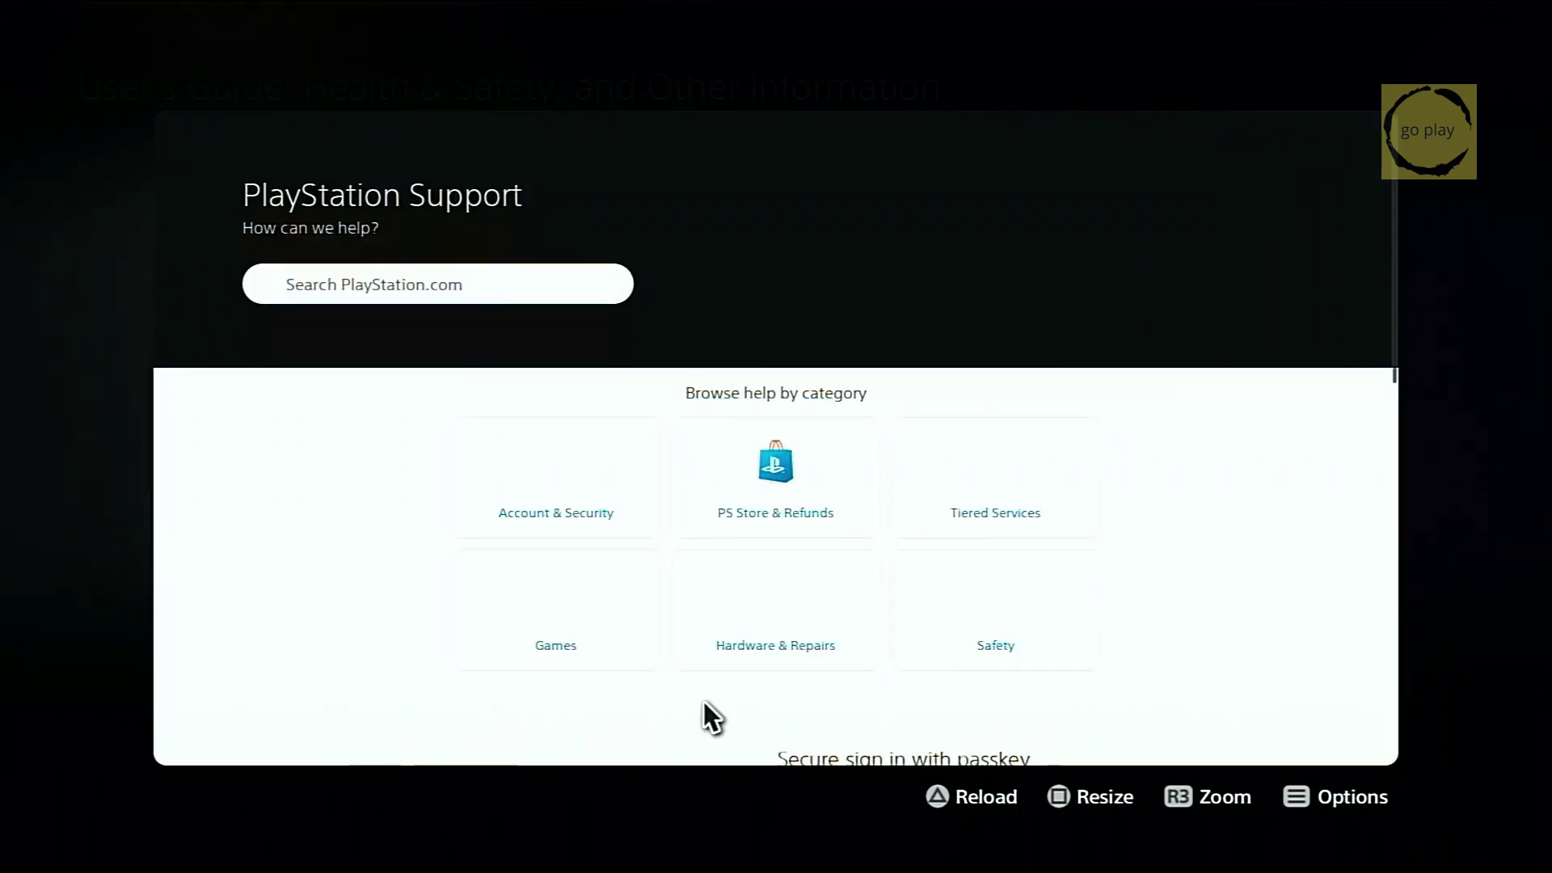
{"action": "left_click", "coordinate": [768, 519]}
{"action": "key", "text": "Return"}
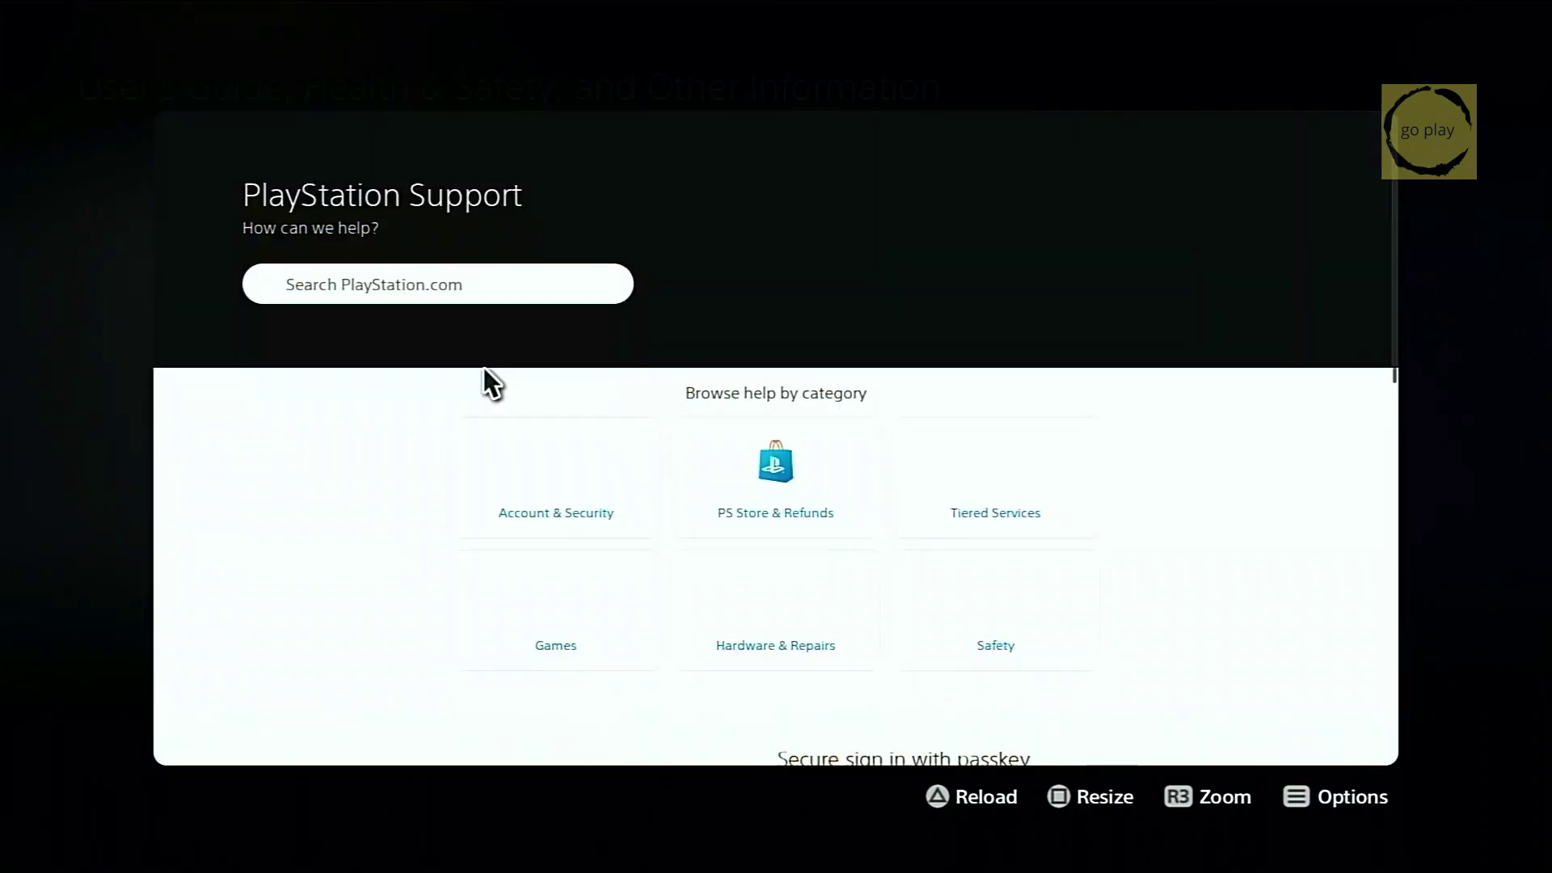
- Follow the Purchases & PS Store help topic through to the PlayStation Store page
{"action": "left_click", "coordinate": [752, 485]}
{"action": "left_click", "coordinate": [752, 485]}
{"action": "left_click", "coordinate": [638, 638]}
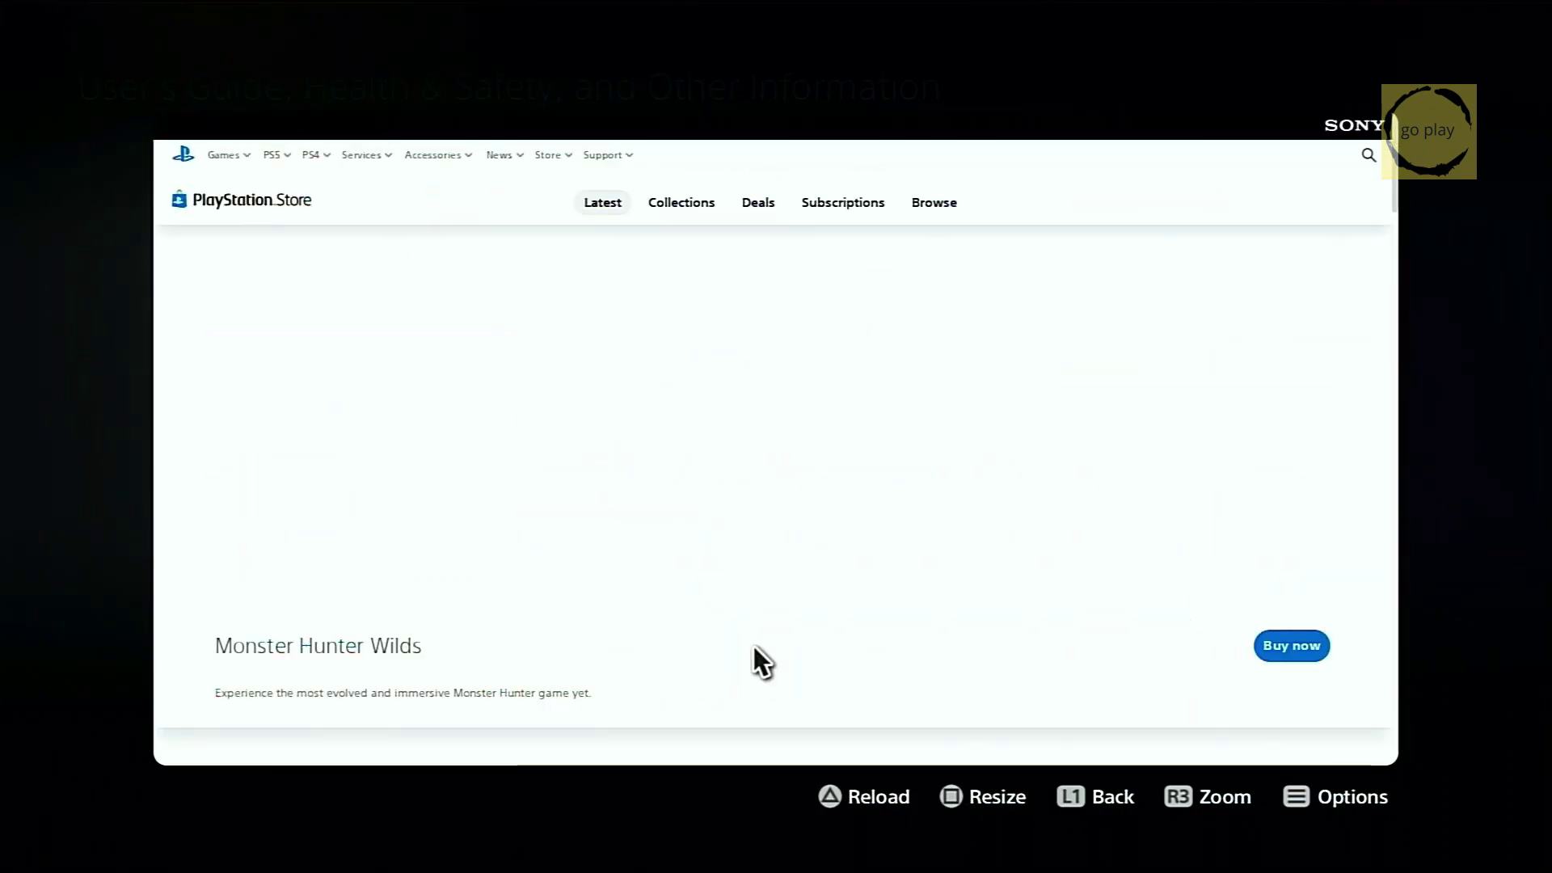
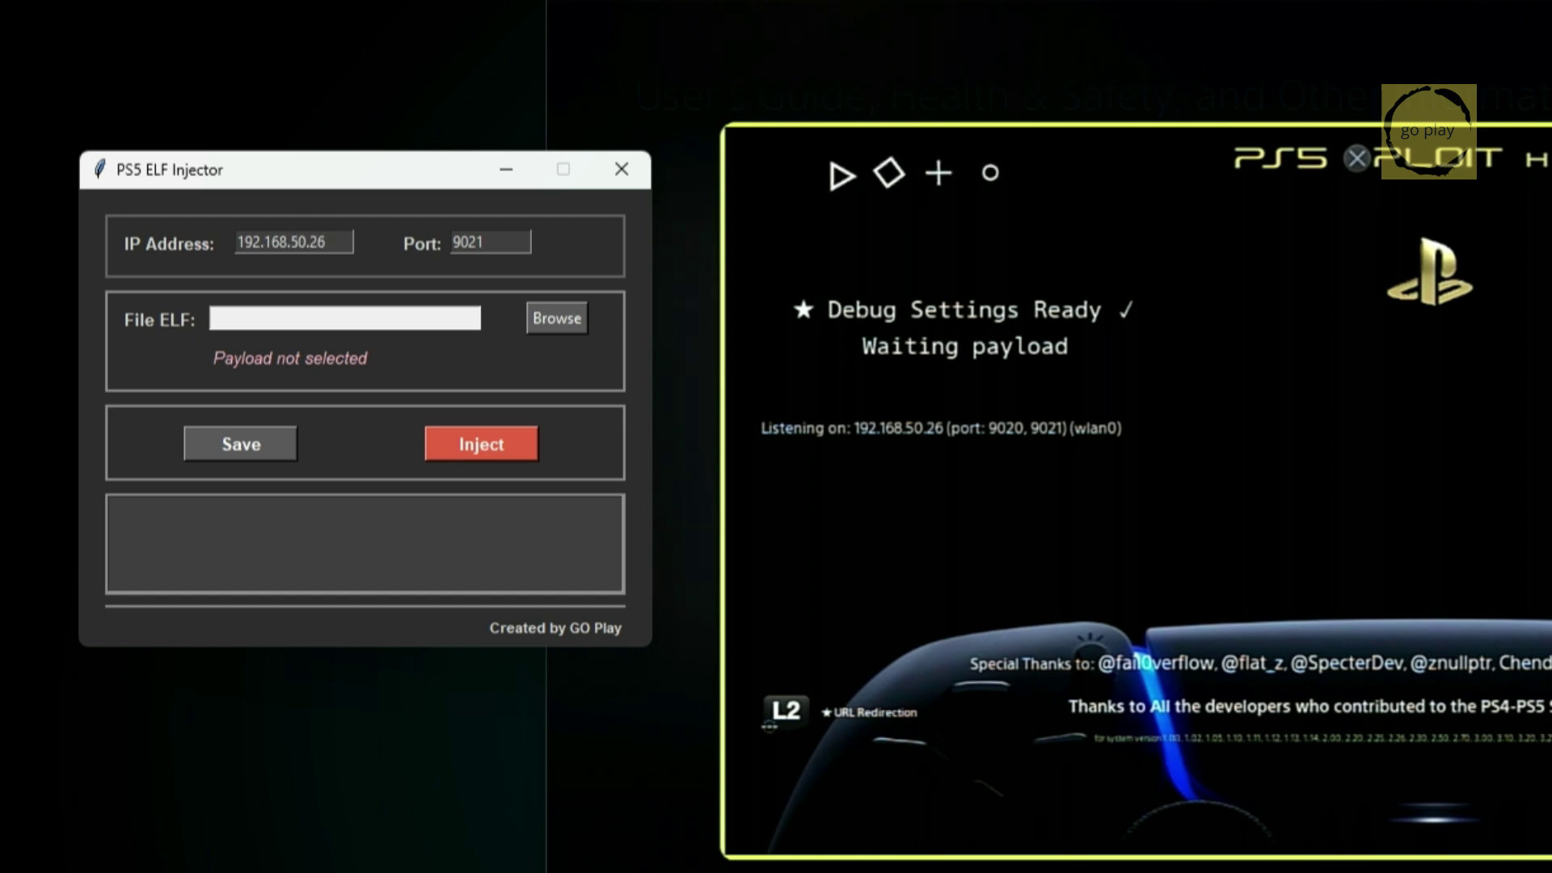
{"action": "left_click", "coordinate": [325, 242]}
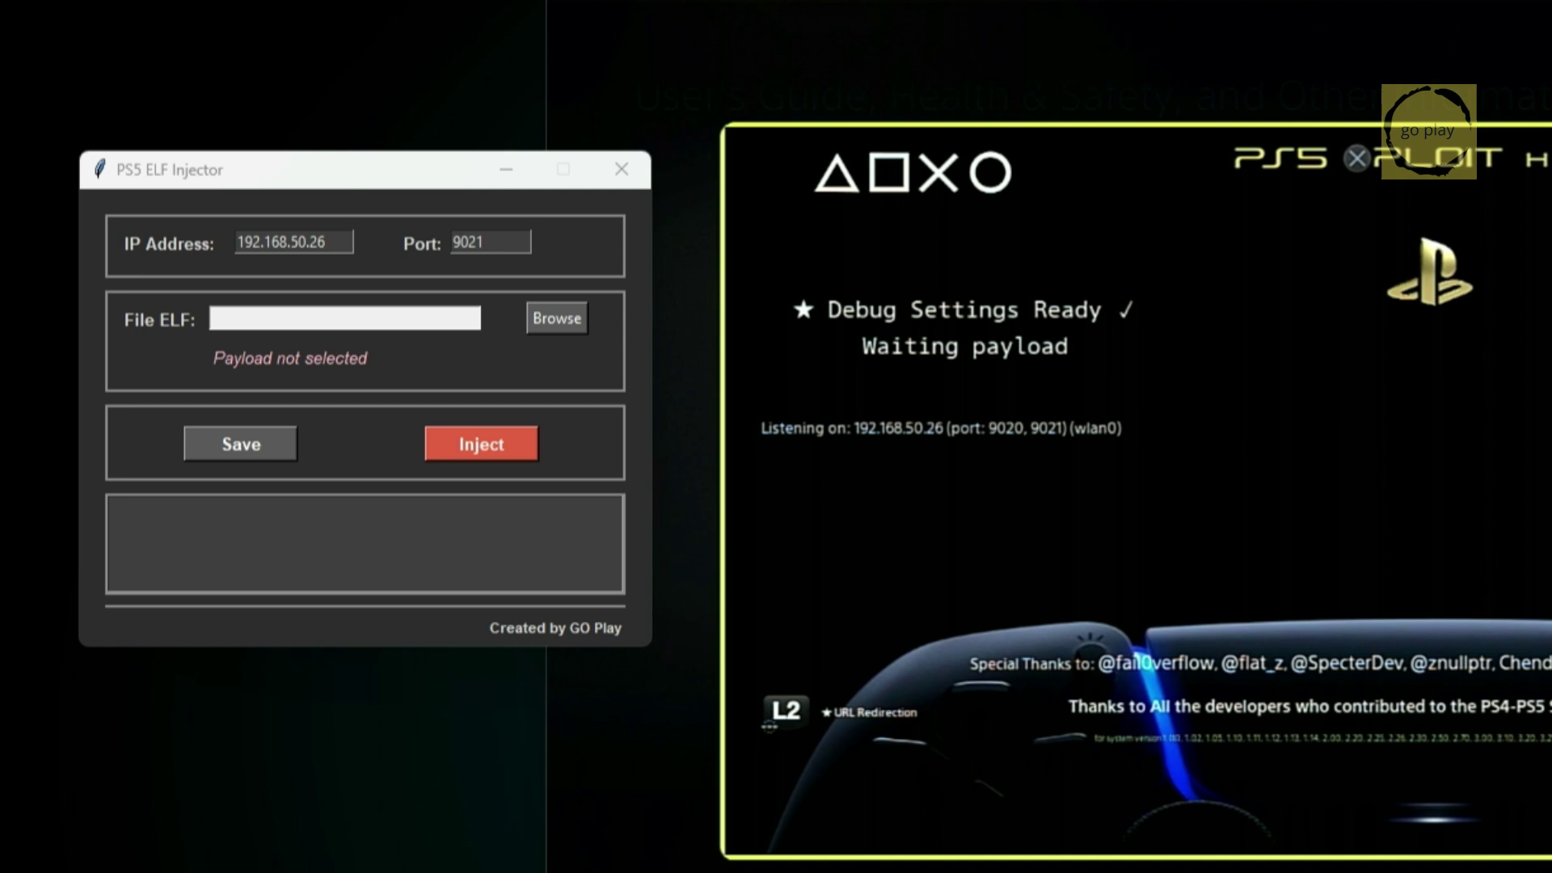
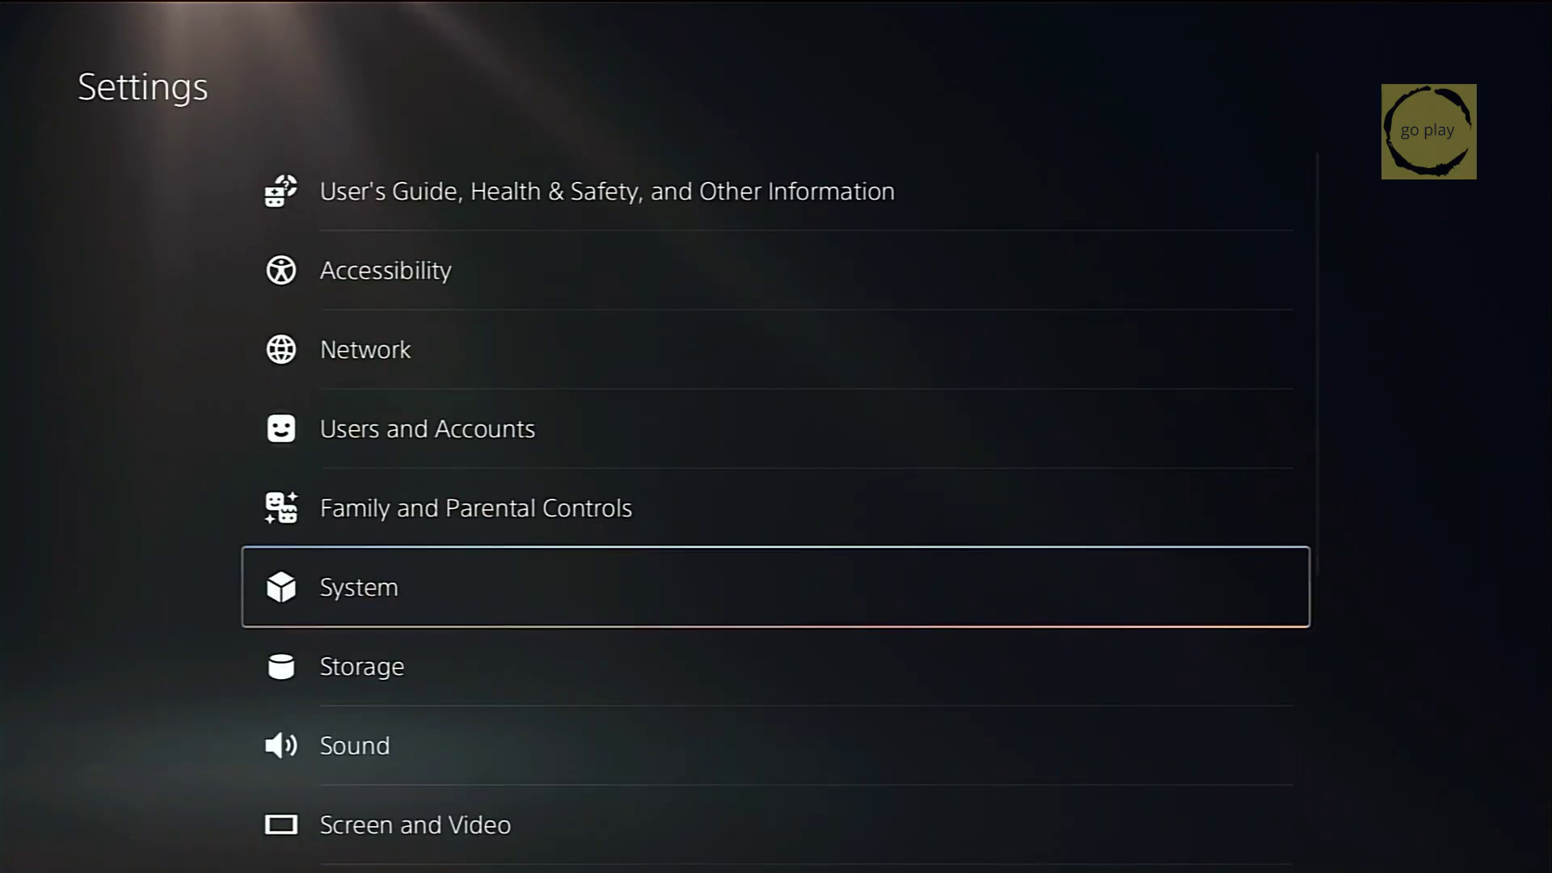
- Go through Debug Settings to the etaHEN Toolbox Package Installer list
{"action": "key", "text": "Return"}
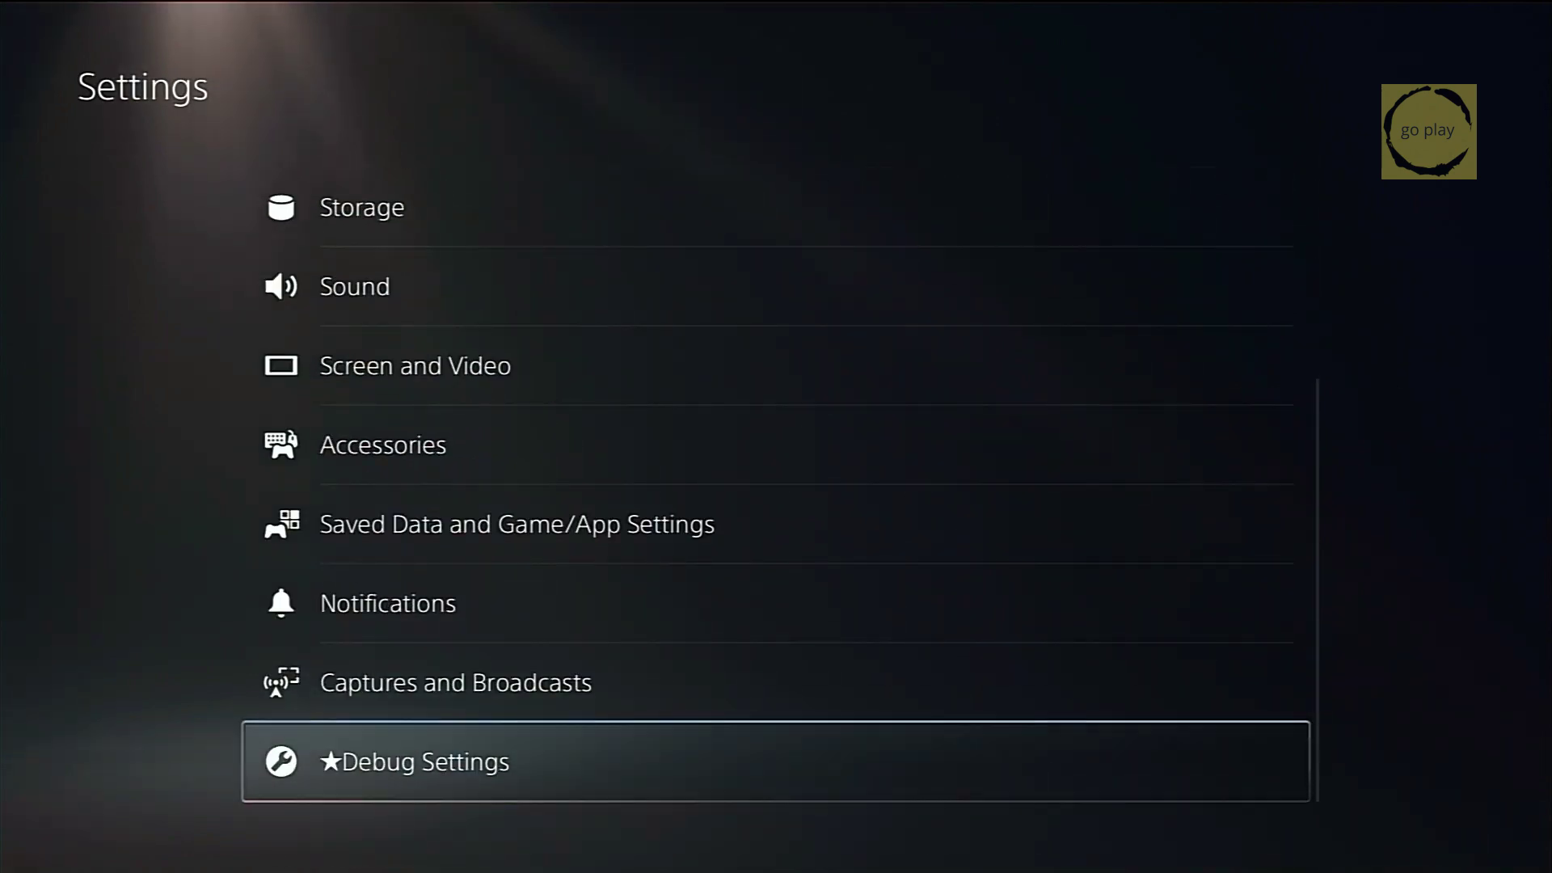
{"action": "key", "text": "Return"}
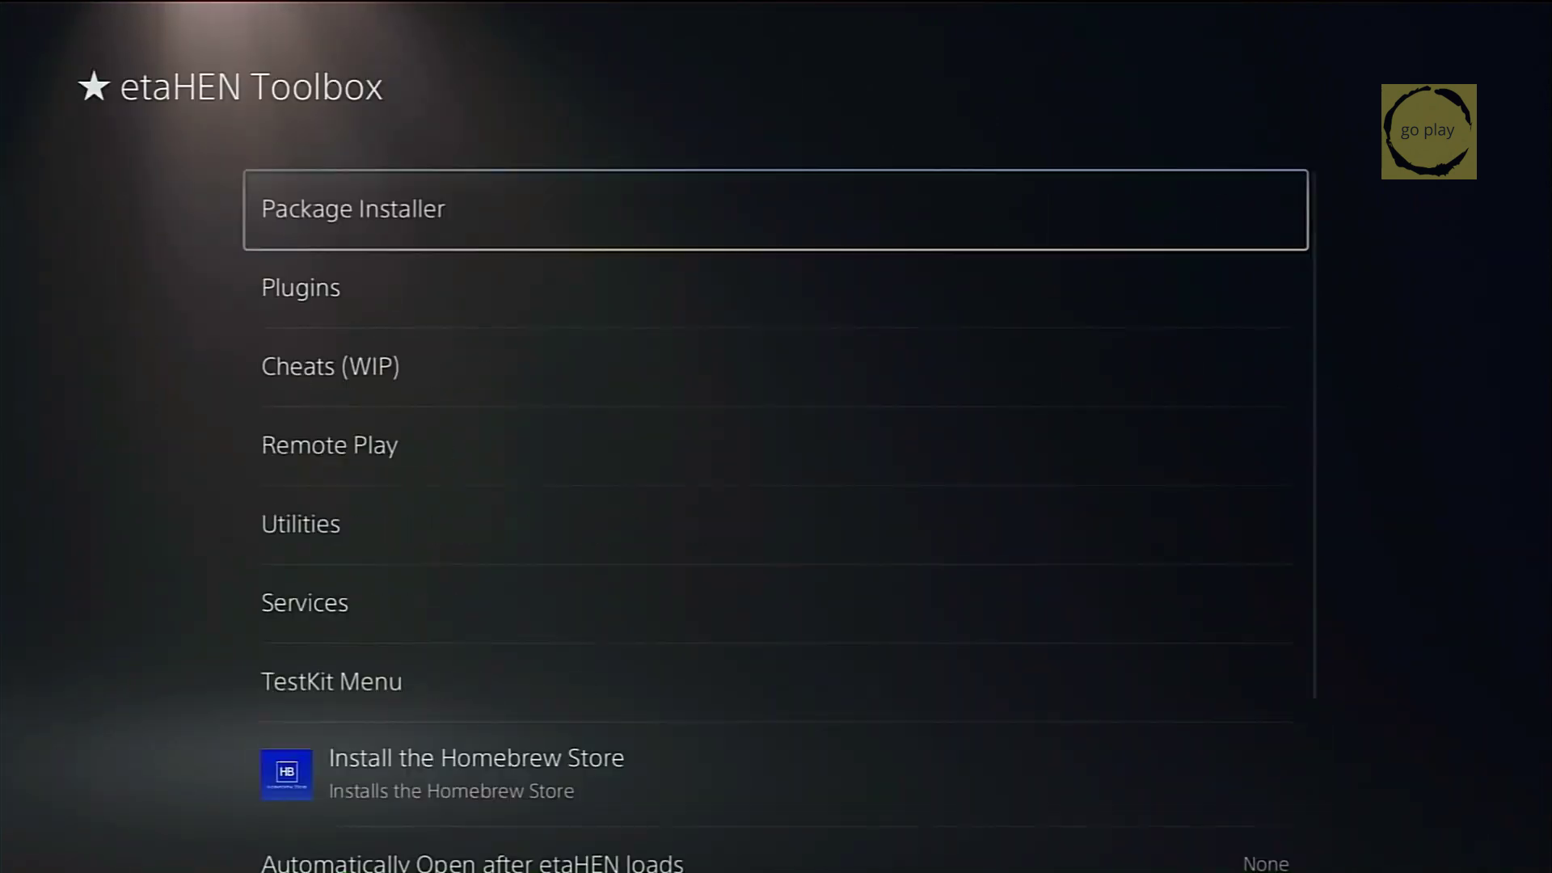
{"action": "key", "text": "Return"}
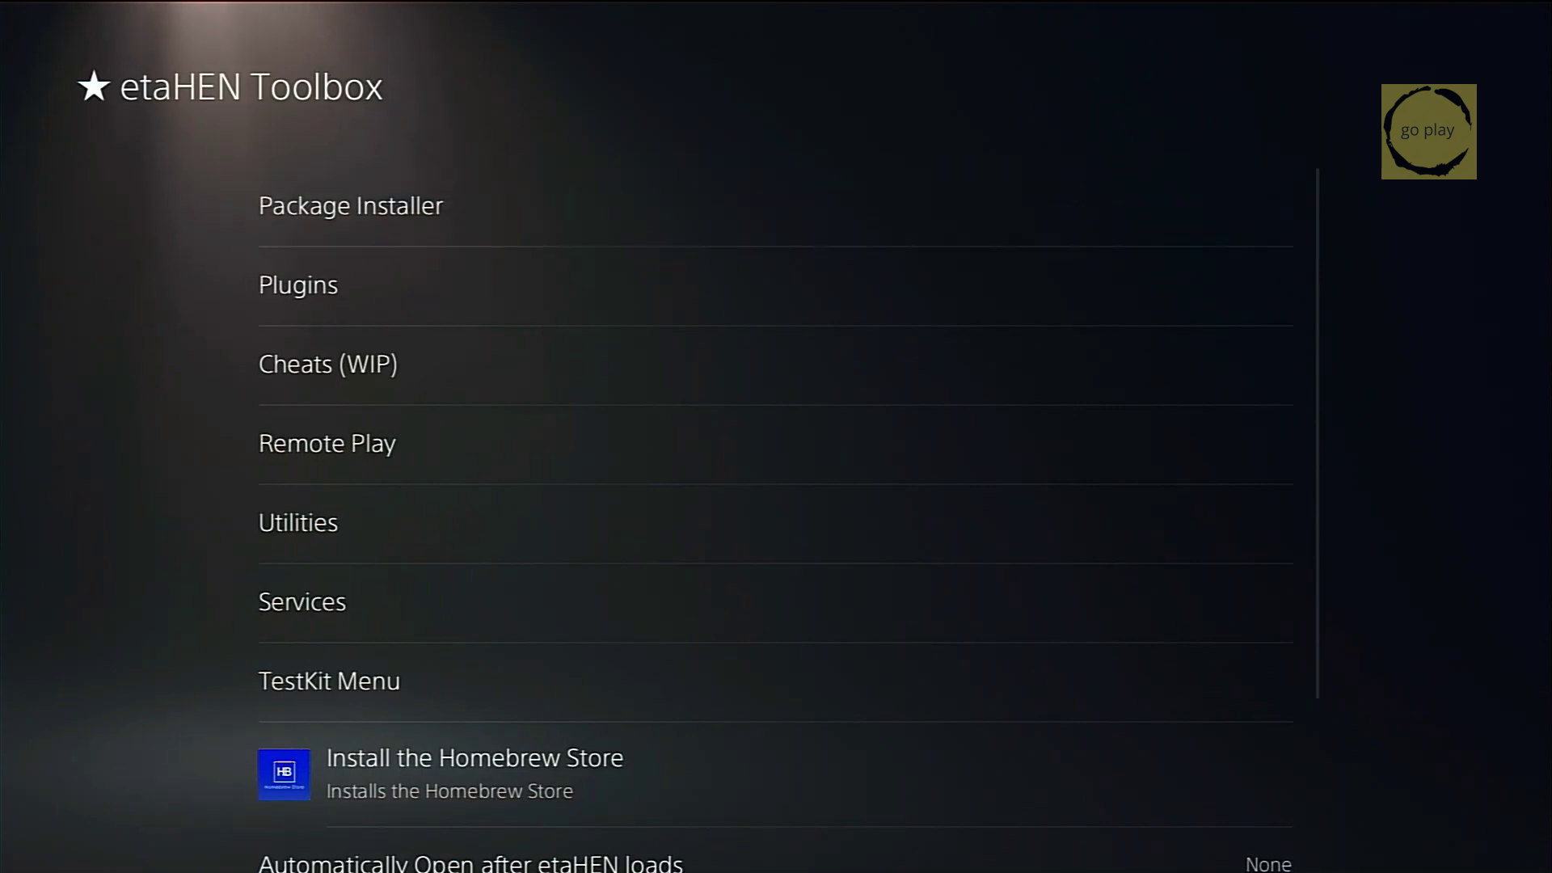
- Install InternetBrowser-PS5M.pkg, then add the IV0002-ITEM00001_00-STOREUPD00000000.pkg store update to downloads
{"action": "key", "text": "Down"}
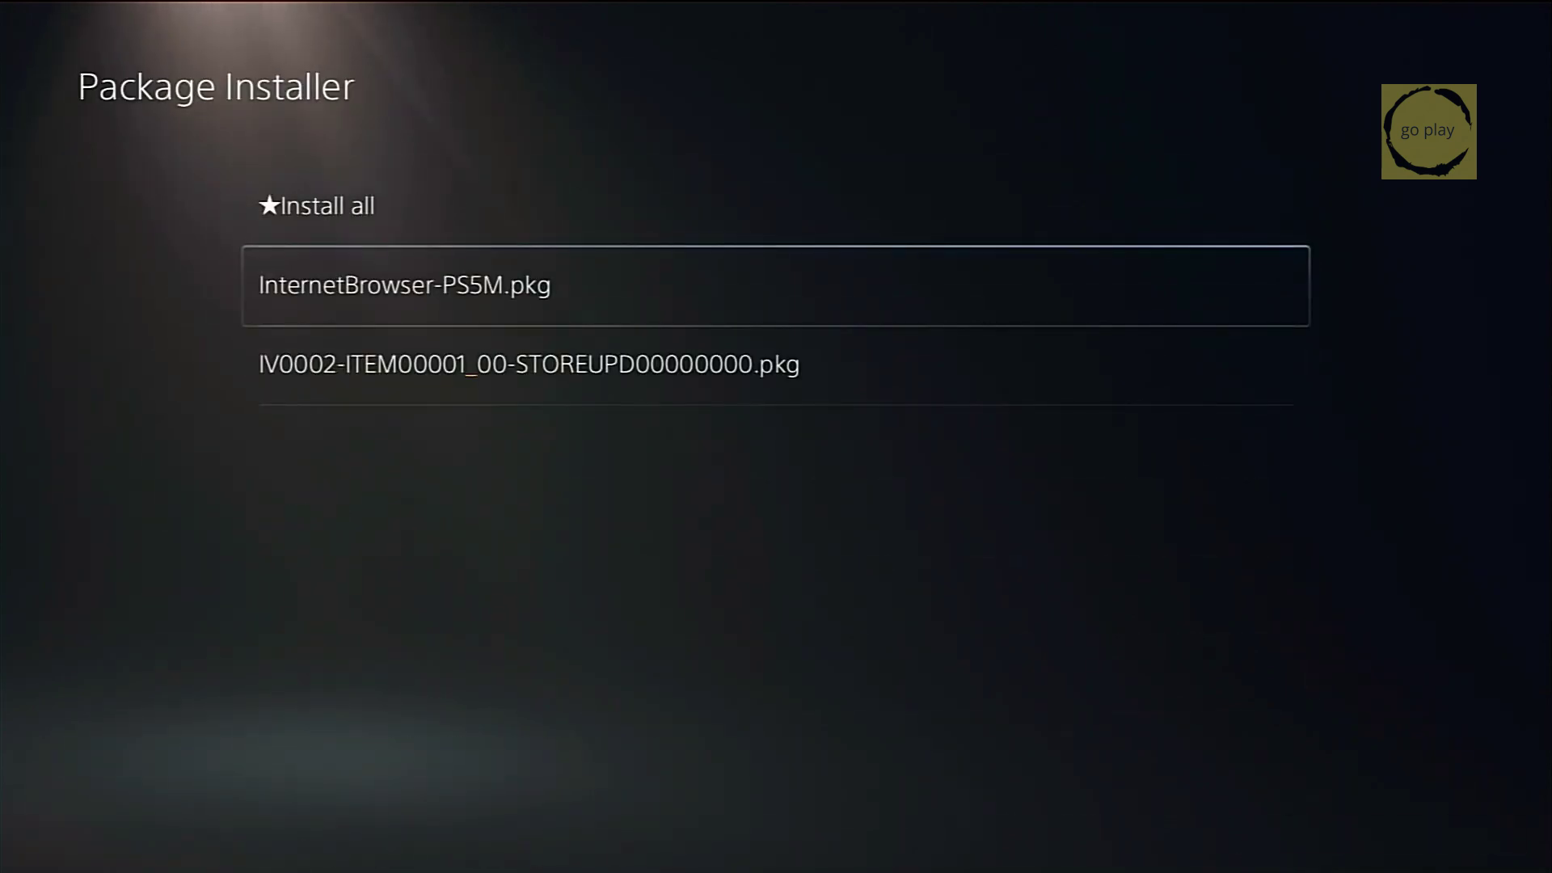
{"action": "key", "text": "Return"}
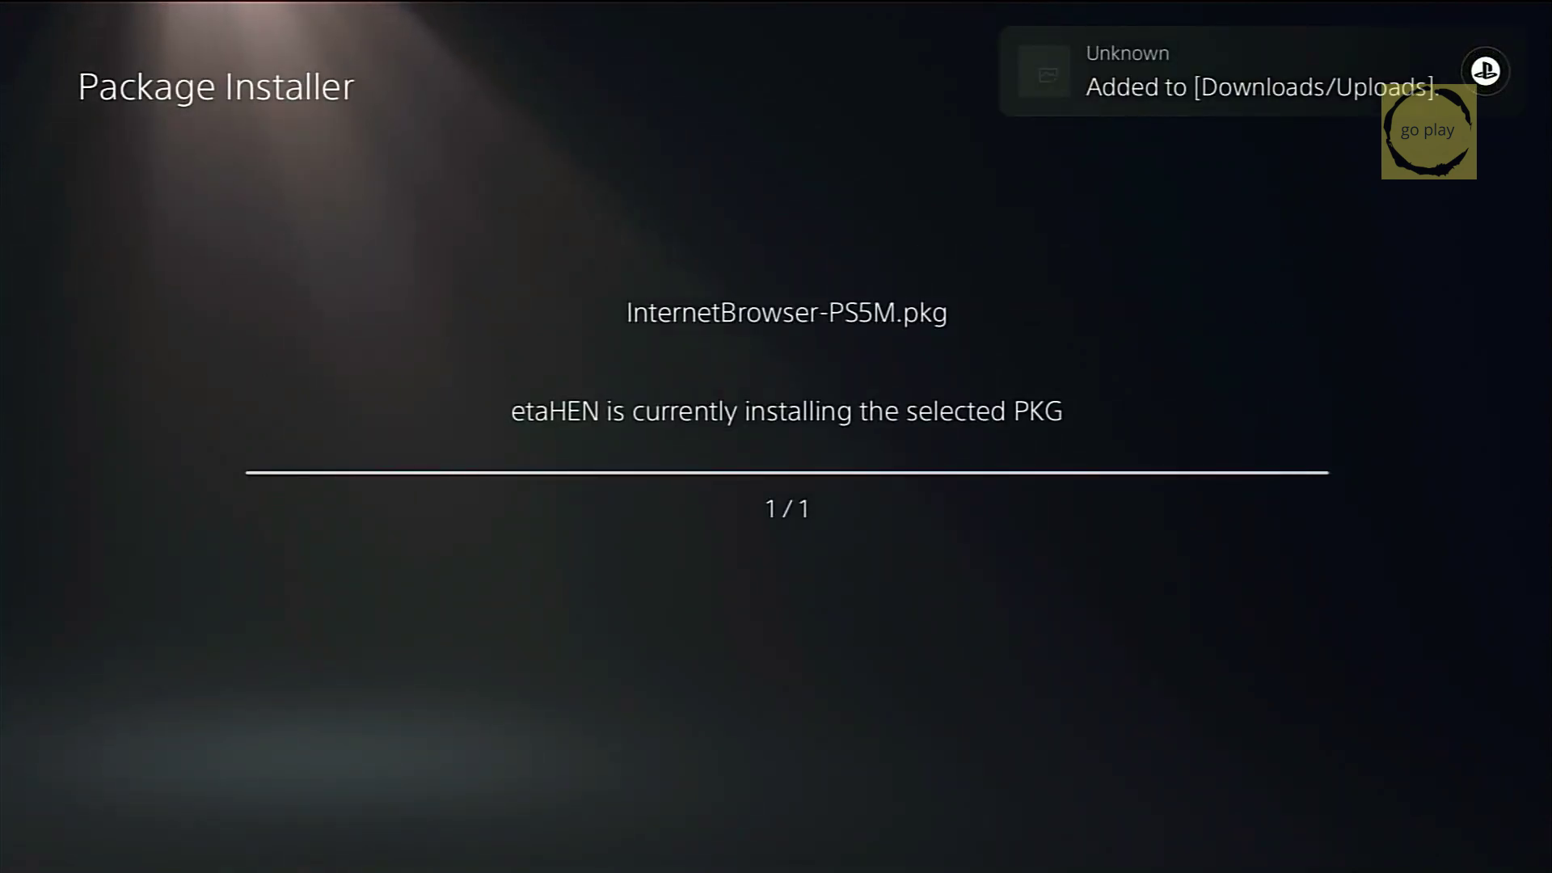
{"action": "key", "text": "Down"}
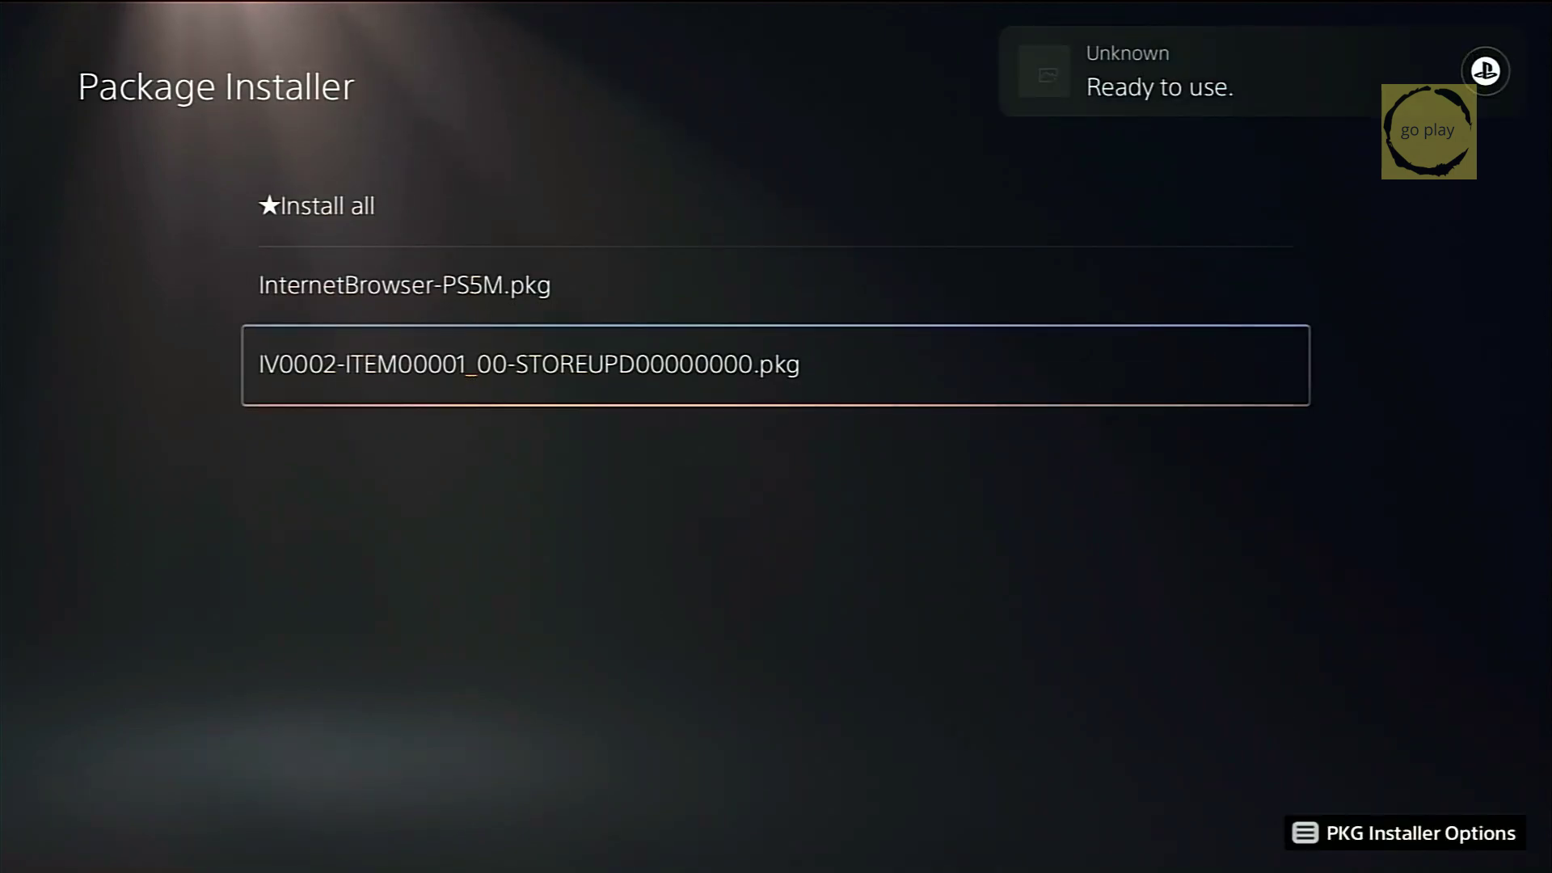
{"action": "key", "text": "Return"}
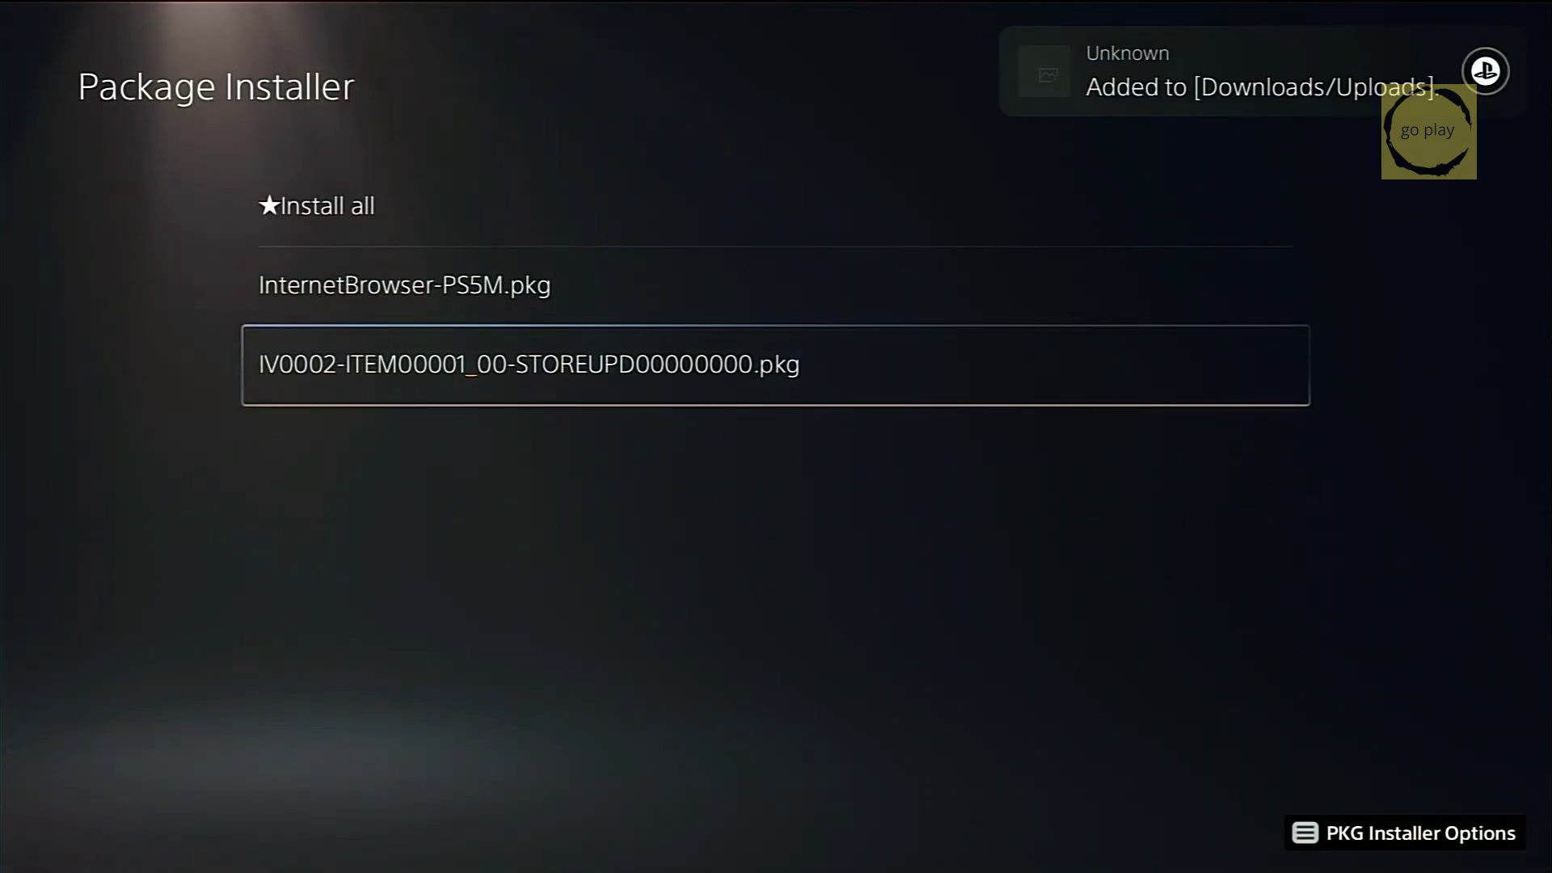
- Return home and launch the new ★Internet Browser from the Media section
{"action": "key", "text": "Escape"}
{"action": "key", "text": "Escape"}
{"action": "key", "text": "Escape"}
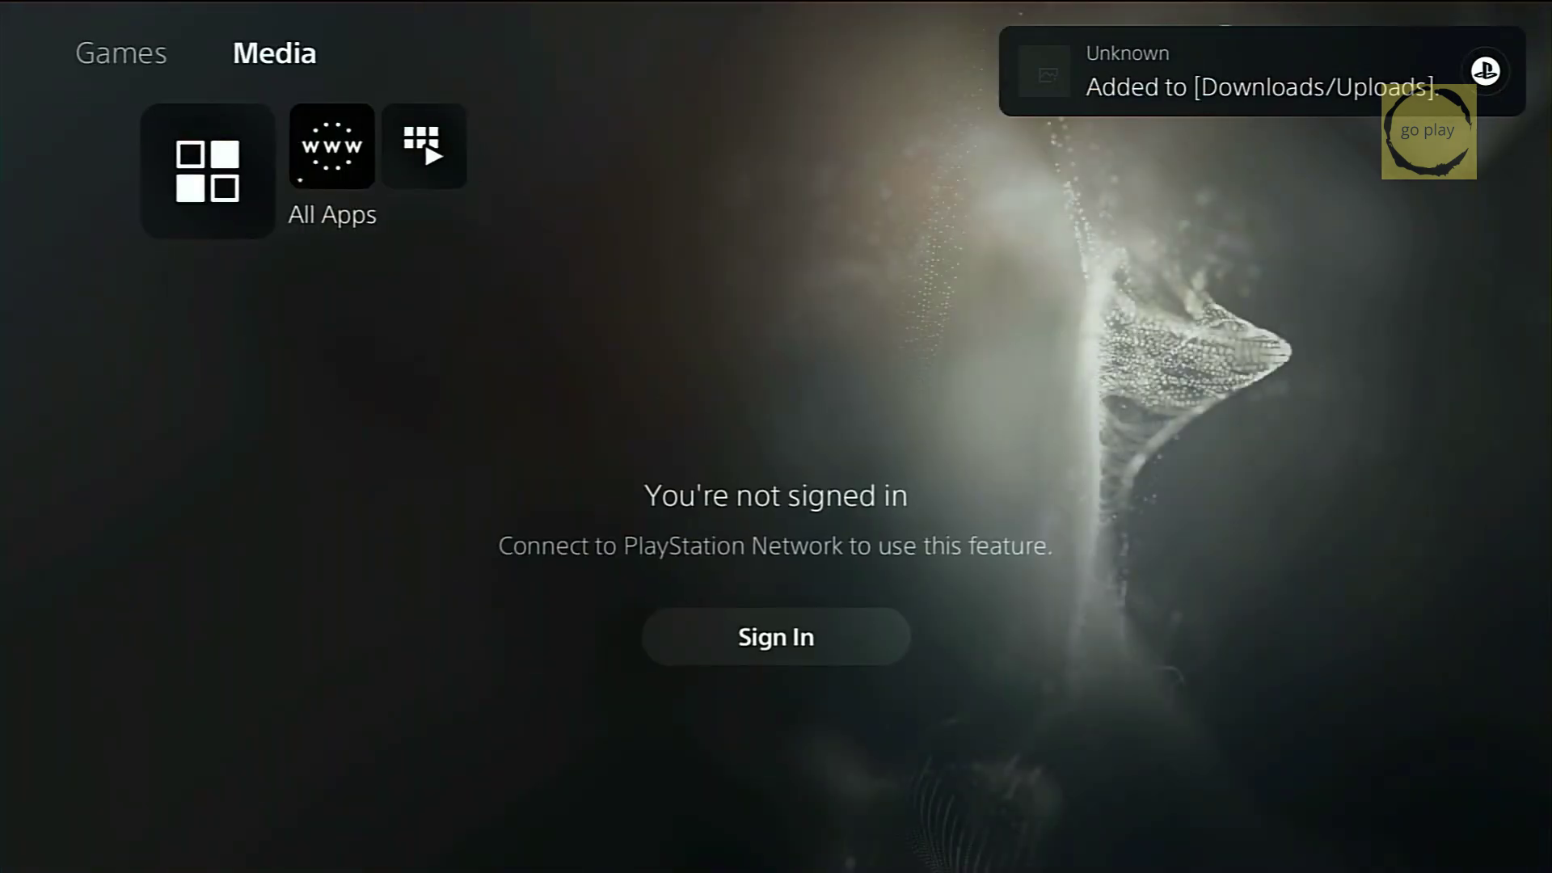
{"action": "key", "text": "Up"}
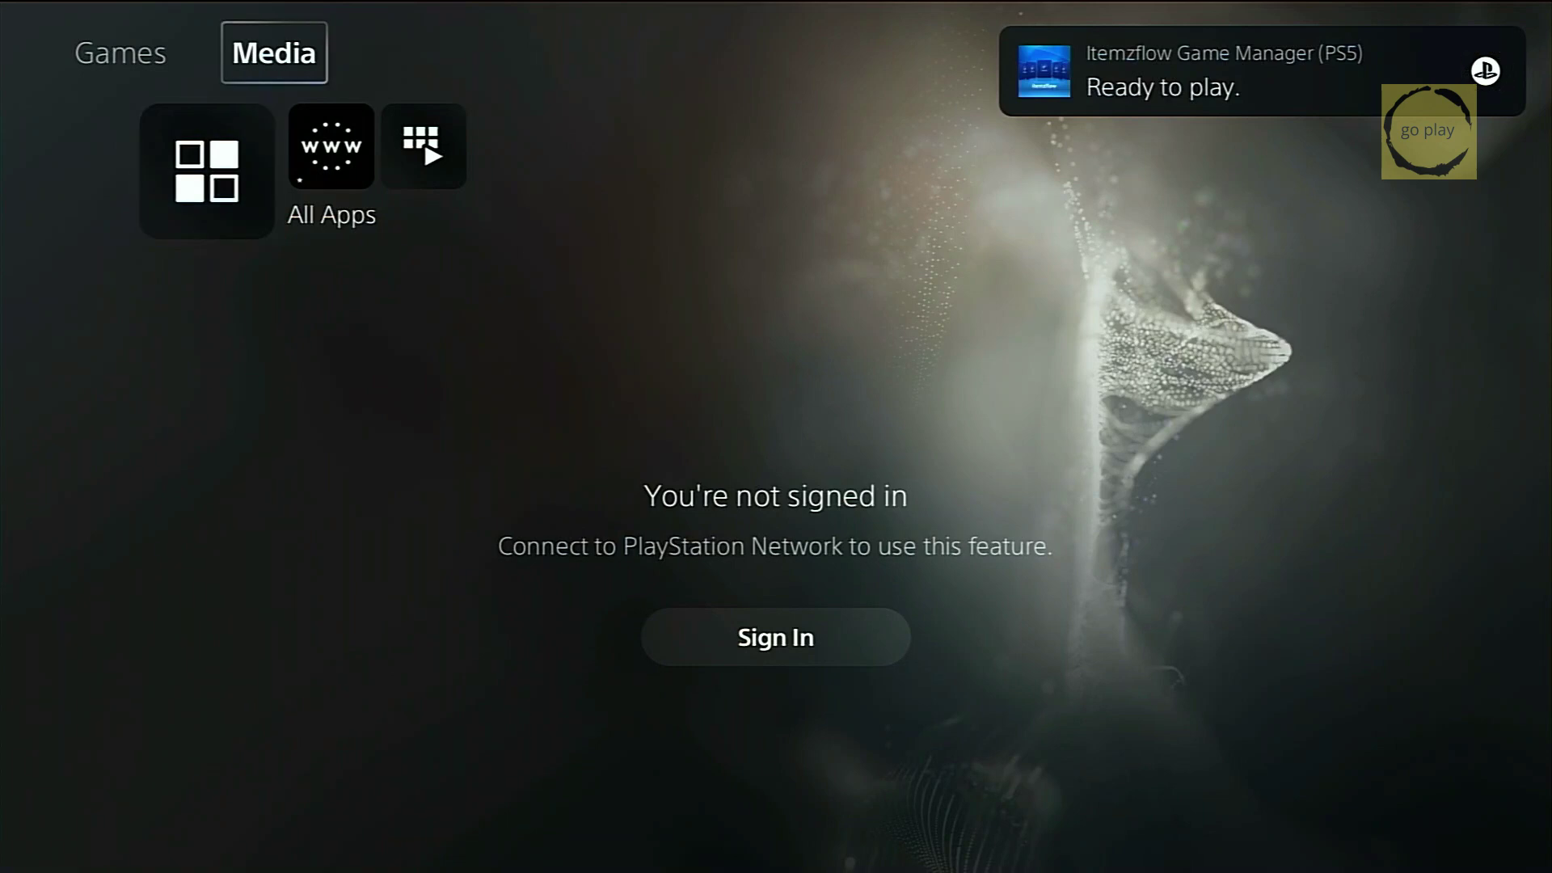
{"action": "key", "text": "Down"}
{"action": "key", "text": "Right"}
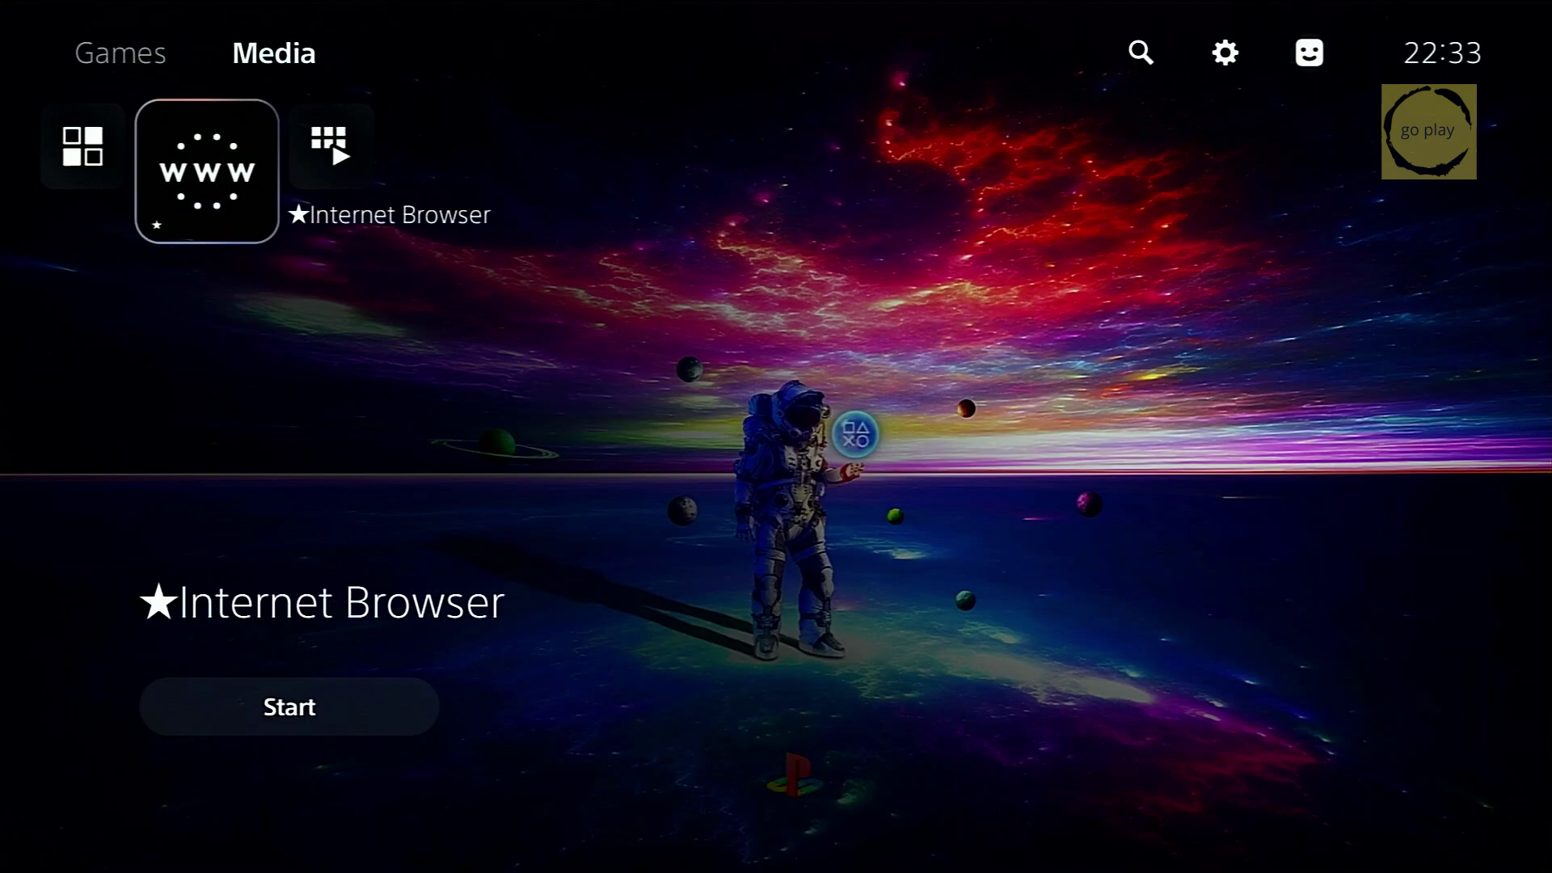
{"action": "key", "text": "Return"}
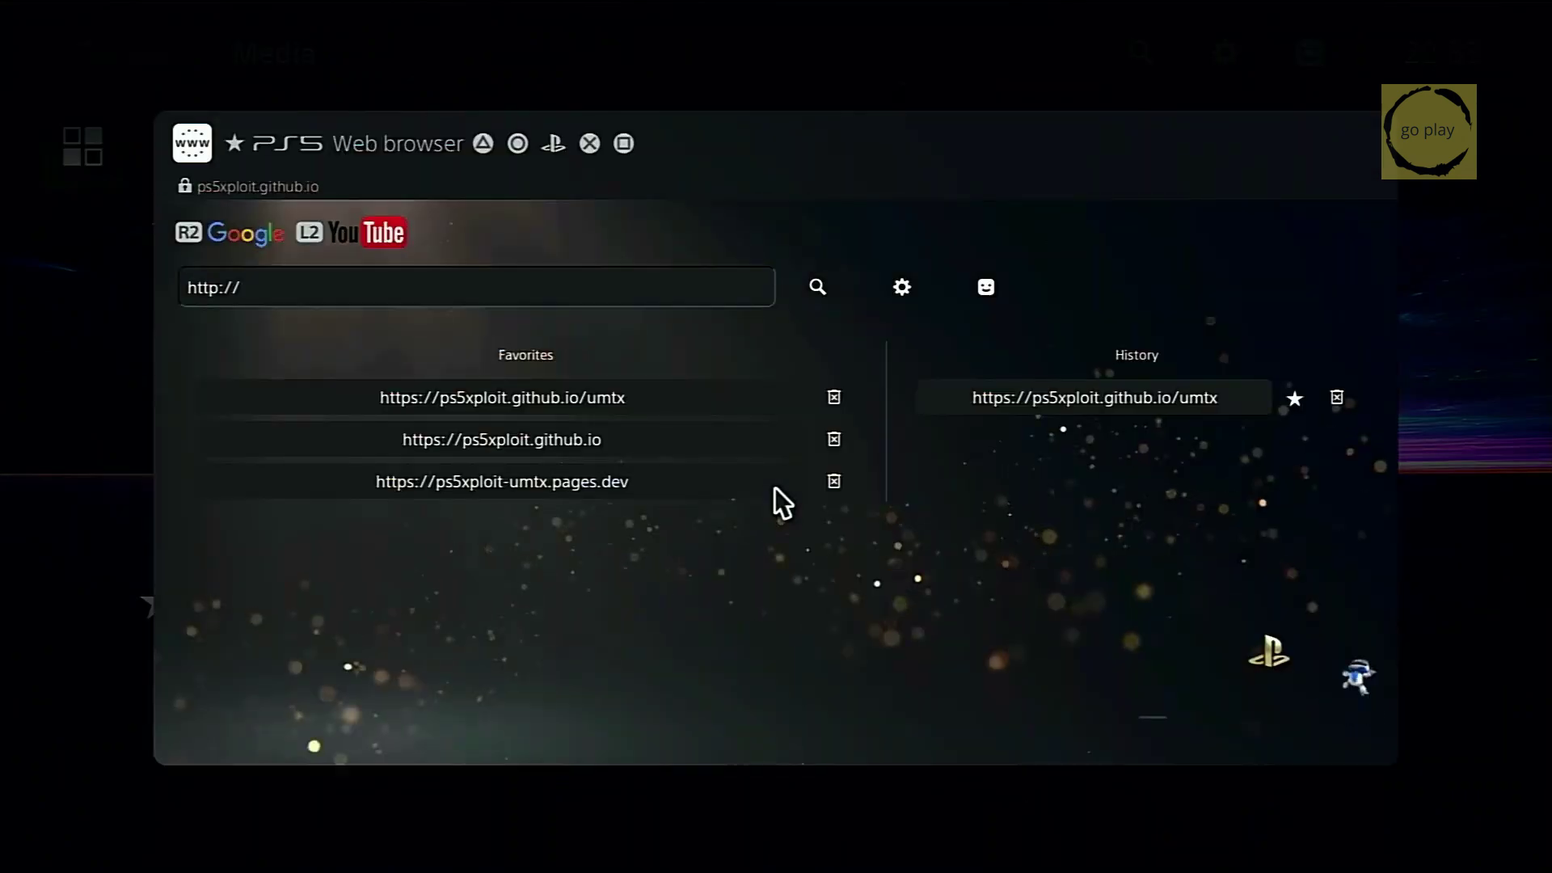
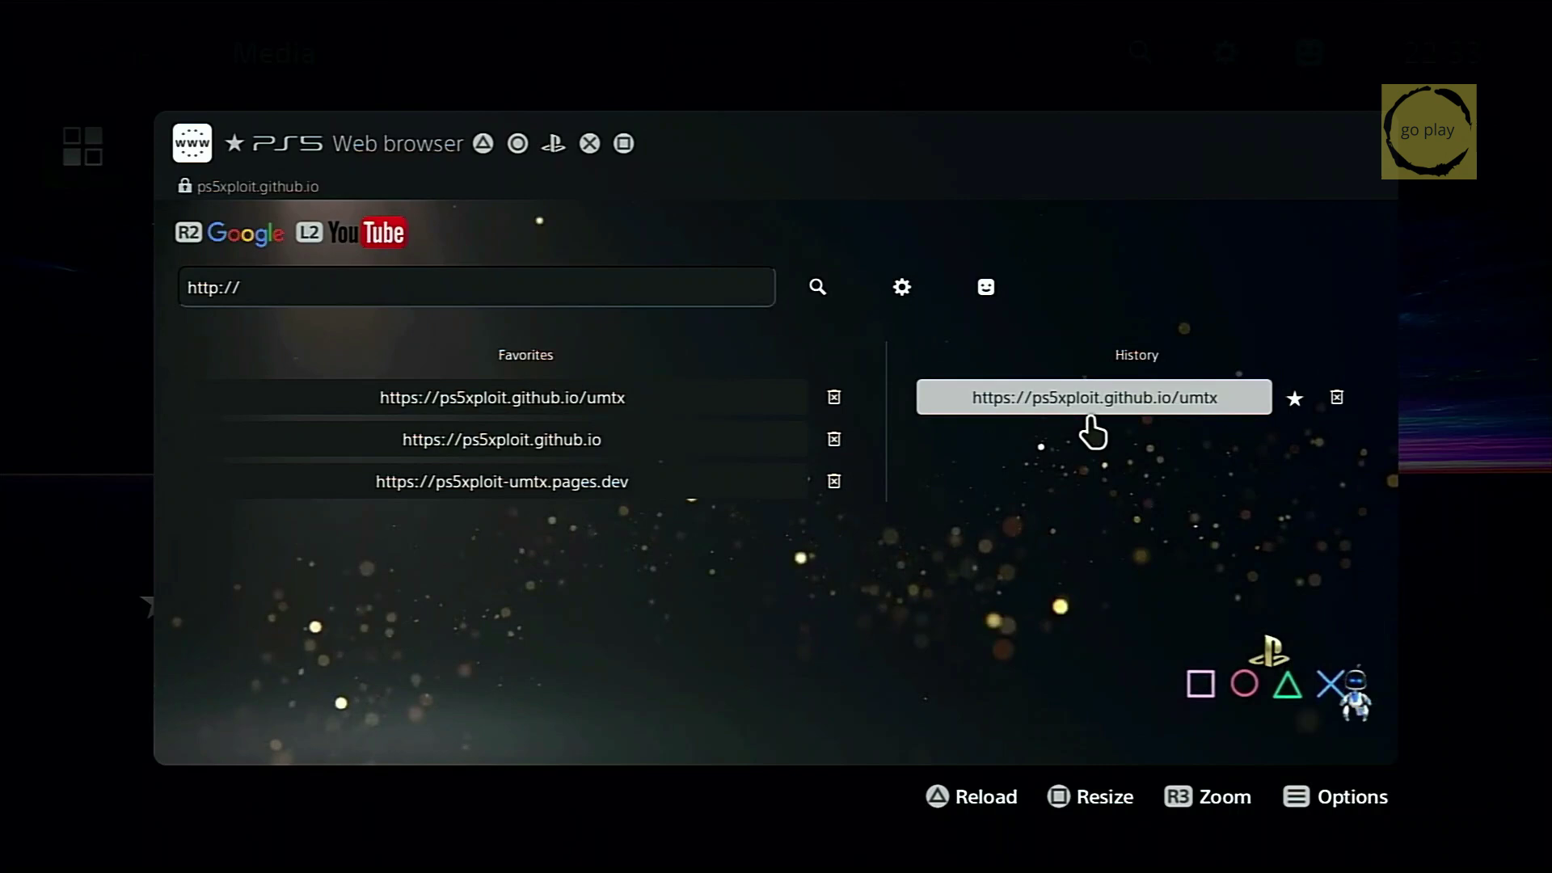
- Dismiss the URL entry keyboard and exit the PS5 Web browser to the Media home row
{"action": "left_click", "coordinate": [698, 302]}
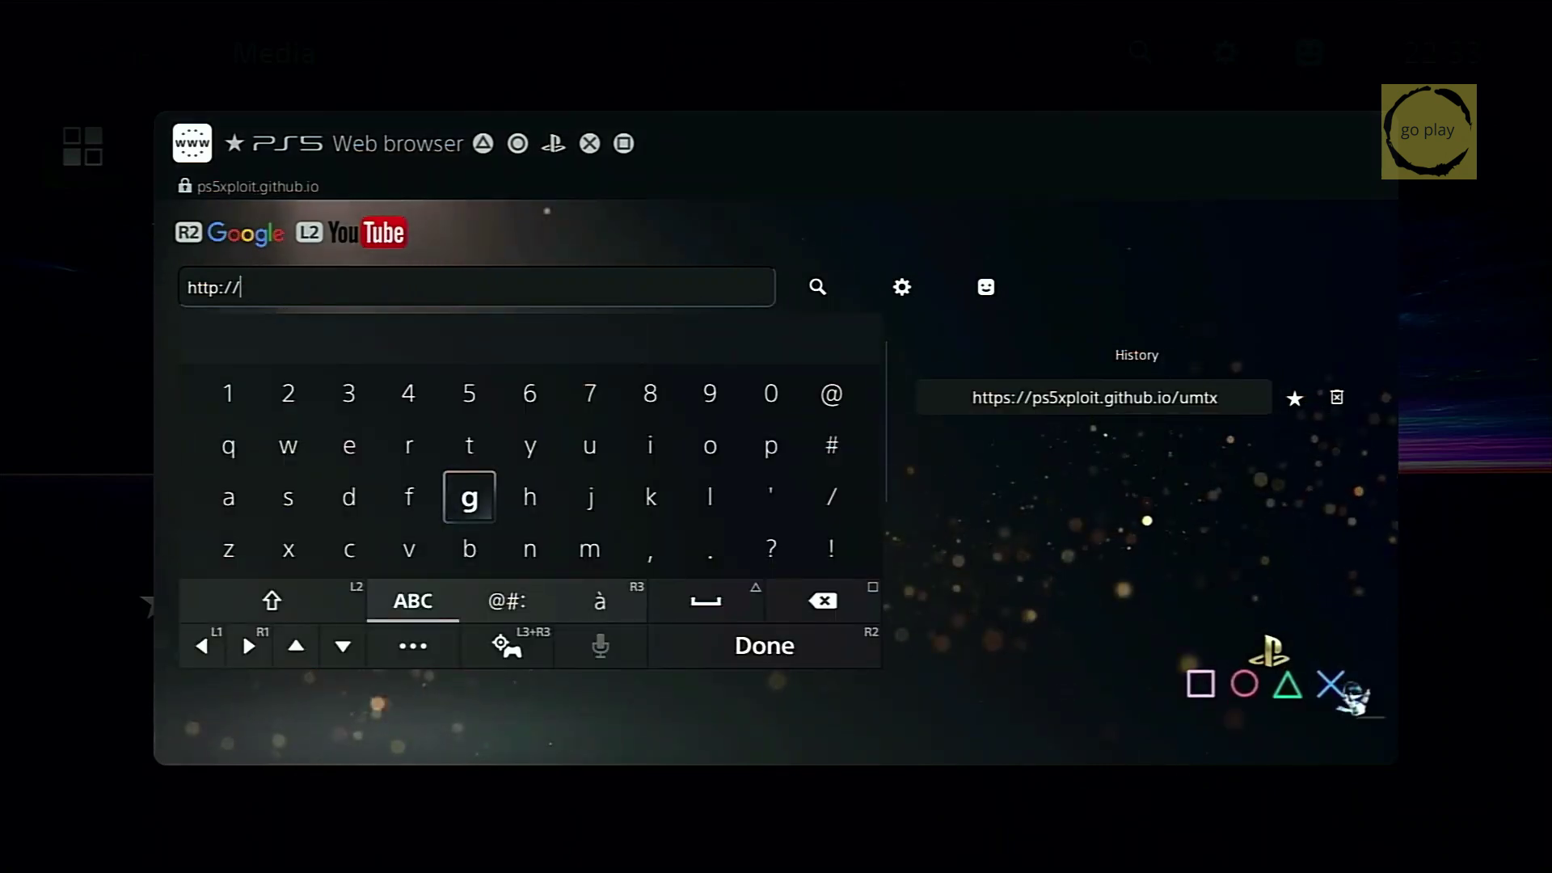
{"action": "key", "text": "Escape"}
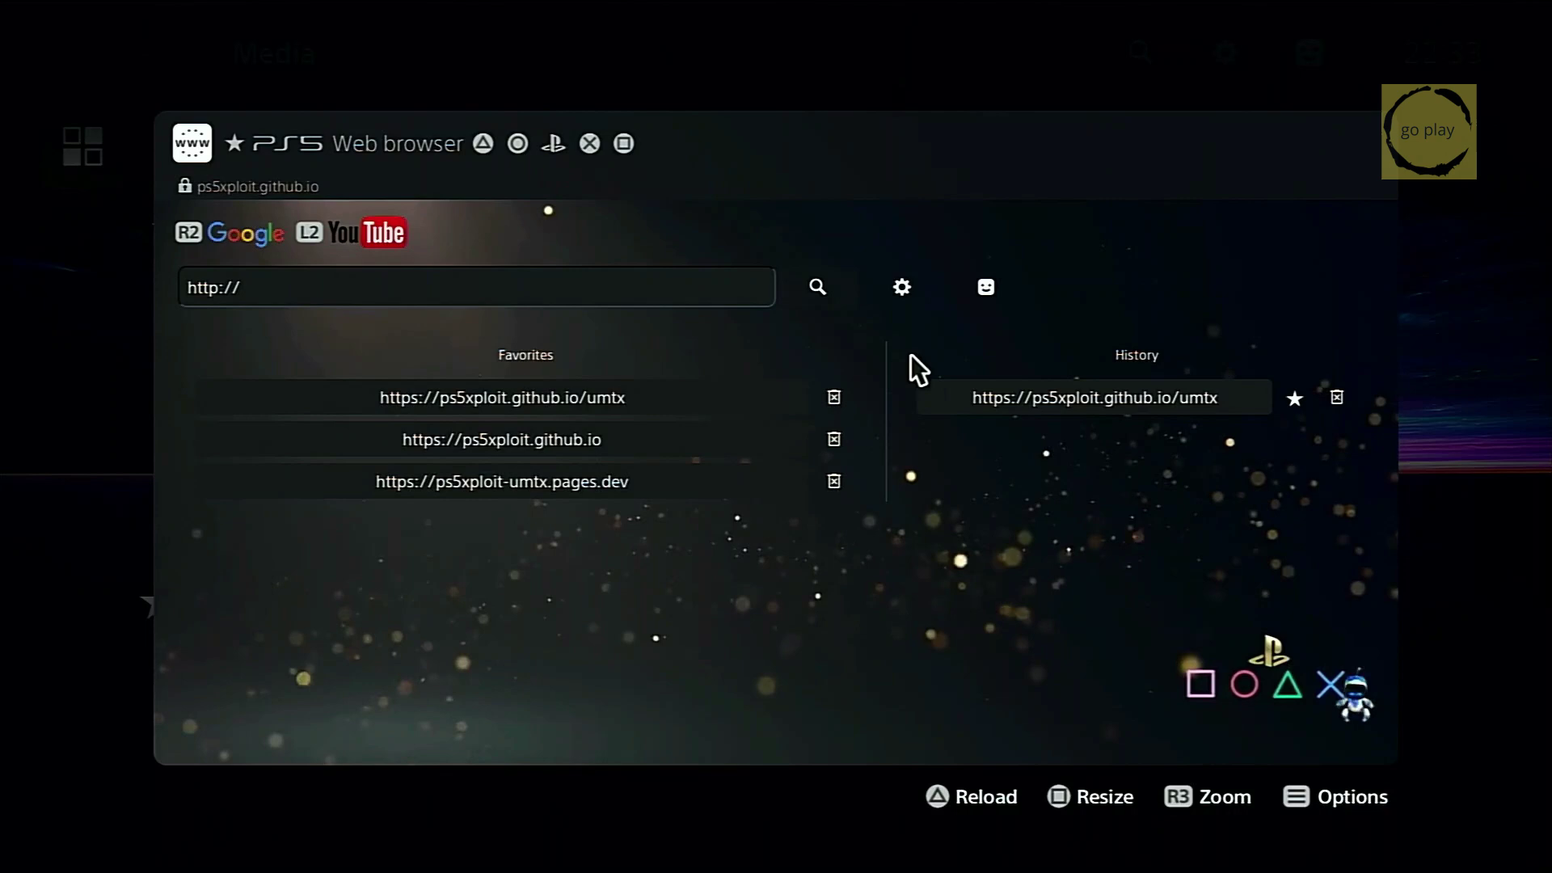
{"action": "key", "text": "Escape"}
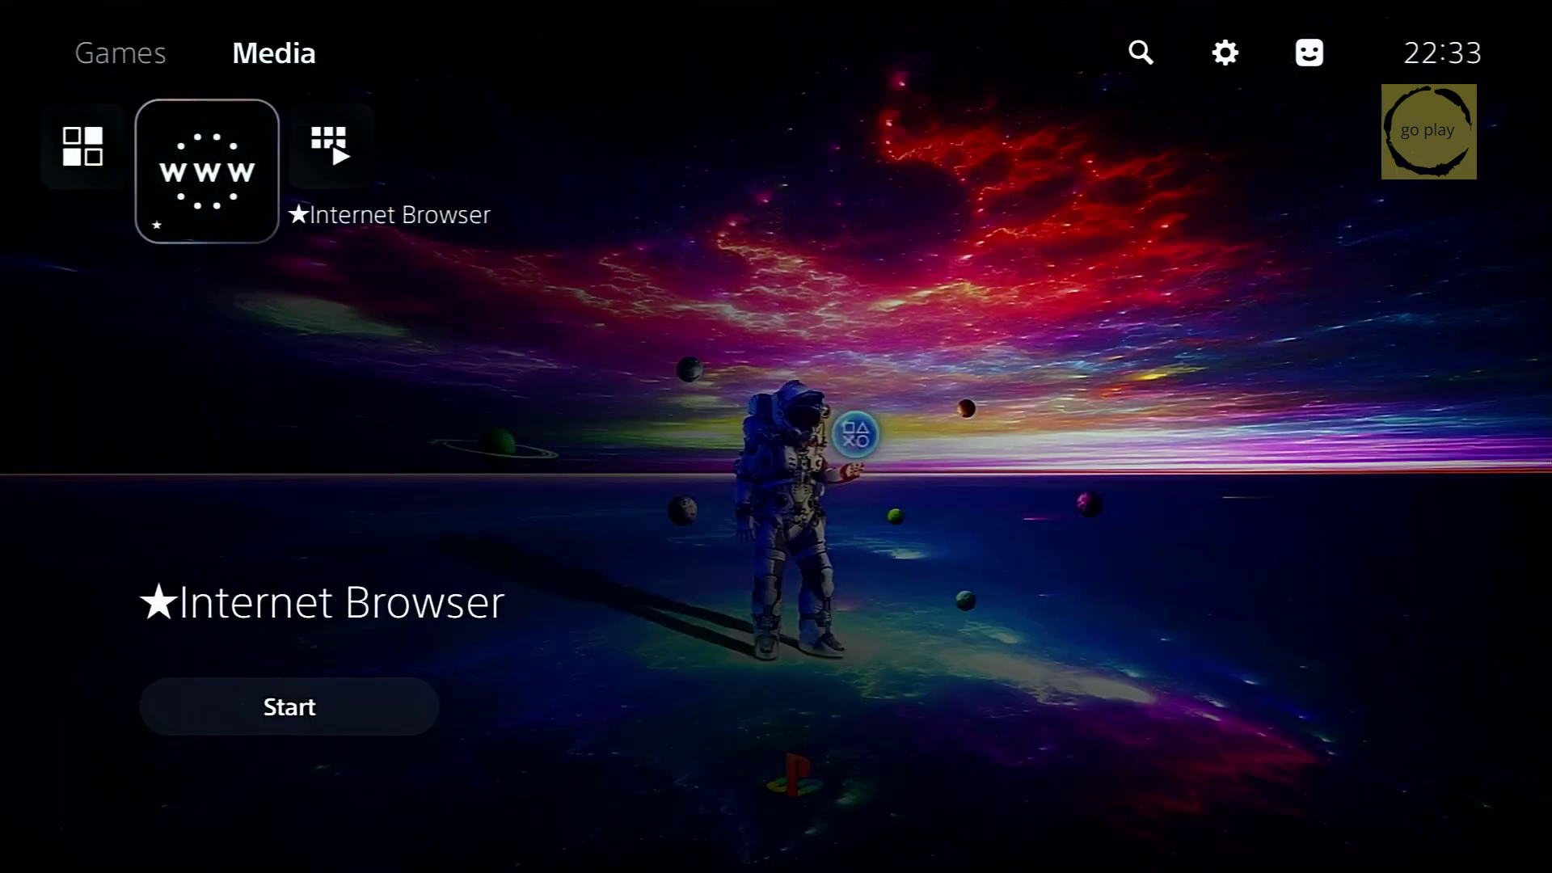
- From the Games tab, launch Itemzflow Game Manager, choosing Update Later on the system update prompt
{"action": "key", "text": "Up"}
{"action": "key", "text": "Left"}
{"action": "key", "text": "Return"}
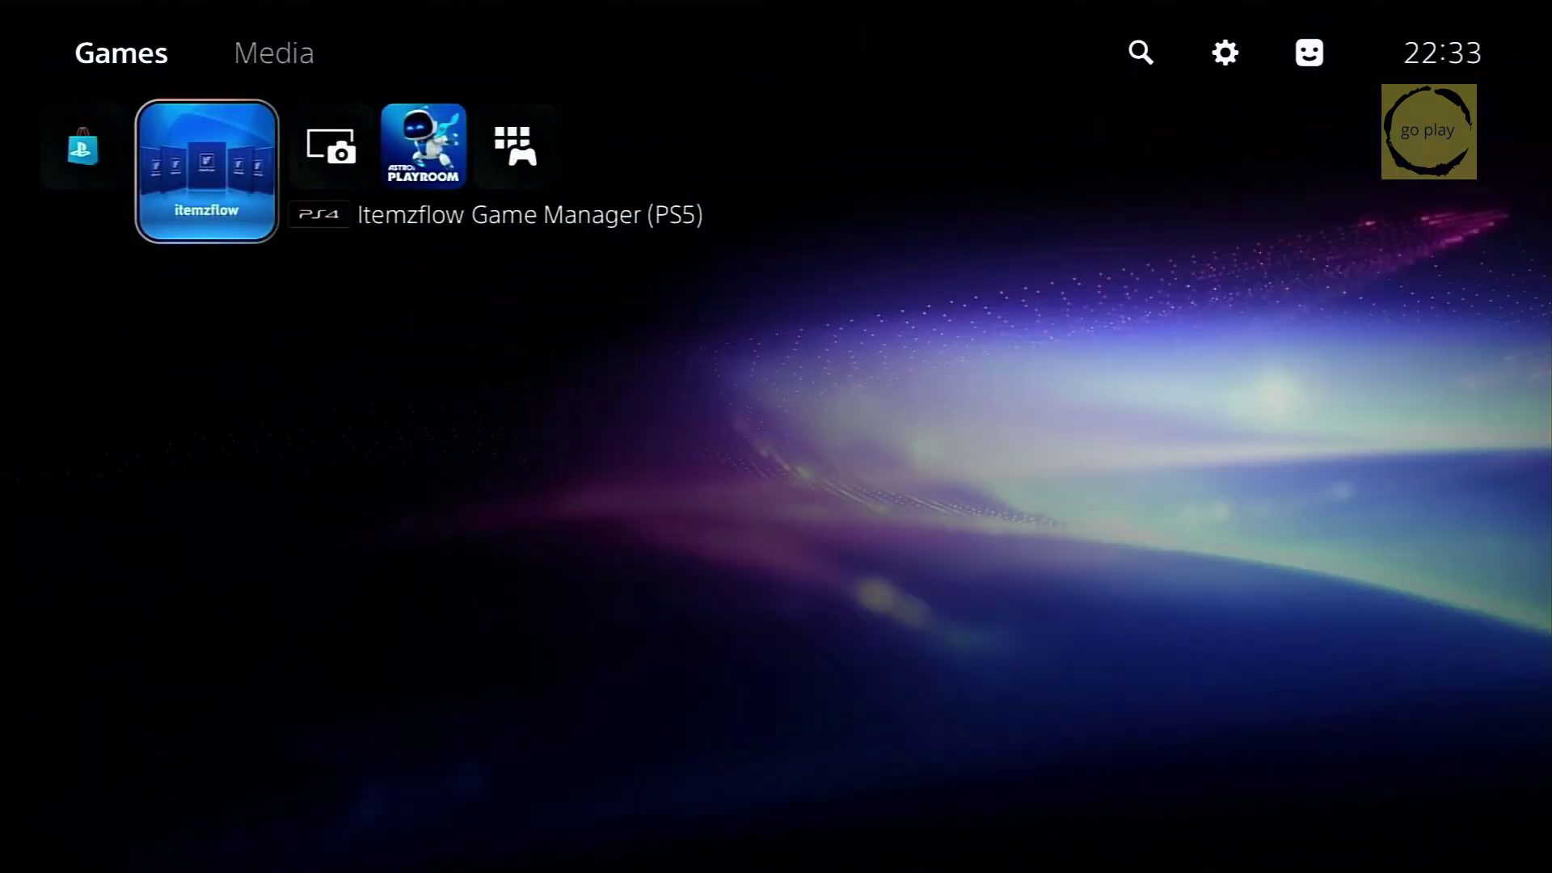
{"action": "key", "text": "Return"}
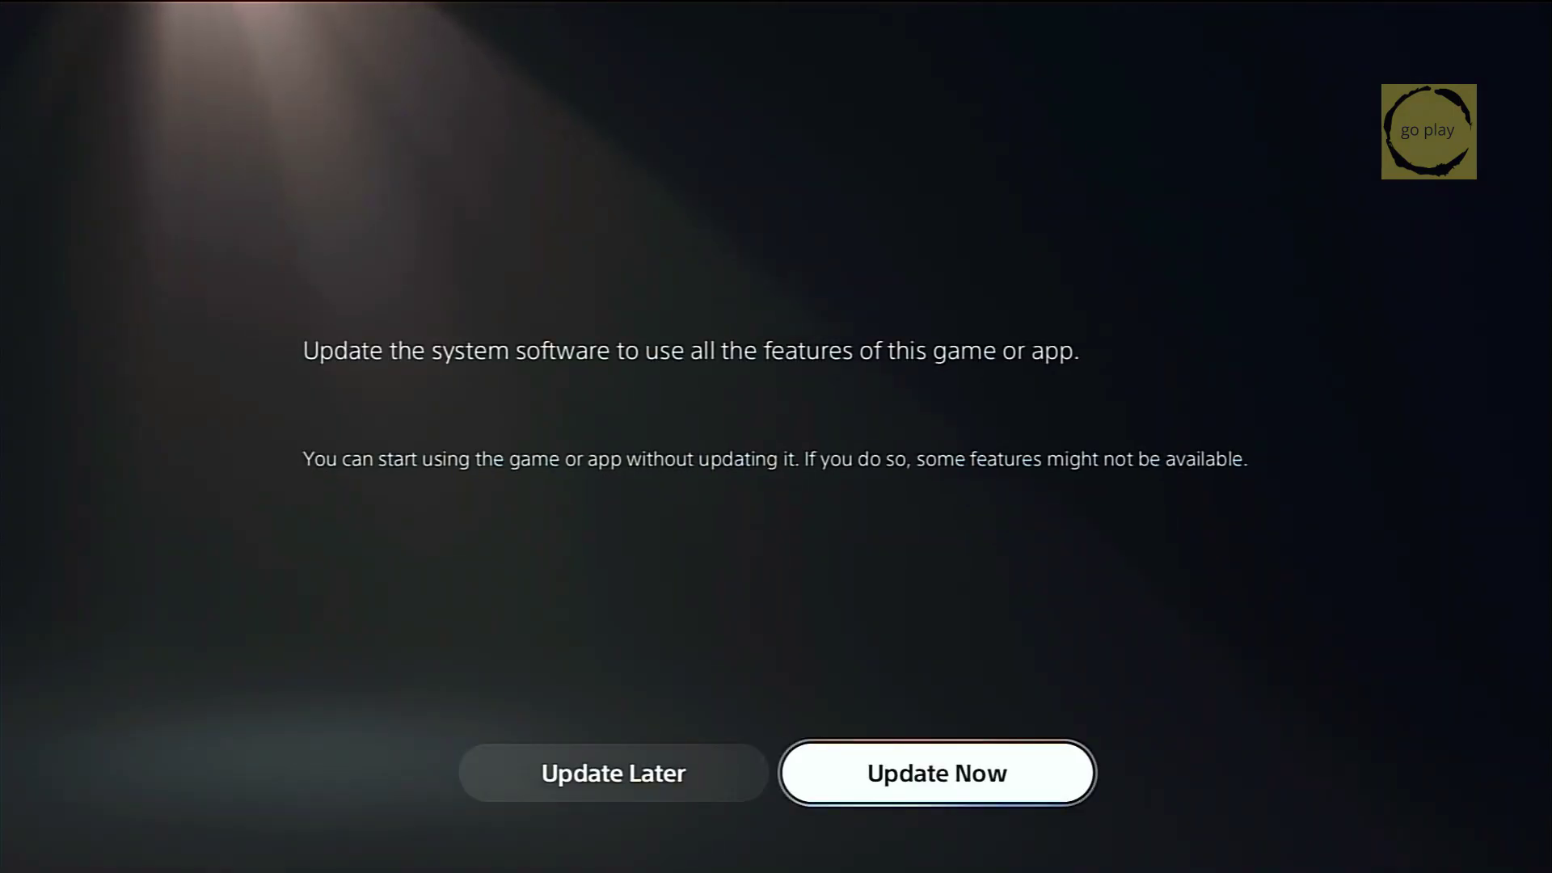
{"action": "key", "text": "Left"}
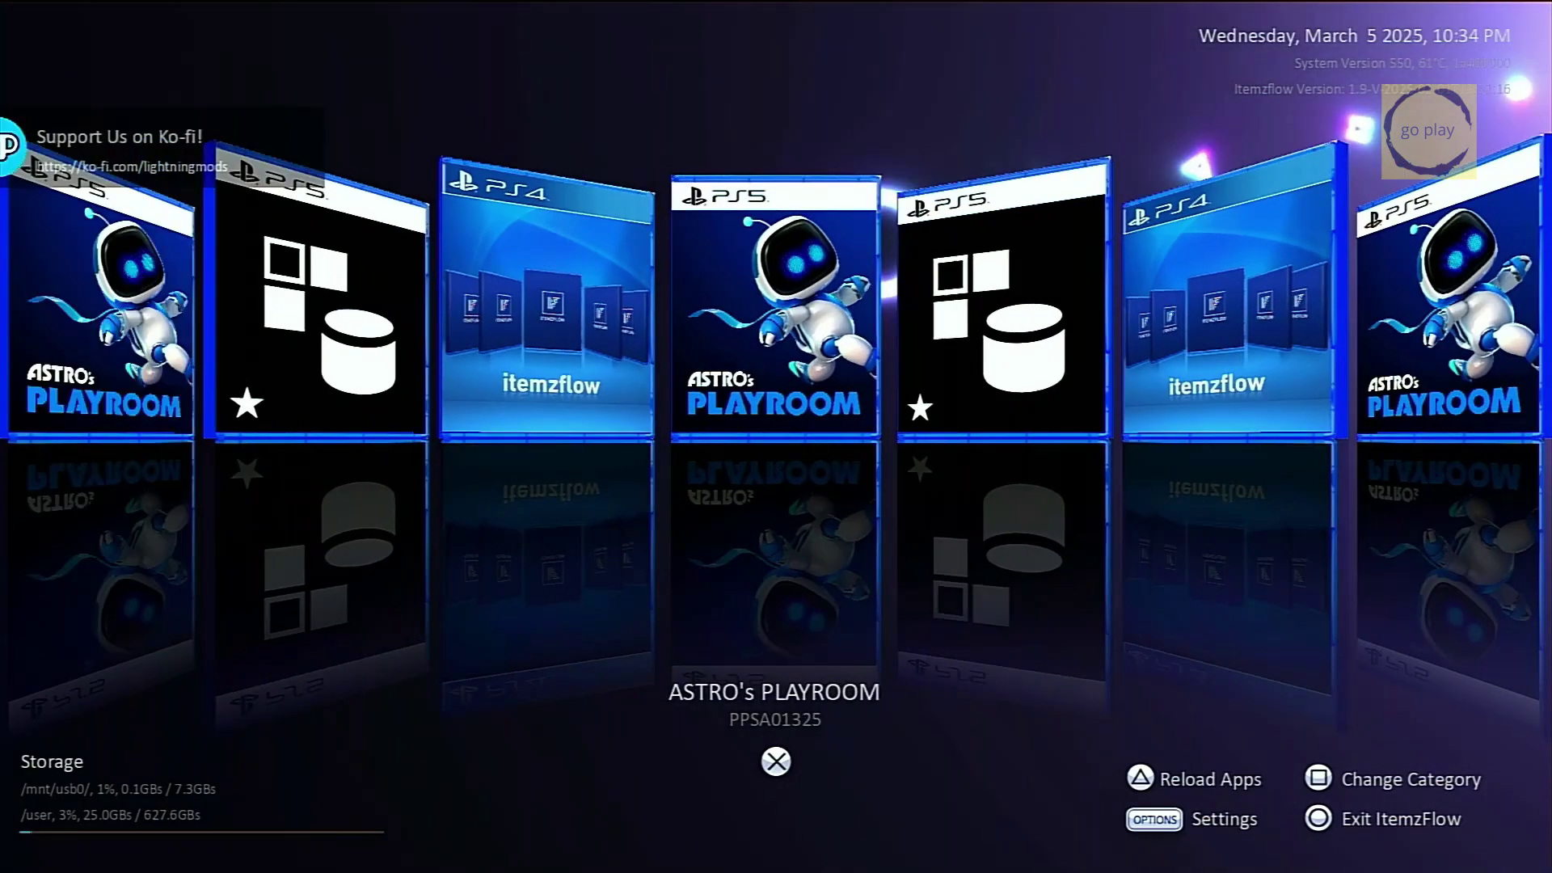
- Browse the Itemzflow game carousel left and right, then back out to the Confirm Close prompt
{"action": "key", "text": "Right"}
{"action": "key", "text": "Right"}
{"action": "key", "text": "Right"}
{"action": "key", "text": "Right"}
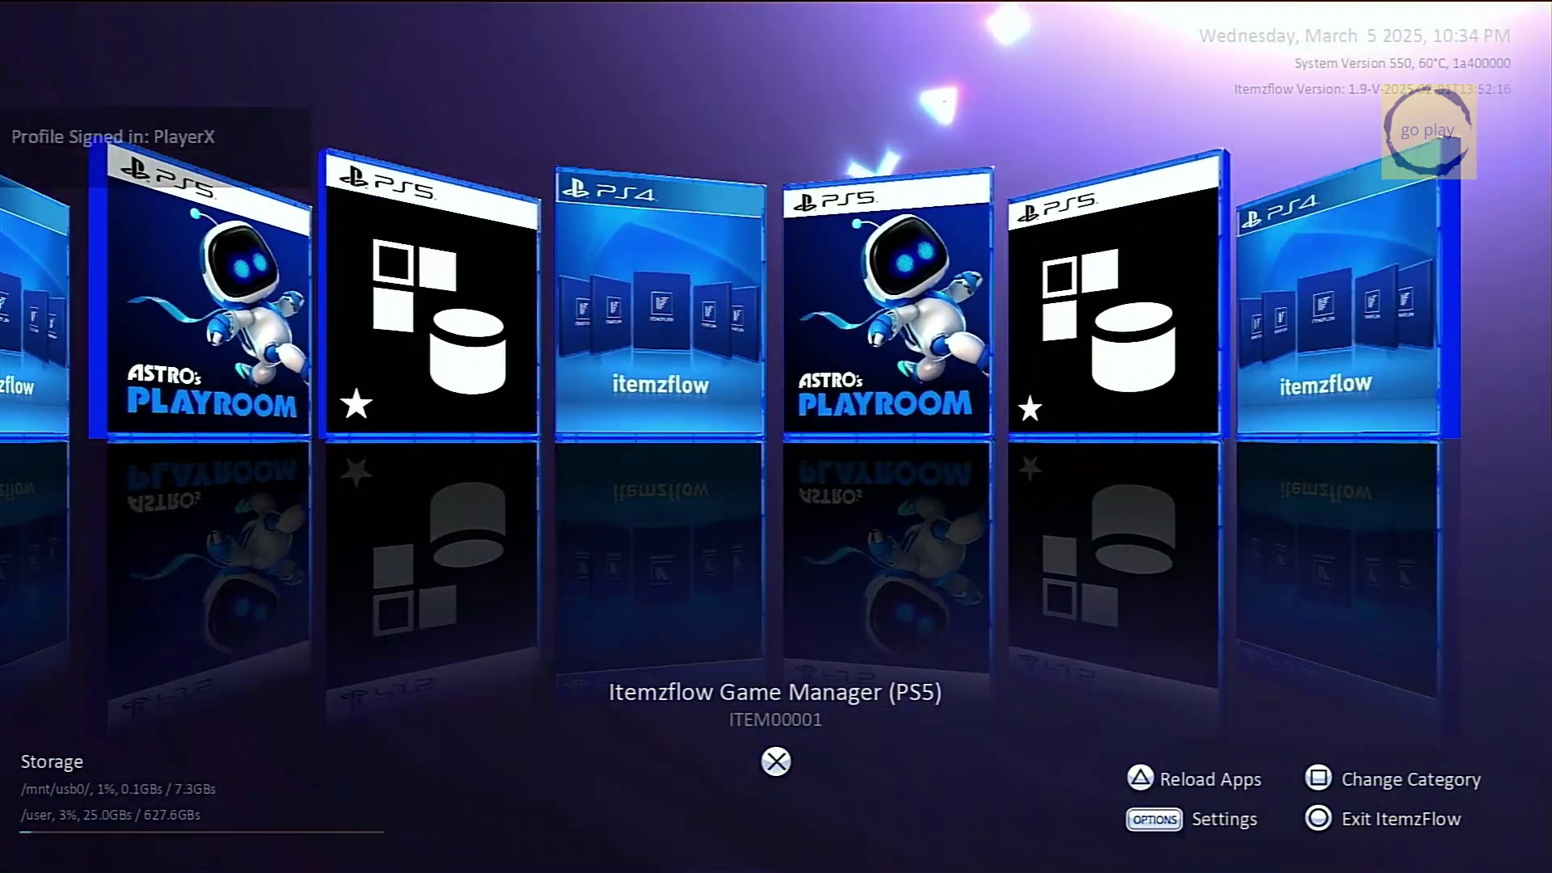
{"action": "key", "text": "Left"}
{"action": "key", "text": "Left"}
{"action": "key", "text": "Right"}
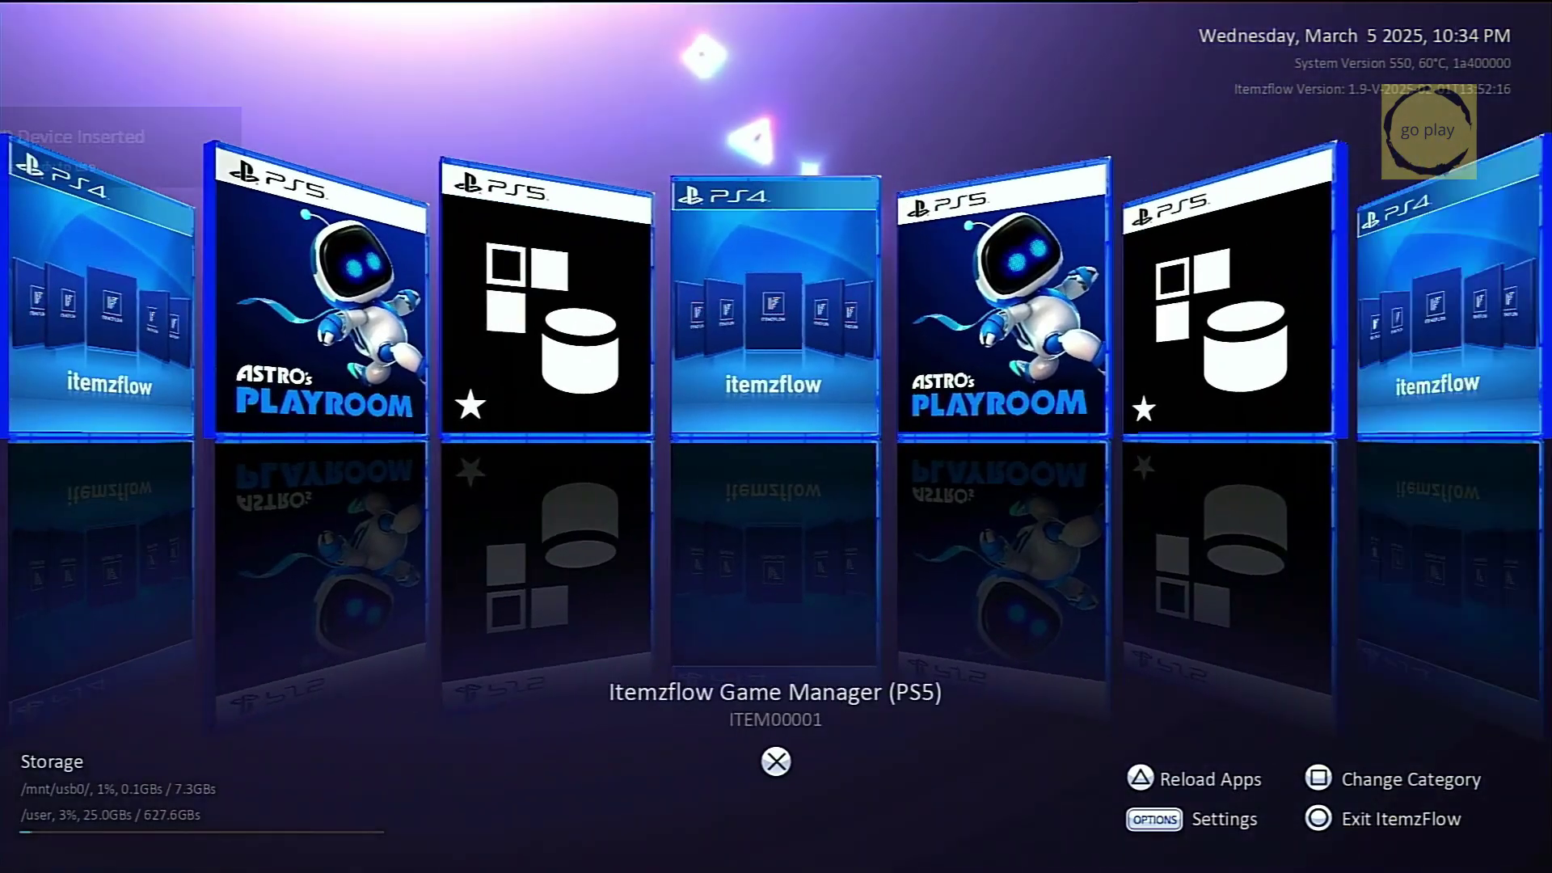
{"action": "key", "text": "Left"}
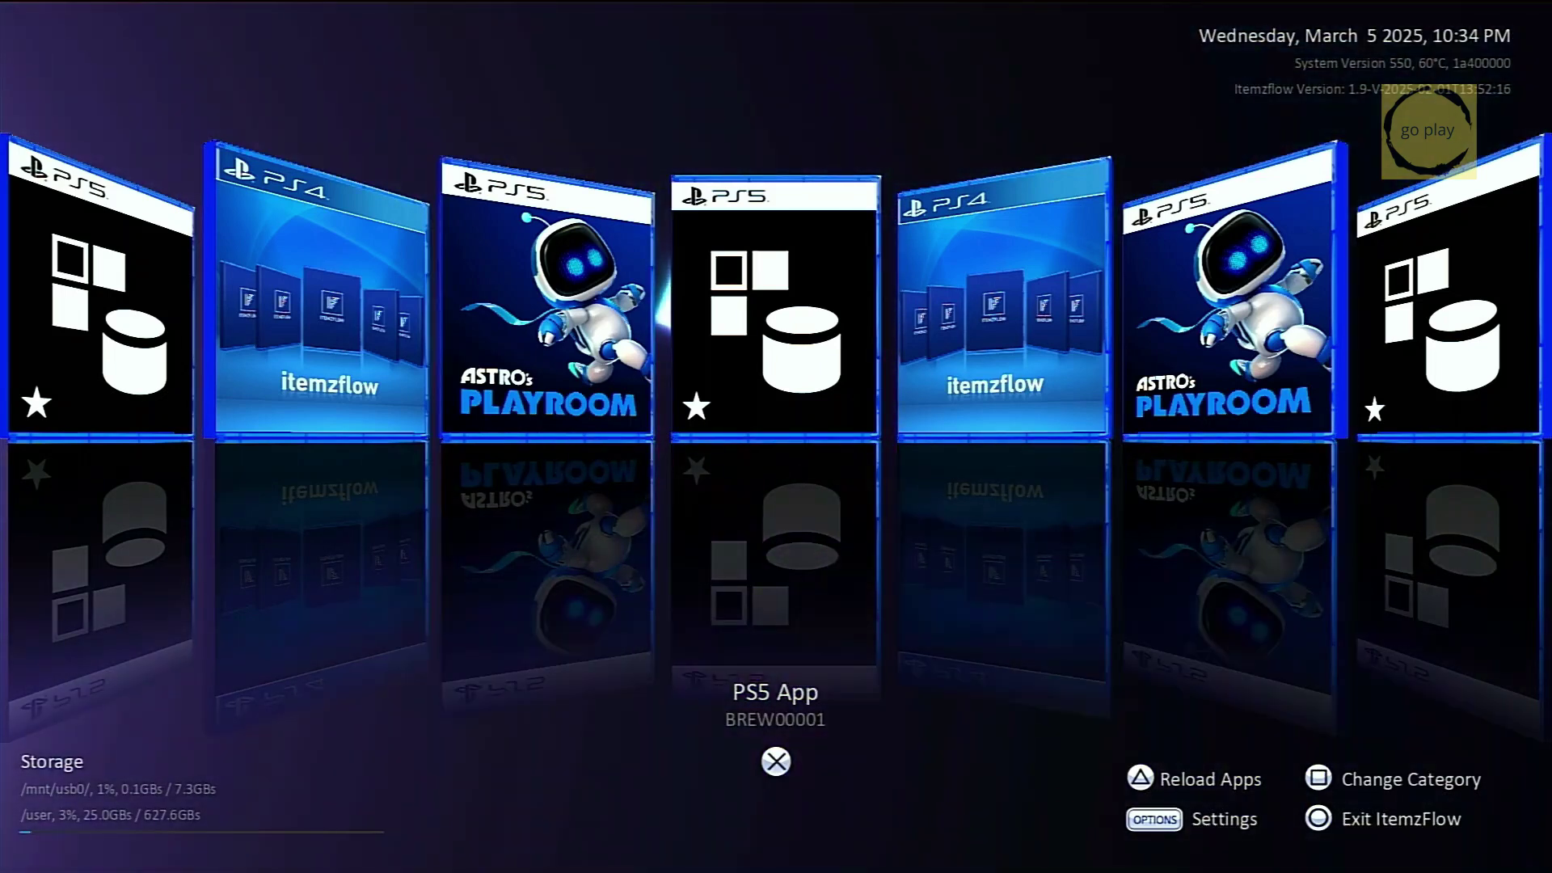
{"action": "key", "text": "Escape"}
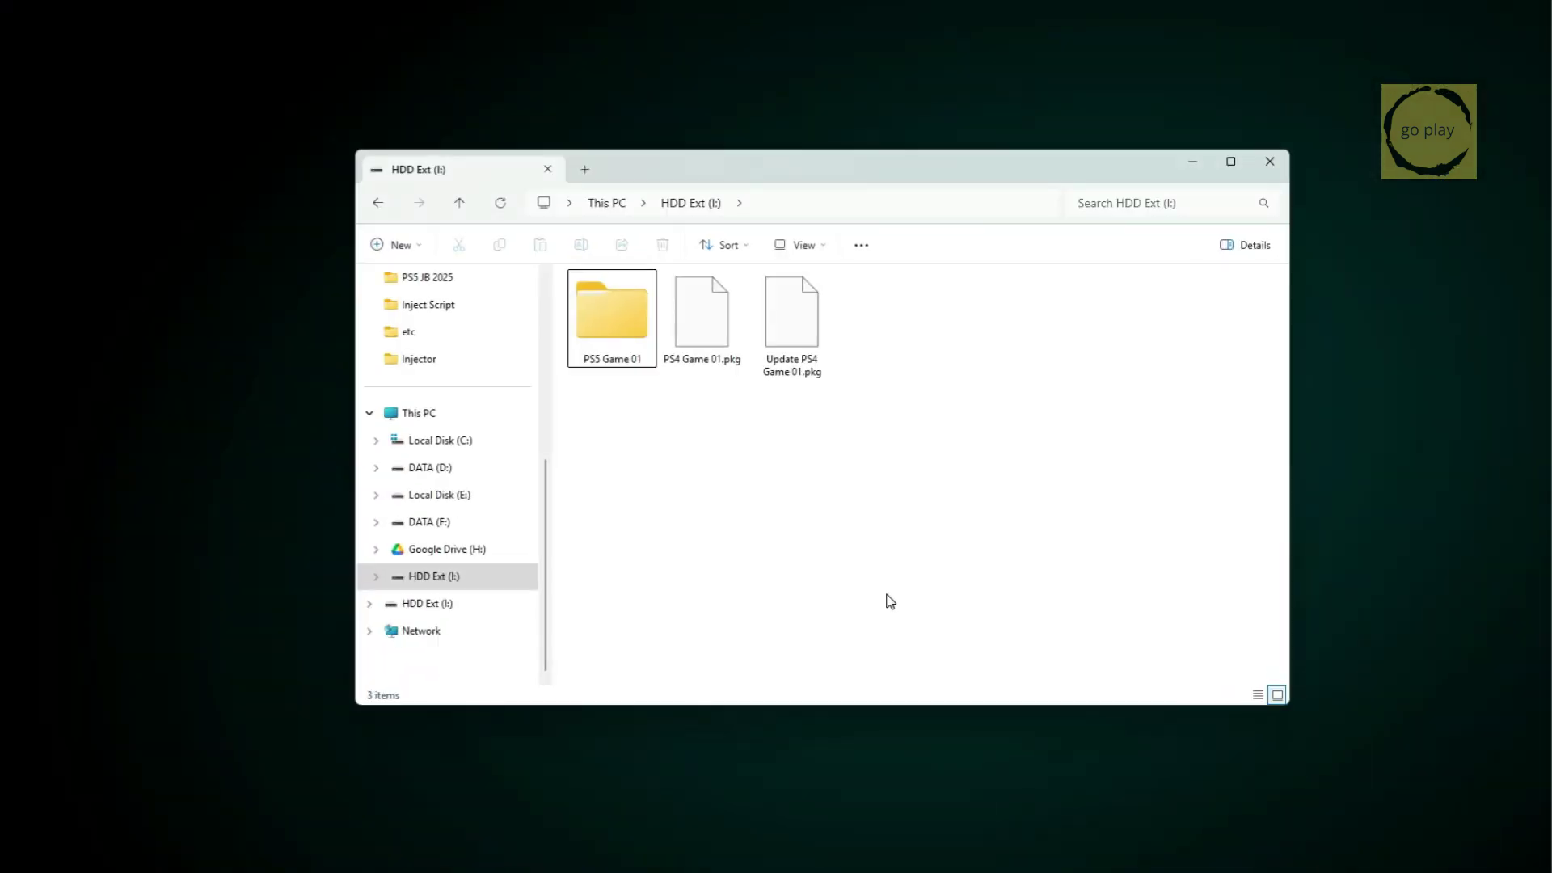
- Check the sizes of PS4 Game 01.pkg and the 1,14 GB Update PS4 Game 01.pkg, then select PS5 Game 01
{"action": "left_click", "coordinate": [700, 333]}
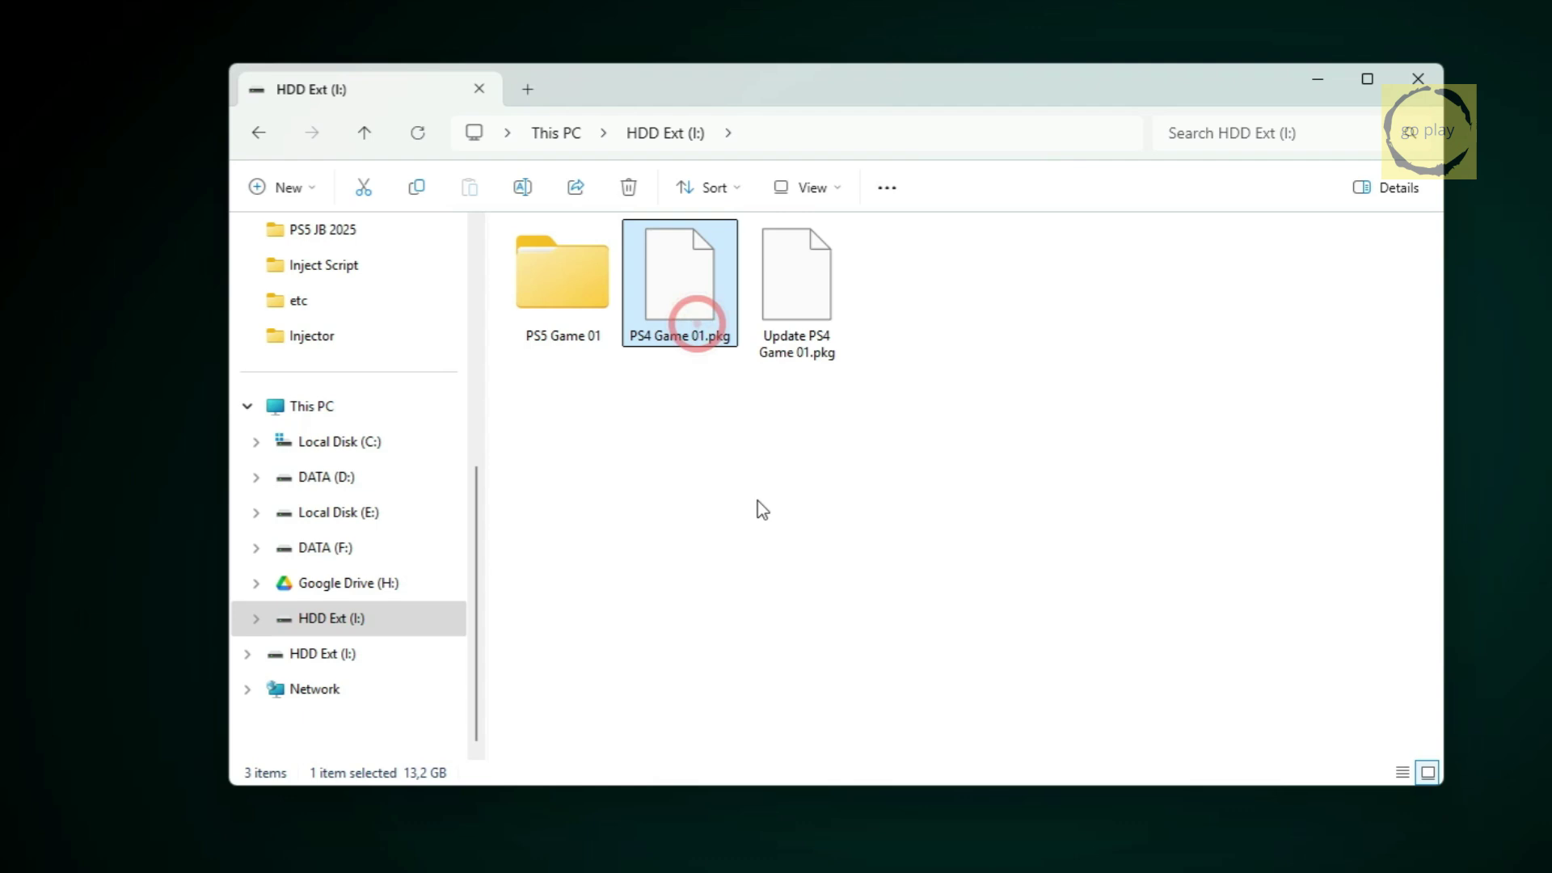
{"action": "left_click", "coordinate": [818, 332]}
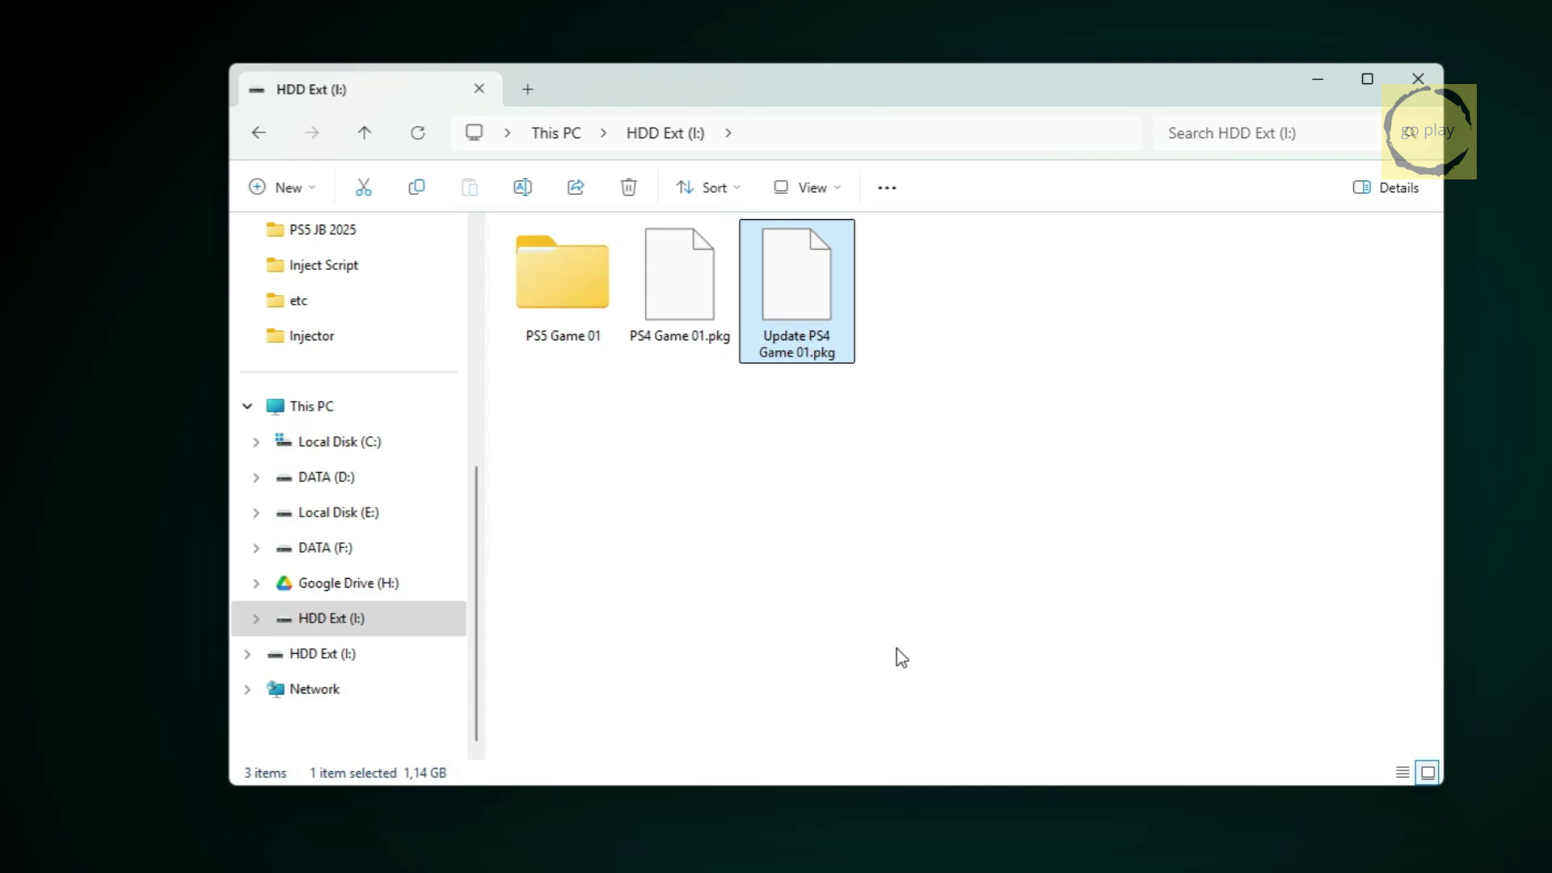
{"action": "left_click", "coordinate": [554, 279]}
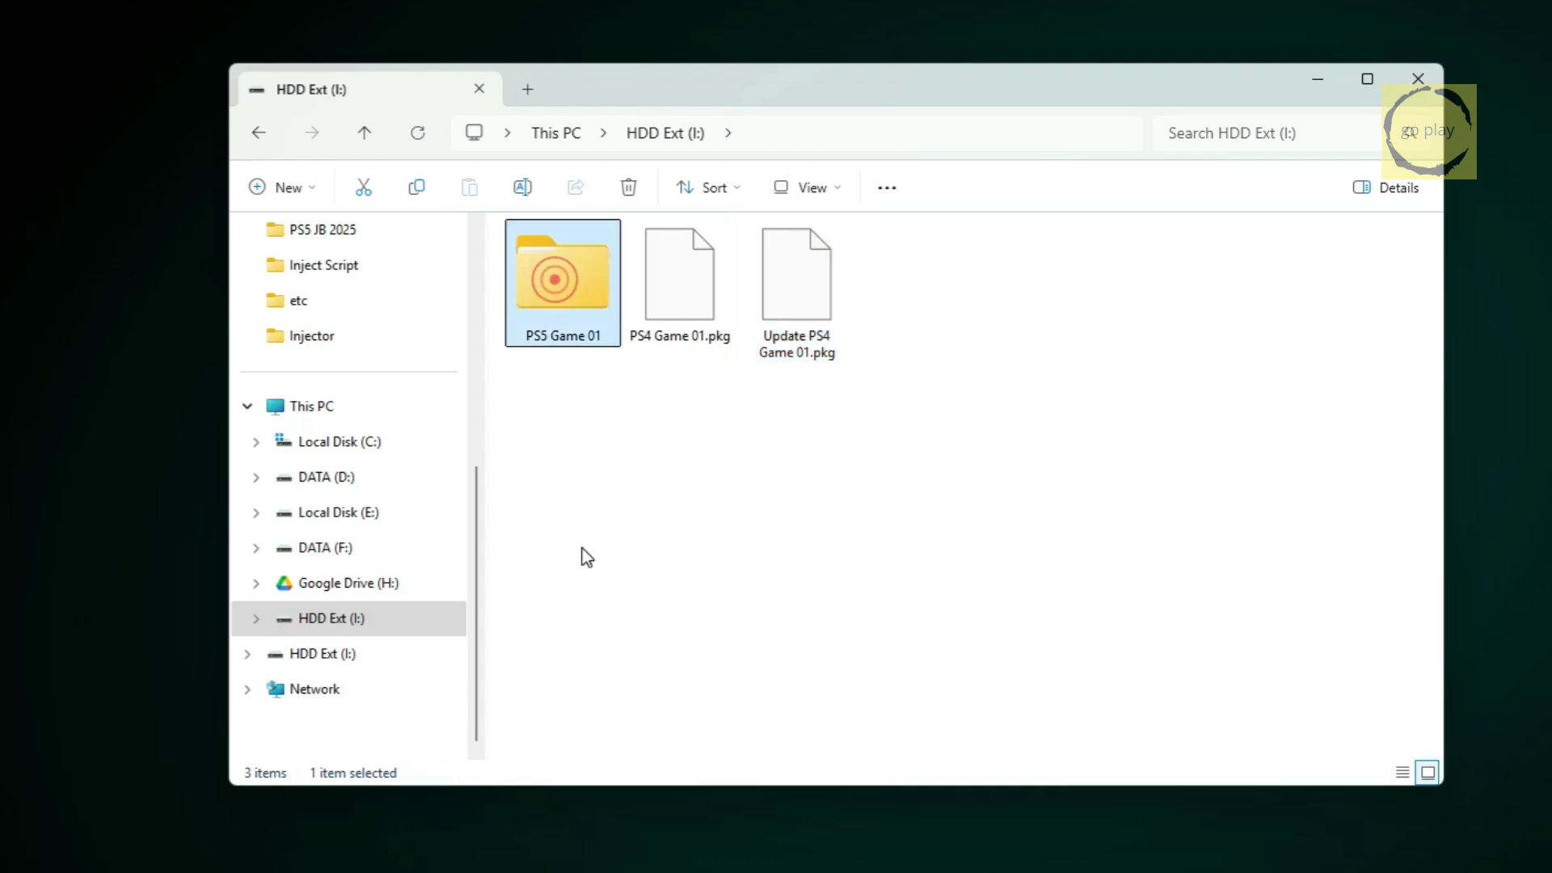
- Inspect the files inside PS5 Game 01's PPSA05366-app folder, then return to HDD Ext (I:)
{"action": "double_click", "coordinate": [561, 283]}
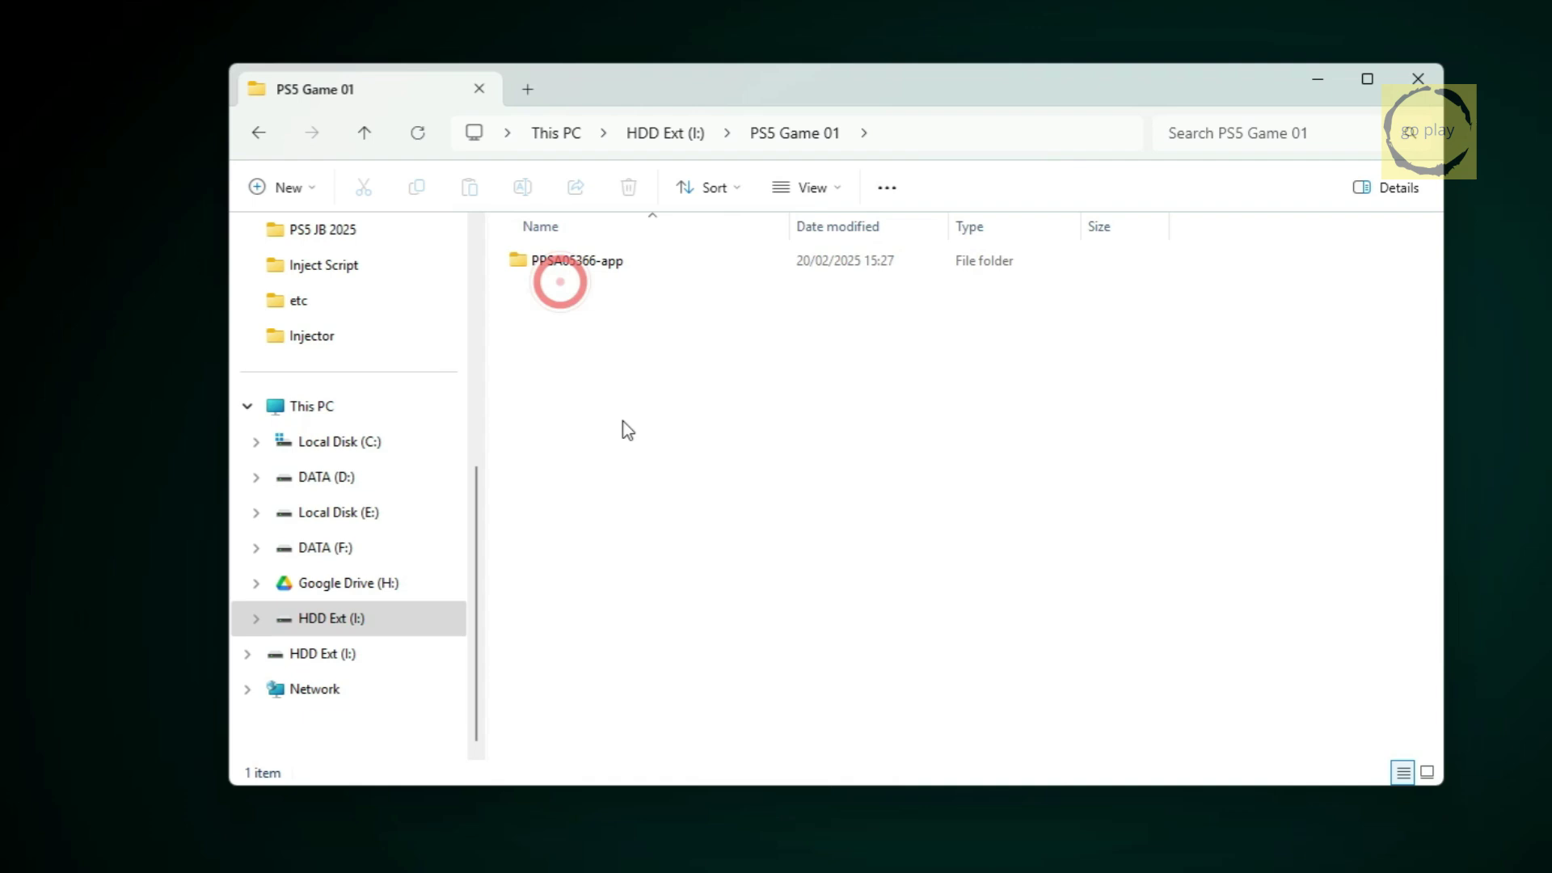
{"action": "double_click", "coordinate": [595, 261]}
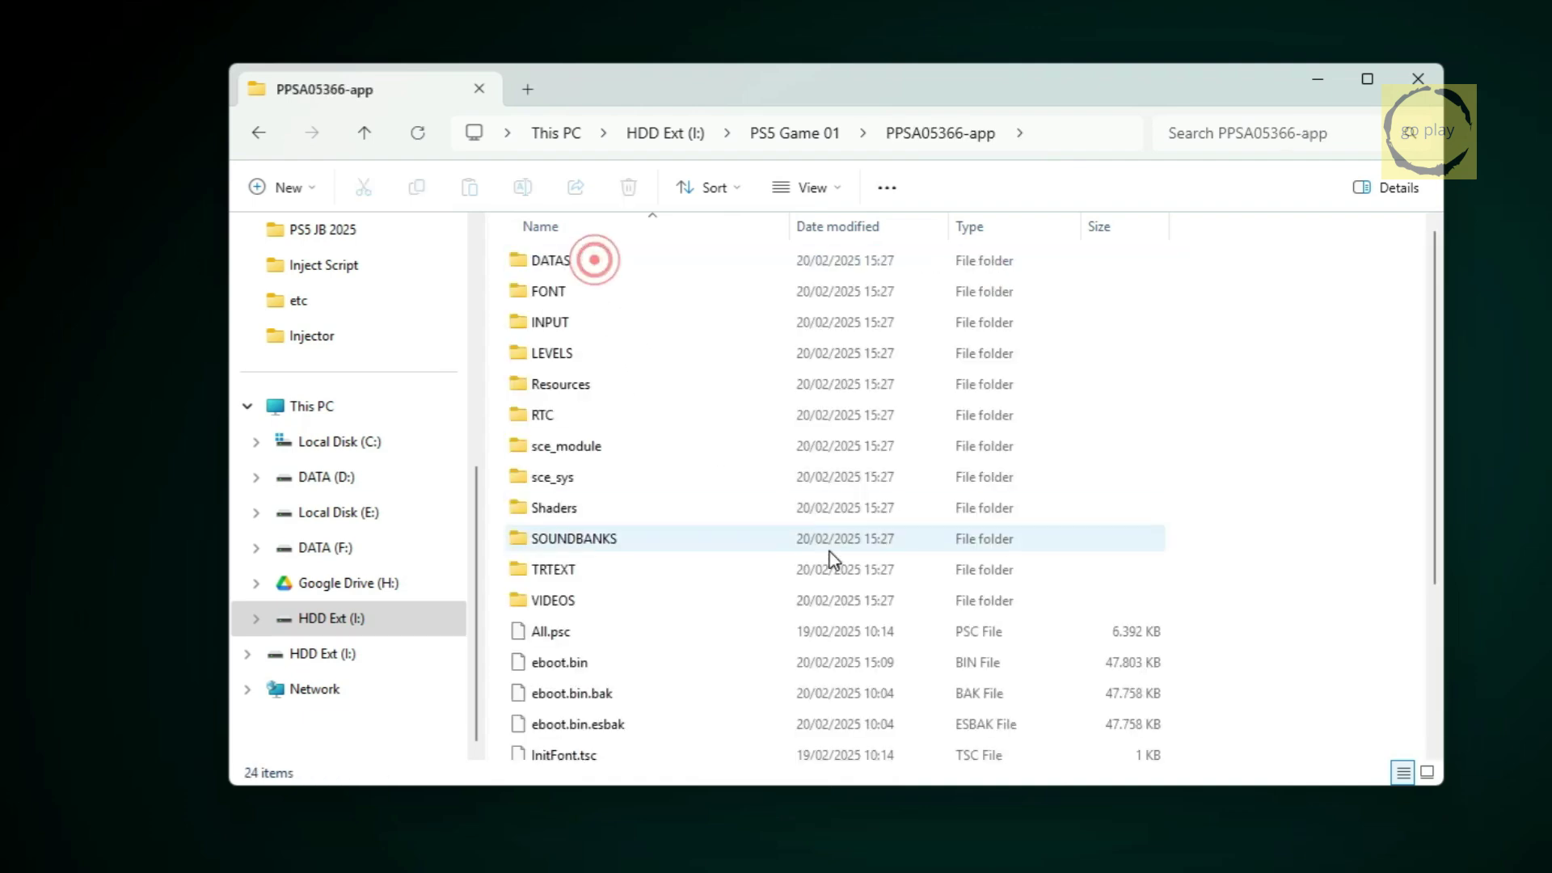
{"action": "scroll", "coordinate": [833, 557], "scroll_direction": "down", "scroll_amount": 2}
{"action": "scroll", "coordinate": [832, 562], "scroll_direction": "up", "scroll_amount": 2}
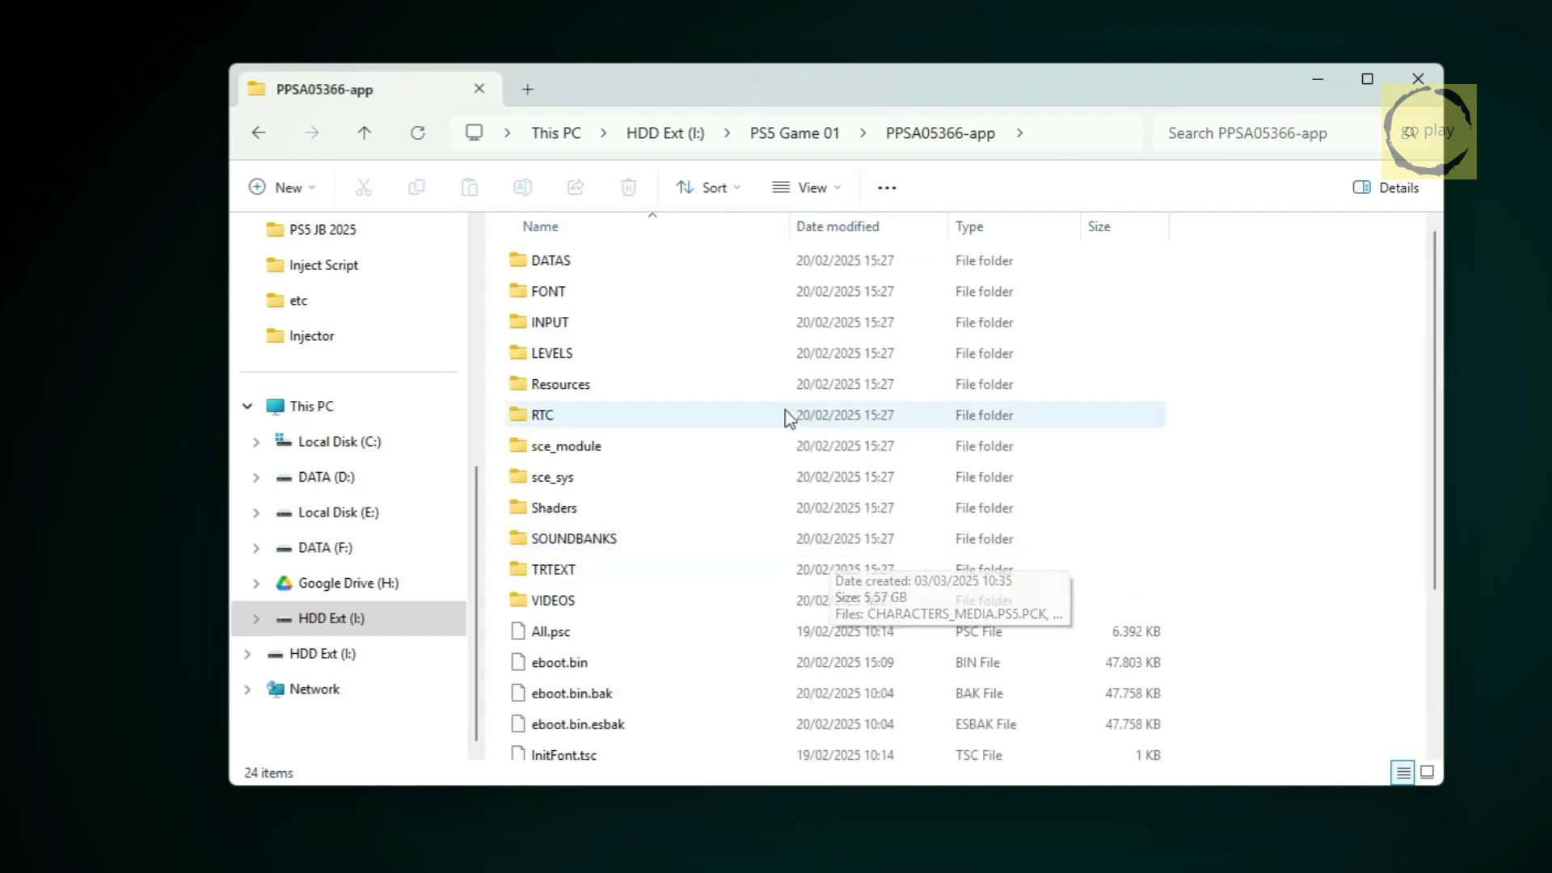
{"action": "left_click", "coordinate": [652, 132]}
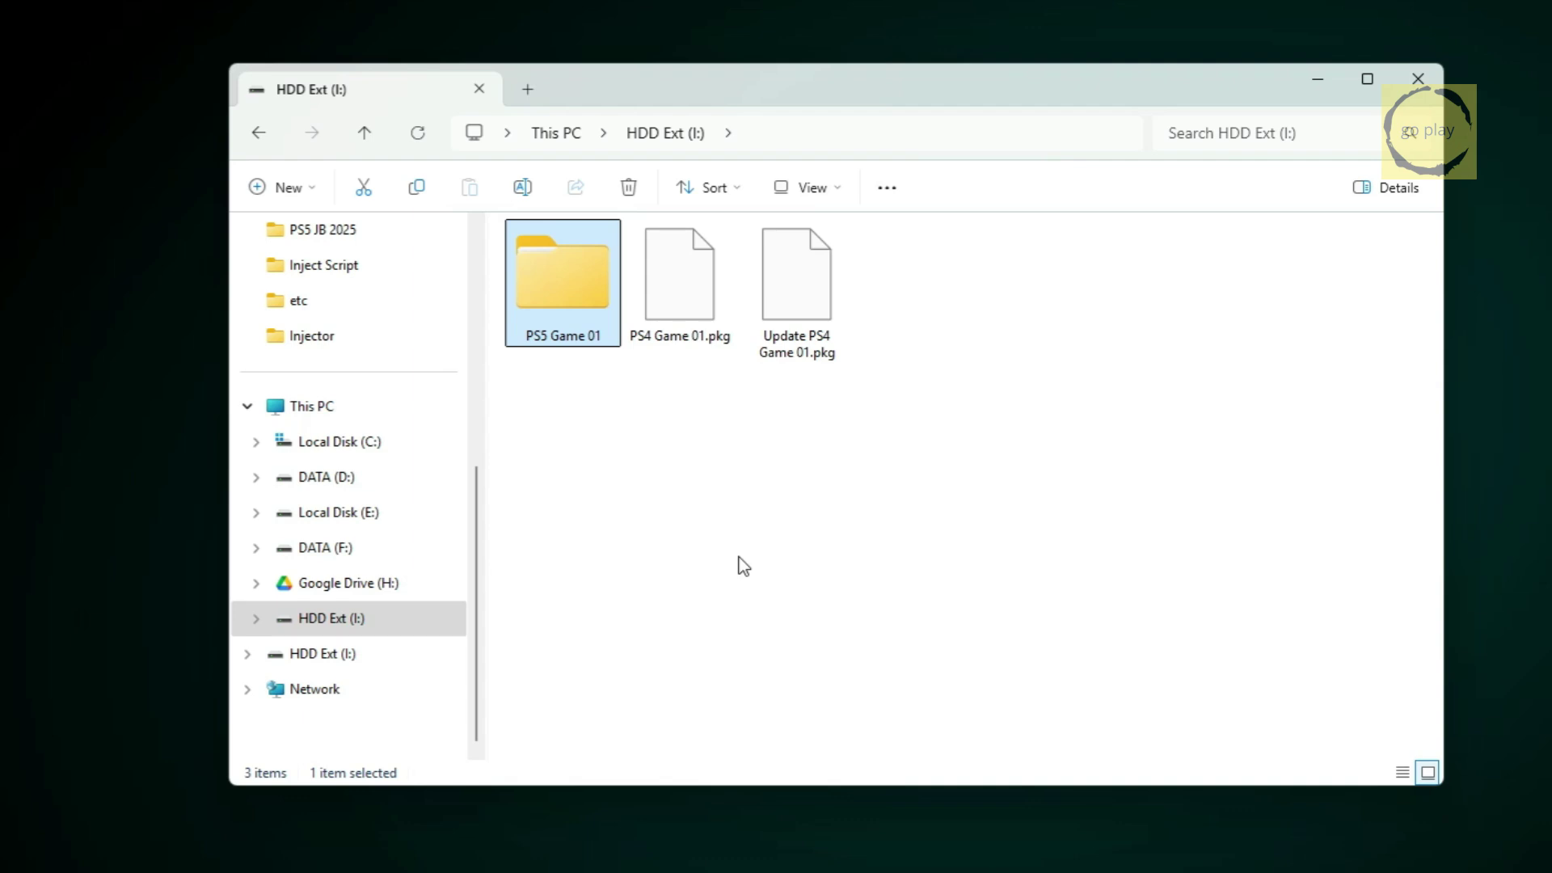
- Show HDD Ext (I:) Properties to confirm its exFAT file system, dragging the dialog to the top
{"action": "right_click", "coordinate": [346, 632]}
{"action": "left_click", "coordinate": [370, 646]}
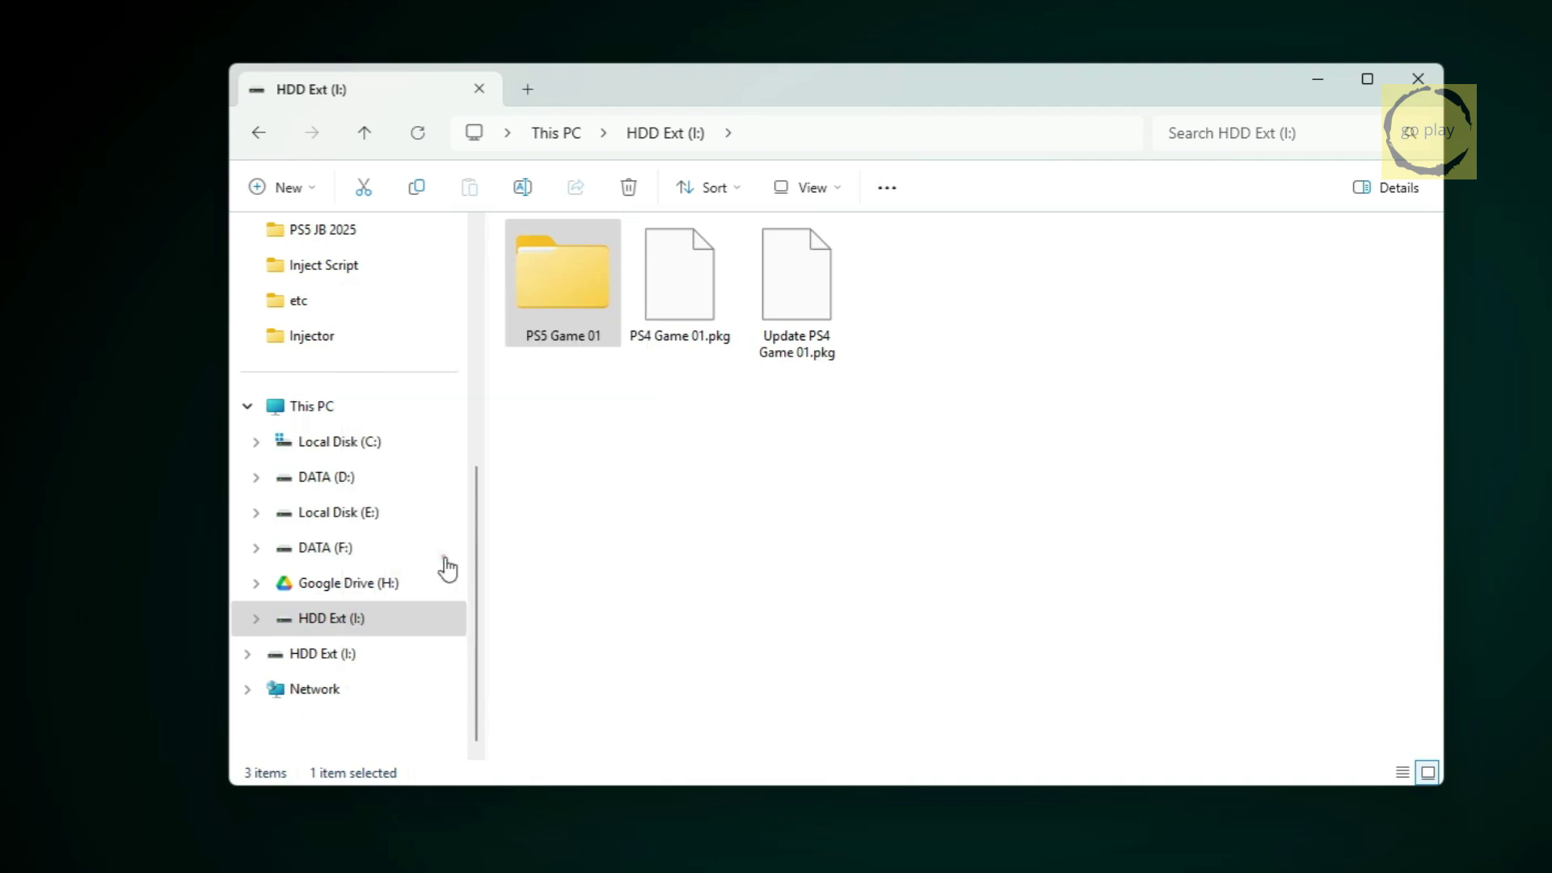
{"action": "left_click_drag", "start_coordinate": [715, 460], "coordinate": [714, 189]}
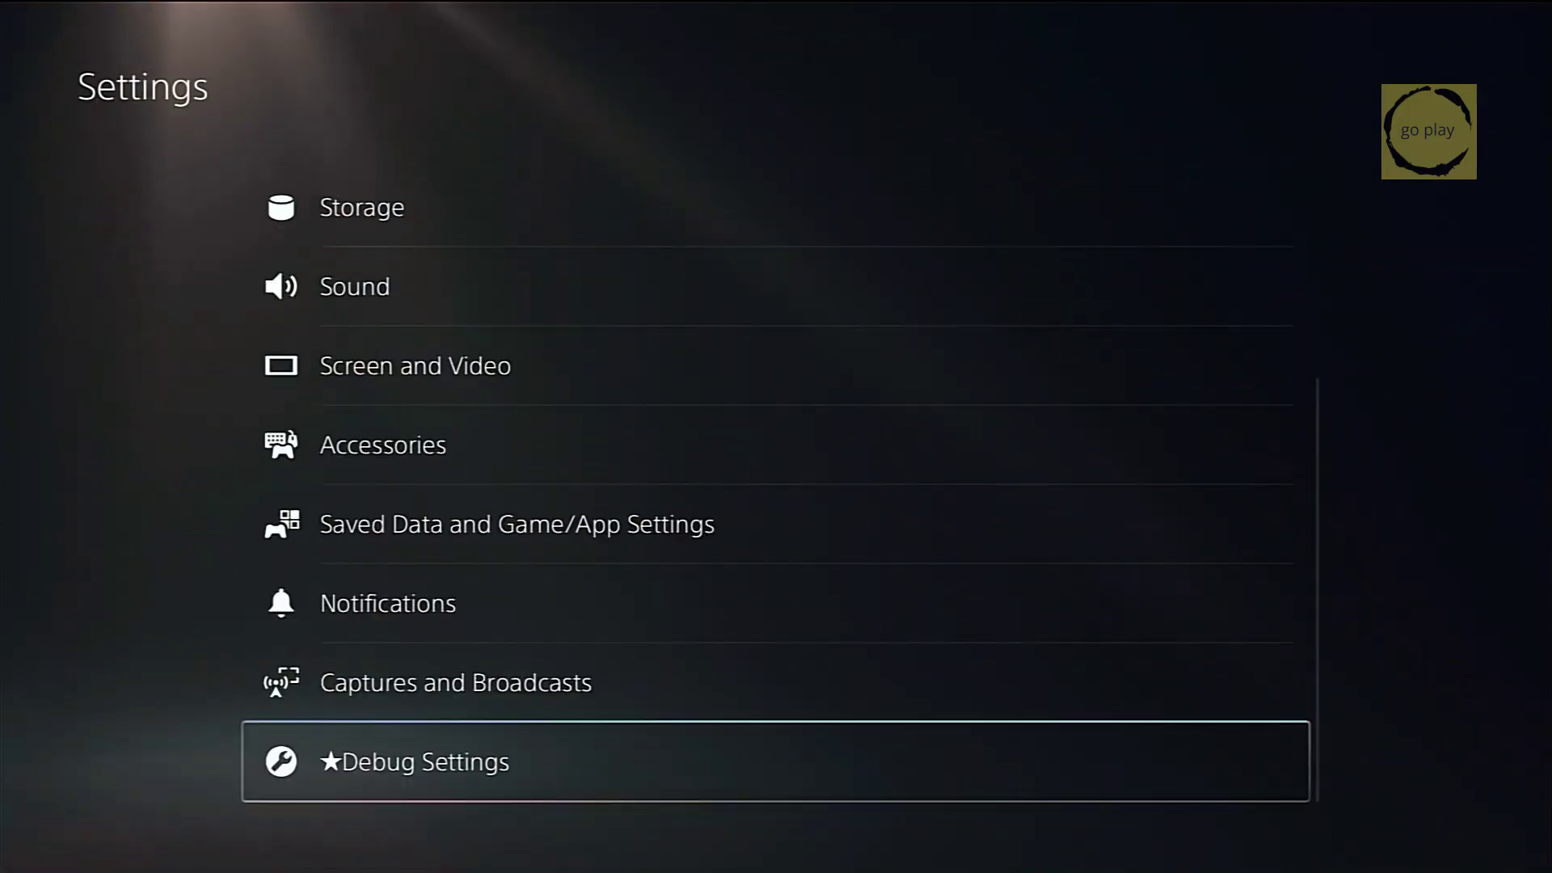
- Install PS4 Game 01.pkg and Update PS4 Game 01.pkg through the etaHEN Toolbox Package Installer
{"action": "key", "text": "Return"}
{"action": "key", "text": "Return"}
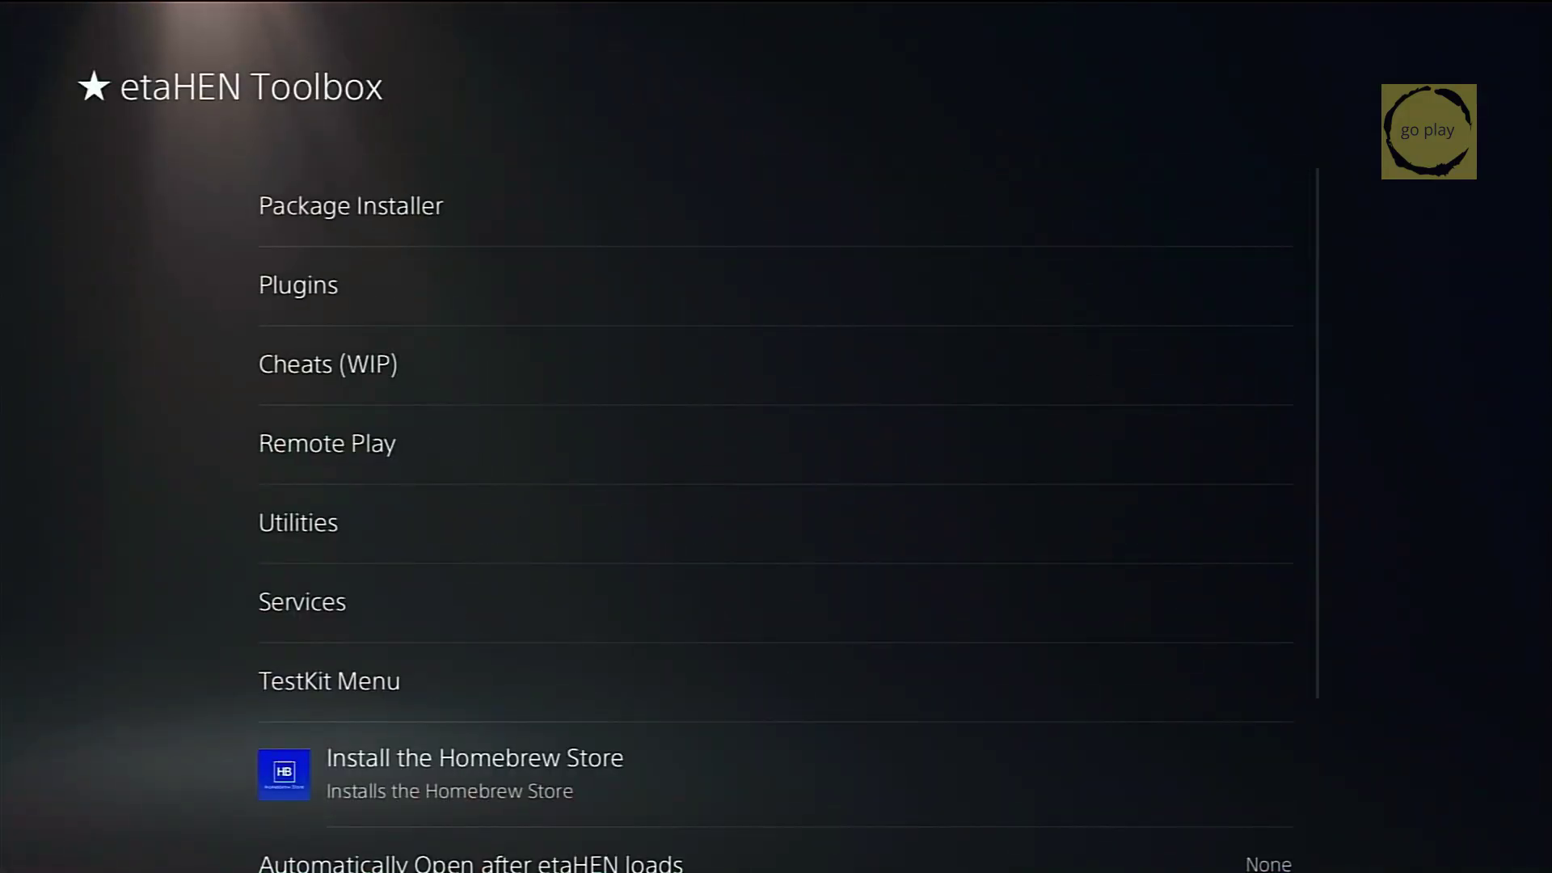
{"action": "key", "text": "Down"}
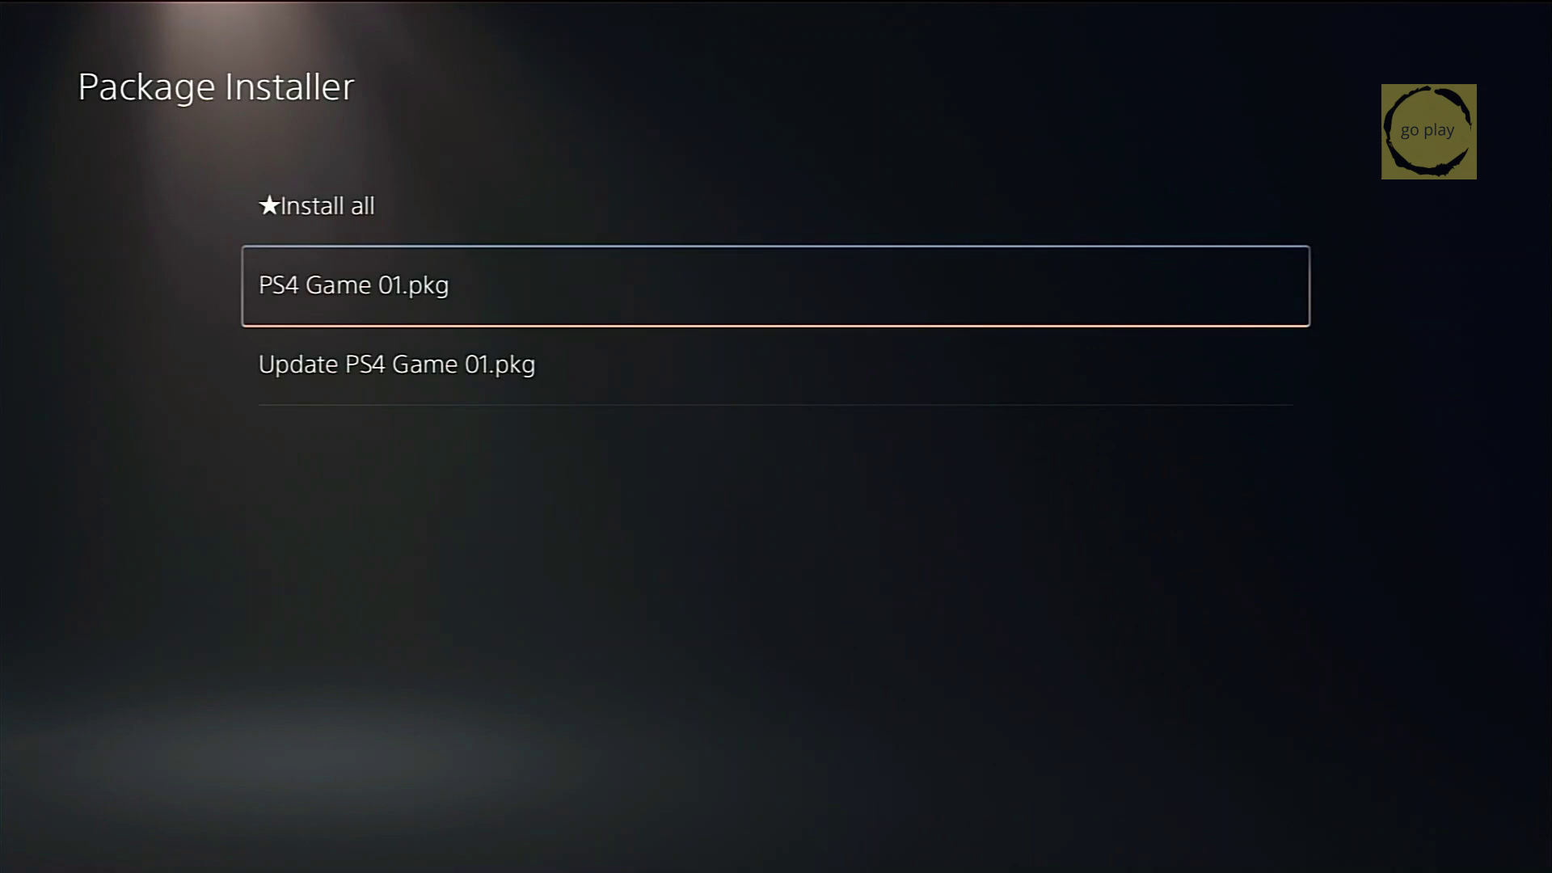
{"action": "key", "text": "Return"}
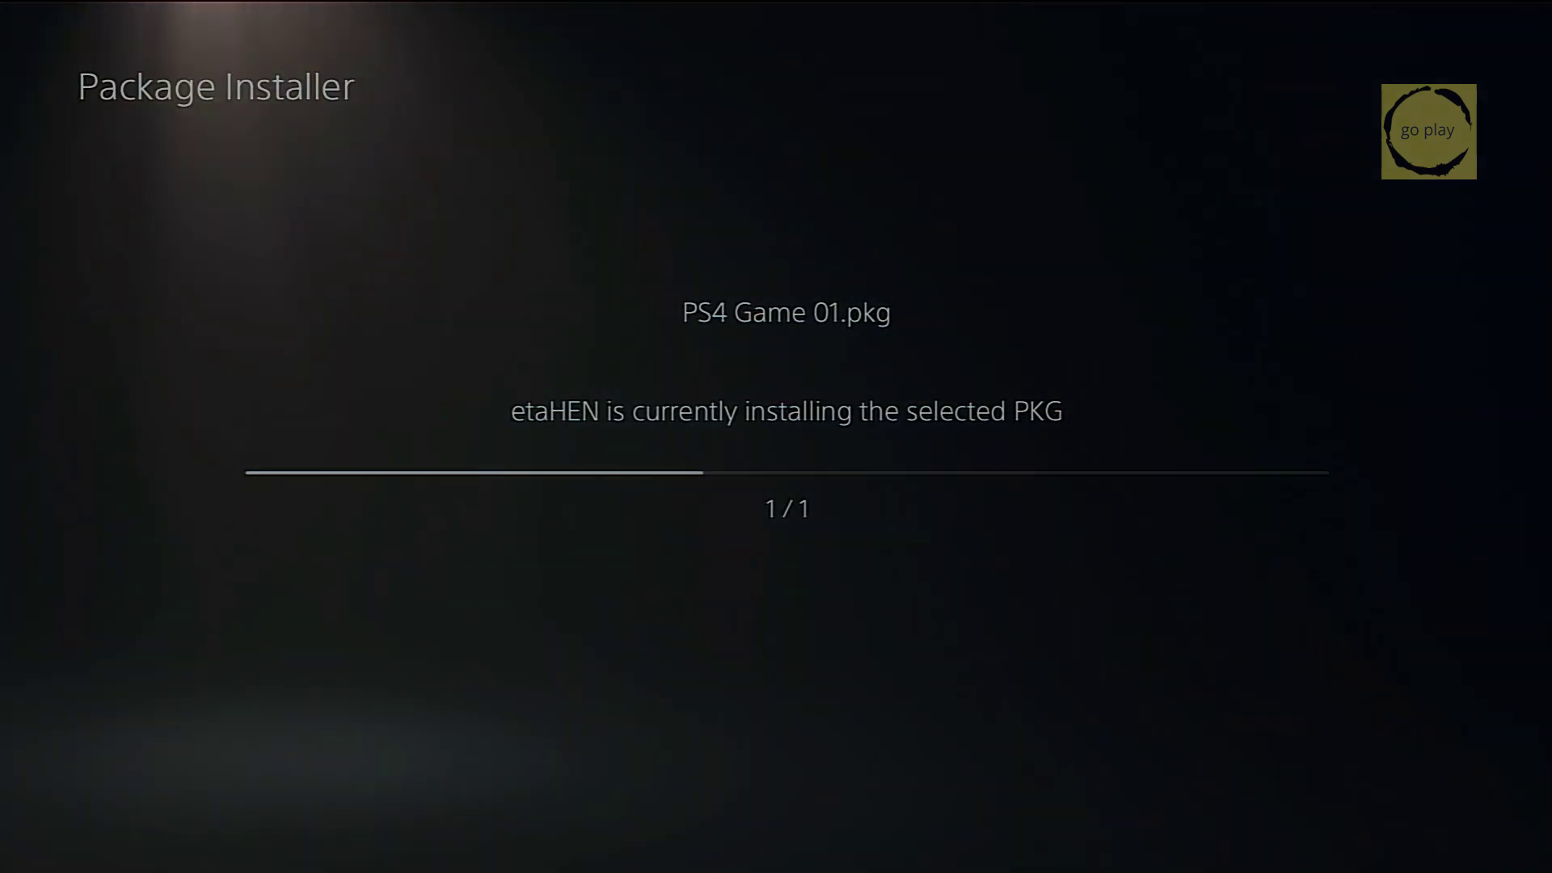
{"action": "key", "text": "Down"}
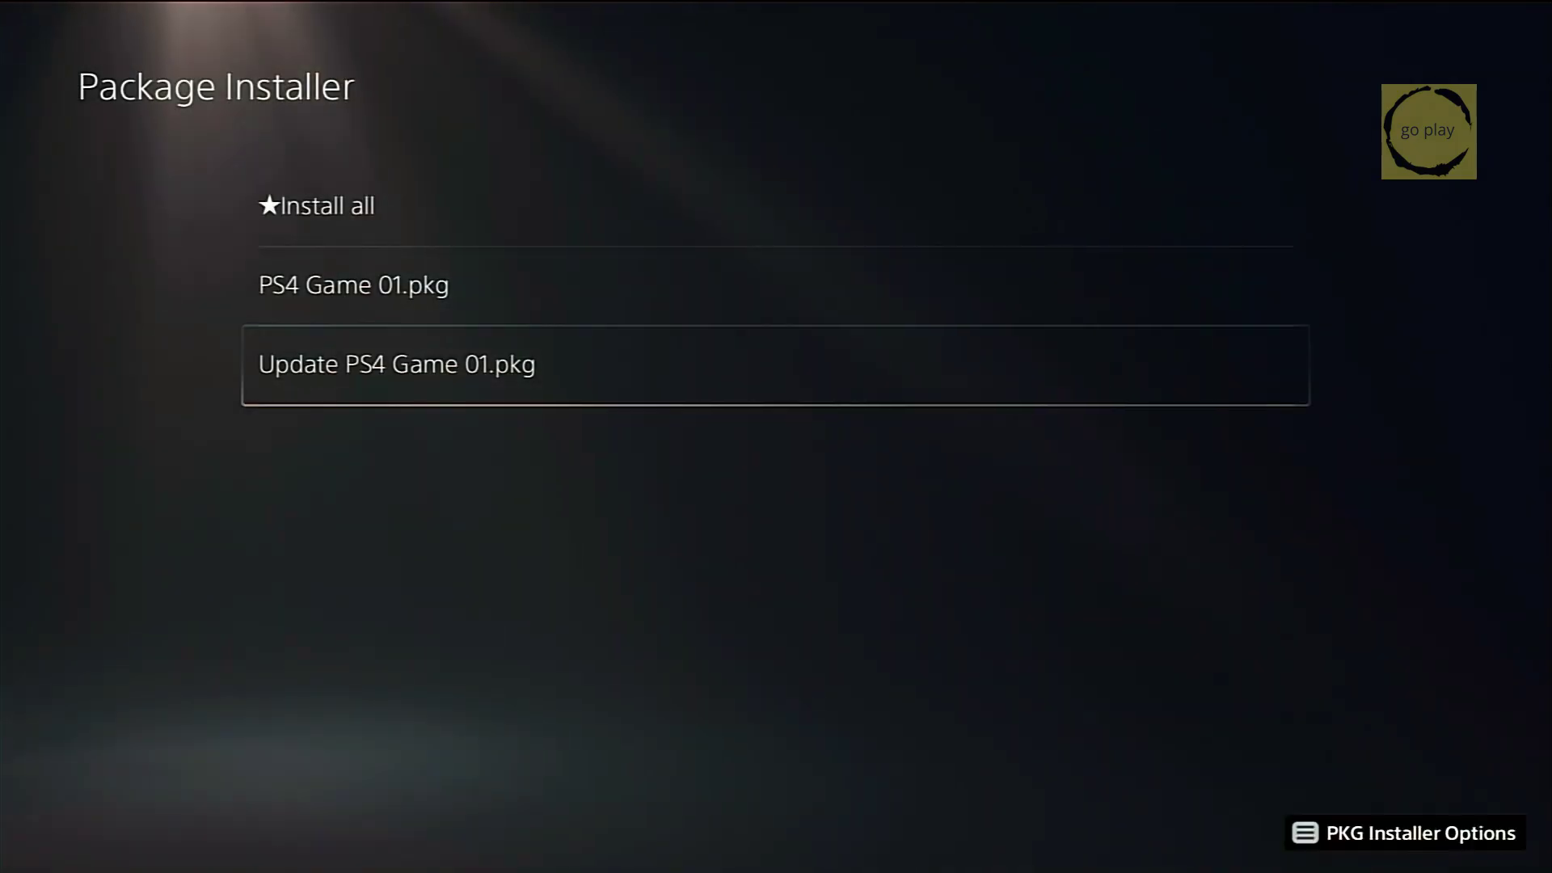
{"action": "key", "text": "Return"}
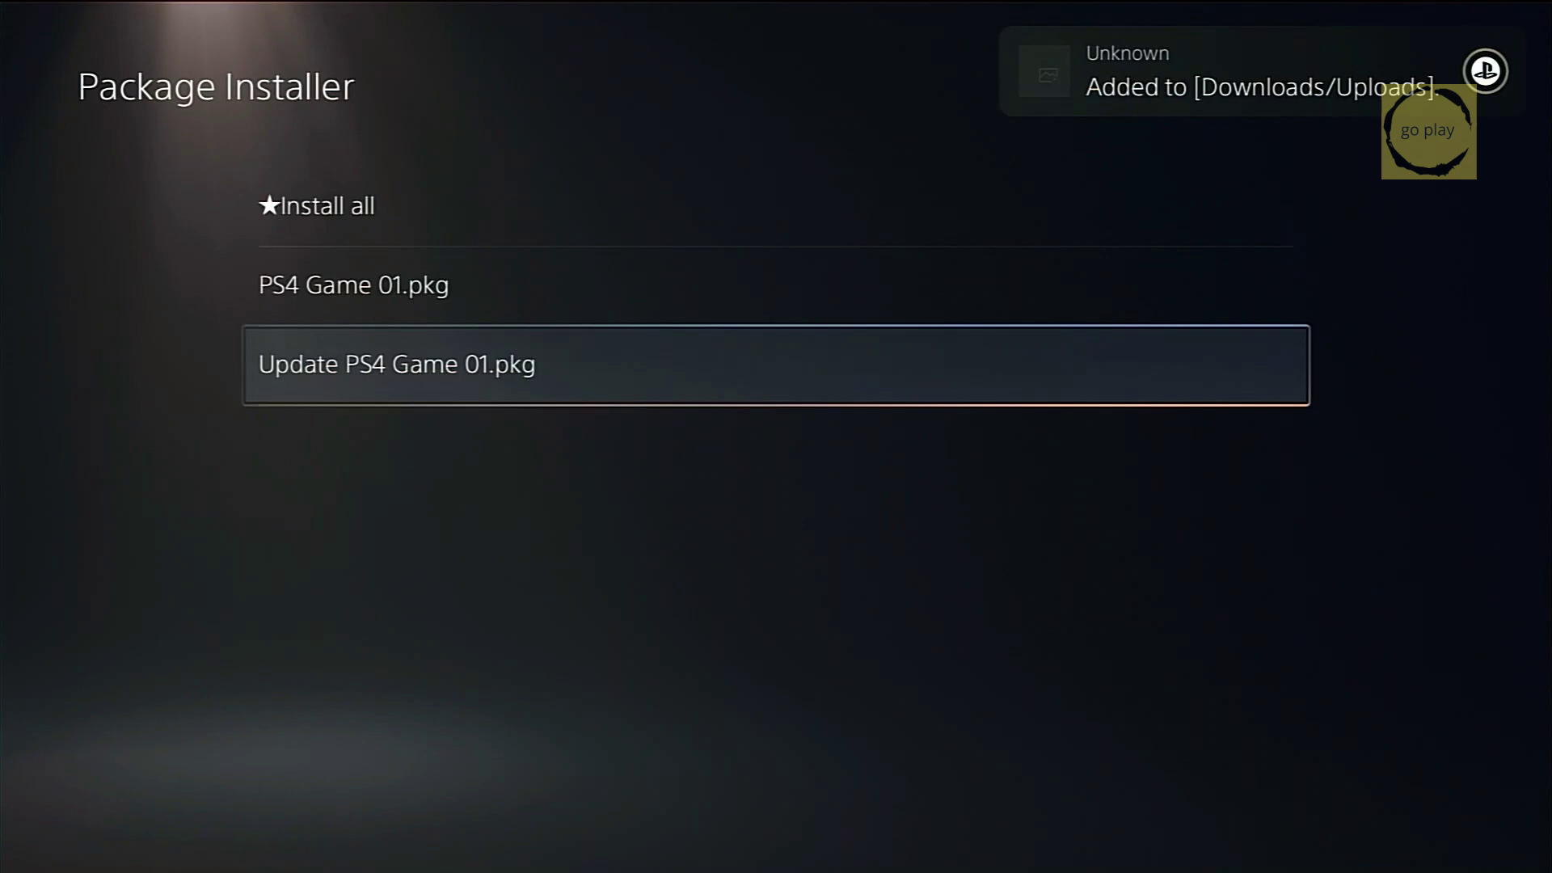
{"action": "key", "text": "Escape"}
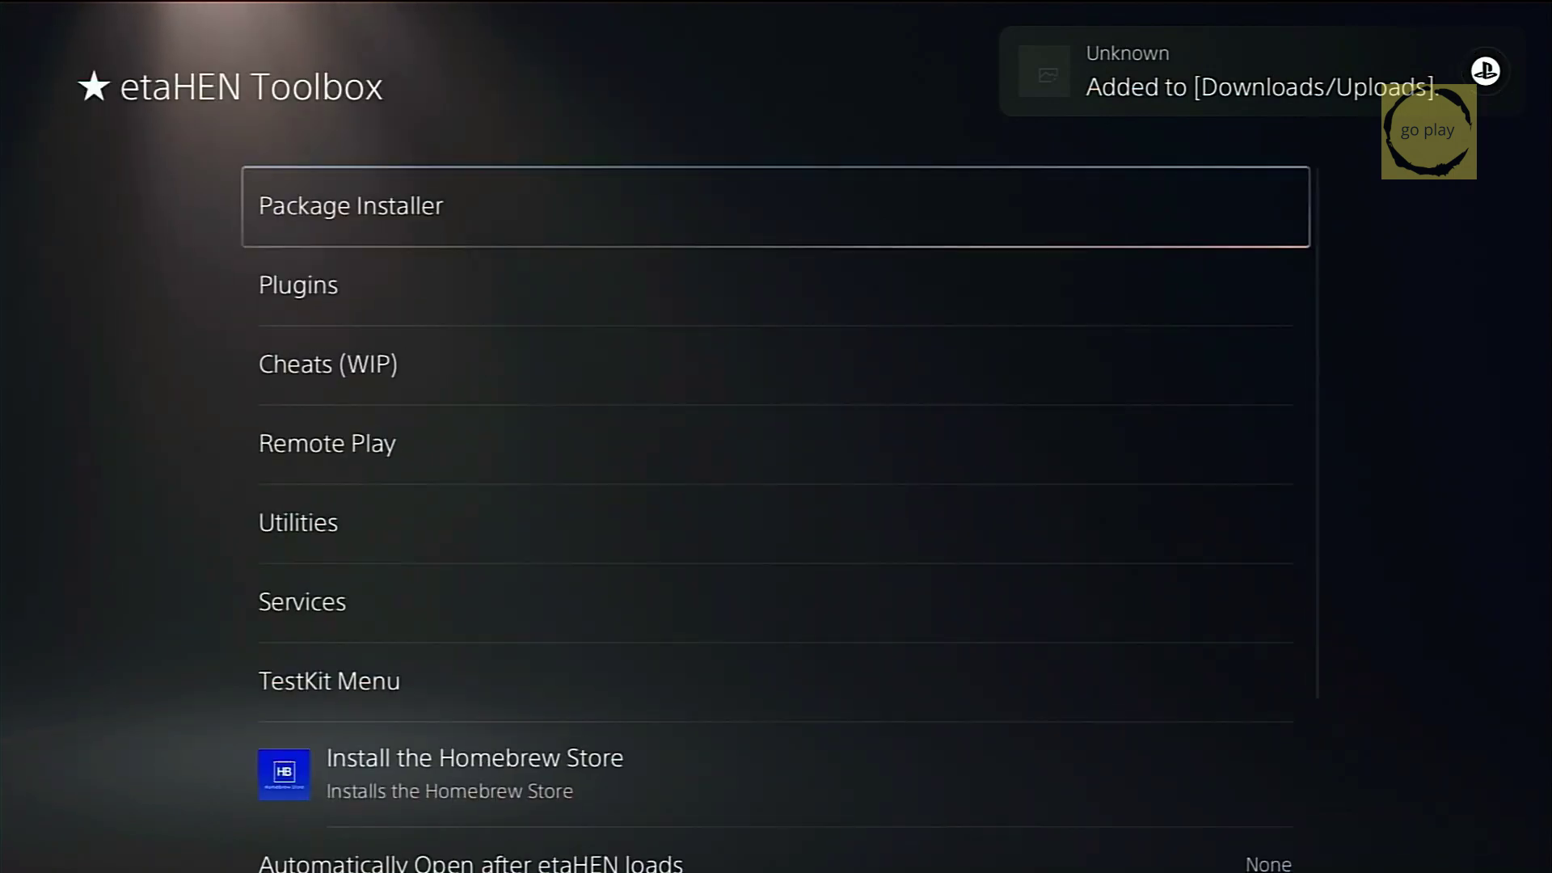
- Launch Rise of the Tomb Raider from the home Games row, choosing Update Later
{"action": "key", "text": "Escape"}
{"action": "key", "text": "Escape"}
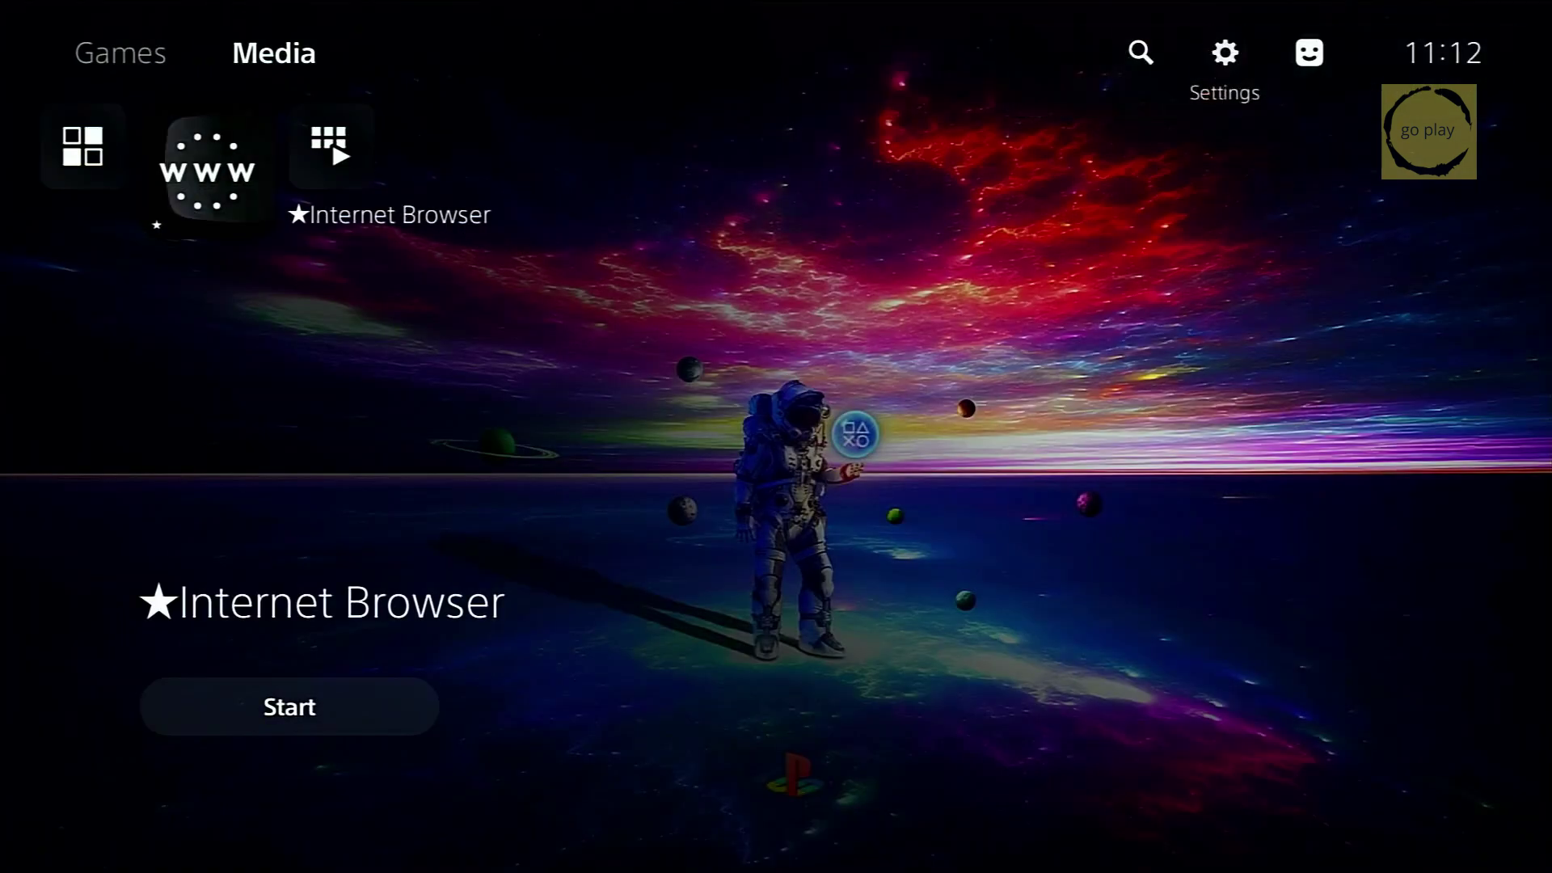
{"action": "key", "text": "Return"}
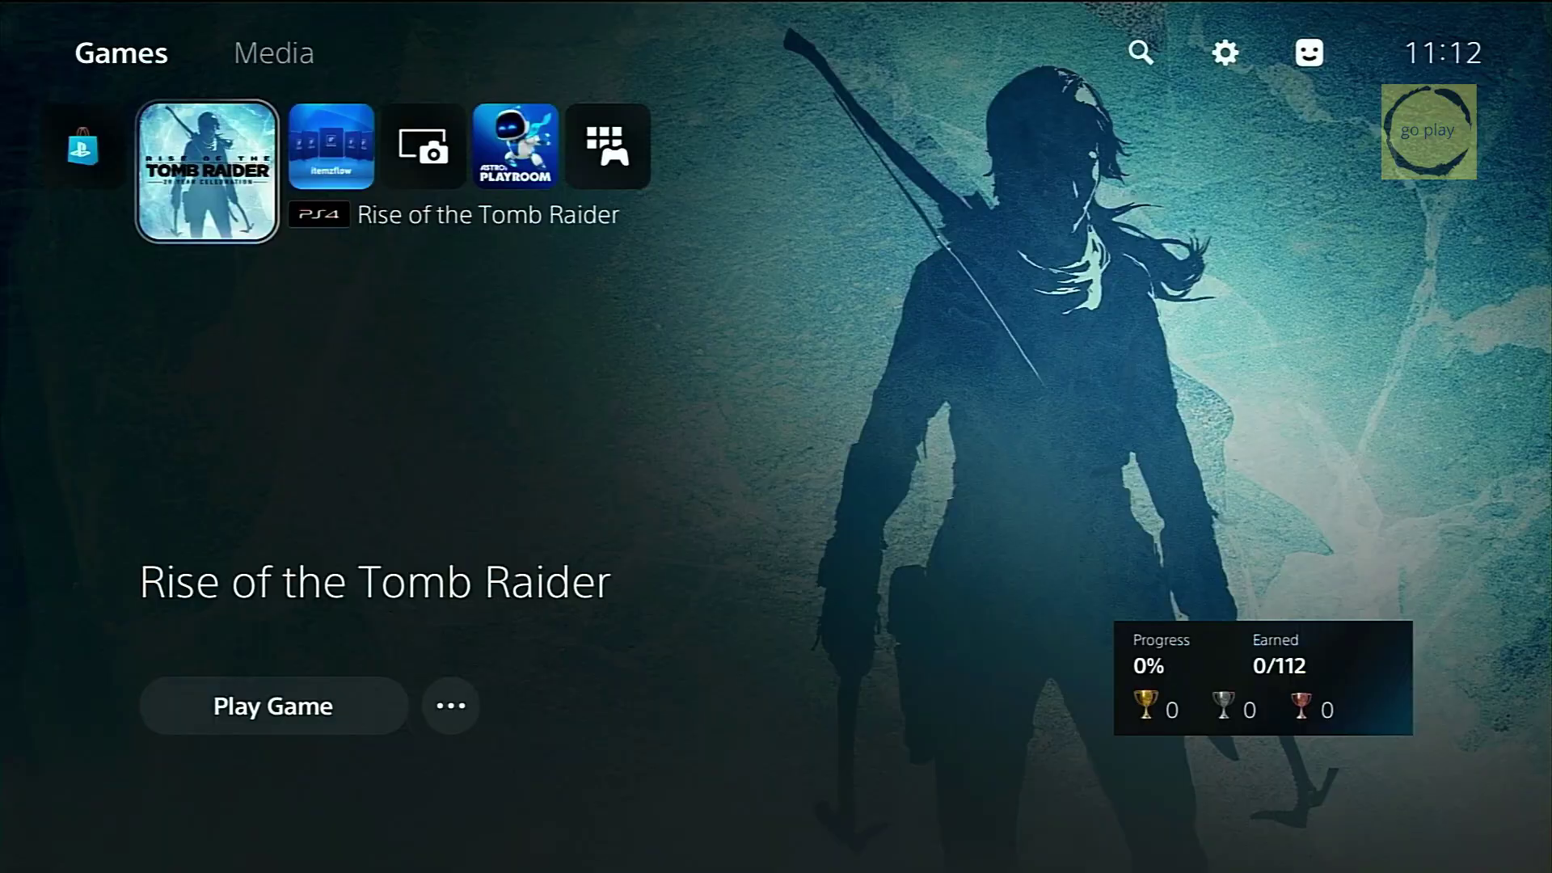
{"action": "key", "text": "Return"}
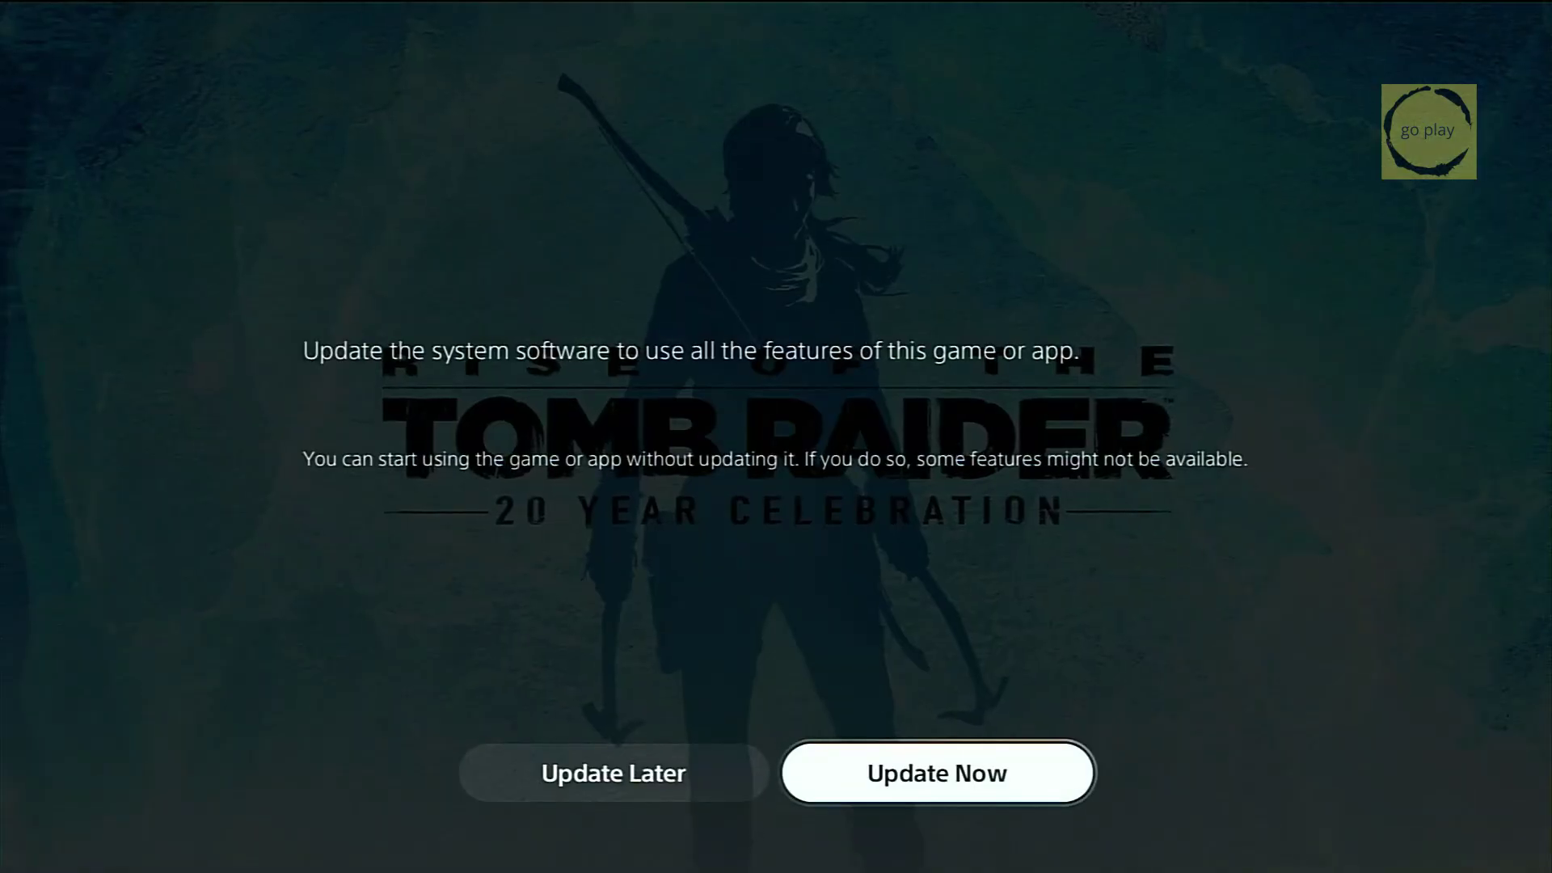
{"action": "key", "text": "Left"}
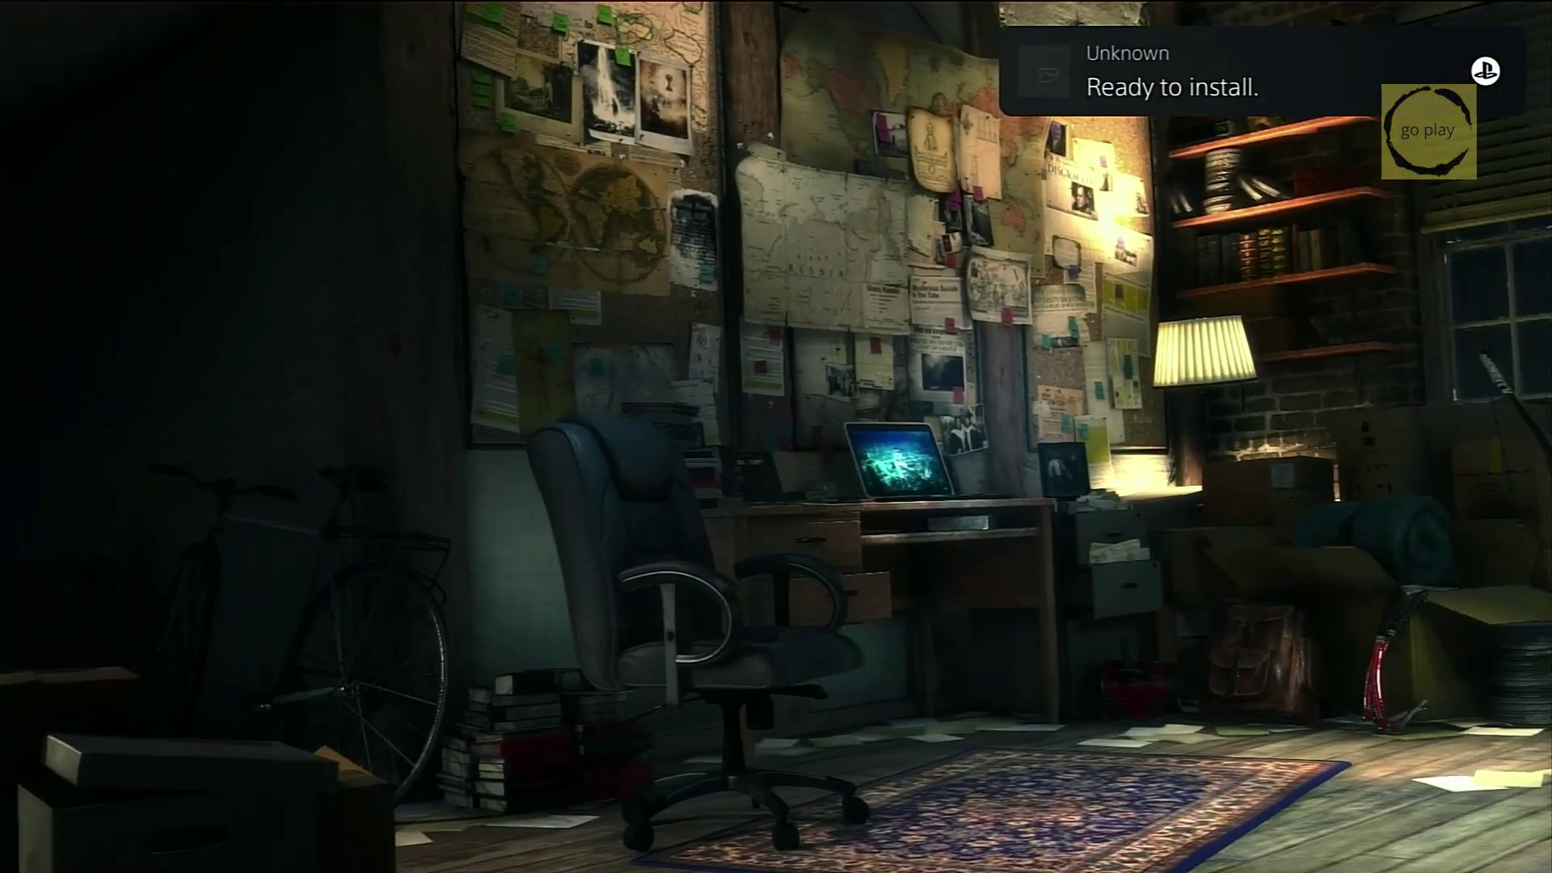
- Close the running Rise of the Tomb Raider from the control centre's game switcher
{"action": "key", "text": "super"}
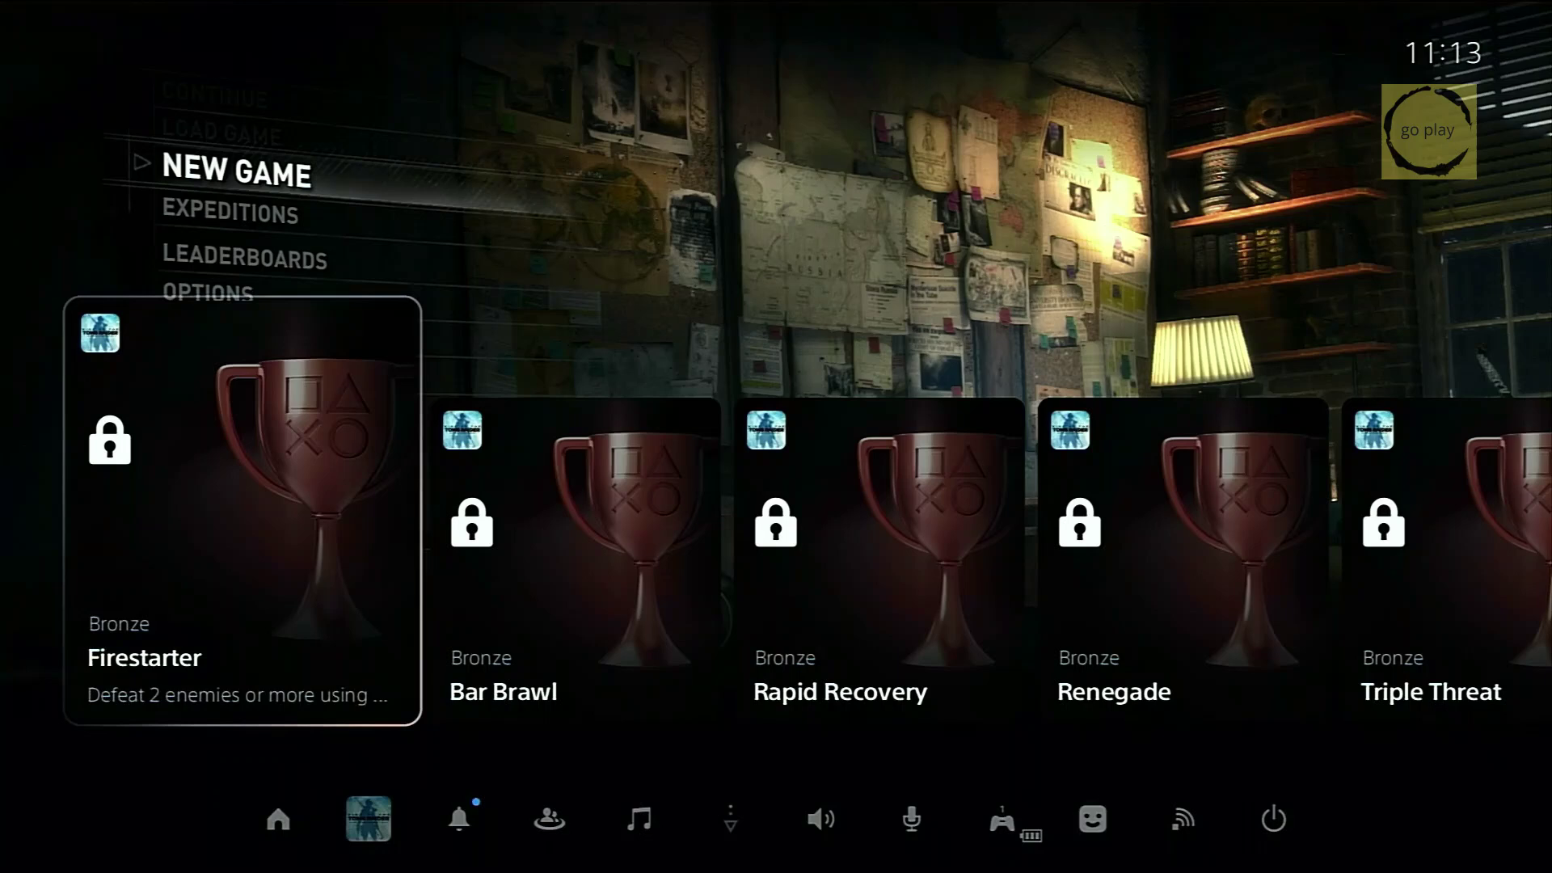
{"action": "key", "text": "Down"}
{"action": "key", "text": "Return"}
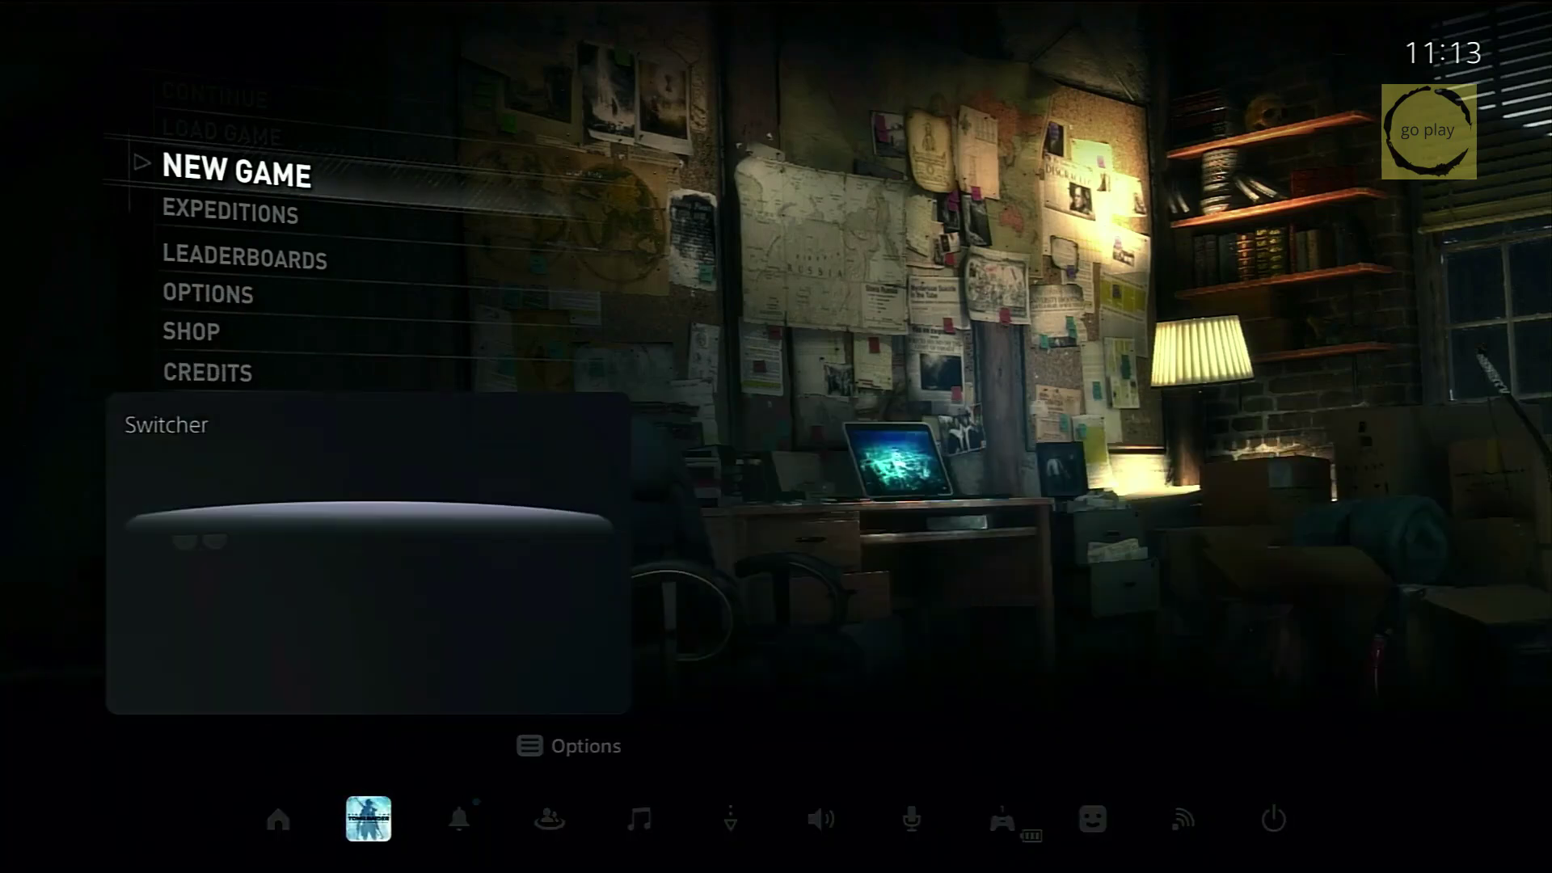
{"action": "key", "text": "Menu"}
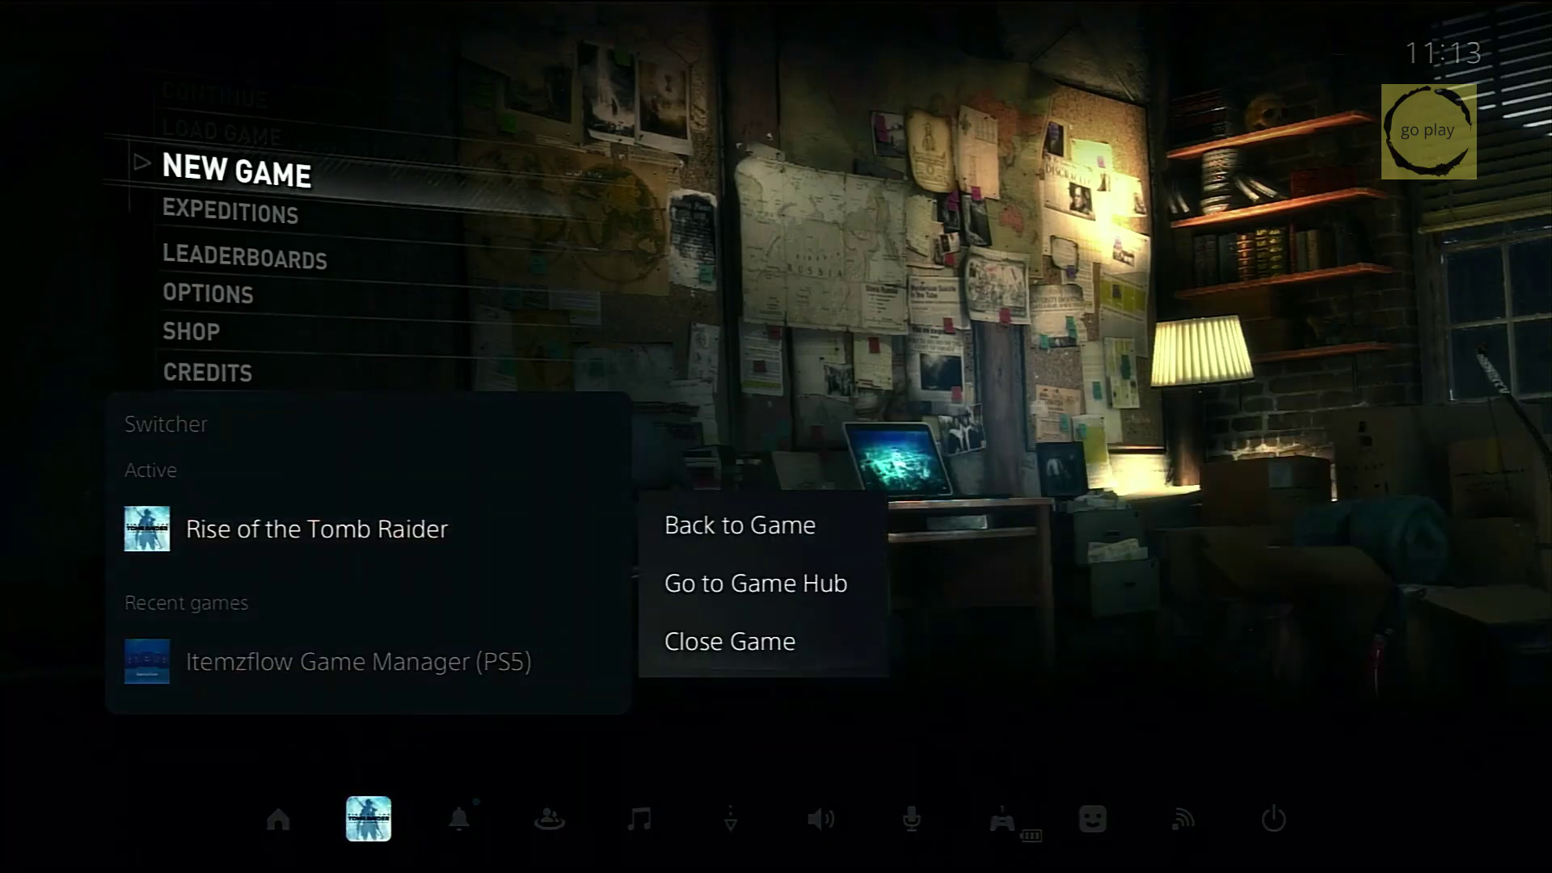
{"action": "key", "text": "Return"}
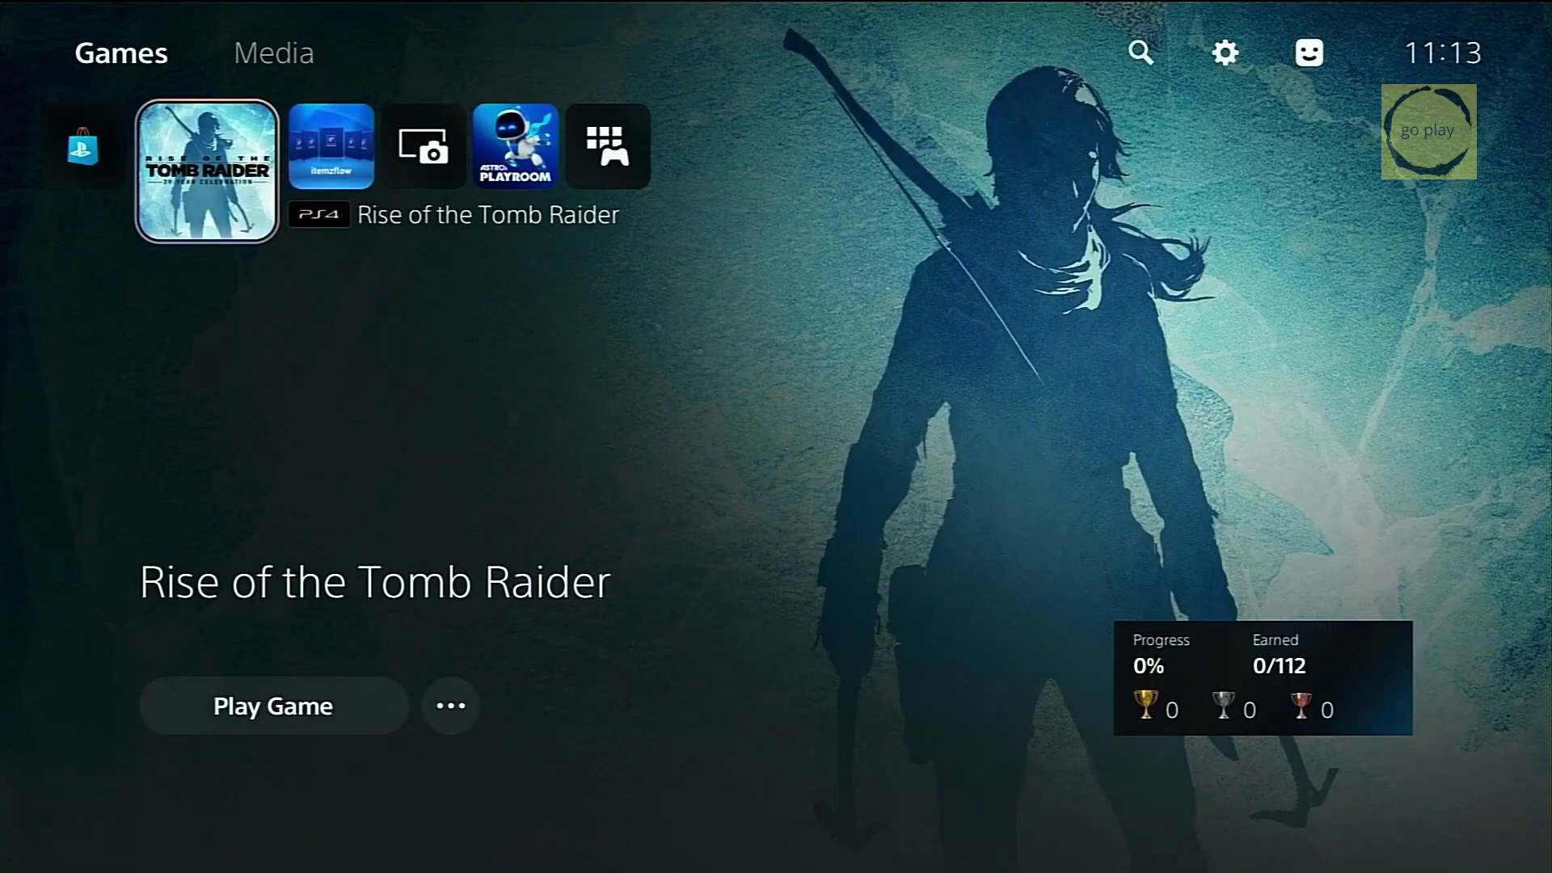
- Relaunch Itemzflow Game Manager with Update Later and show the PS5 App entry's options
{"action": "key", "text": "Right"}
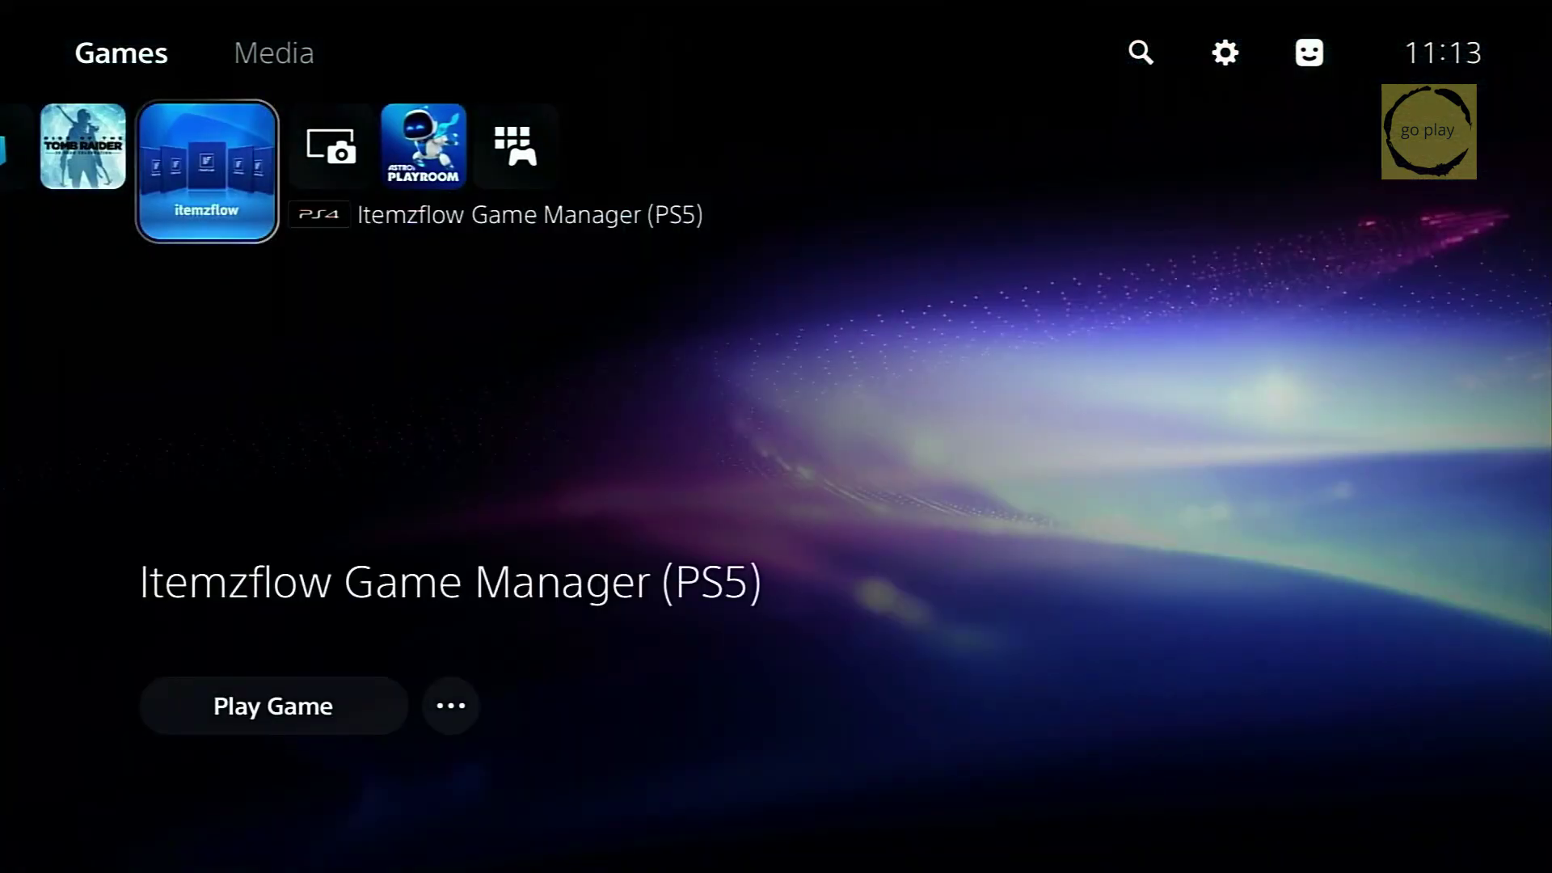
{"action": "key", "text": "Return"}
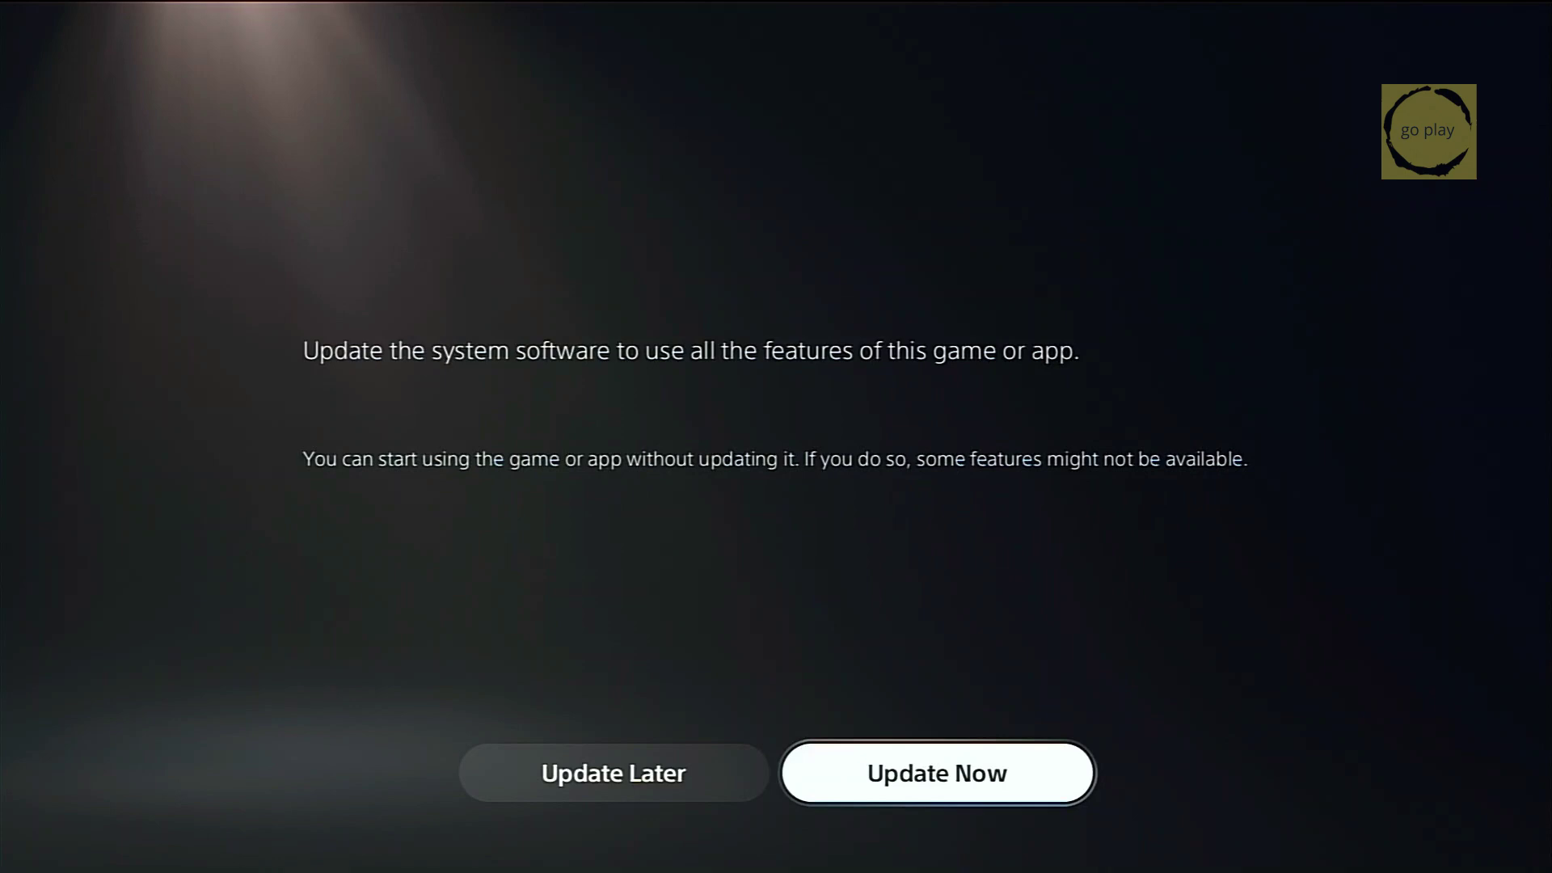
{"action": "key", "text": "Left"}
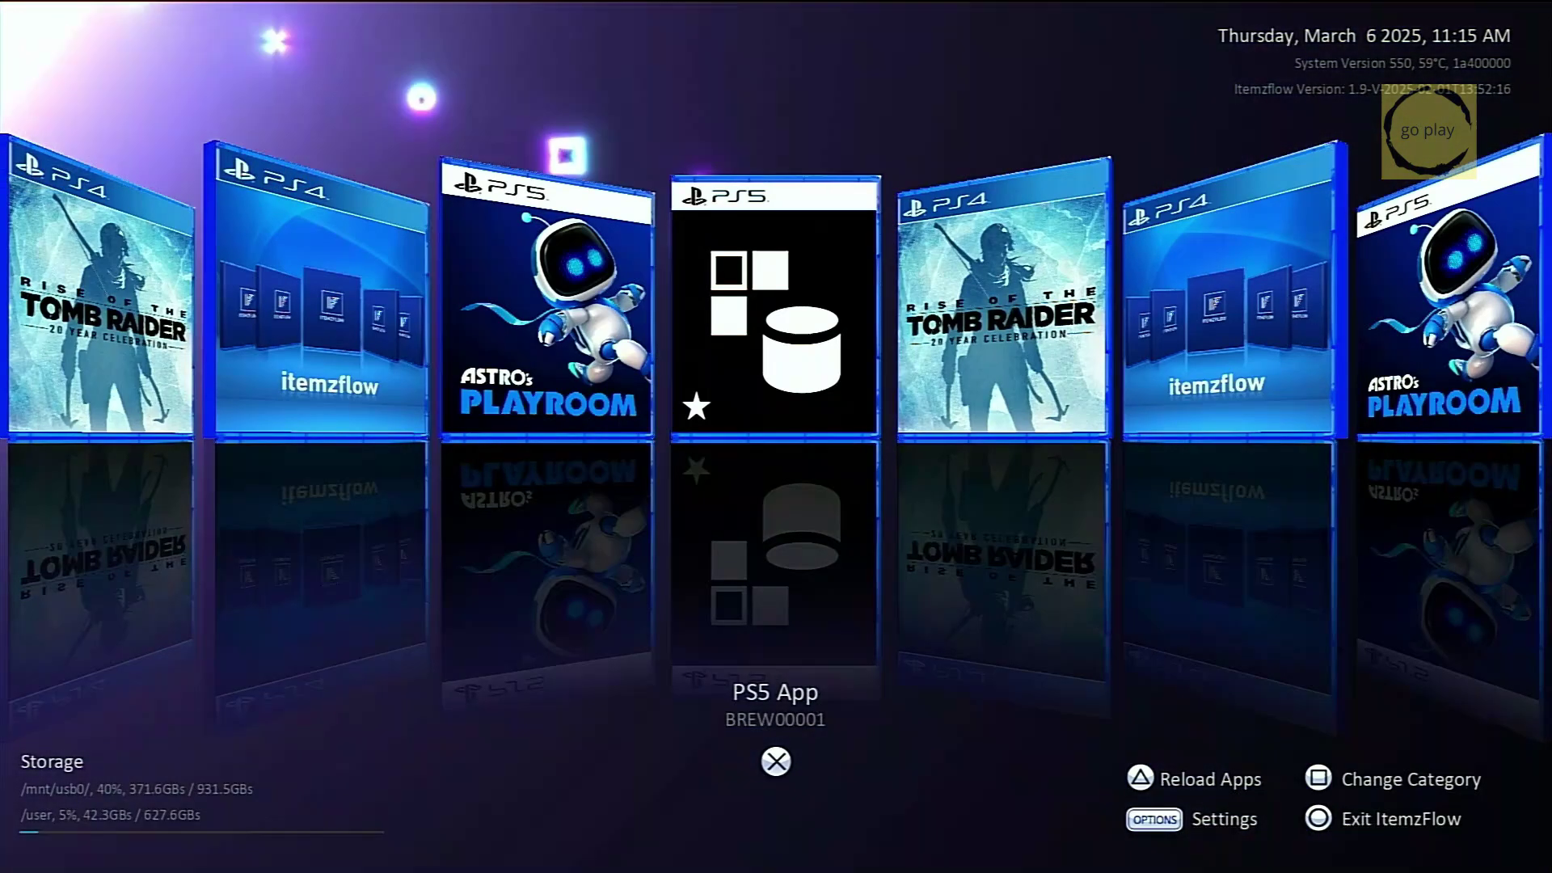
{"action": "key", "text": "Return"}
- Run Itemzflow's Scan for Apps across the whole PS5 and confirm Yes
{"action": "key", "text": "Down"}
{"action": "key", "text": "Down"}
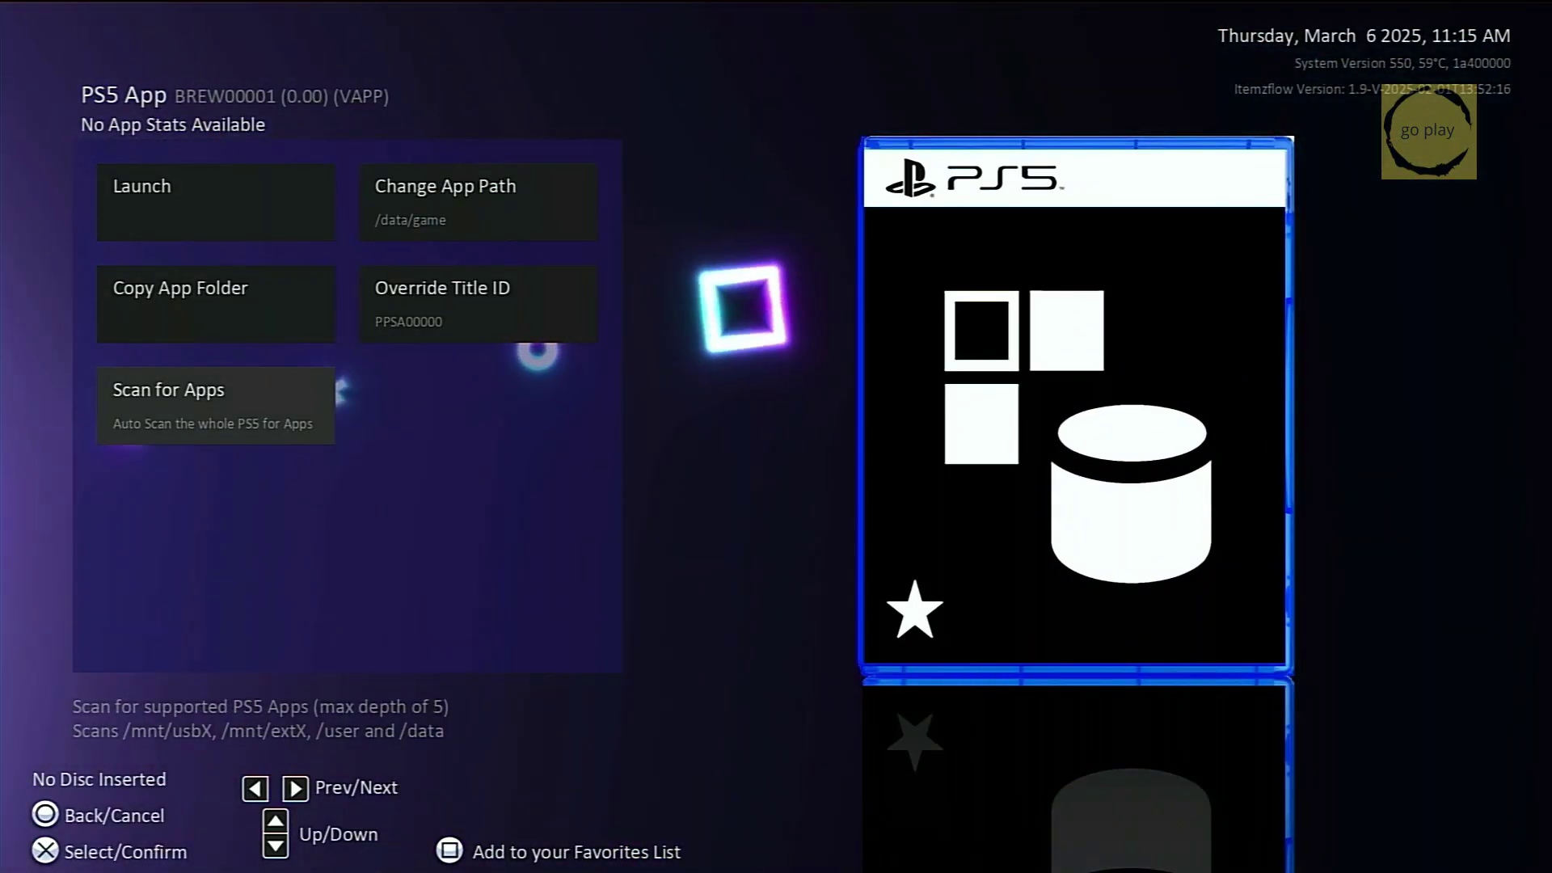
{"action": "key", "text": "Return"}
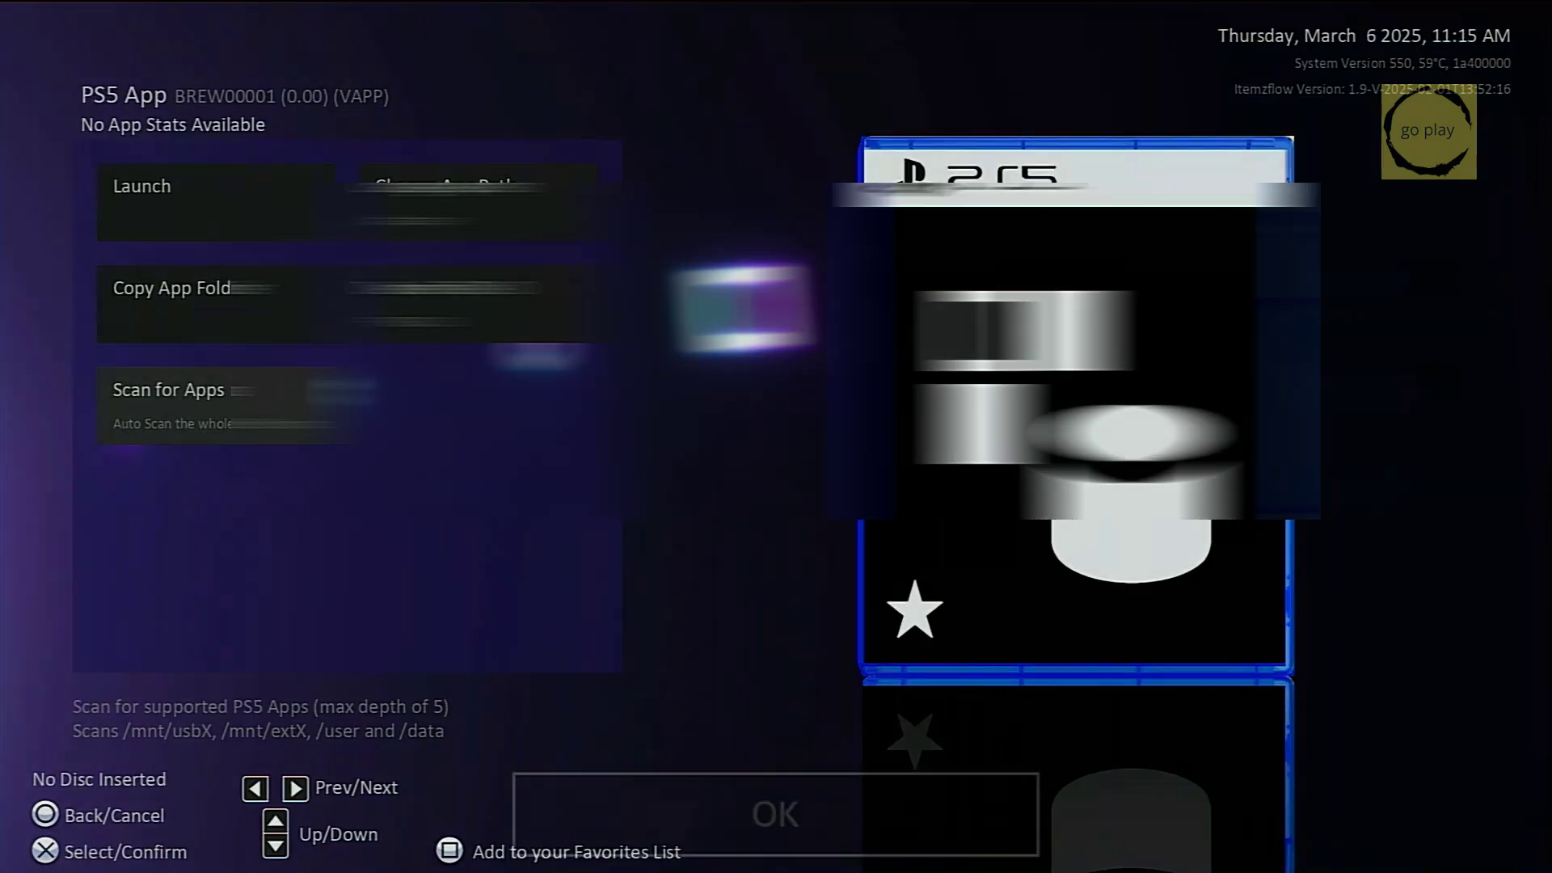
{"action": "key", "text": "Return"}
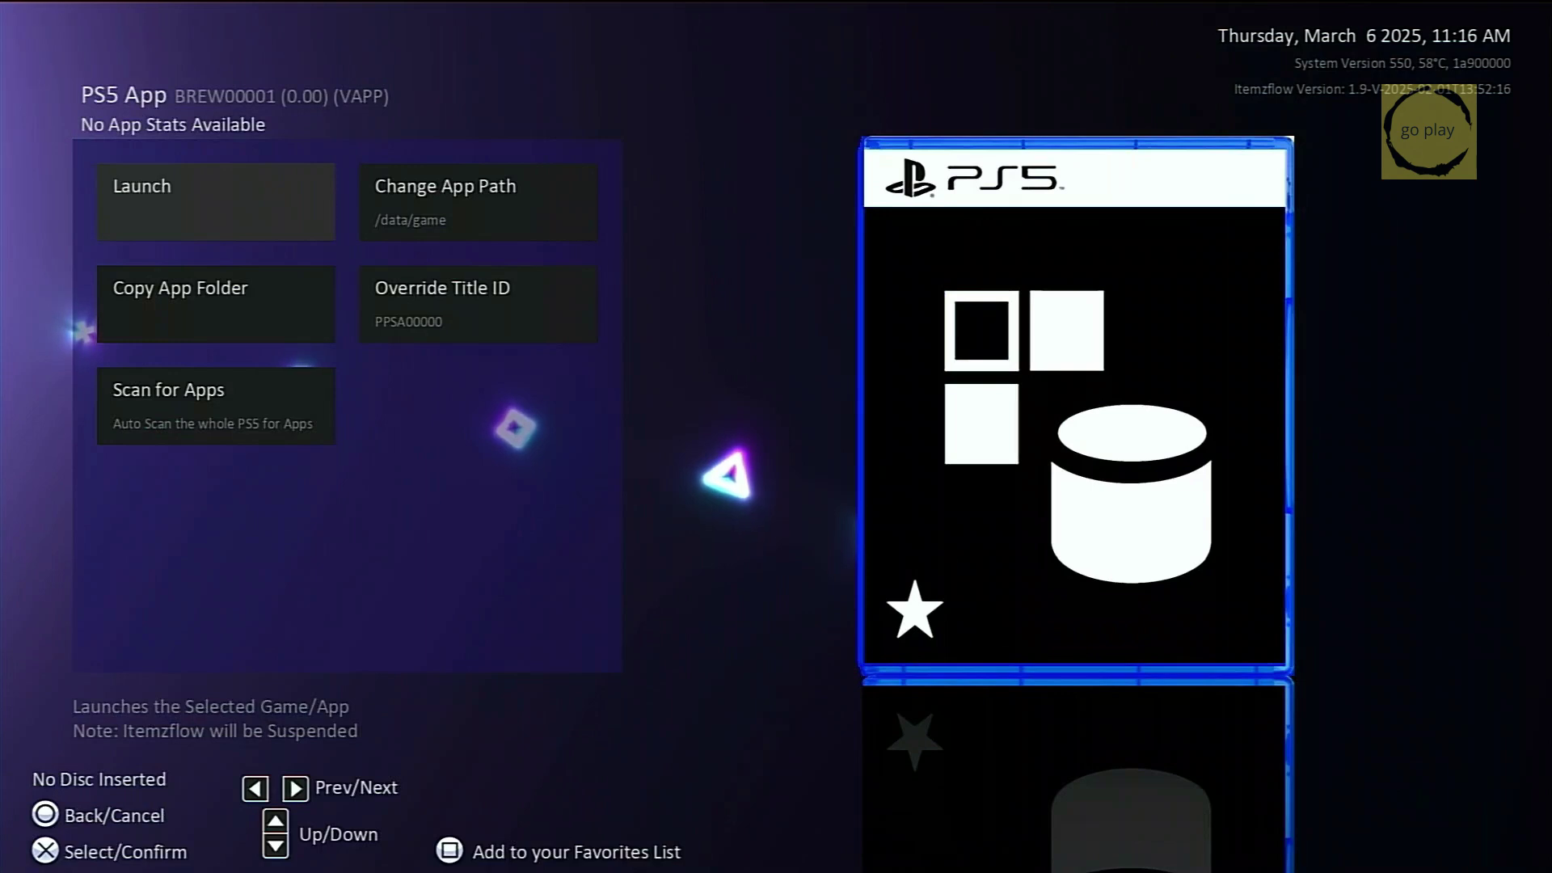
- Launch A Plague Tale: Requiem from the Itemzflow carousel and dismiss the FATAL Signal/Error 11 message
{"action": "key", "text": "Escape"}
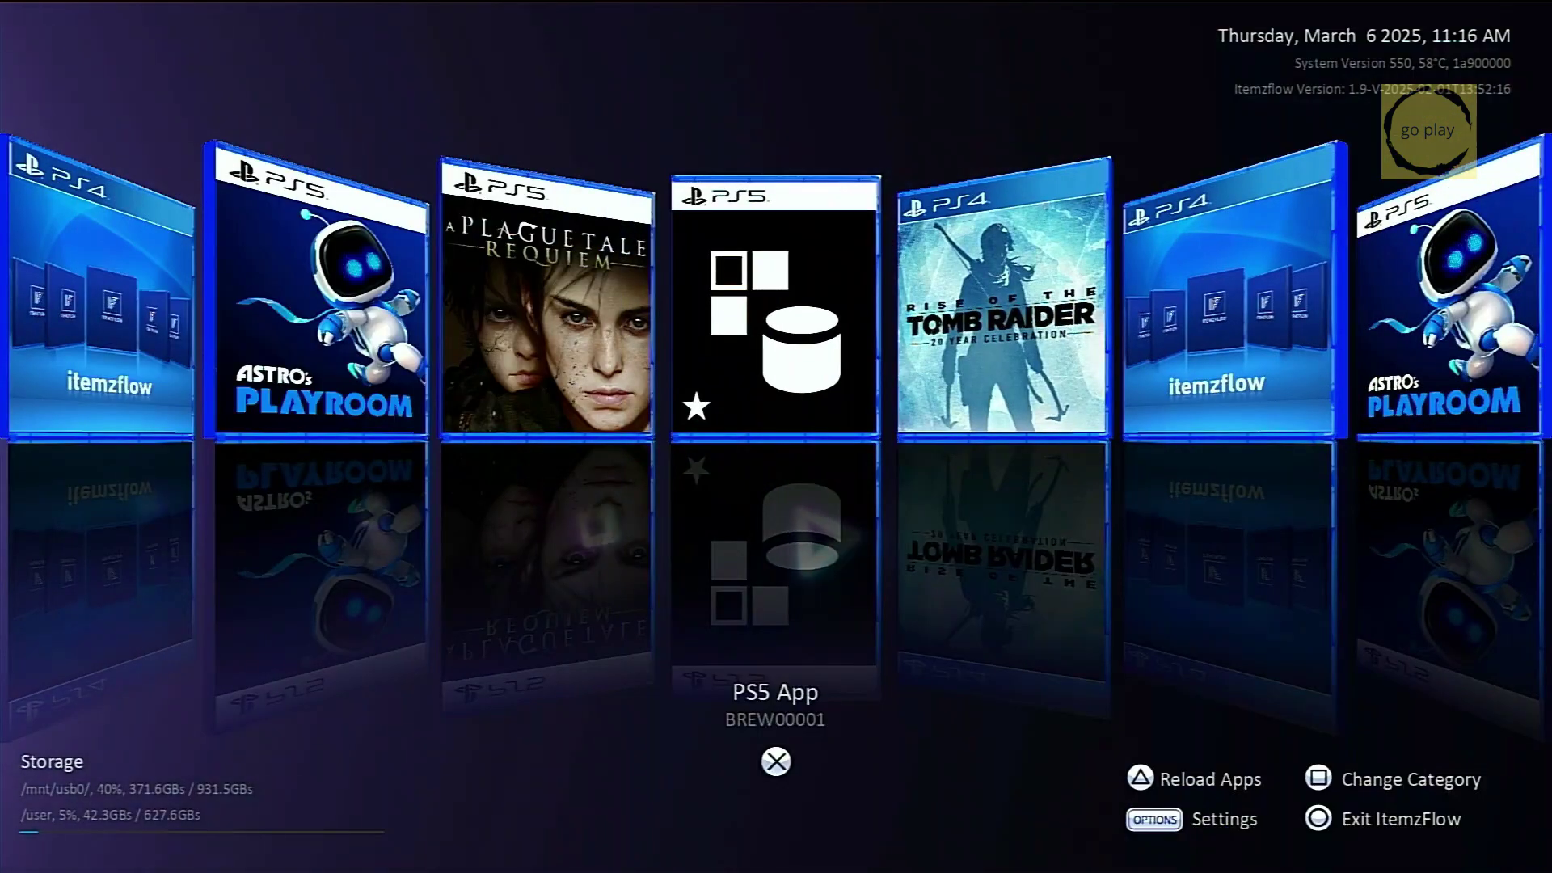
{"action": "key", "text": "Left"}
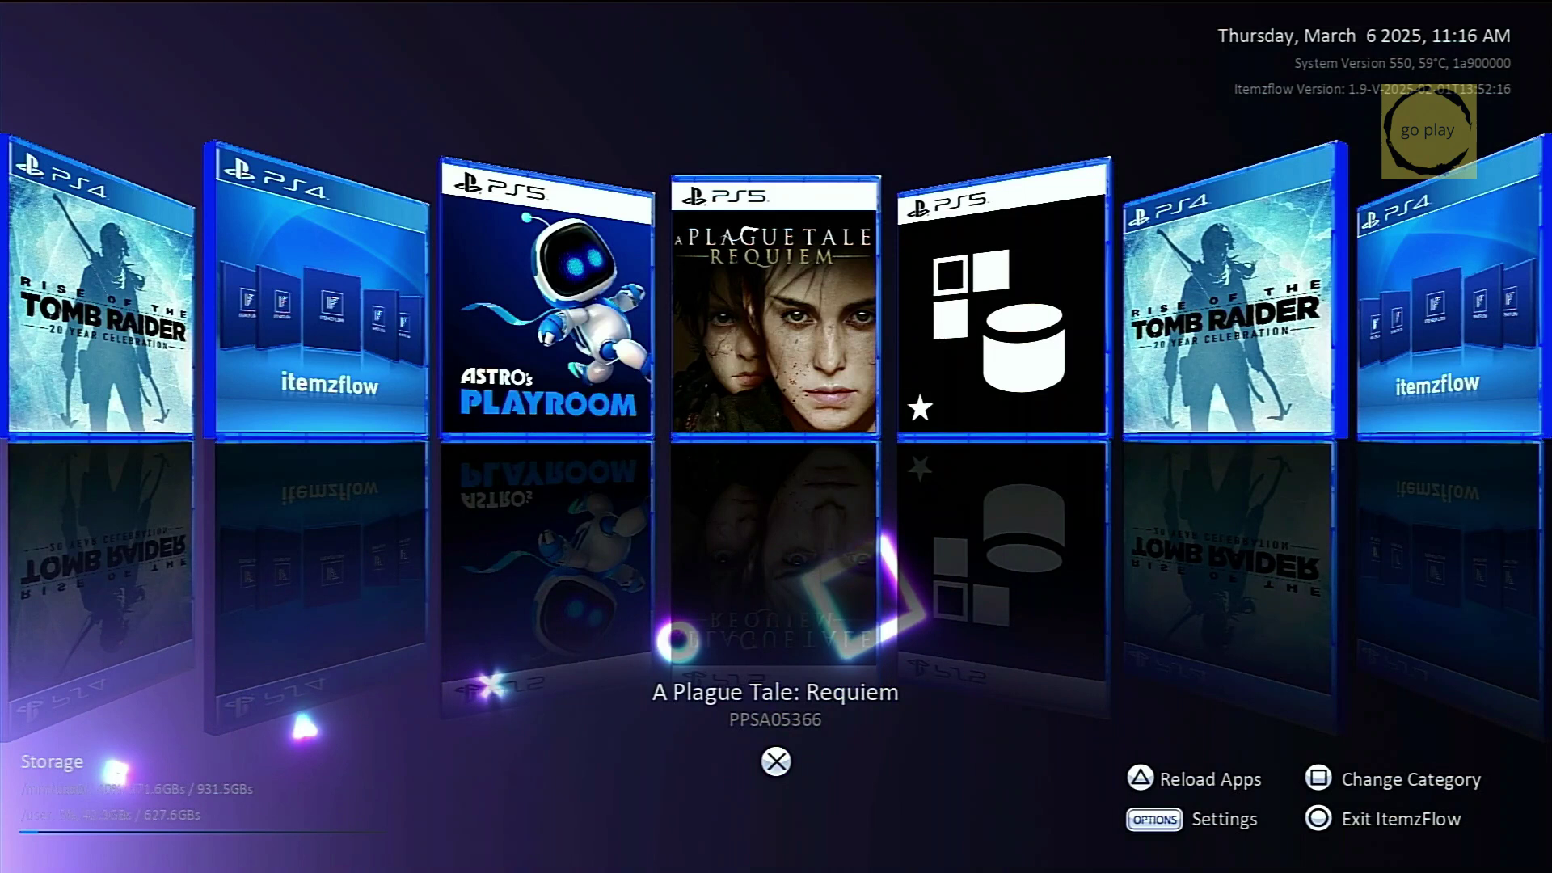
{"action": "key", "text": "Return"}
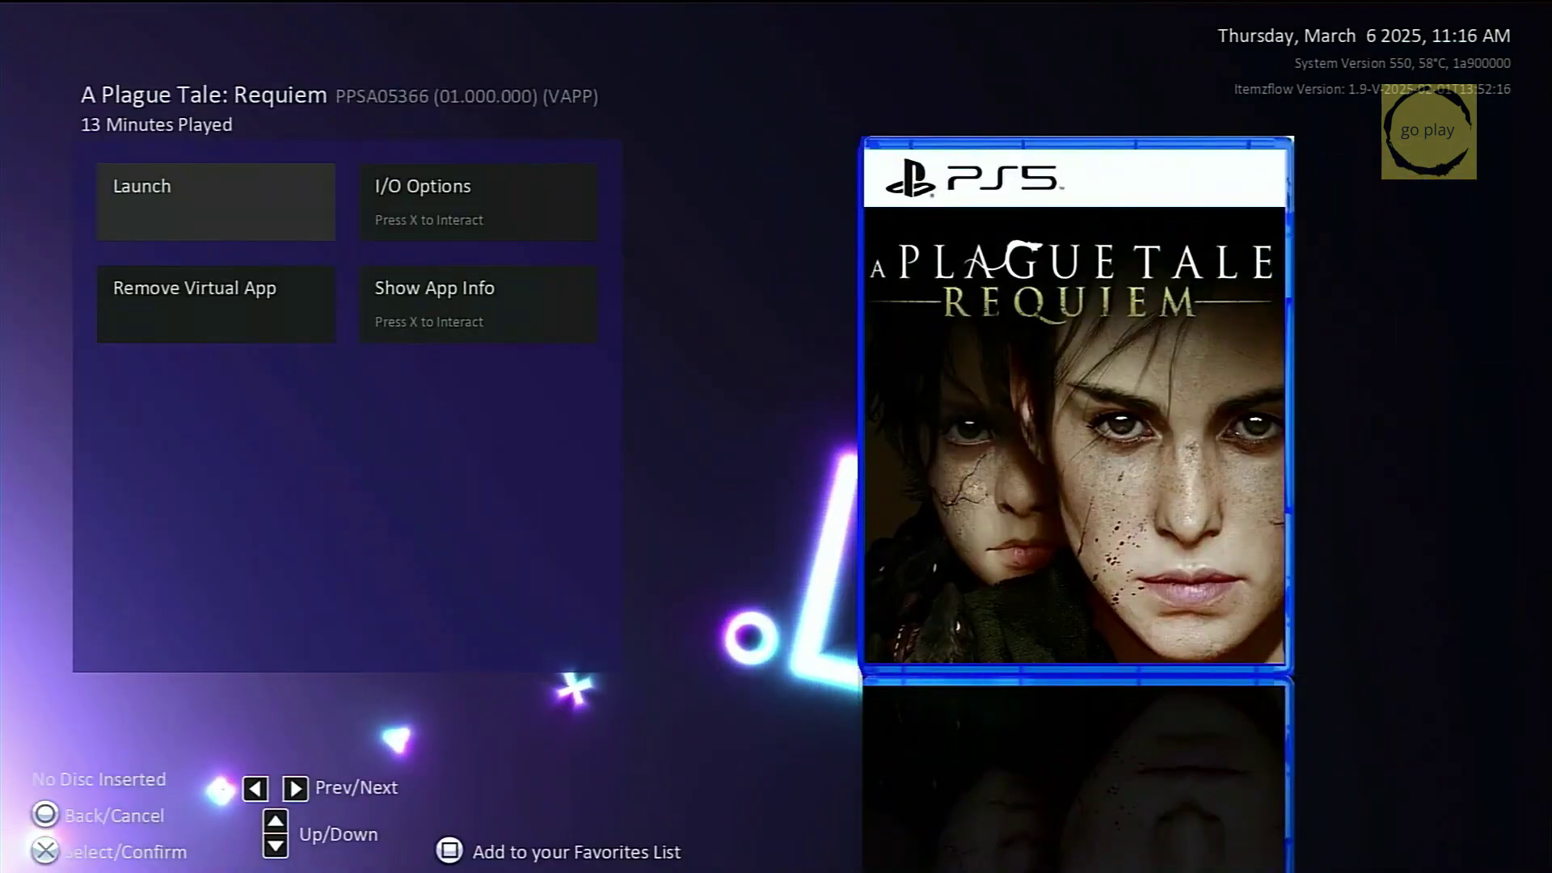
{"action": "key", "text": "Return"}
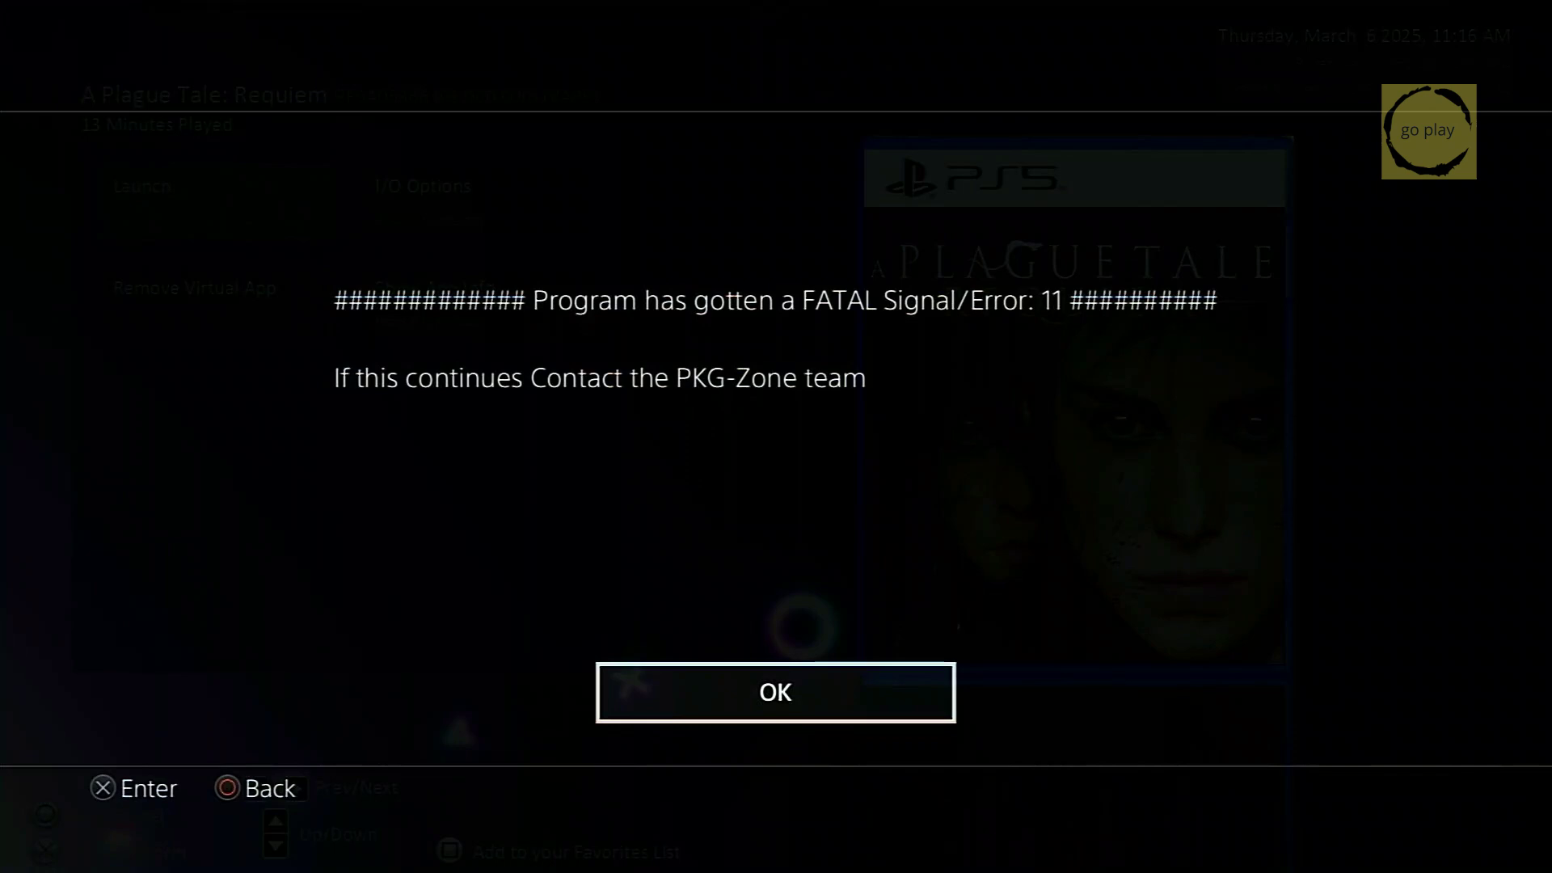
{"action": "key", "text": "Return"}
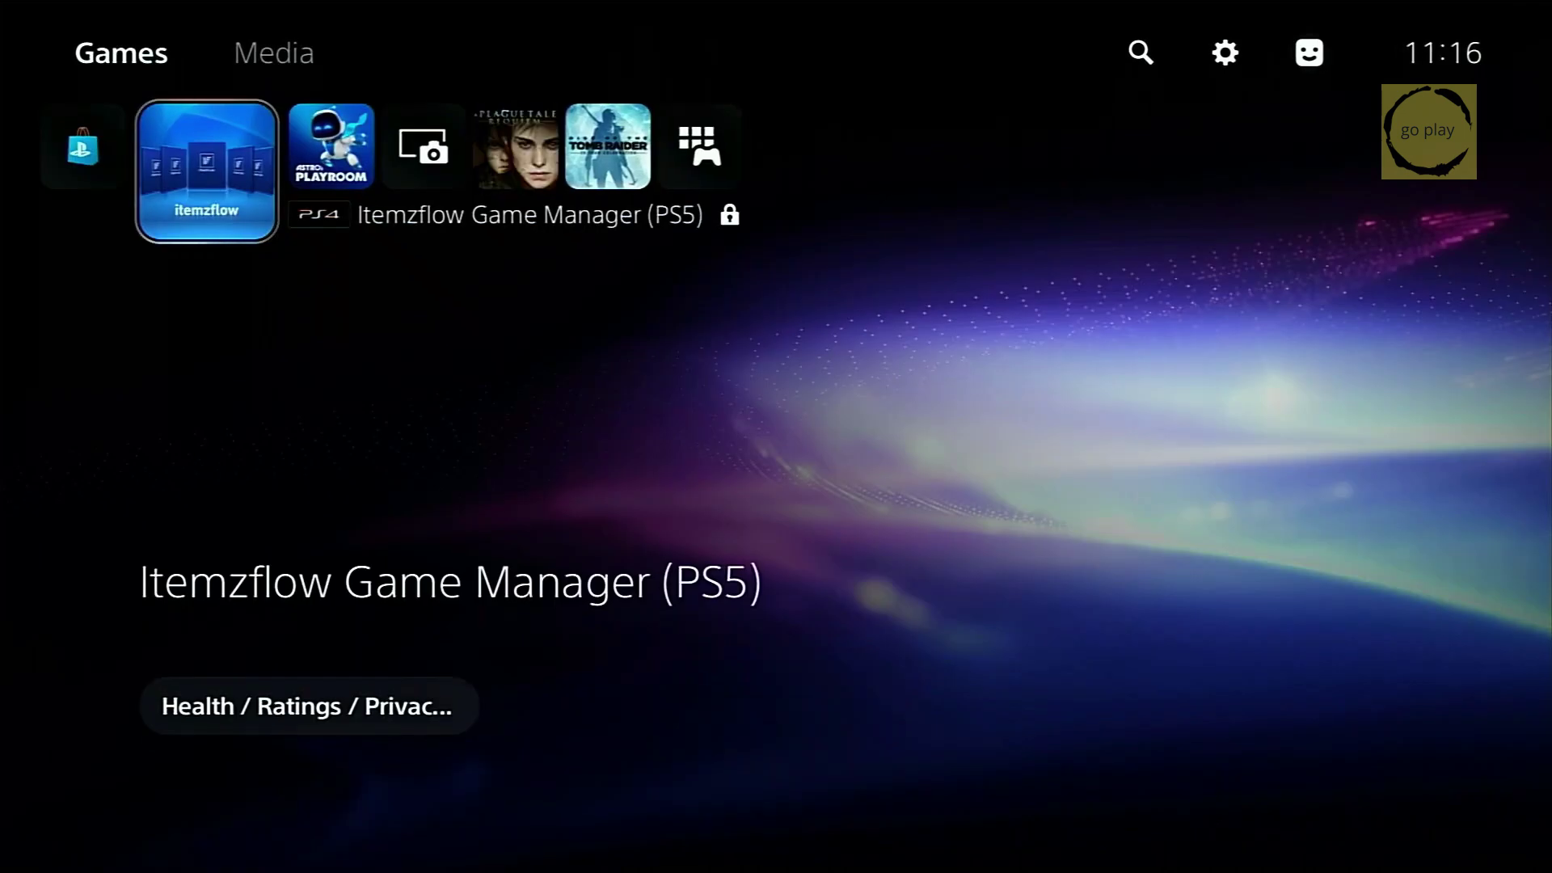
- Select A Plague Tale: Requiem on the home screen and let it start to its title screen
{"action": "key", "text": "Right"}
{"action": "key", "text": "Right"}
{"action": "key", "text": "Right"}
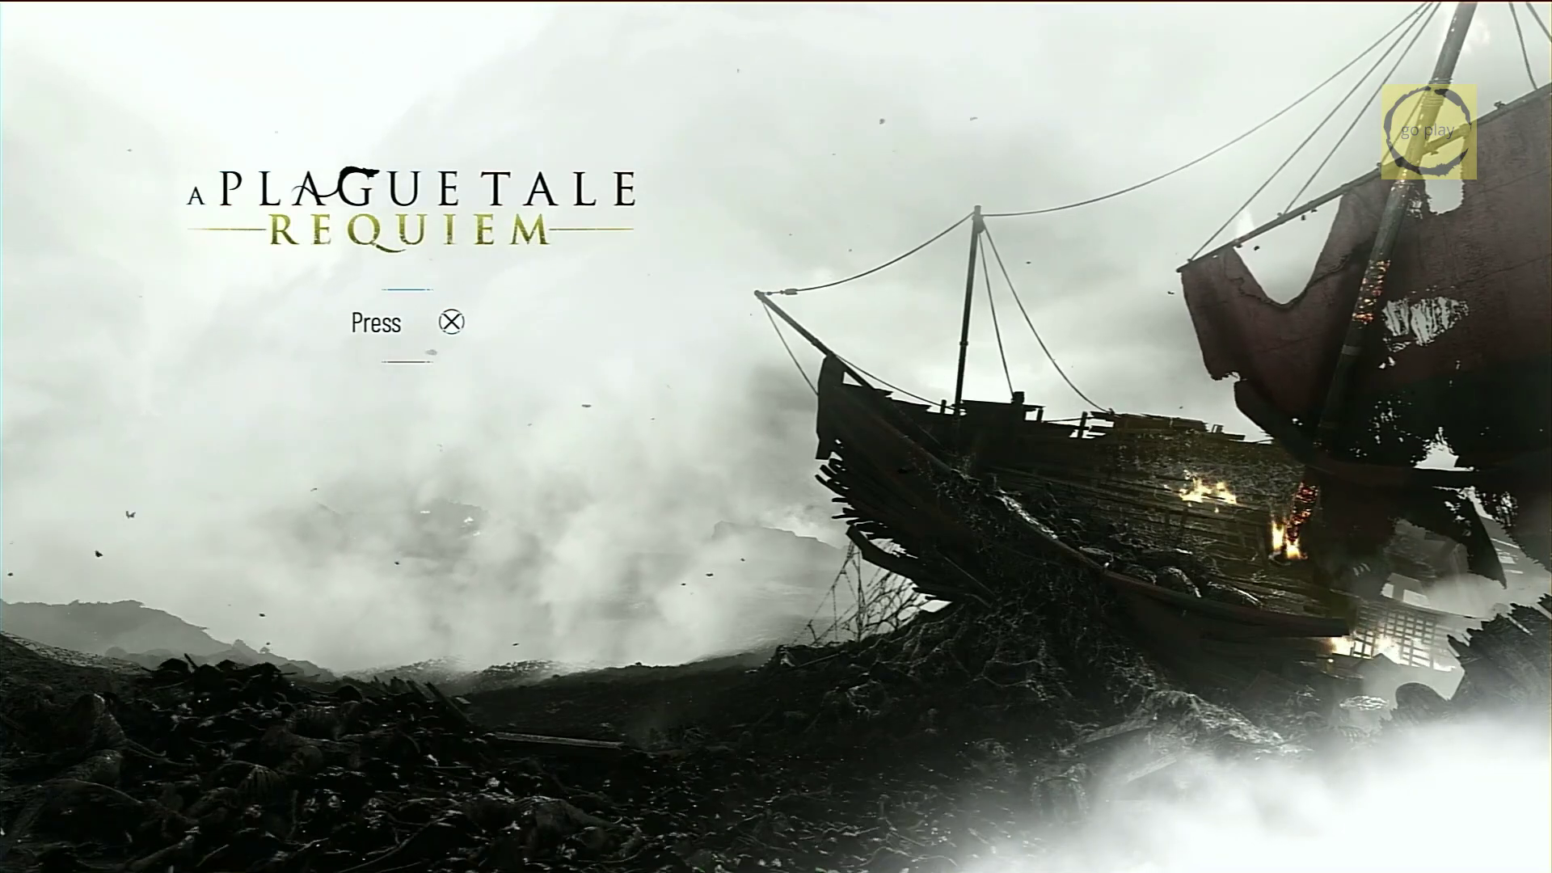
- Leave the running A Plague Tale: Requiem via Switcher options and browse the home games row
{"action": "key", "text": "super"}
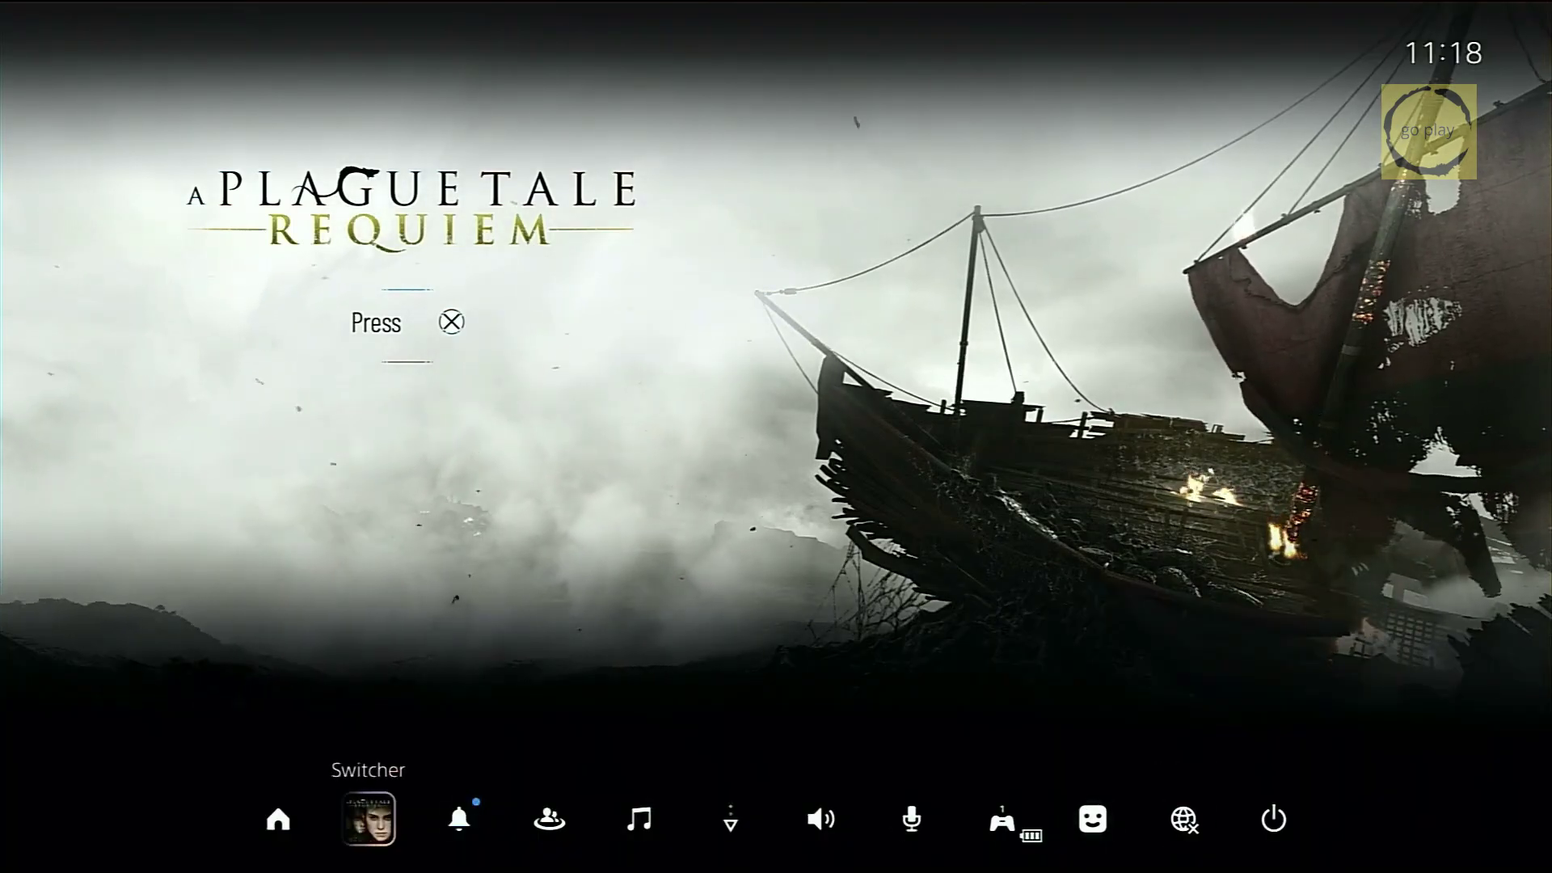
{"action": "key", "text": "Return"}
{"action": "key", "text": "Menu"}
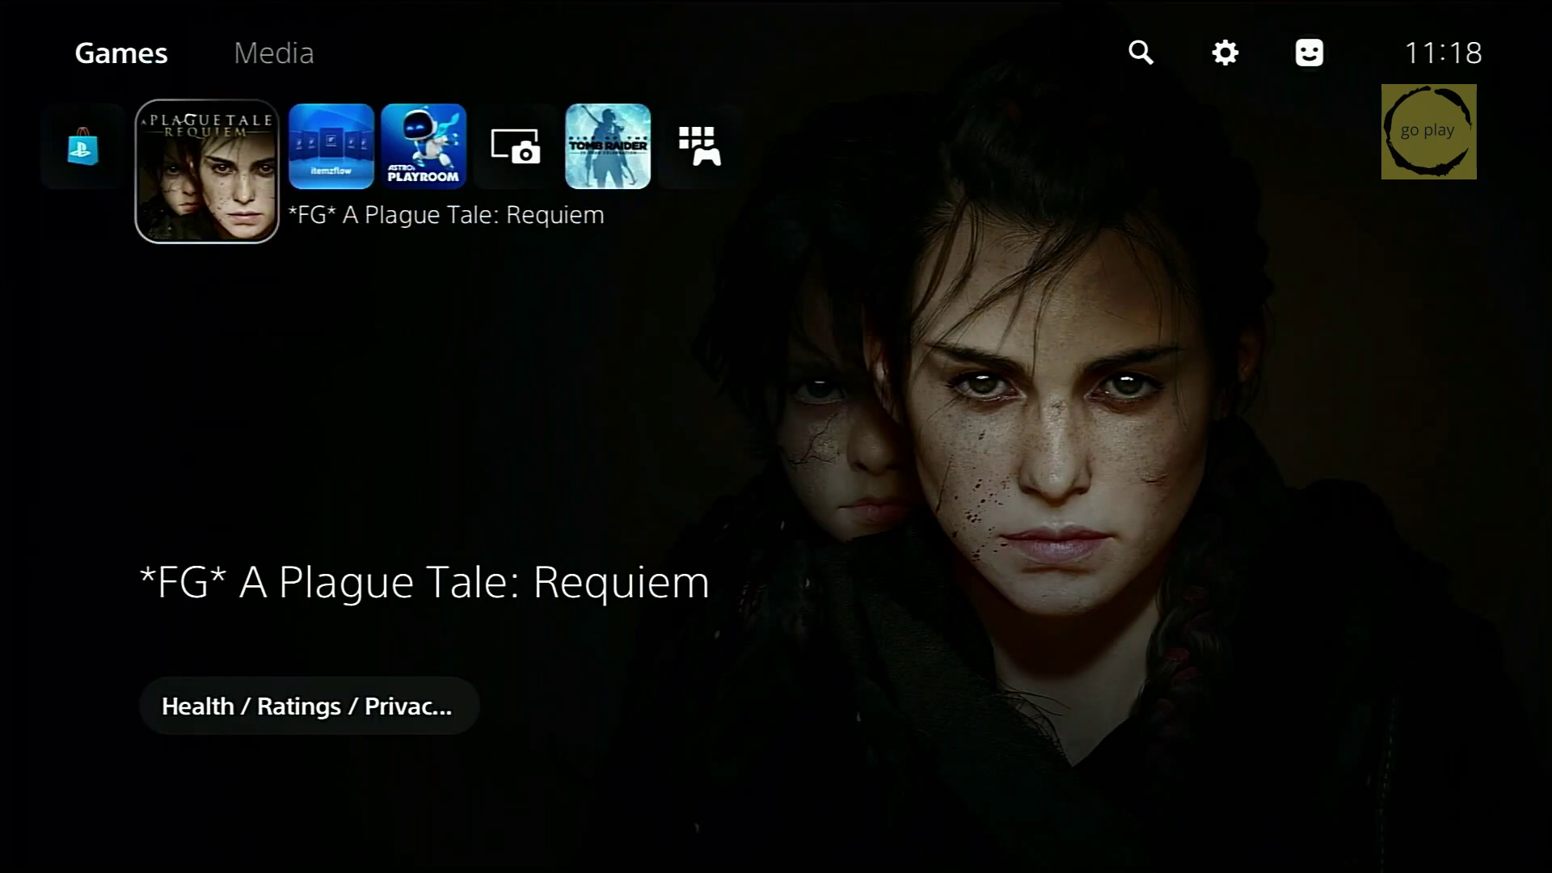
{"action": "key", "text": "Right"}
{"action": "key", "text": "Right"}
{"action": "key", "text": "Right"}
{"action": "key", "text": "Right"}
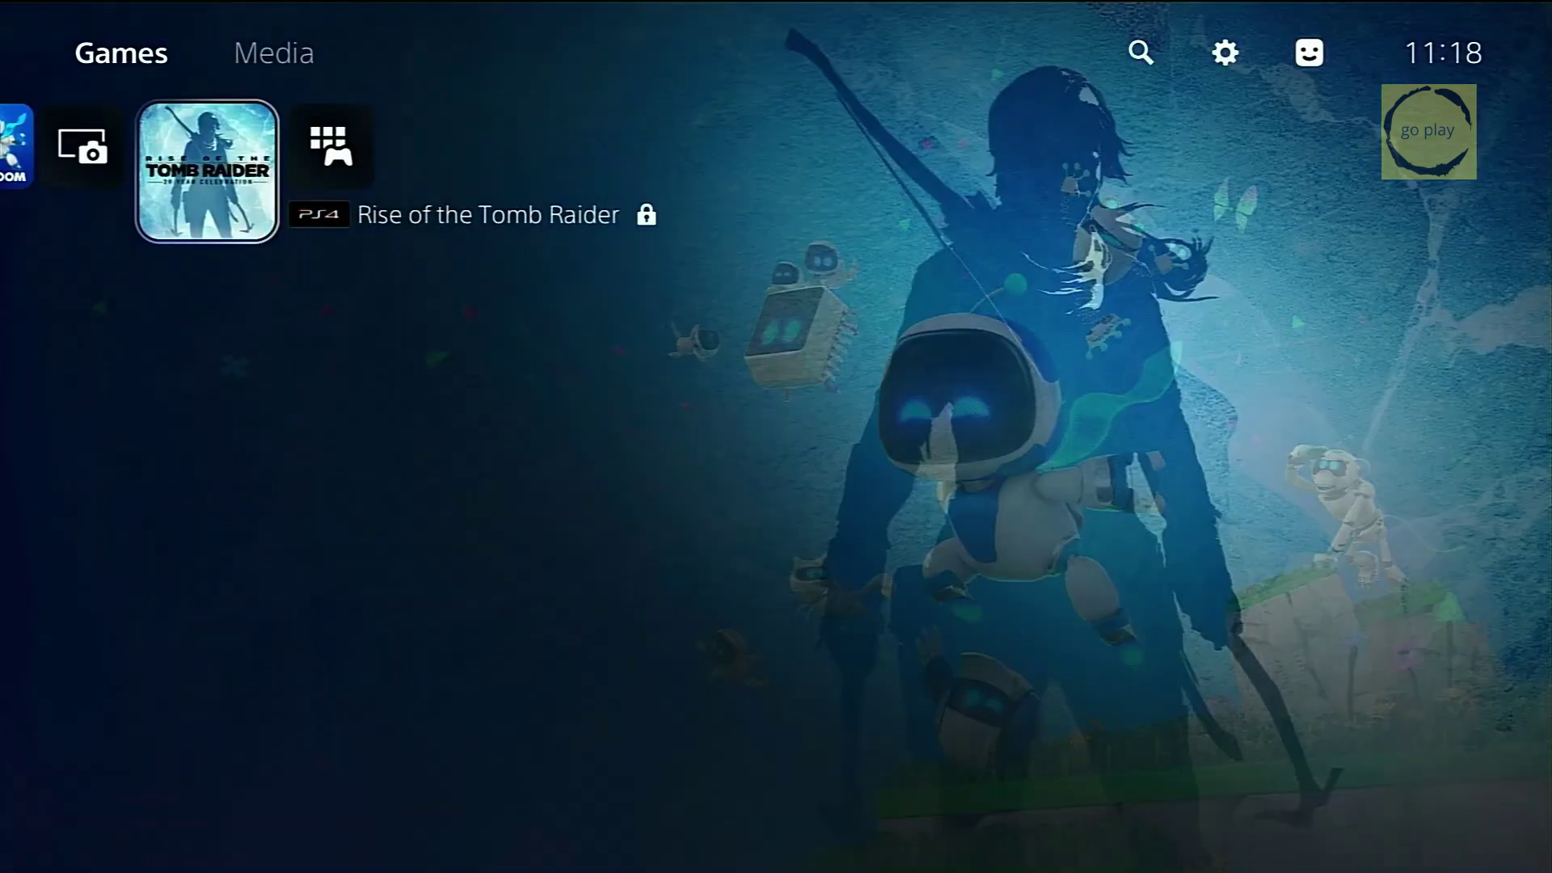
{"action": "key", "text": "Left"}
{"action": "key", "text": "Left"}
{"action": "key", "text": "Left"}
{"action": "key", "text": "Left"}
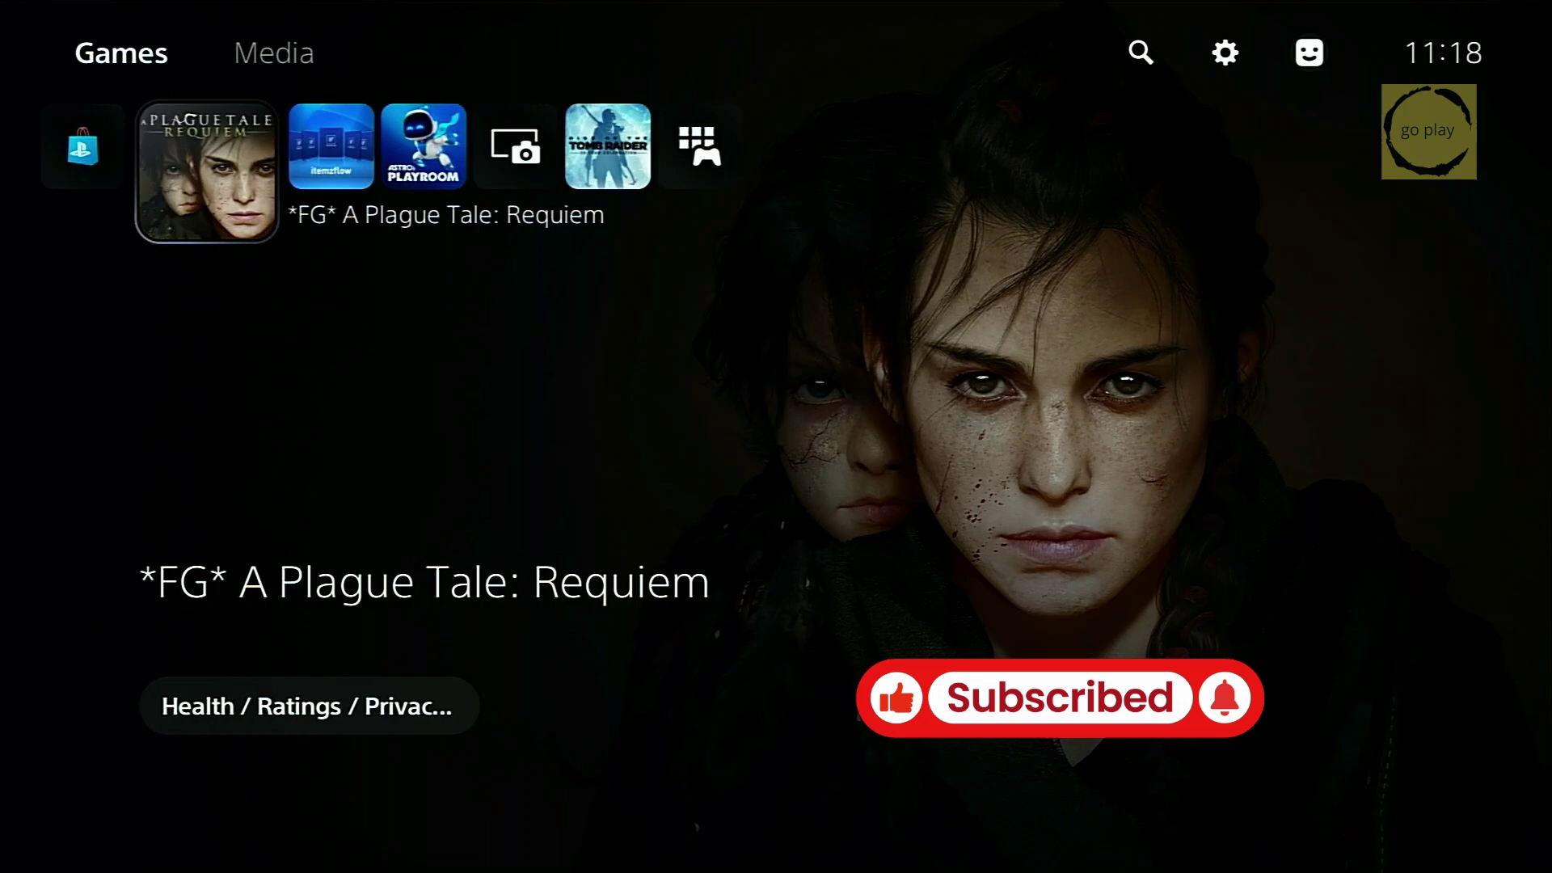
- Open the PS5 Power menu and highlight Turn Off PS5
{"action": "key", "text": "super"}
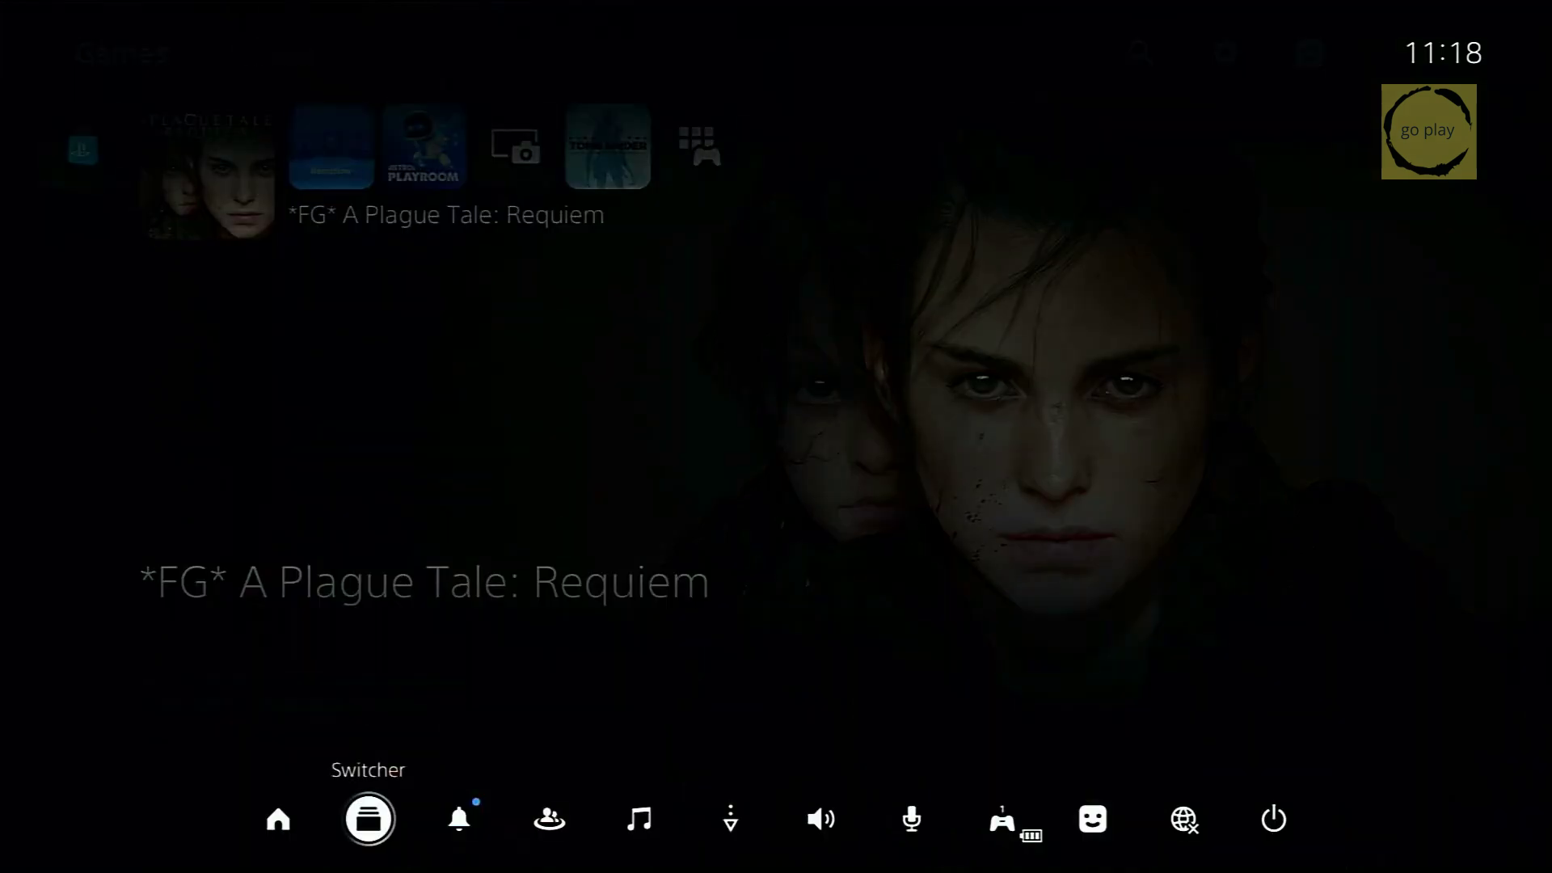
{"action": "key", "text": "Return"}
{"action": "key", "text": "Down"}
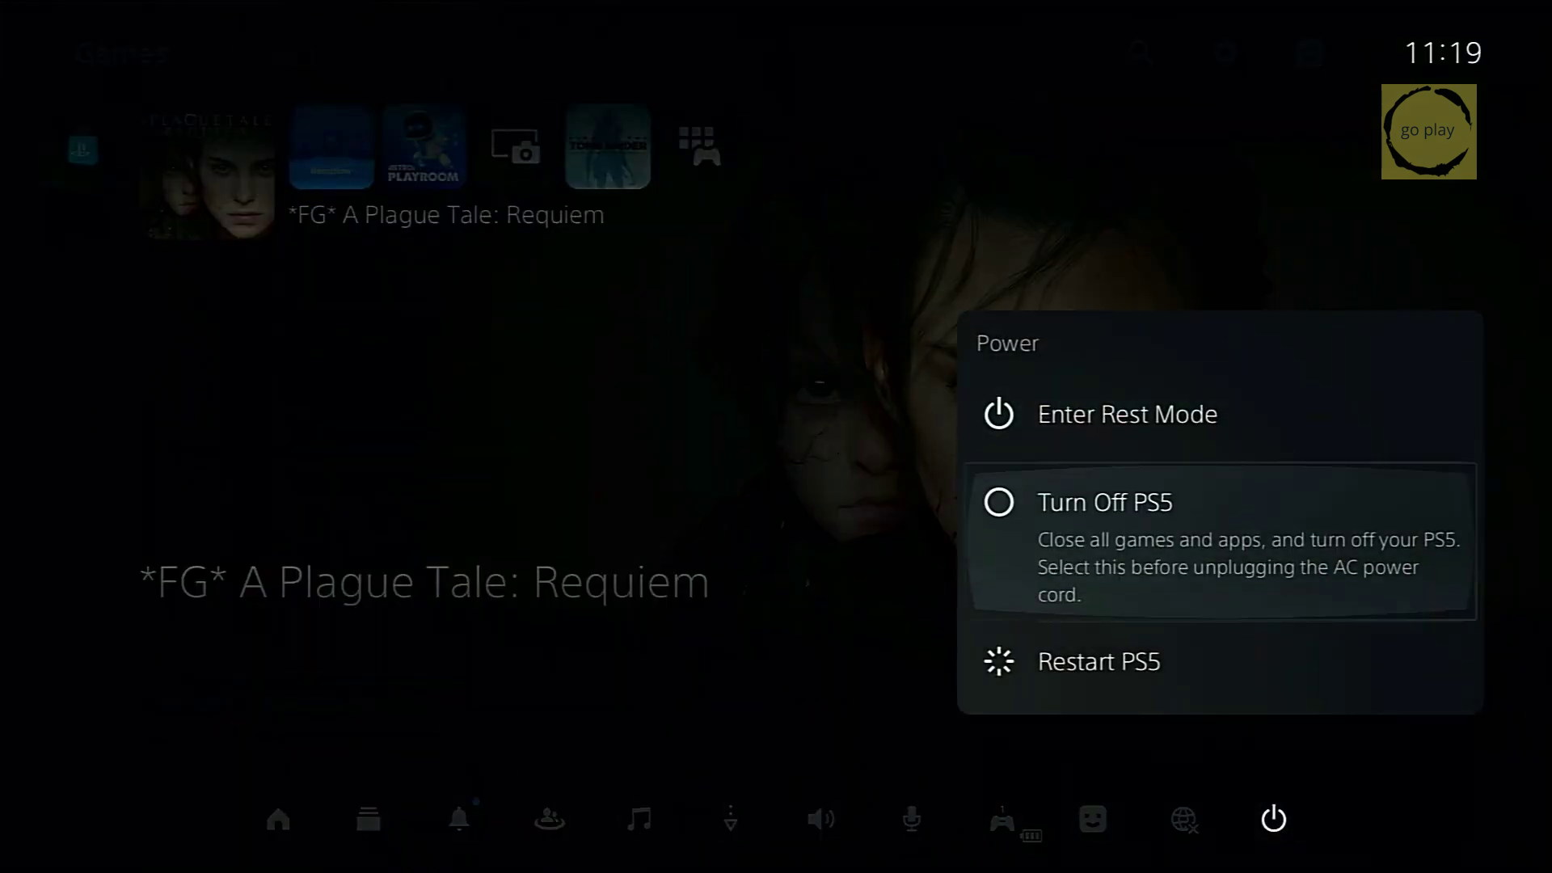